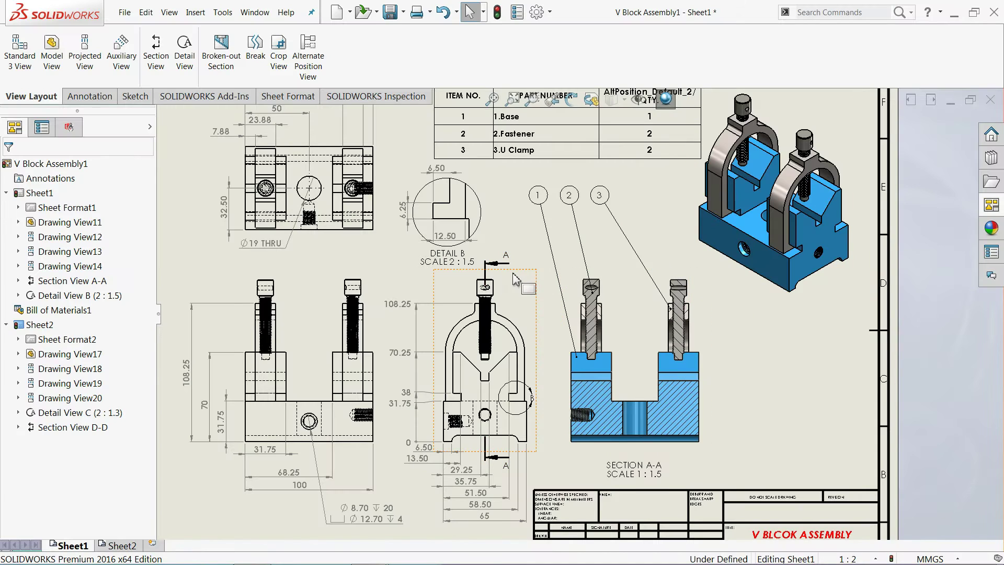
# Fit the V Block Assembly1 drawing in view and show Sheet2
pyautogui.press('f')
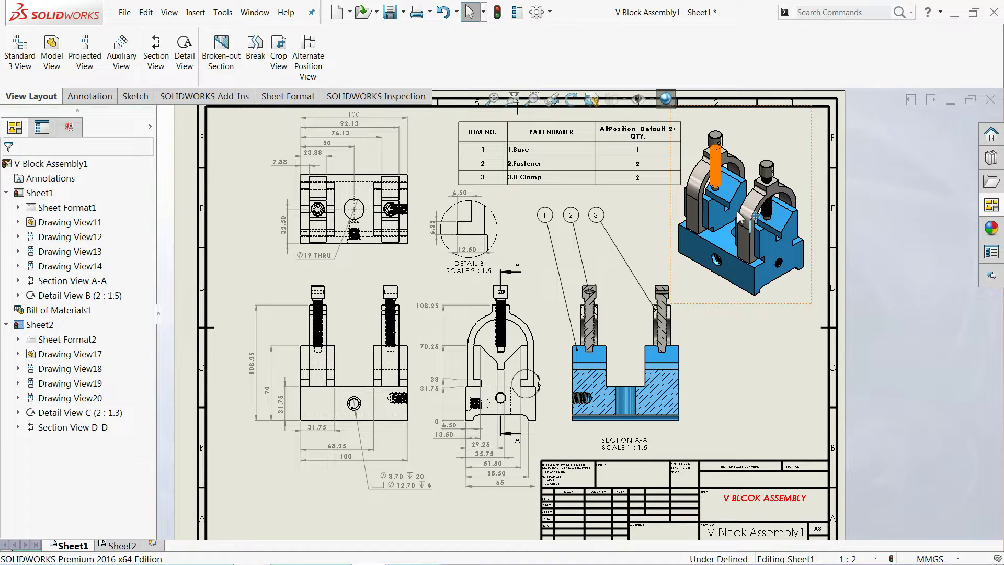
pyautogui.click(119, 545)
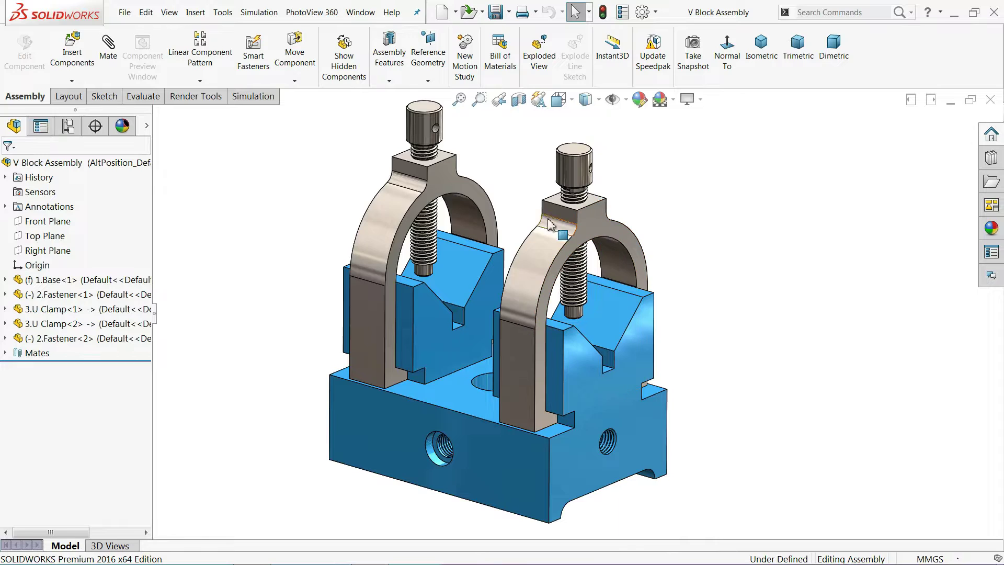
pyautogui.moveTo(539, 202)
pyautogui.mouseDown(button='middle')
pyautogui.moveTo(565, 202)
pyautogui.moveTo(531, 185)
pyautogui.moveTo(537, 175)
pyautogui.moveTo(528, 201)
pyautogui.mouseUp(button='middle')
pyautogui.press('Escape')
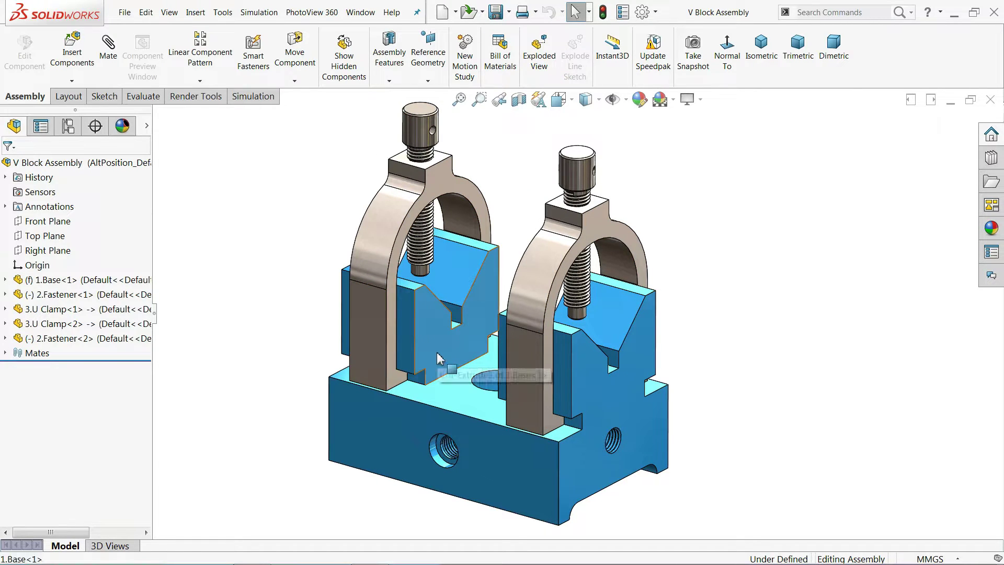
pyautogui.click(419, 335)
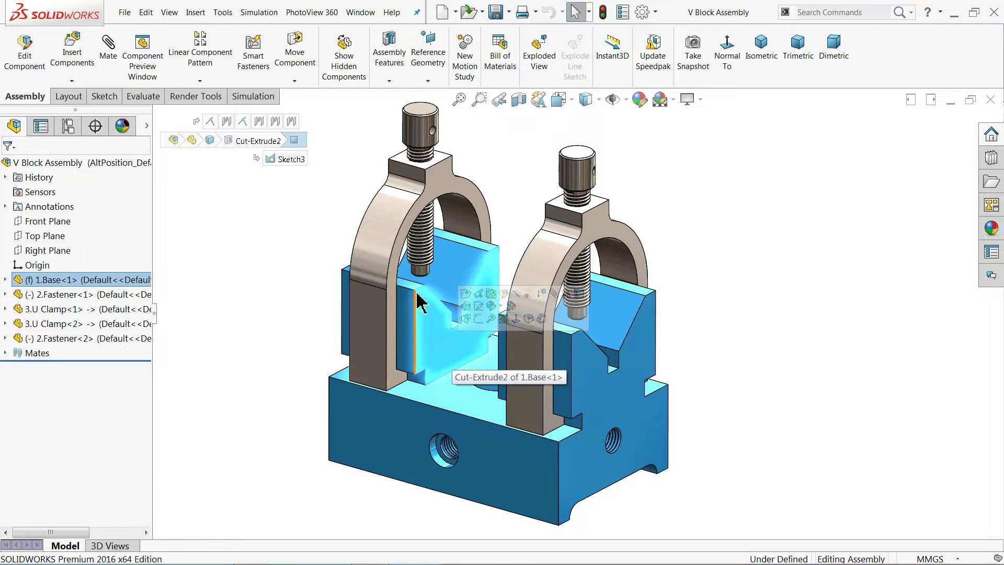
pyautogui.click(327, 180)
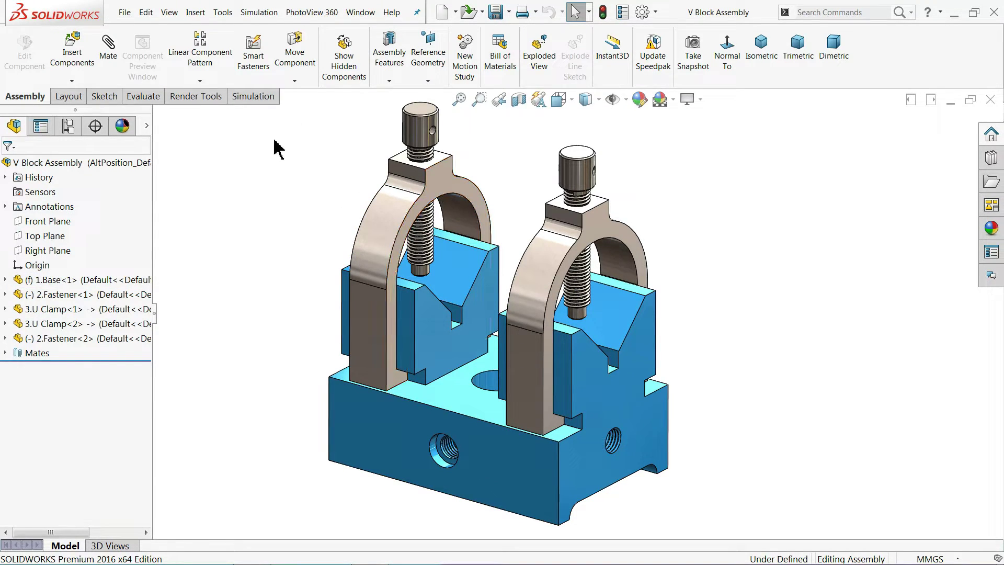
# Make a new drawing from the V Block Assembly, declining to reopen the existing same-name drawing
pyautogui.click(124, 13)
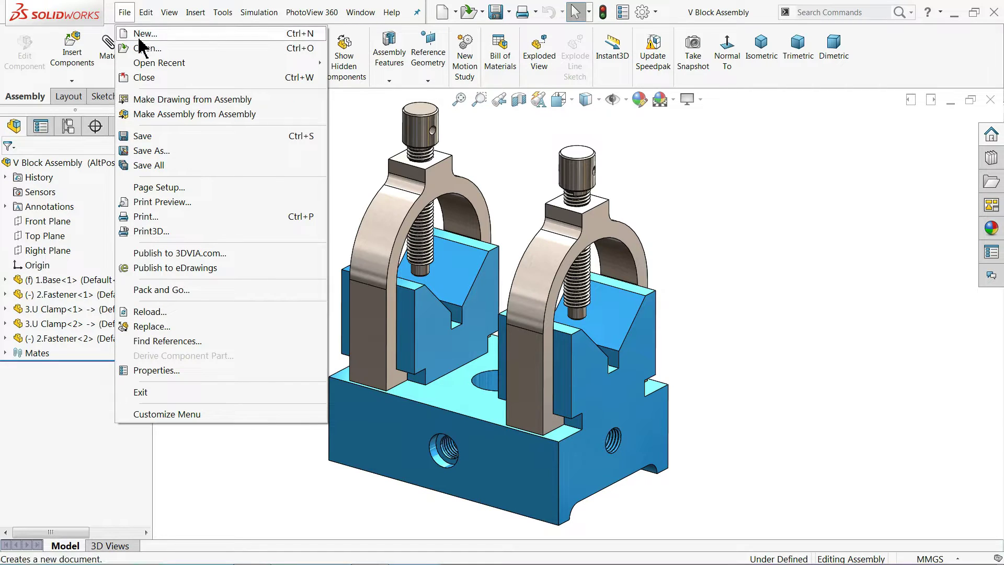
pyautogui.click(139, 34)
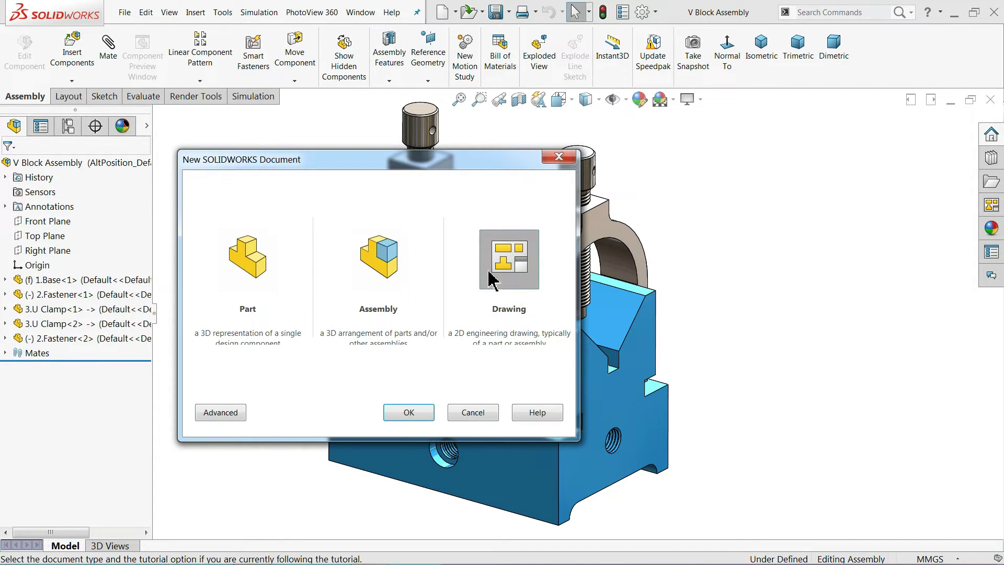
pyautogui.click(473, 413)
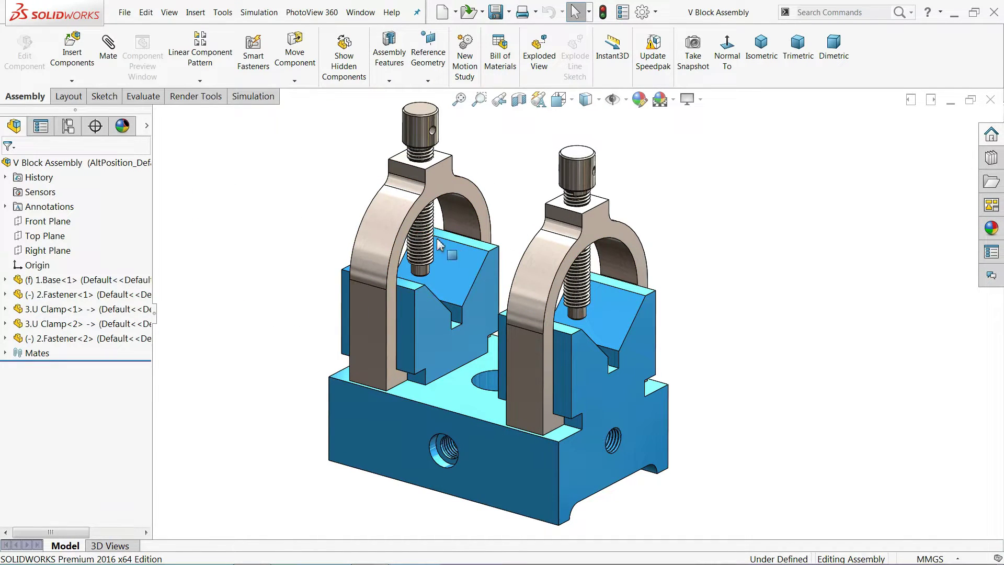
pyautogui.click(126, 13)
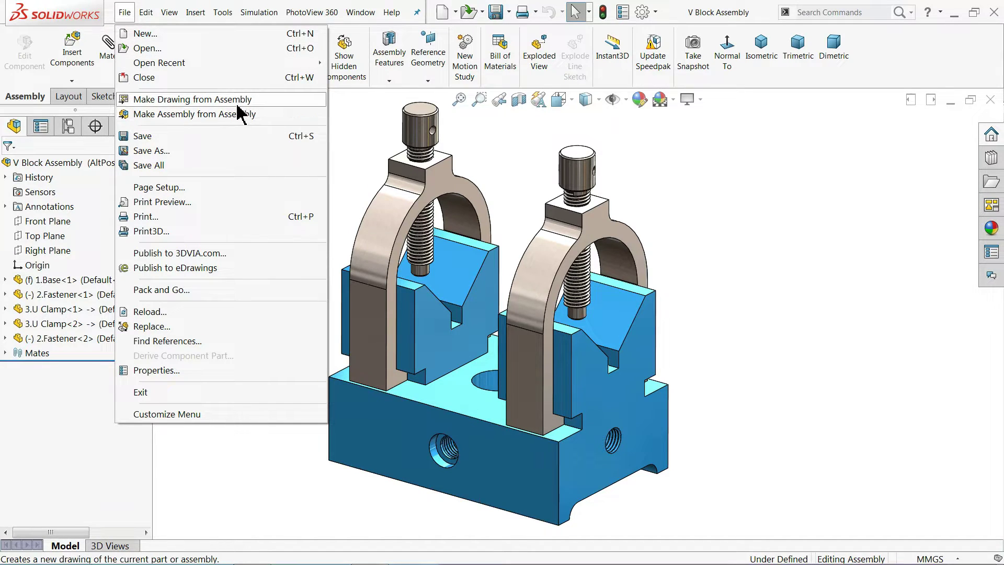
pyautogui.click(456, 16)
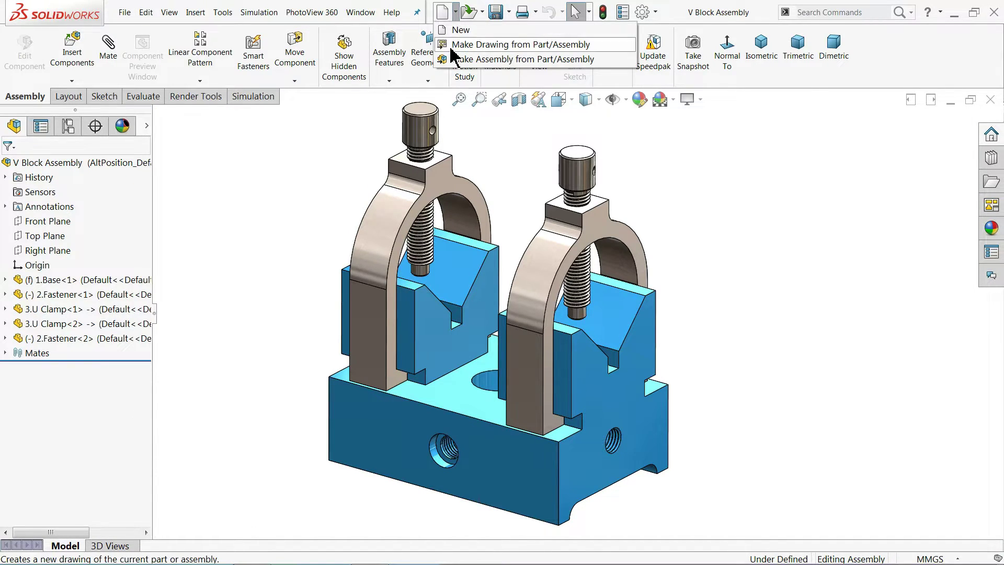
pyautogui.click(482, 47)
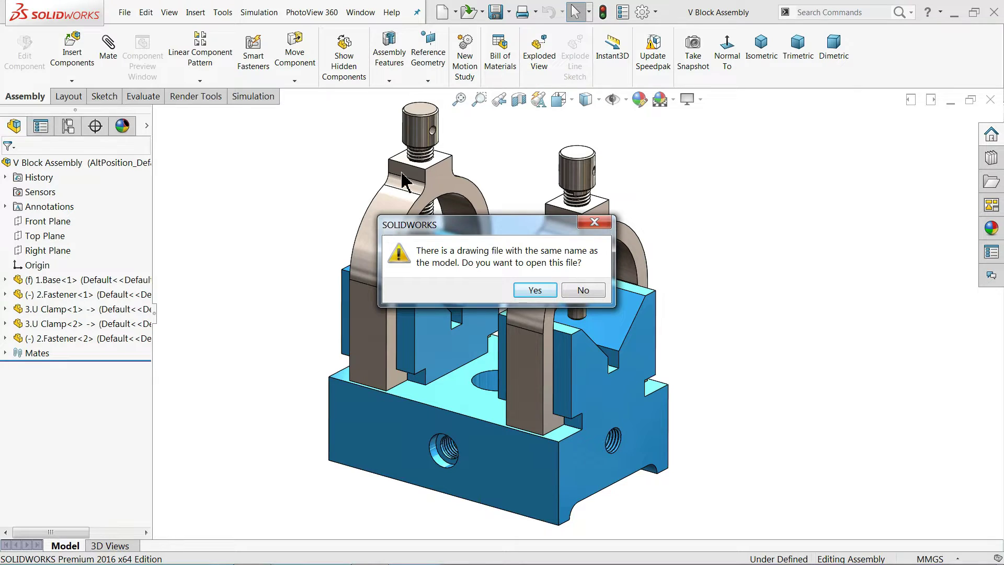
pyautogui.click(582, 293)
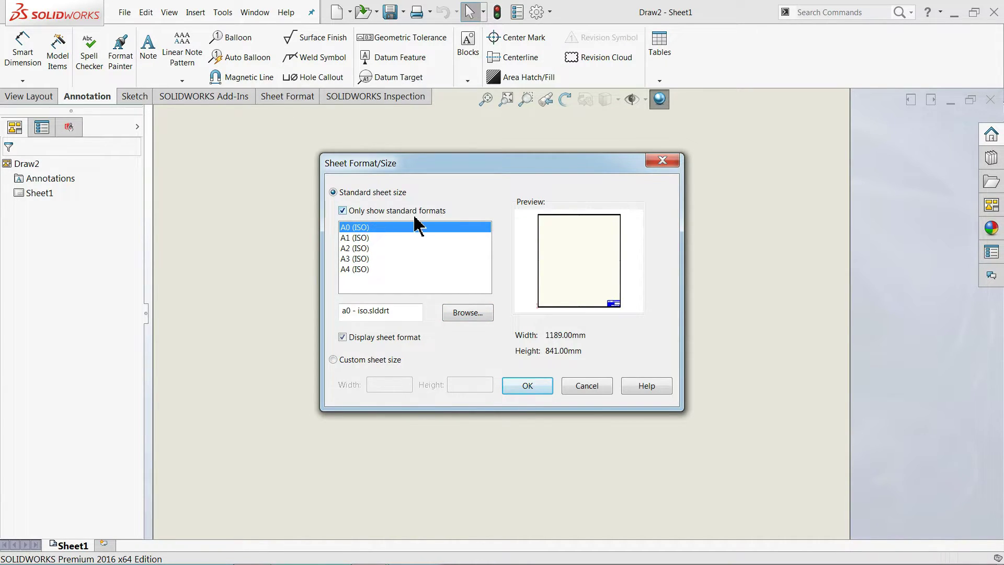
# Choose the standard A3 (ISO) sheet format for the new drawing
pyautogui.click(343, 211)
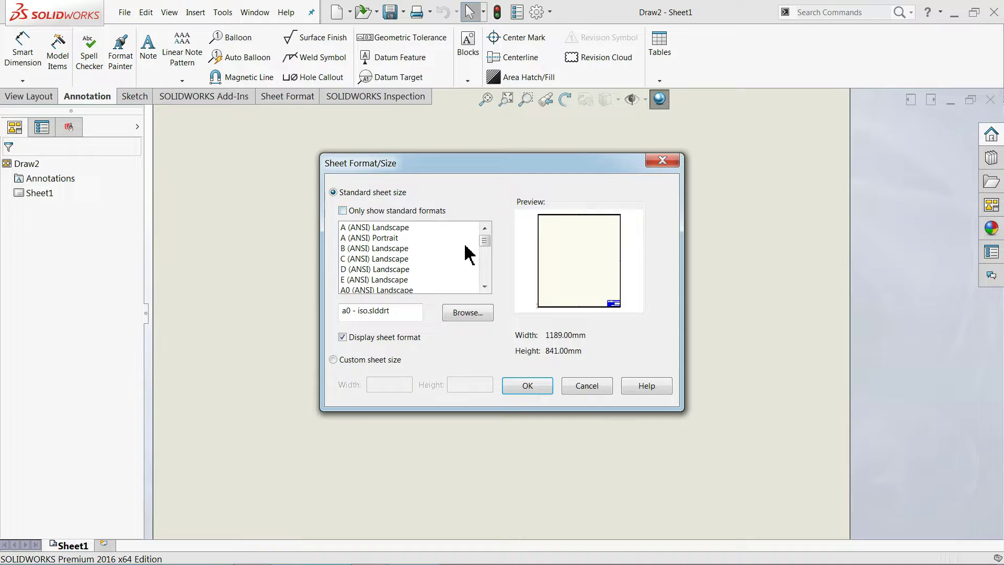
pyautogui.moveTo(486, 241)
pyautogui.mouseDown()
pyautogui.moveTo(487, 273)
pyautogui.moveTo(490, 241)
pyautogui.mouseUp()
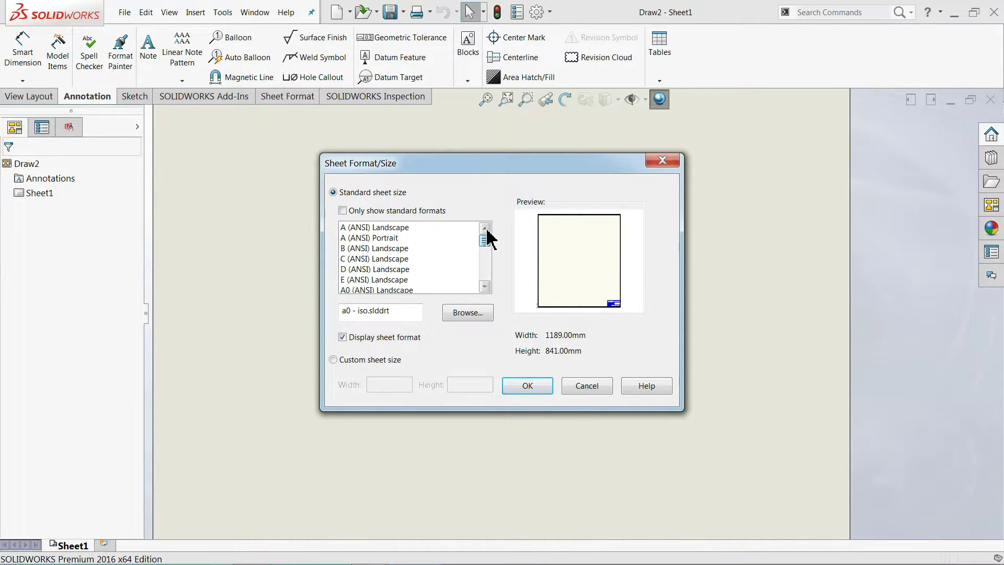
pyautogui.click(342, 211)
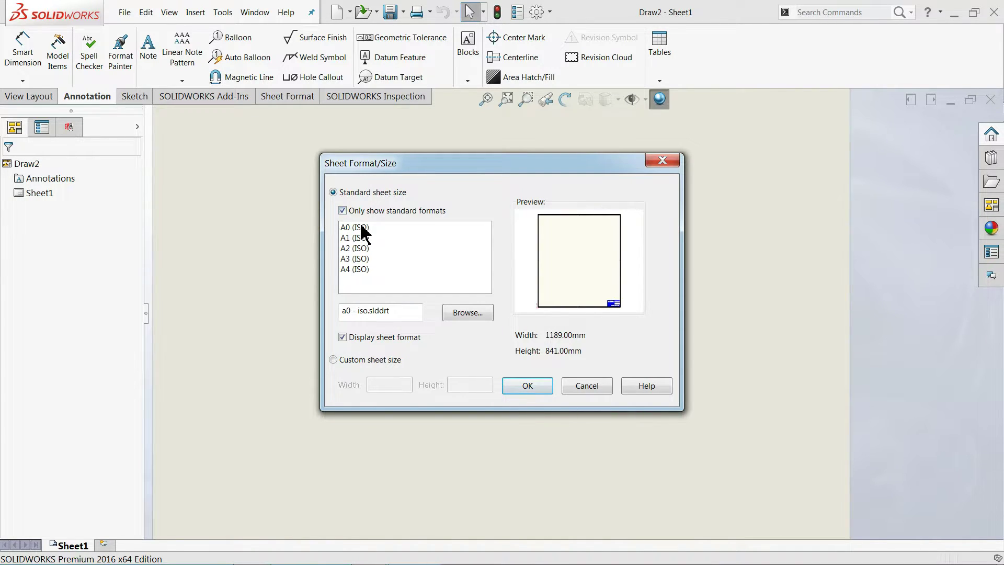
pyautogui.click(360, 259)
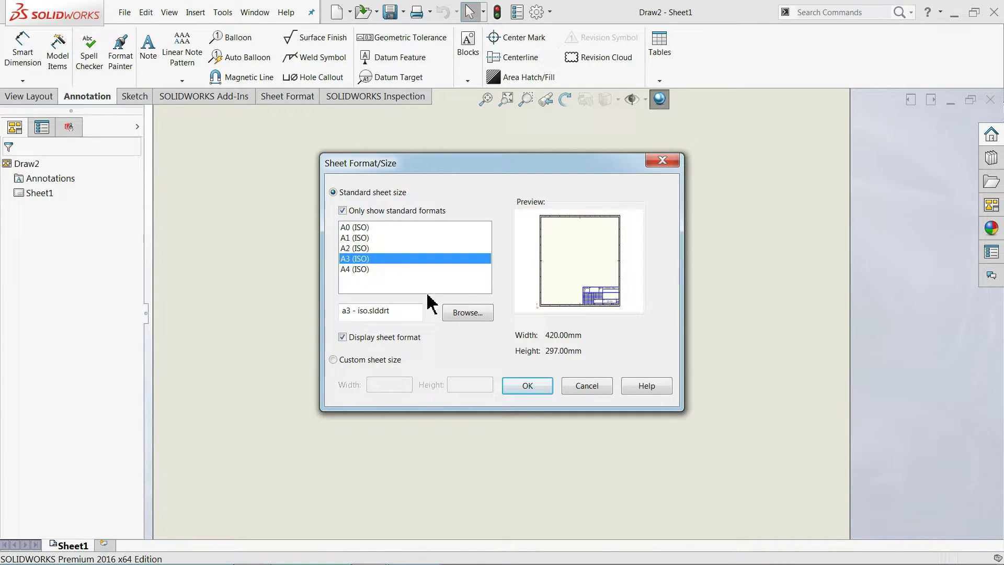
pyautogui.click(532, 392)
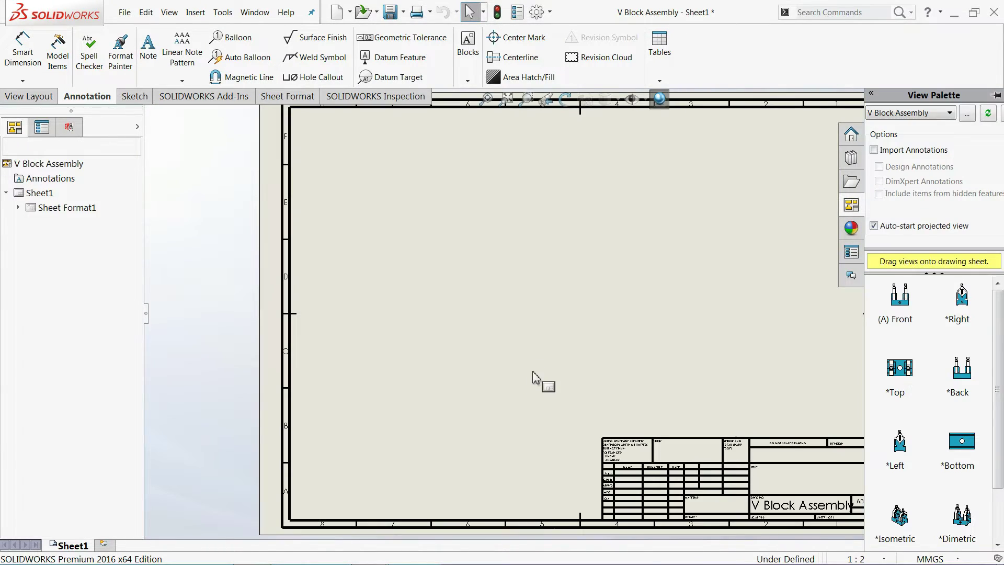
# Try and cancel Standard 3 View, then start a Model View of the V Block Assembly
pyautogui.scroll(3, 468, 285)
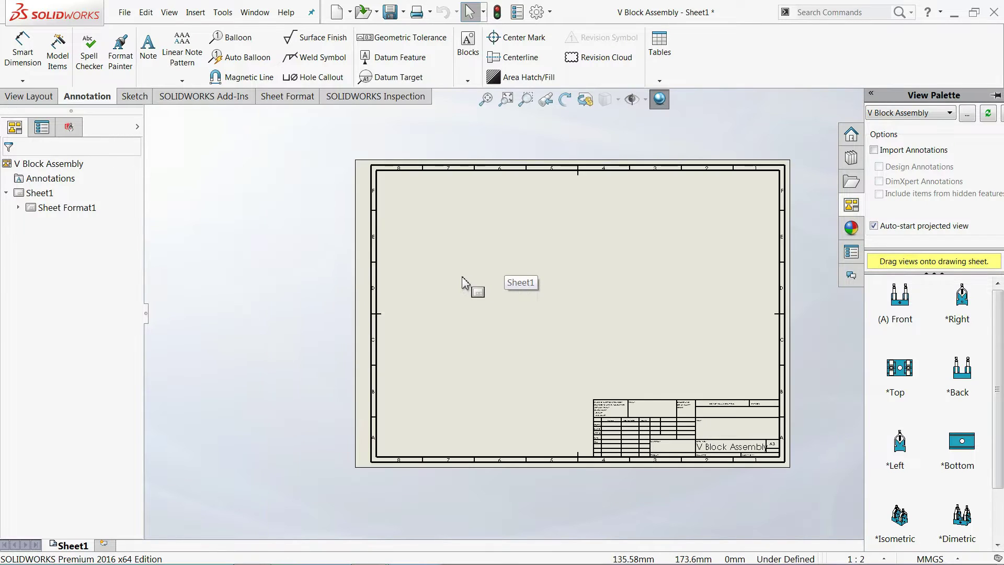
pyautogui.scroll(-1, 663, 318)
pyautogui.scroll(-1, 672, 329)
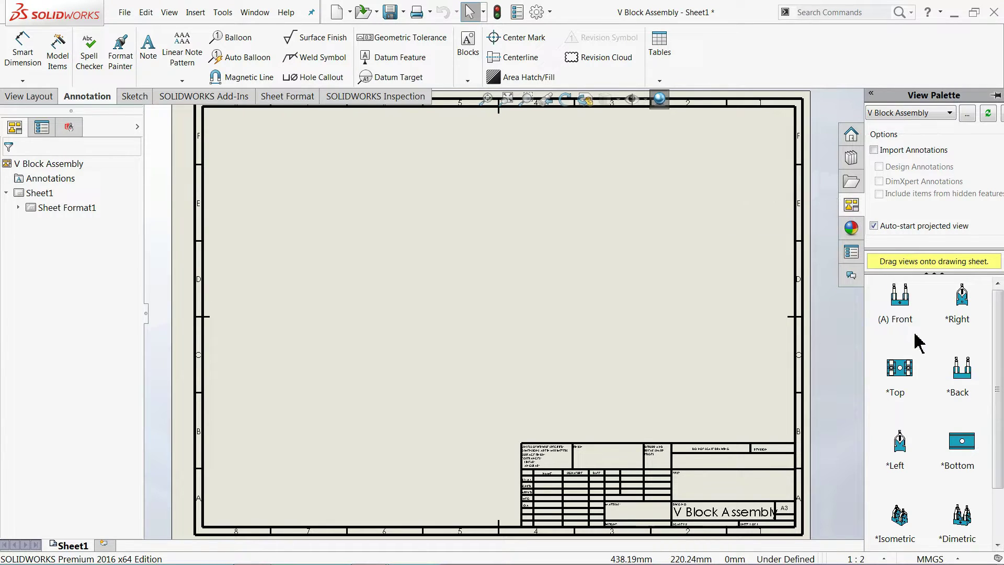
pyautogui.scroll(-1, 994, 345)
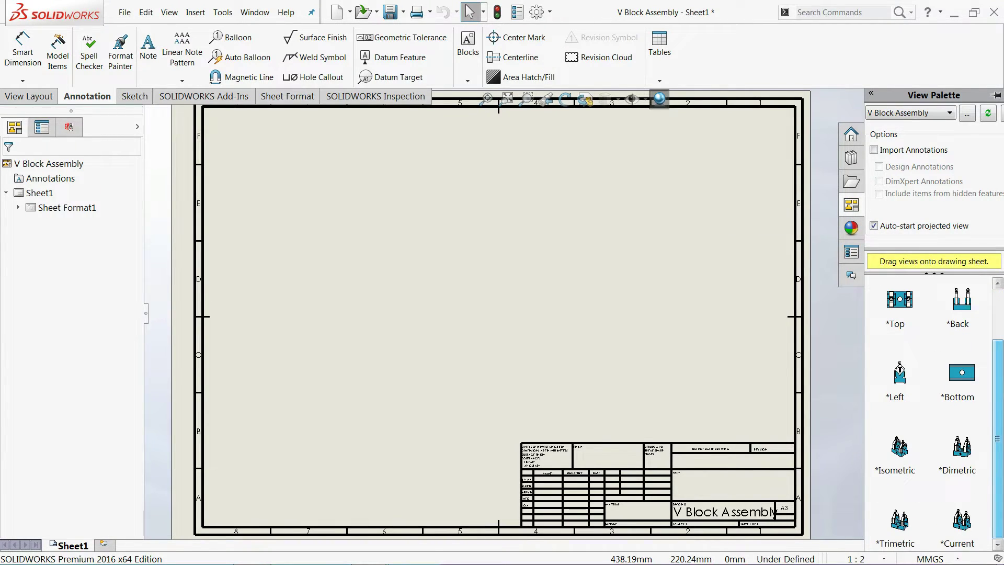
pyautogui.scroll(1, 931, 392)
pyautogui.click(29, 96)
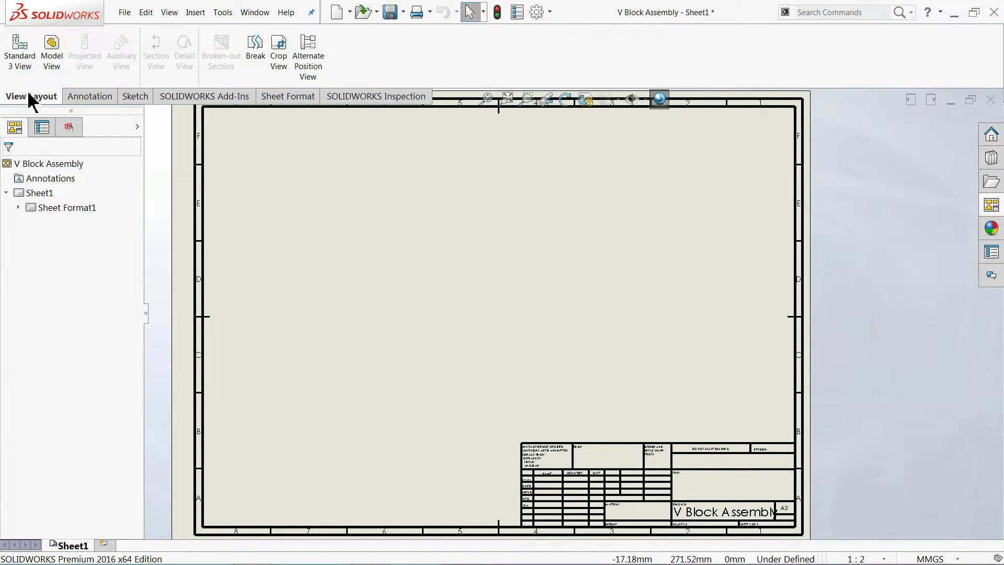
pyautogui.click(20, 60)
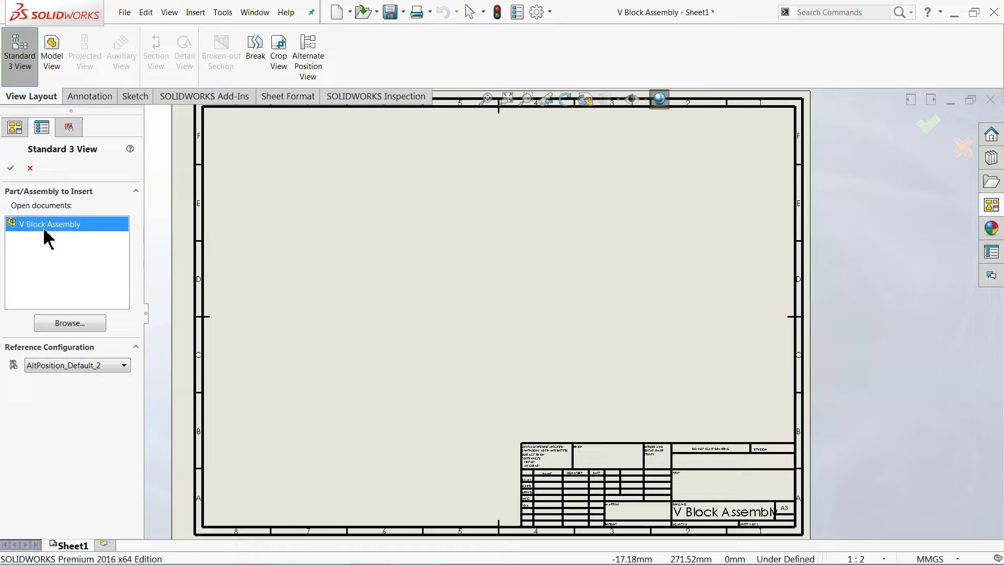
pyautogui.click(62, 323)
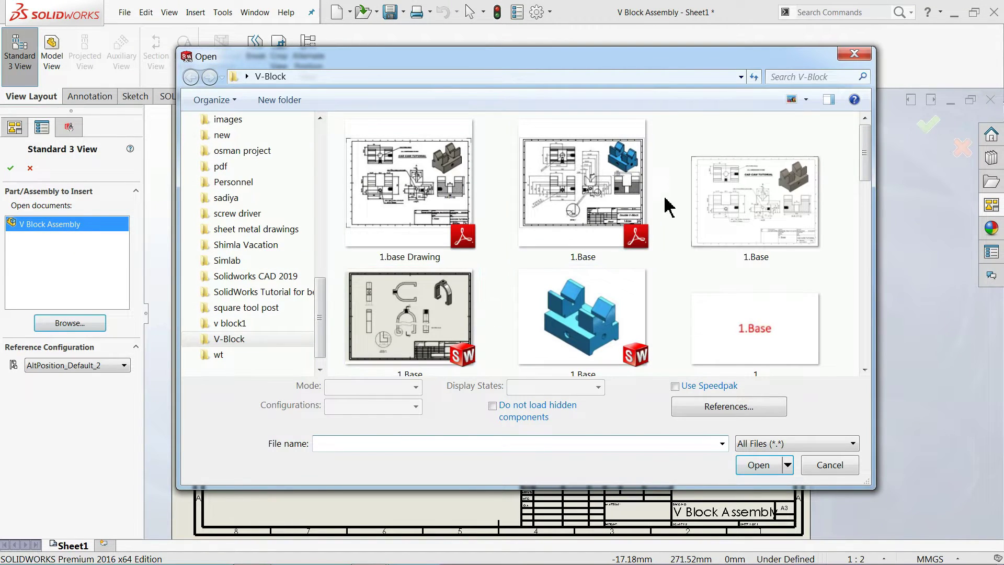
pyautogui.moveTo(866, 140); pyautogui.dragTo(866, 233)
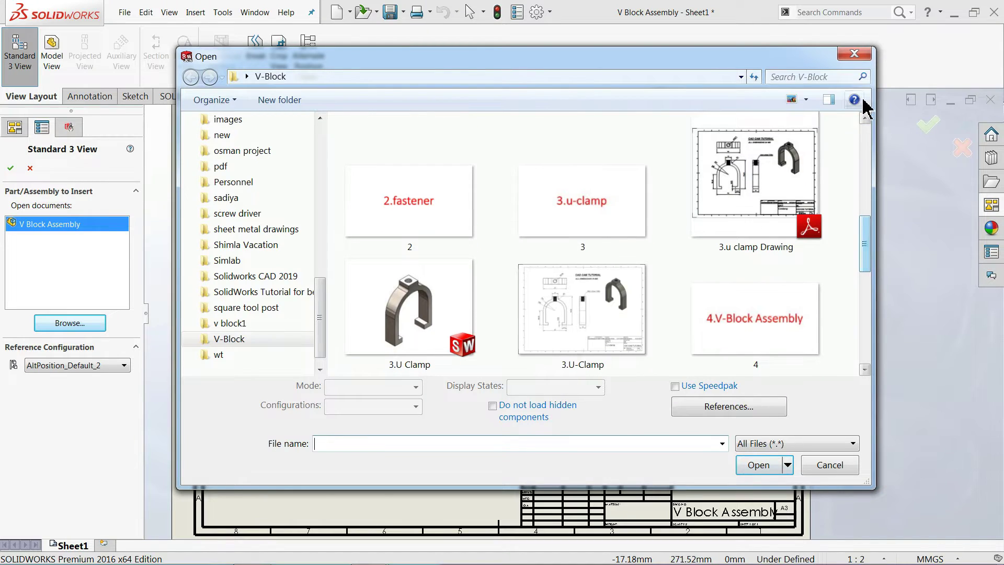
pyautogui.click(854, 53)
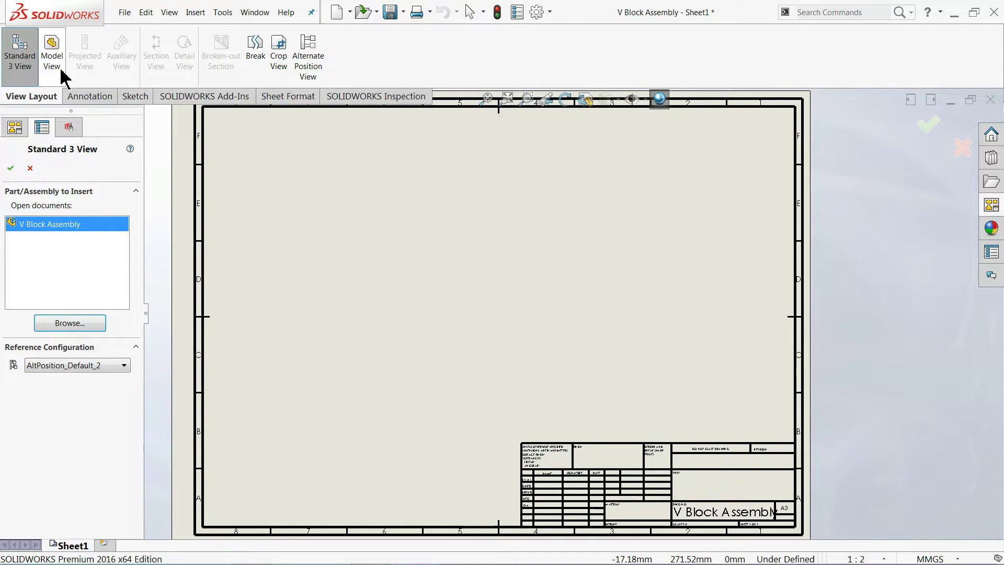
pyautogui.click(31, 168)
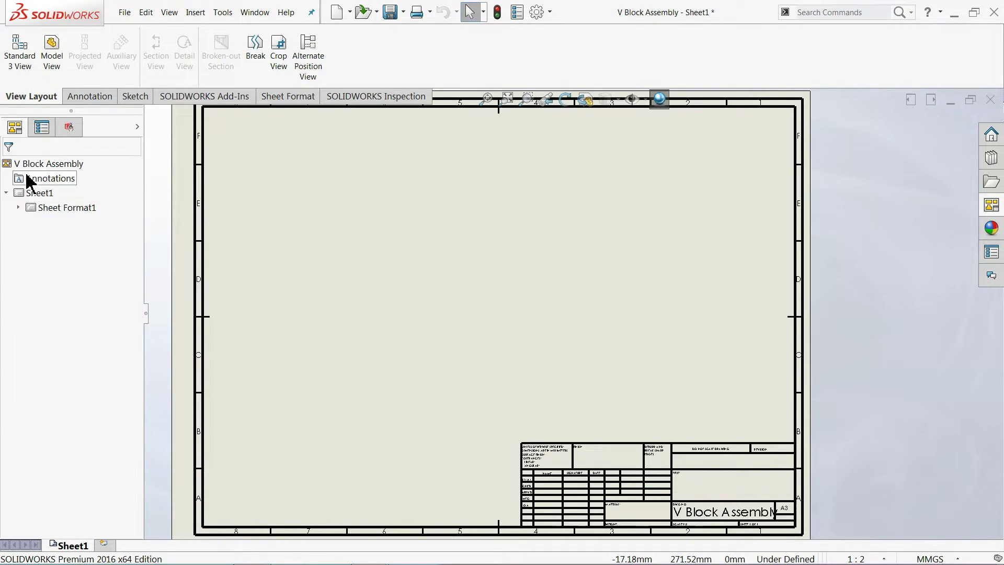
pyautogui.click(58, 79)
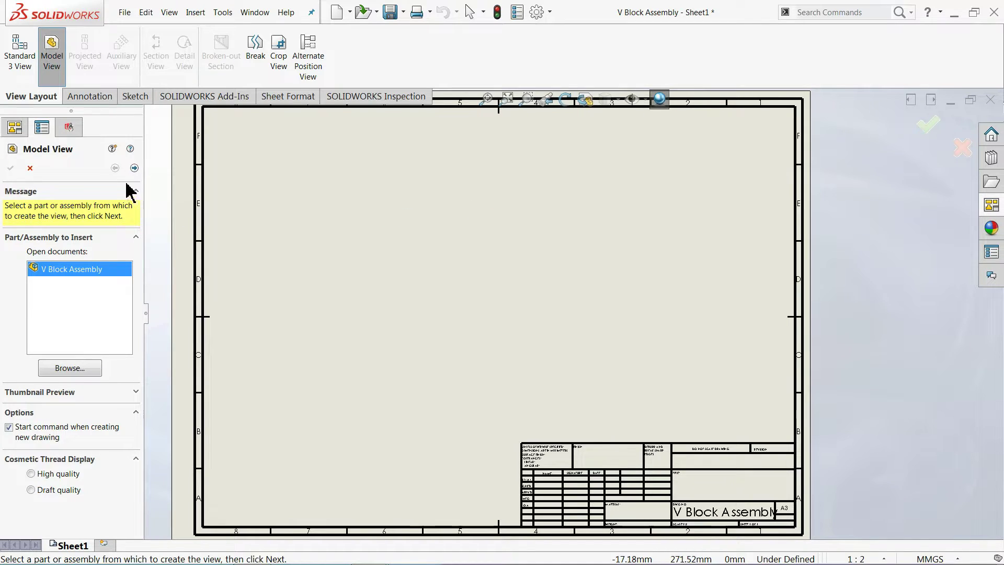
# Place the front view, the top view above it, and the side view to its right
pyautogui.click(134, 167)
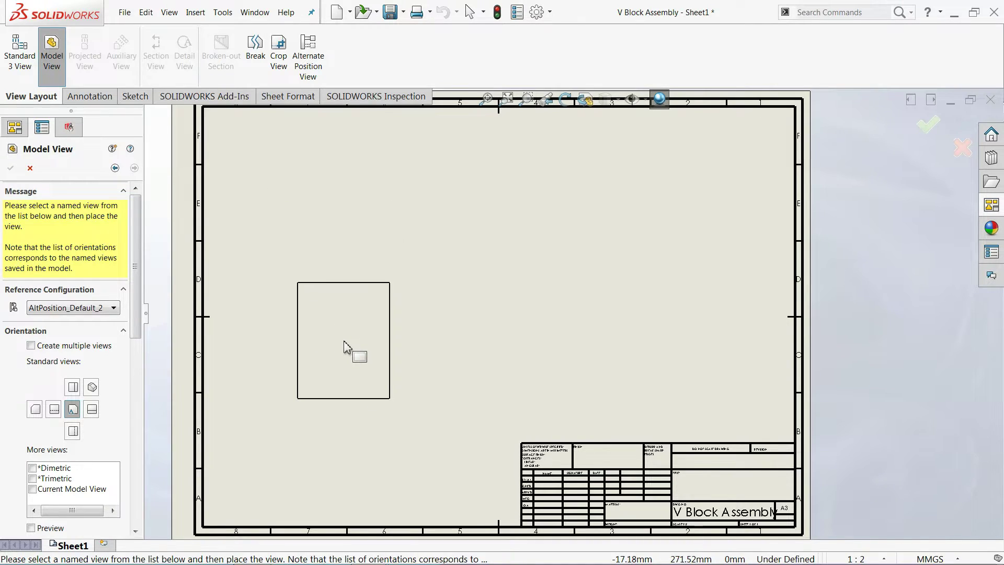
pyautogui.click(344, 348)
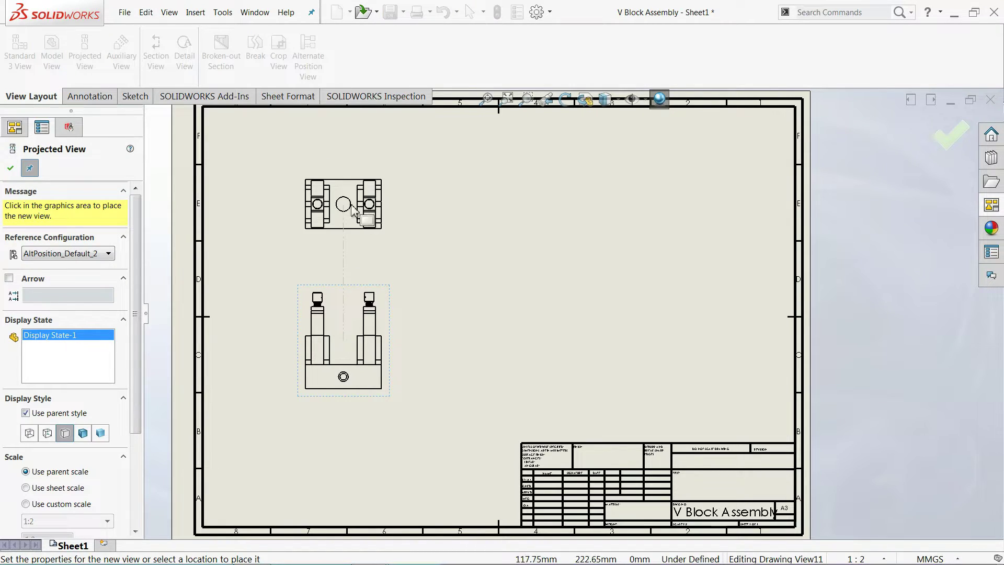
pyautogui.click(352, 209)
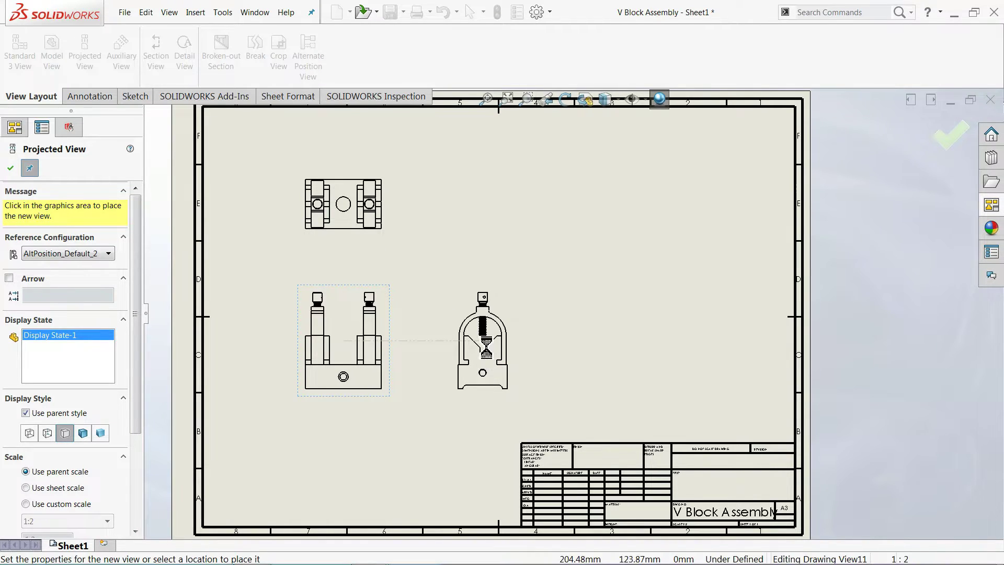
pyautogui.click(482, 339)
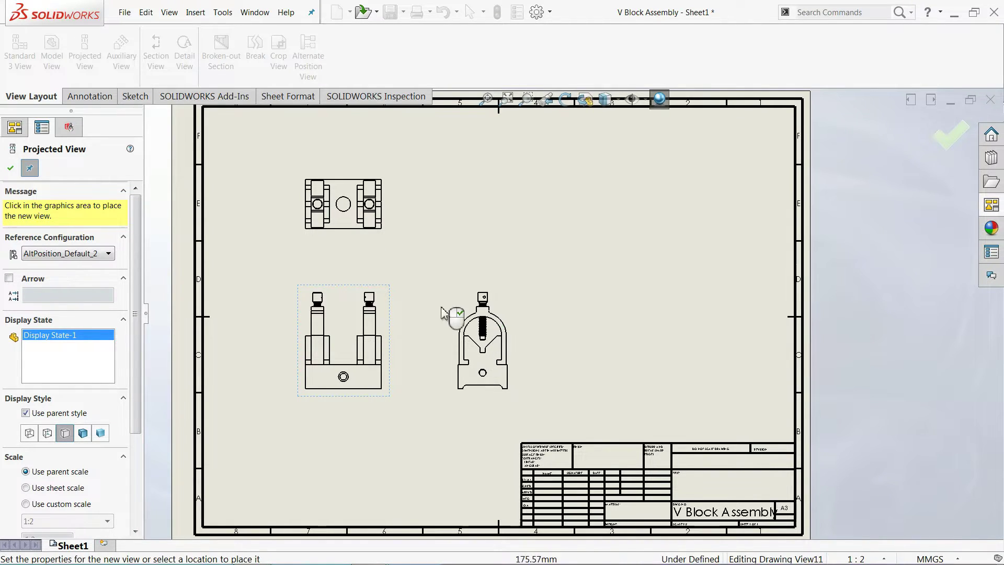
pyautogui.click(9, 174)
pyautogui.scroll(-1, 366, 340)
pyautogui.scroll(-1, 374, 355)
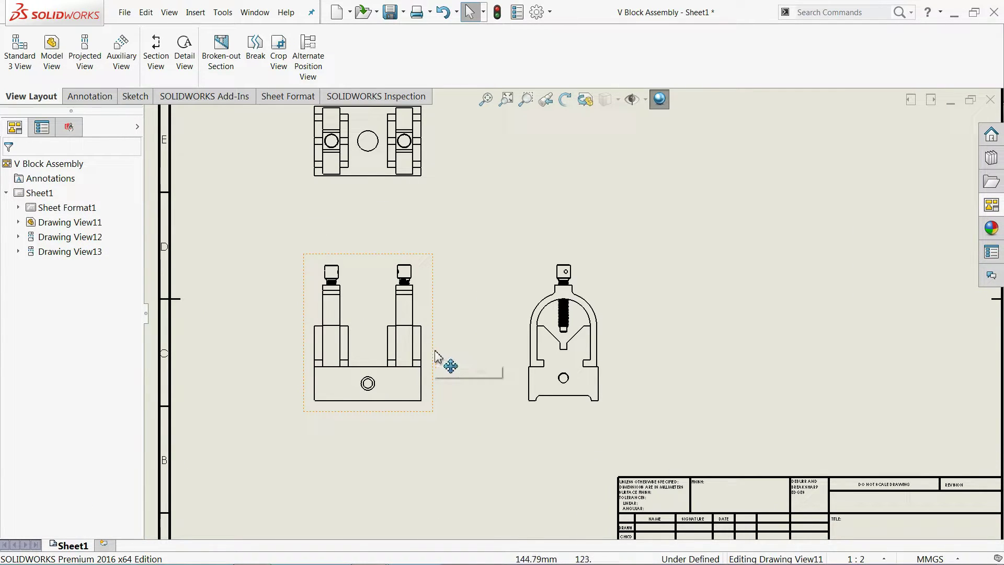
# Set the front view's display style to Hidden Lines Visible
pyautogui.click(427, 408)
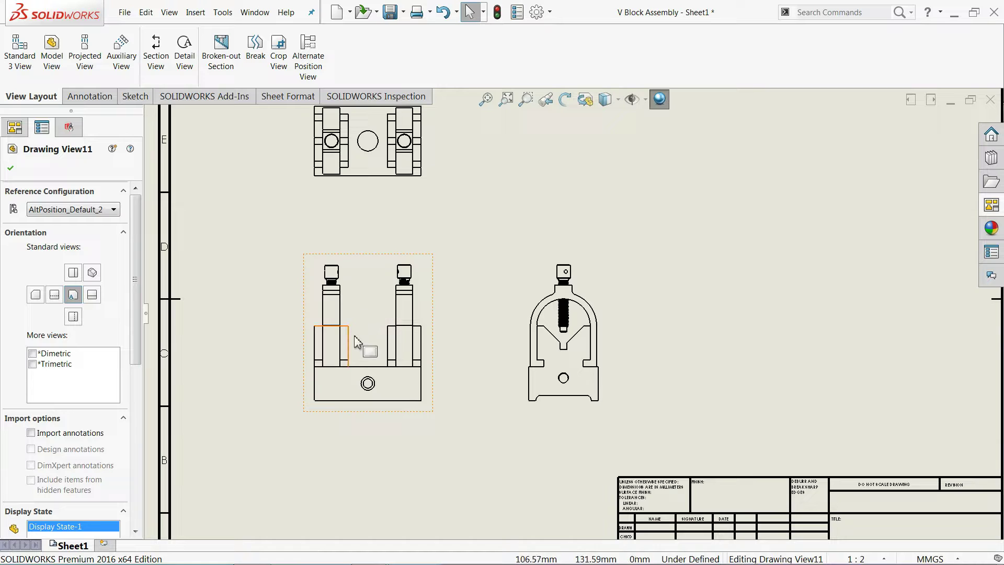
pyautogui.moveTo(136, 277); pyautogui.dragTo(137, 387)
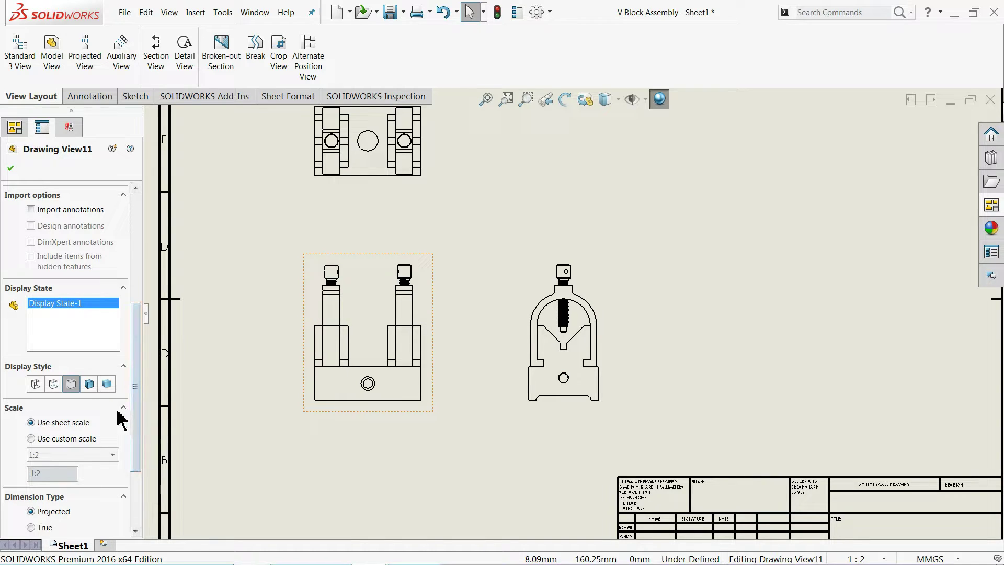
pyautogui.moveTo(134, 410); pyautogui.dragTo(135, 442)
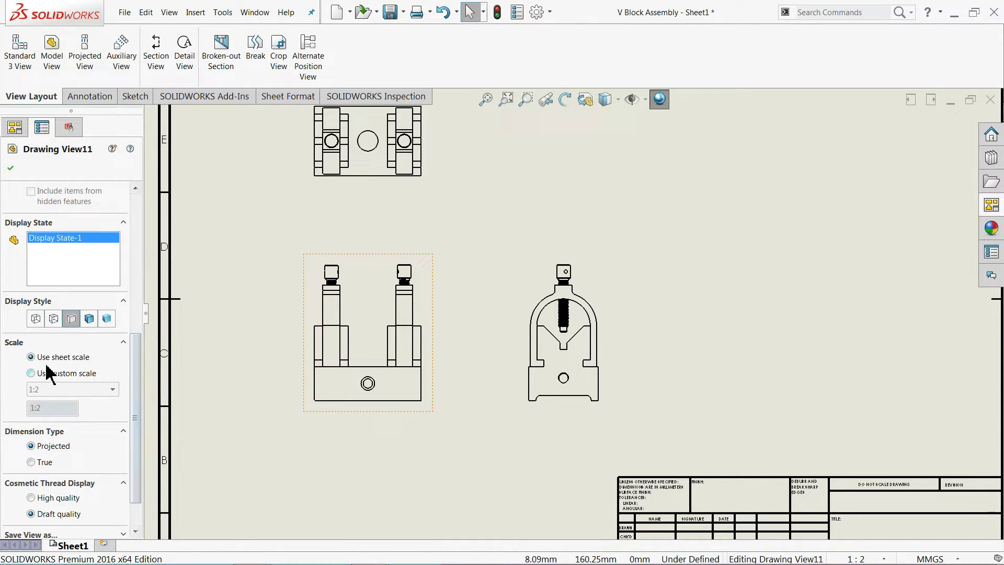
pyautogui.click(54, 320)
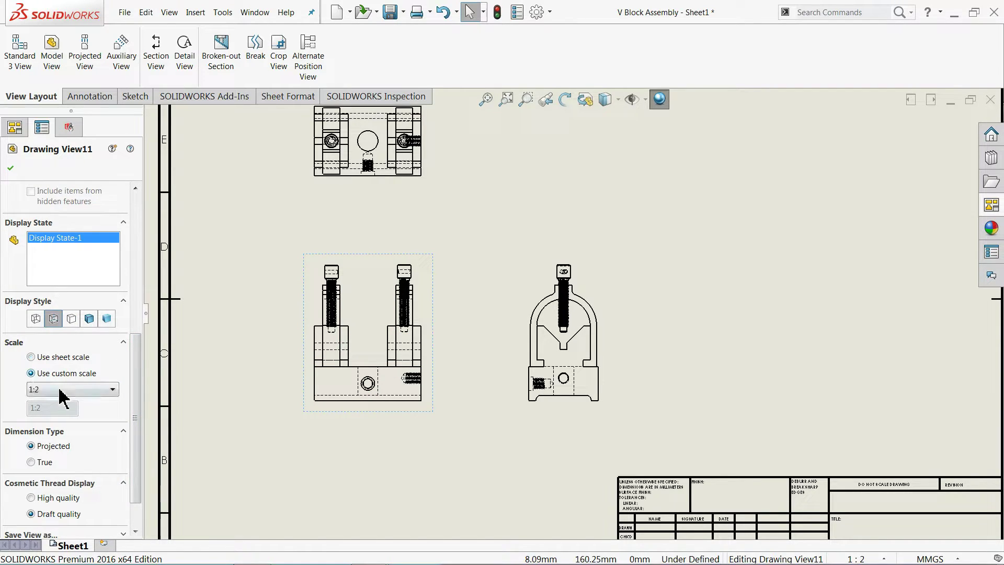
# Give the views a user-defined custom scale of 1:1.5 and check the enlarged size
pyautogui.click(63, 394)
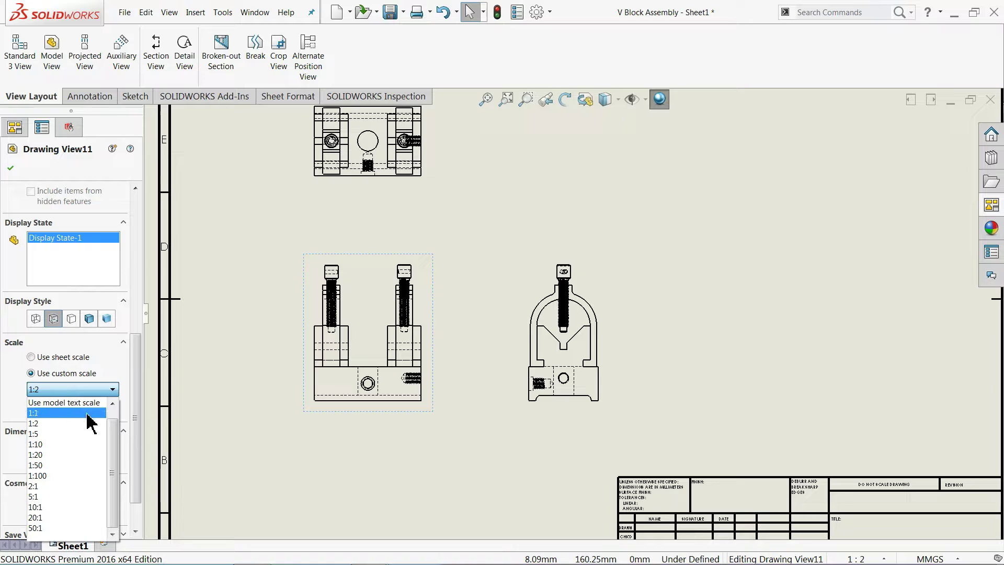
pyautogui.click(85, 403)
pyautogui.write('1:1.8')
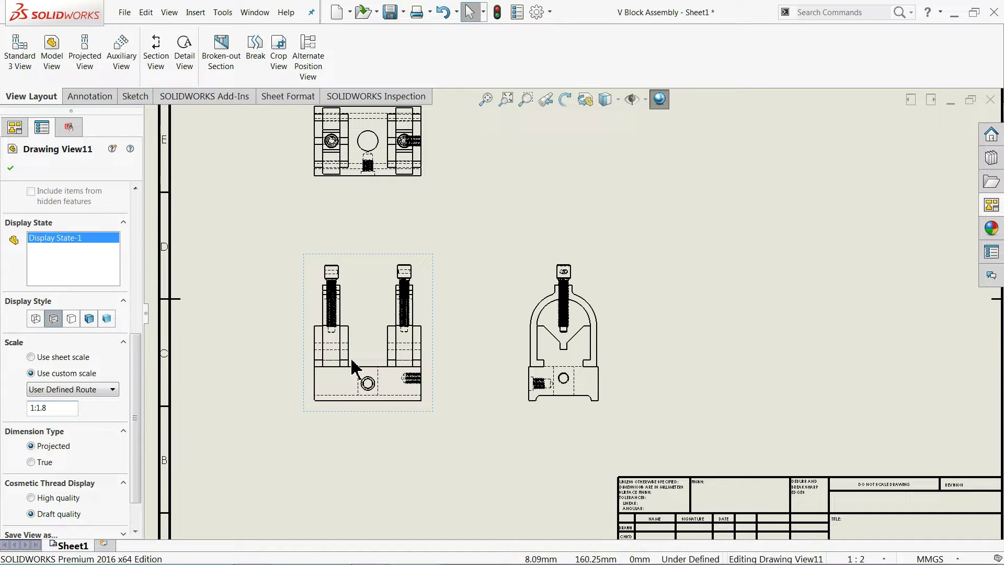
pyautogui.press('f')
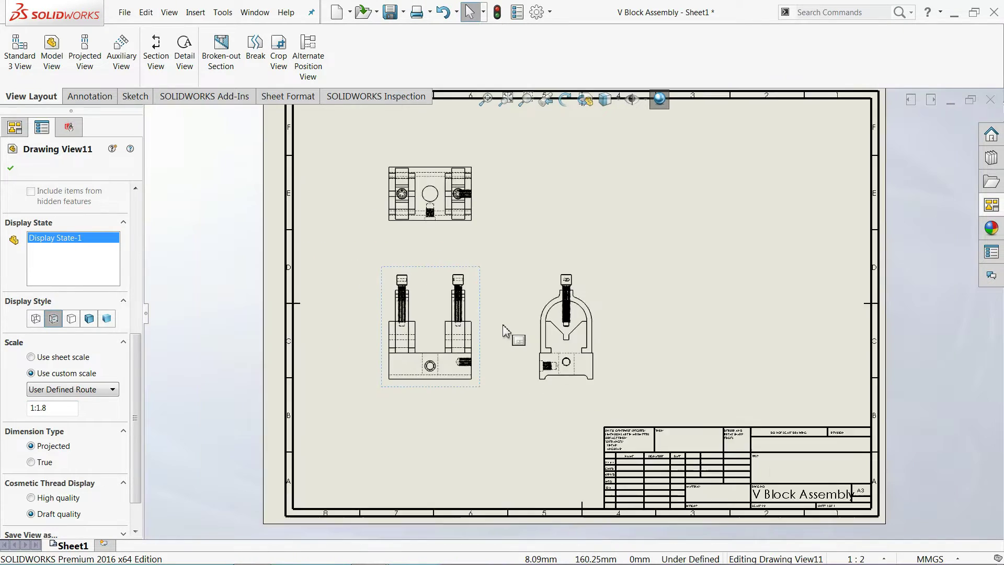
pyautogui.scroll(-2, 549, 318)
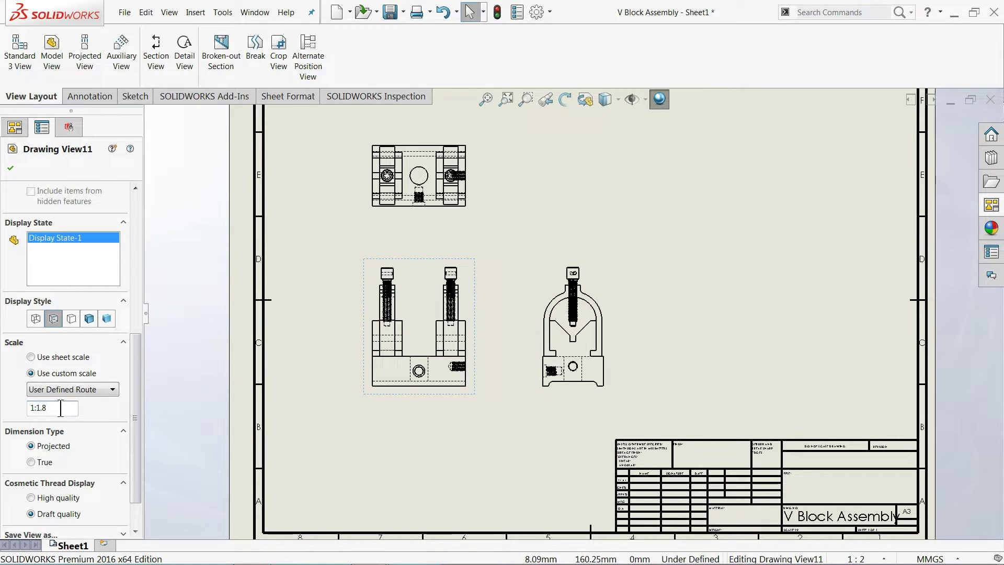
pyautogui.press('f')
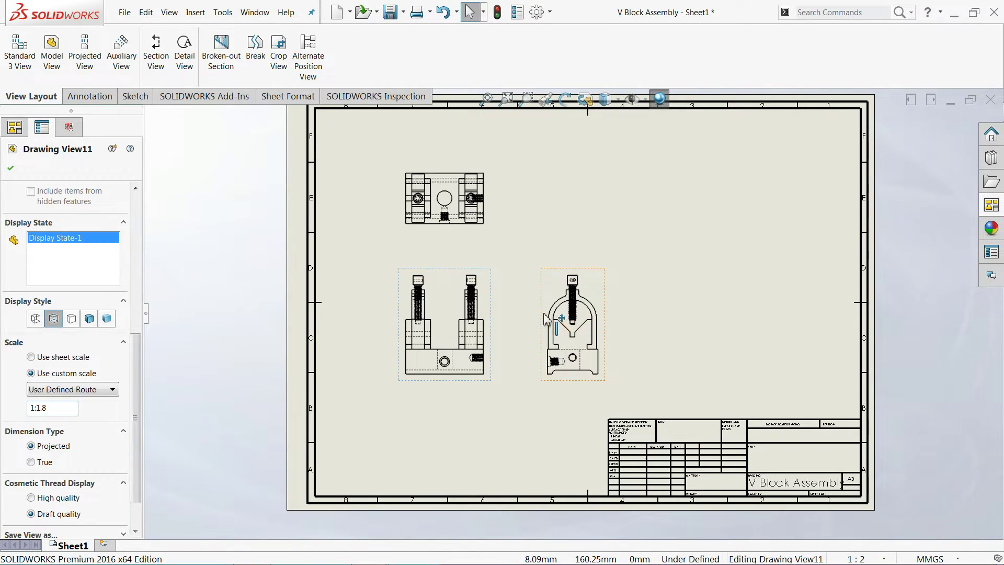
pyautogui.scroll(-2, 532, 319)
pyautogui.click(72, 407)
pyautogui.write('5')
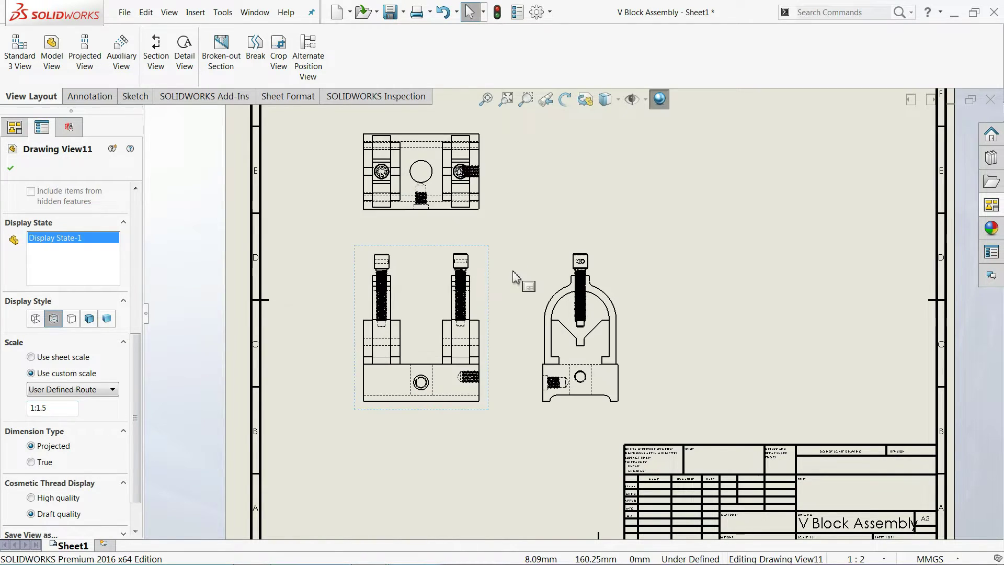
pyautogui.press('f')
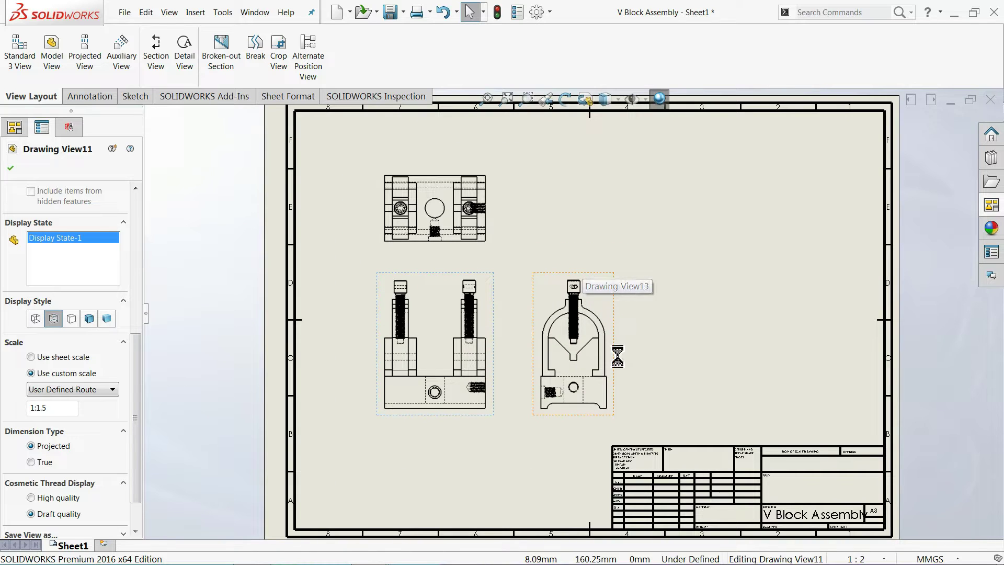
pyautogui.scroll(-1, 607, 361)
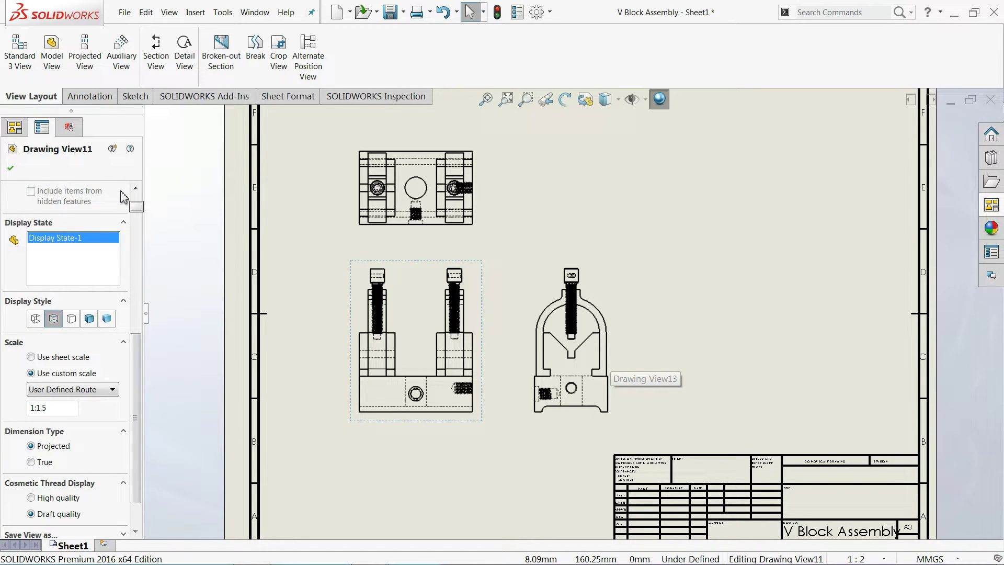
# Add a projected isometric view from the front view at the sheet's upper right
pyautogui.click(15, 127)
pyautogui.click(42, 163)
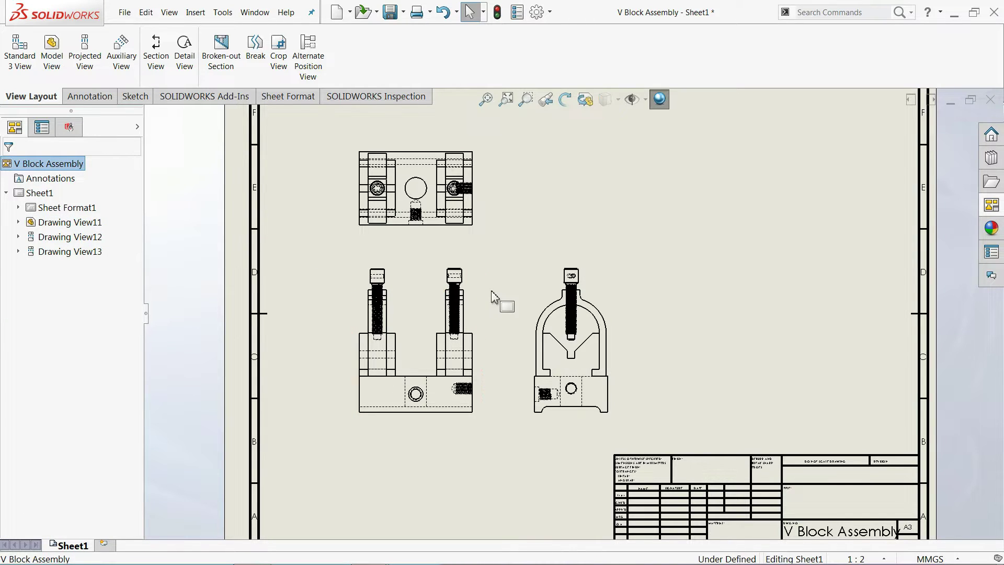
pyautogui.scroll(-1, 531, 281)
pyautogui.scroll(-1, 531, 281)
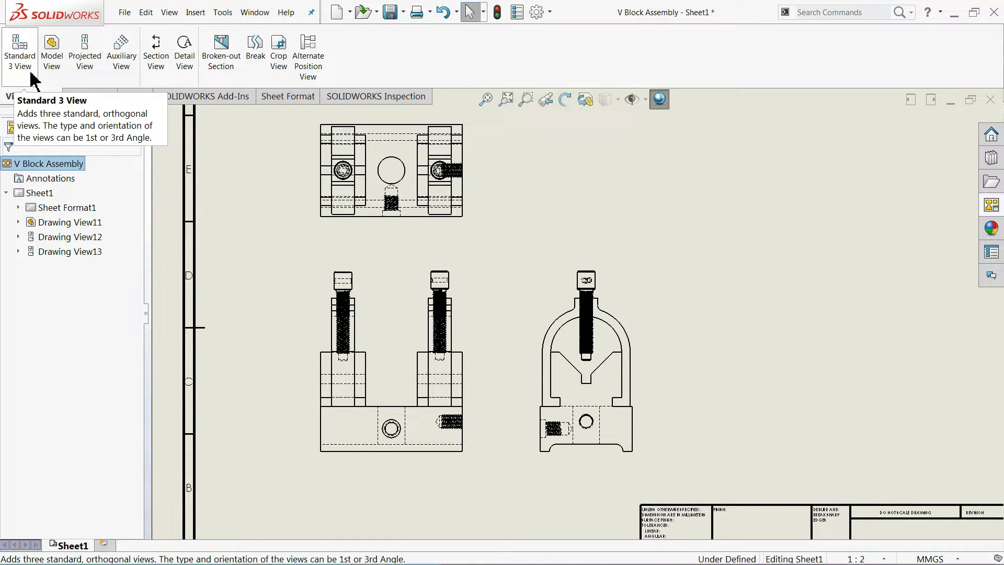
pyautogui.click(87, 56)
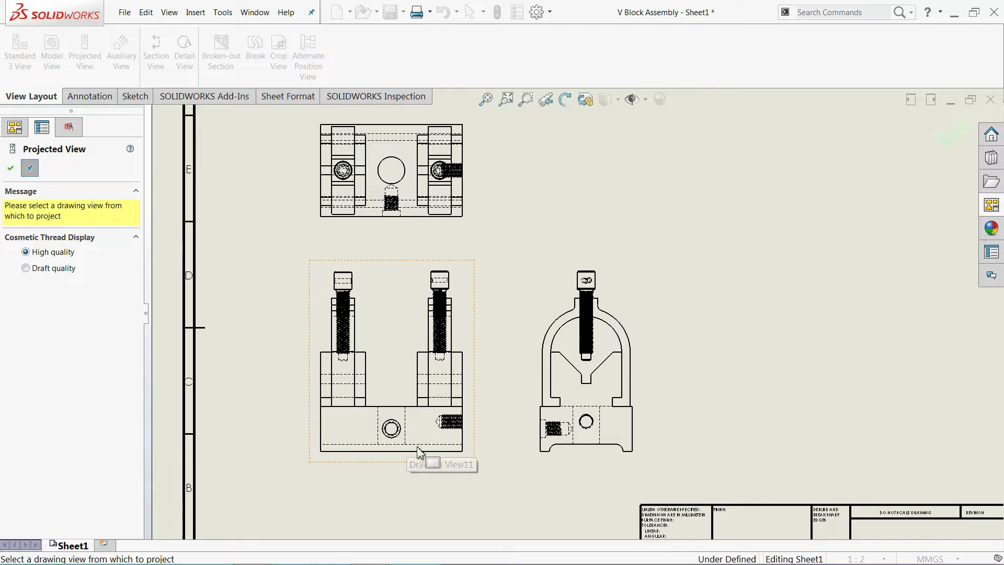
pyautogui.click(432, 470)
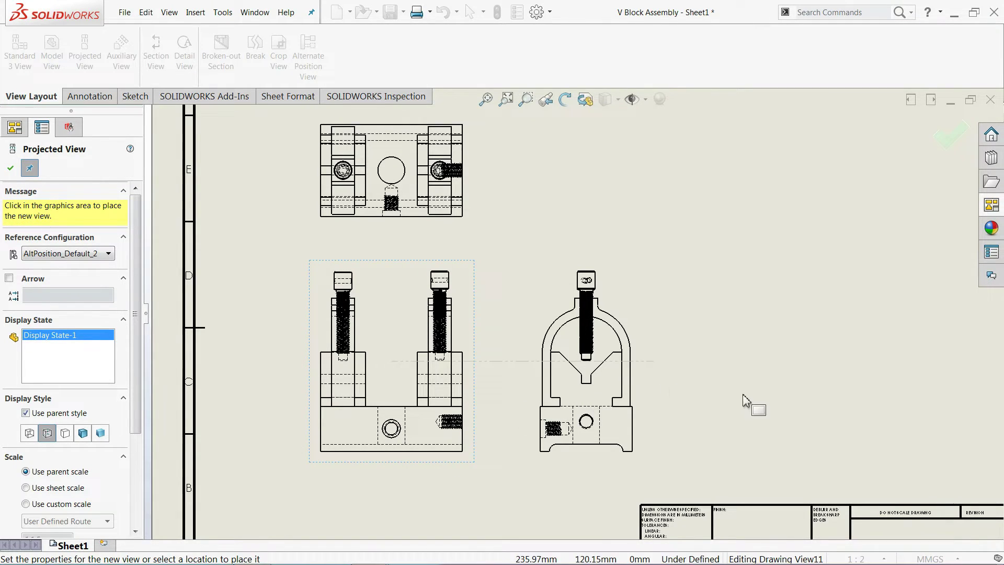
pyautogui.scroll(2, 626, 364)
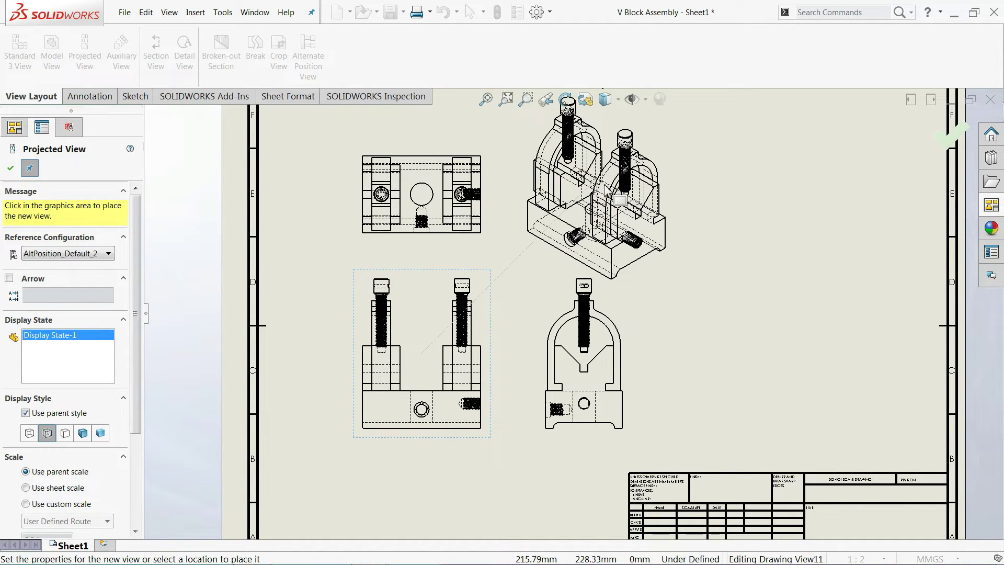
pyautogui.click(605, 184)
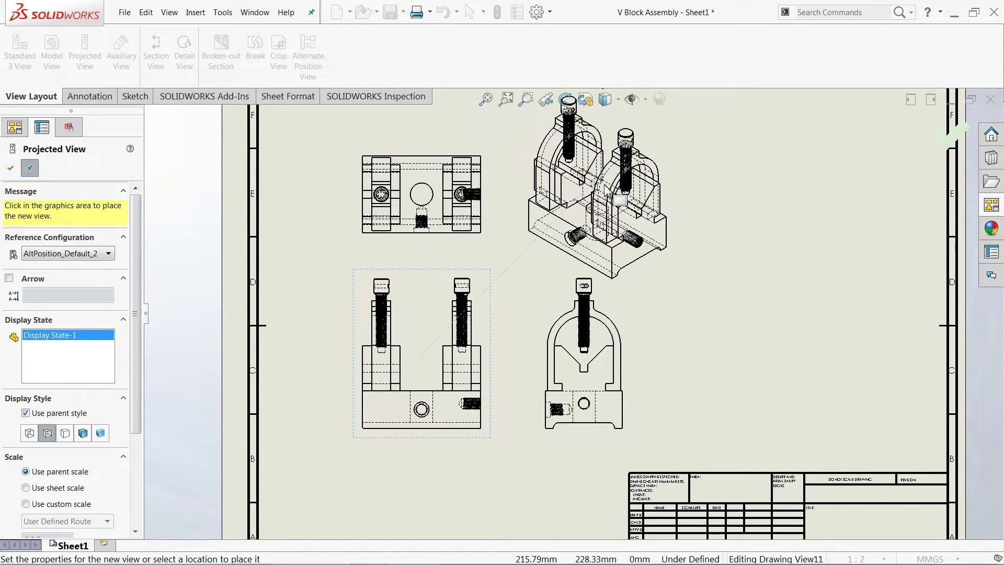
# Make the isometric view high-quality shaded with edges and move it further upper right
pyautogui.click(11, 169)
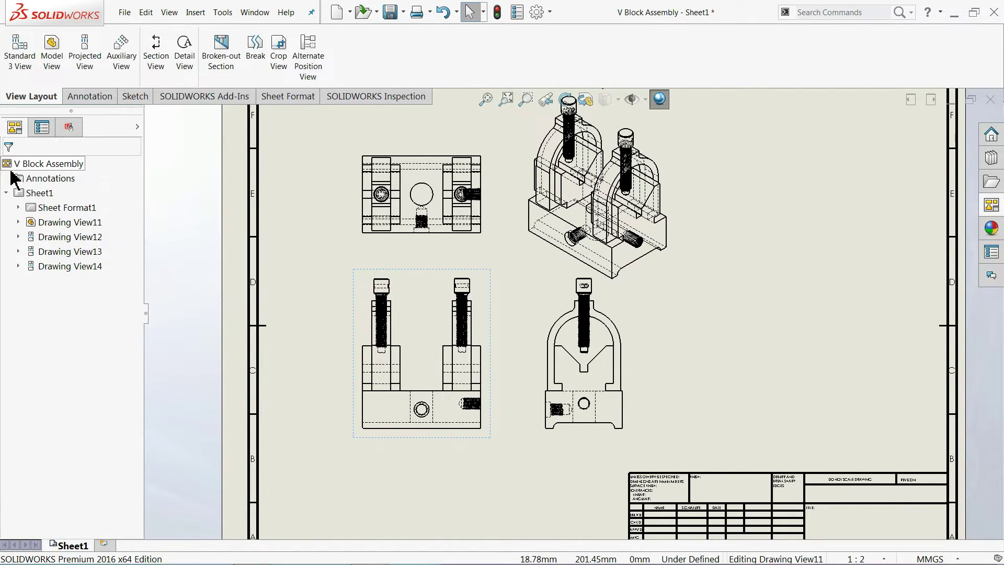
pyautogui.click(656, 274)
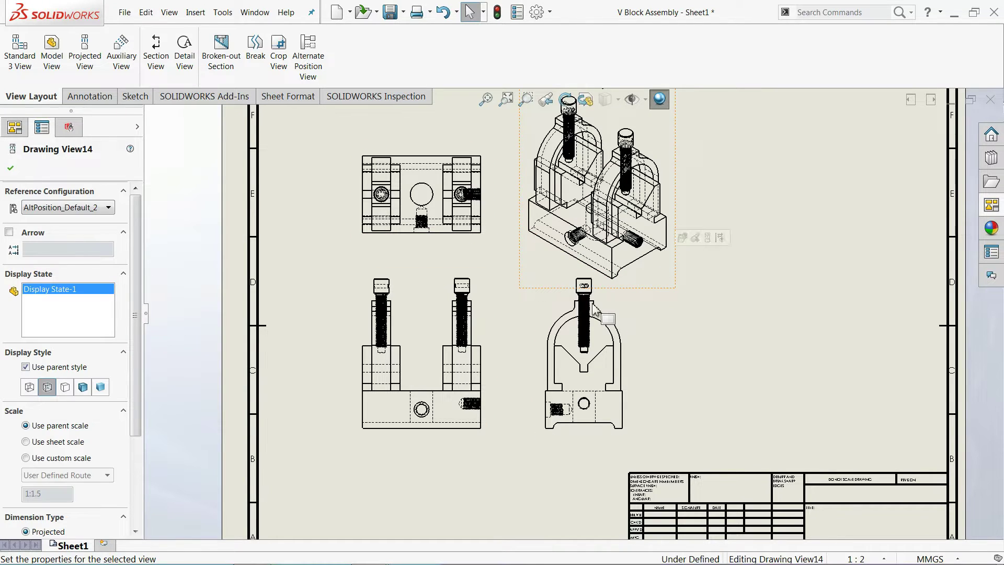
pyautogui.click(82, 387)
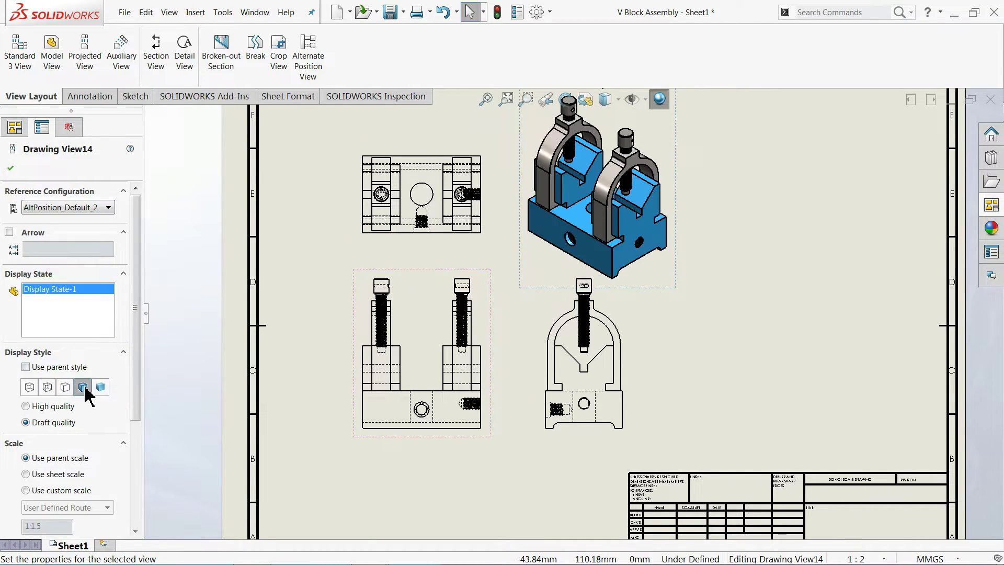
pyautogui.click(28, 408)
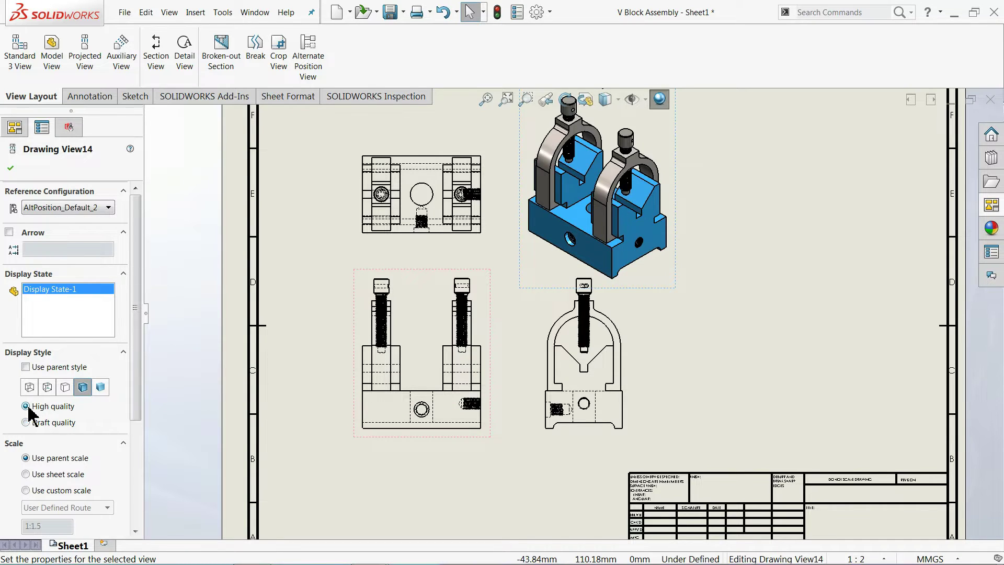
pyautogui.click(11, 168)
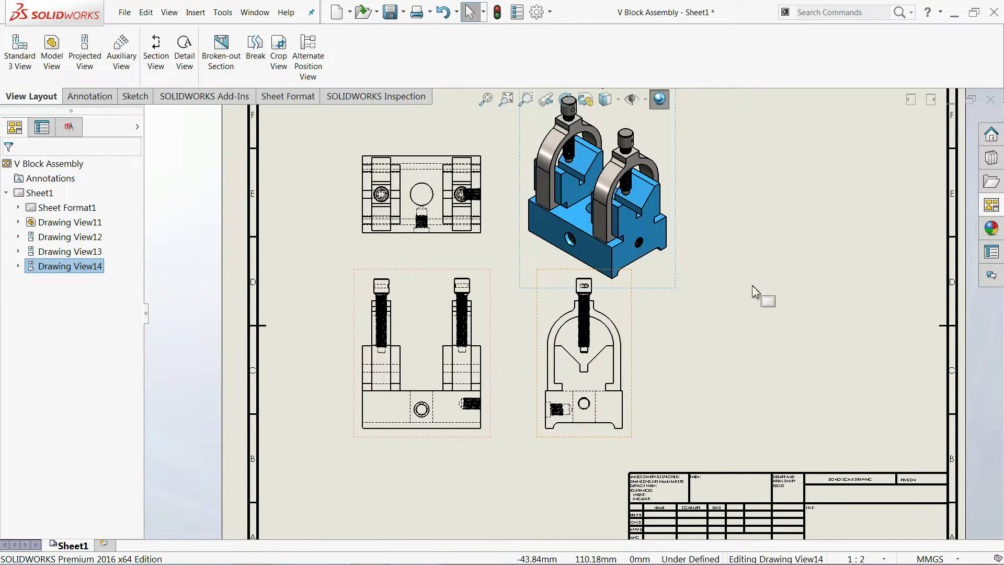
pyautogui.moveTo(752, 286)
pyautogui.mouseDown()
pyautogui.moveTo(729, 280)
pyautogui.moveTo(863, 298)
pyautogui.moveTo(907, 291)
pyautogui.mouseUp()
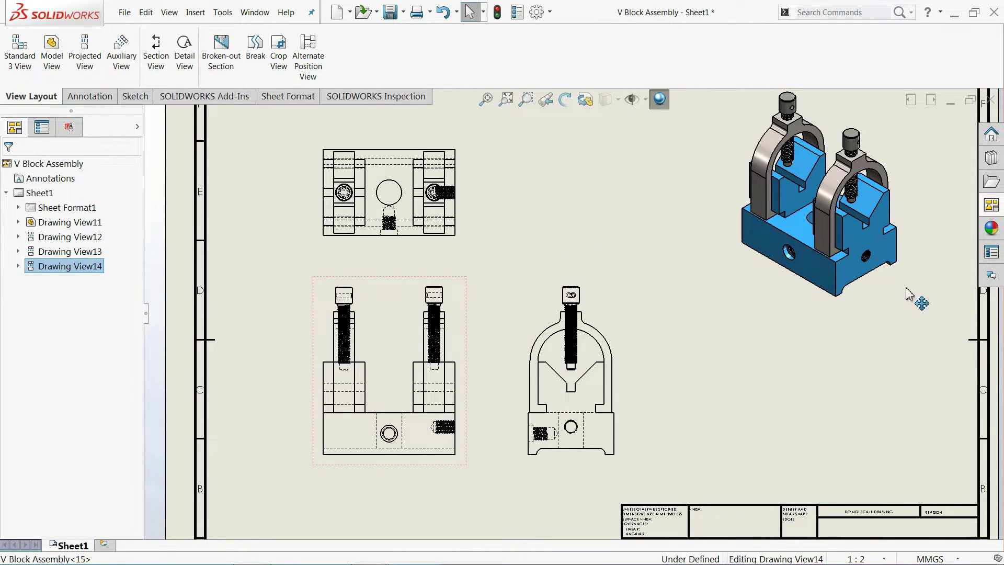
pyautogui.click(907, 292)
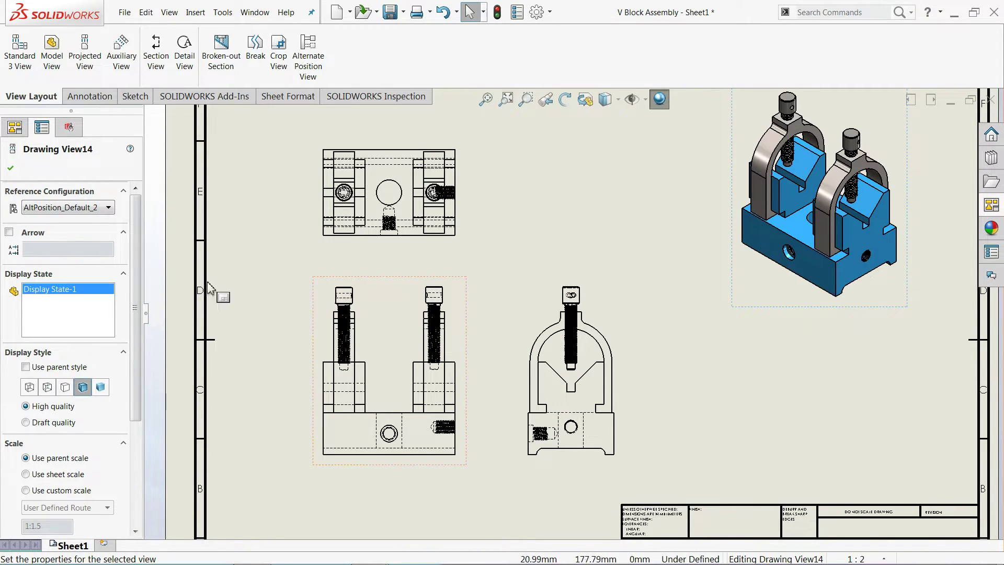
pyautogui.click(11, 168)
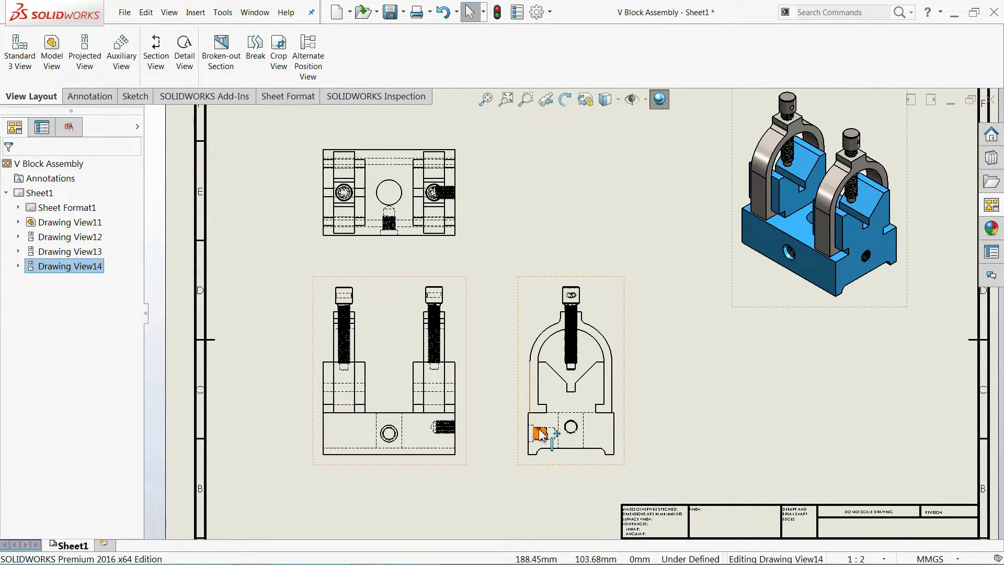
# Zoom and pan to the front and side views, then switch to the annotation tools
pyautogui.scroll(-1, 453, 456)
pyautogui.scroll(-1, 455, 442)
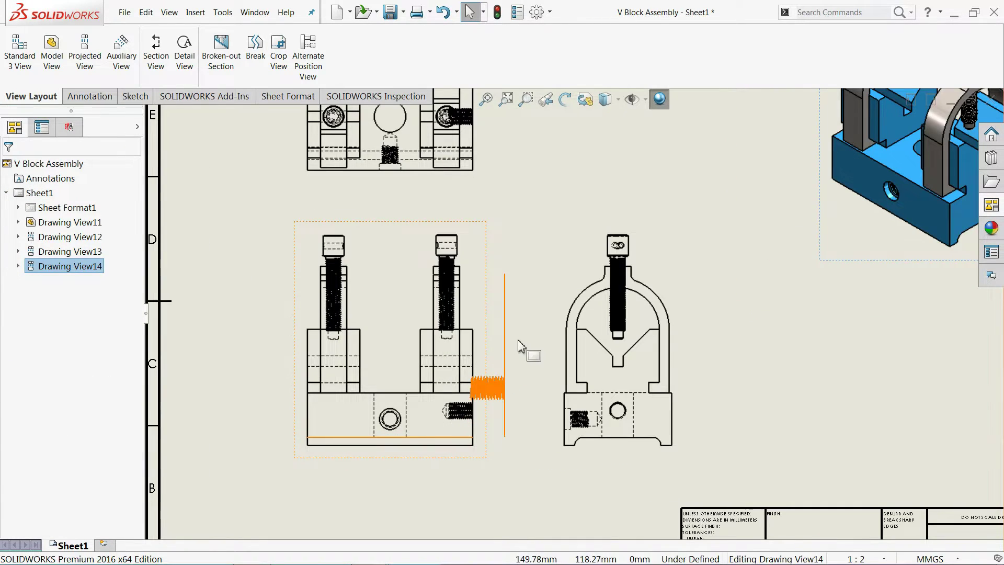
pyautogui.scroll(-2, 521, 351)
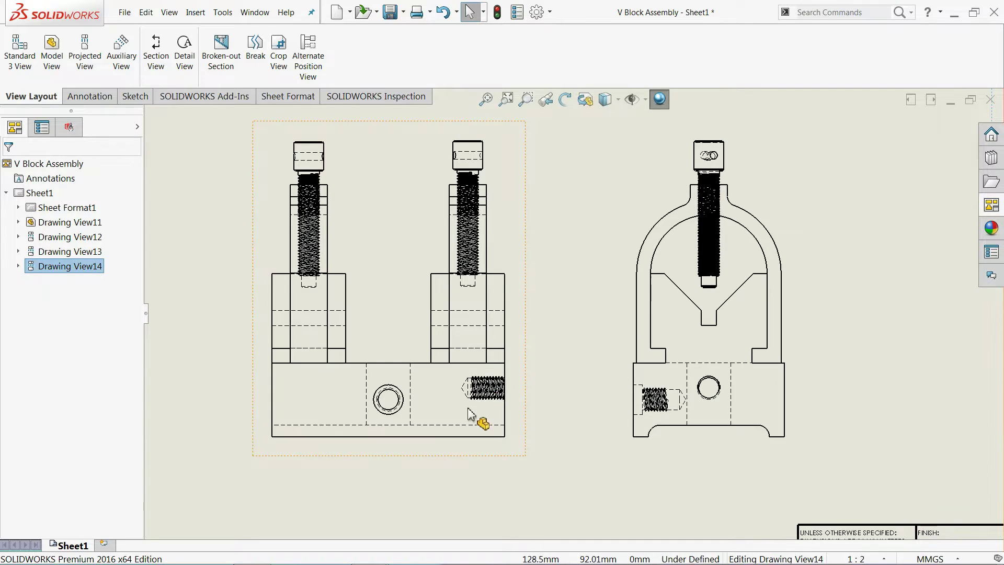
pyautogui.scroll(1, 470, 413)
pyautogui.moveTo(433, 421); pyautogui.dragTo(430, 370, button='middle')
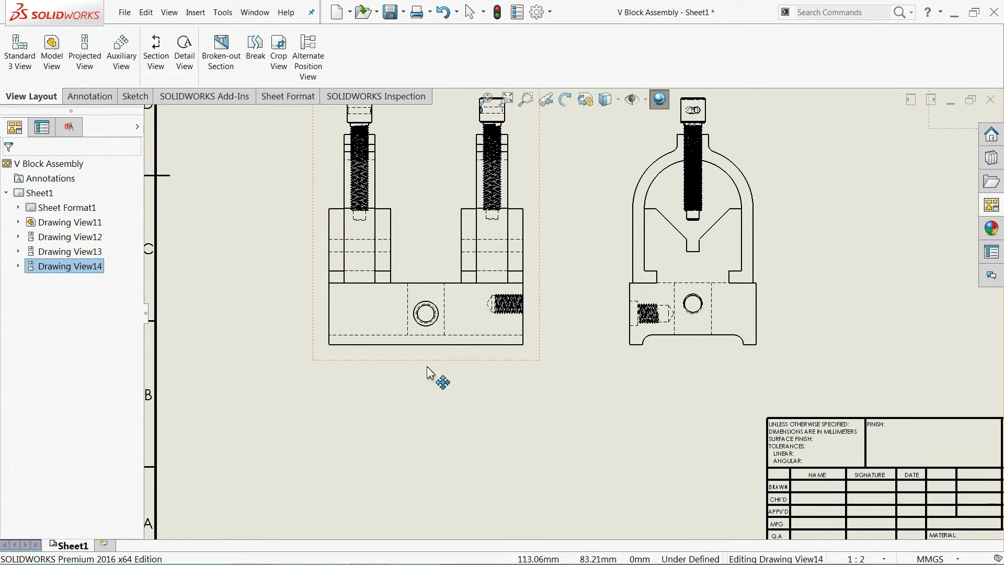
pyautogui.scroll(-1, 427, 372)
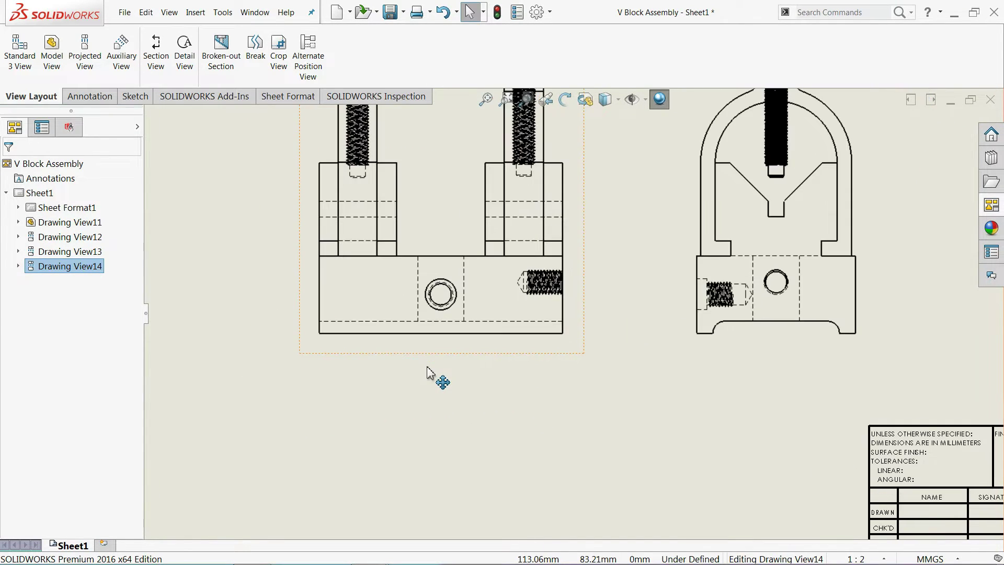
pyautogui.click(73, 99)
# Dimension the front view's 100 overall width and 70 height
pyautogui.click(23, 80)
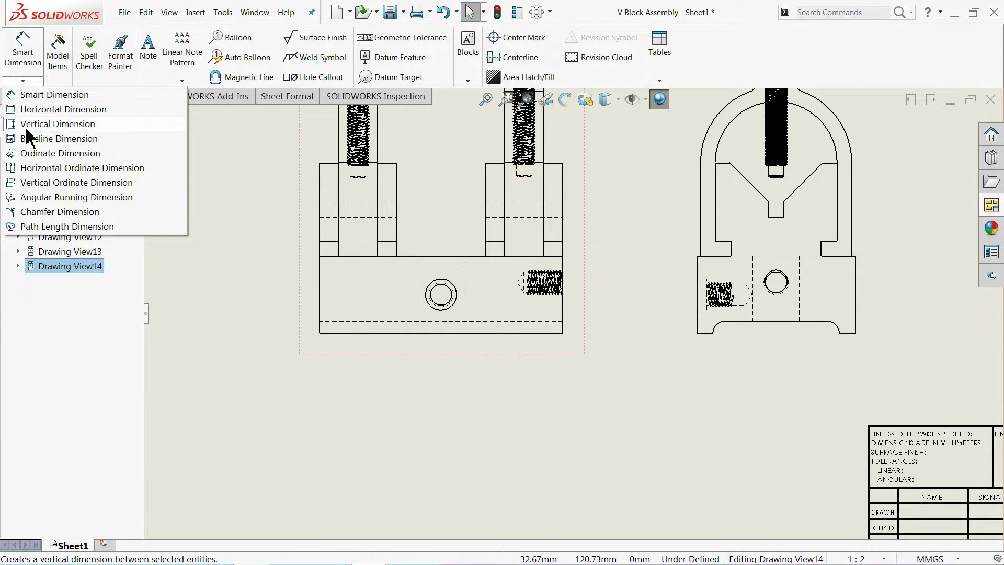
pyautogui.click(32, 96)
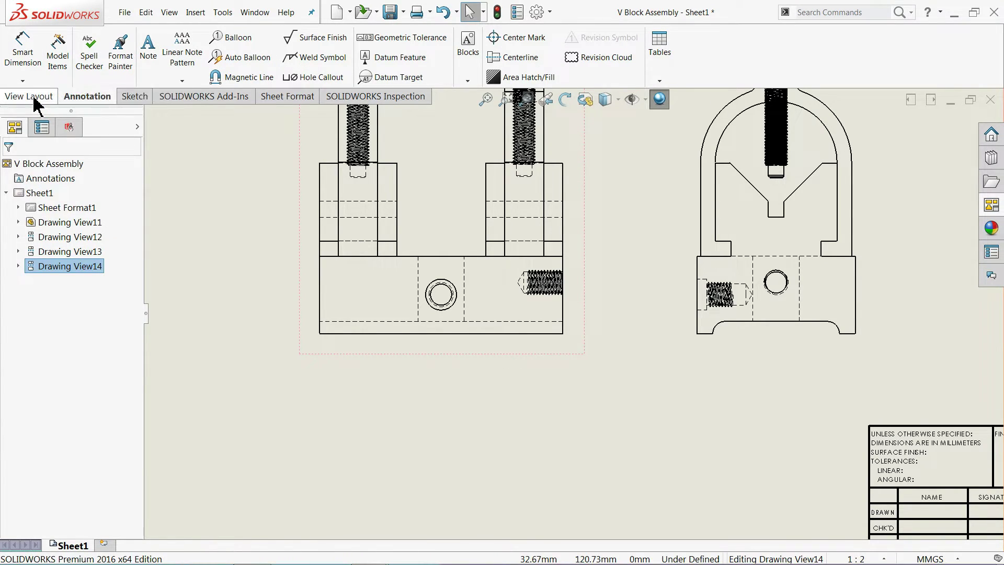
pyautogui.click(409, 334)
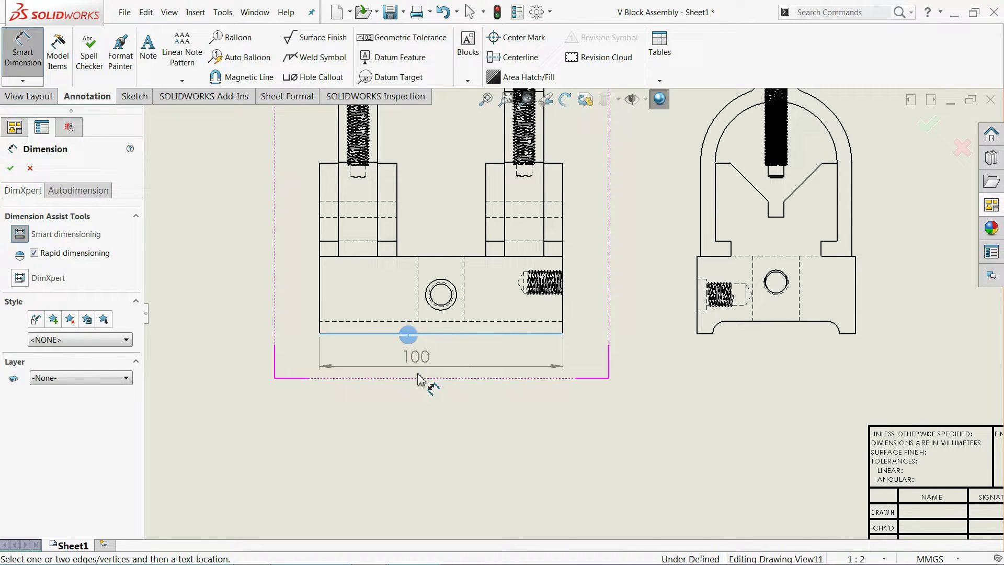
pyautogui.click(424, 402)
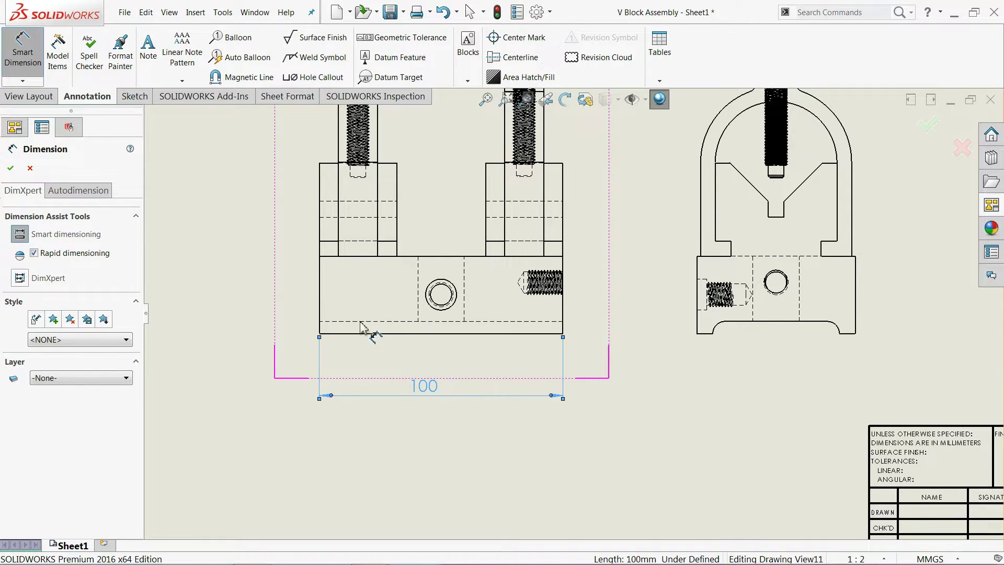
pyautogui.click(321, 297)
pyautogui.click(253, 272)
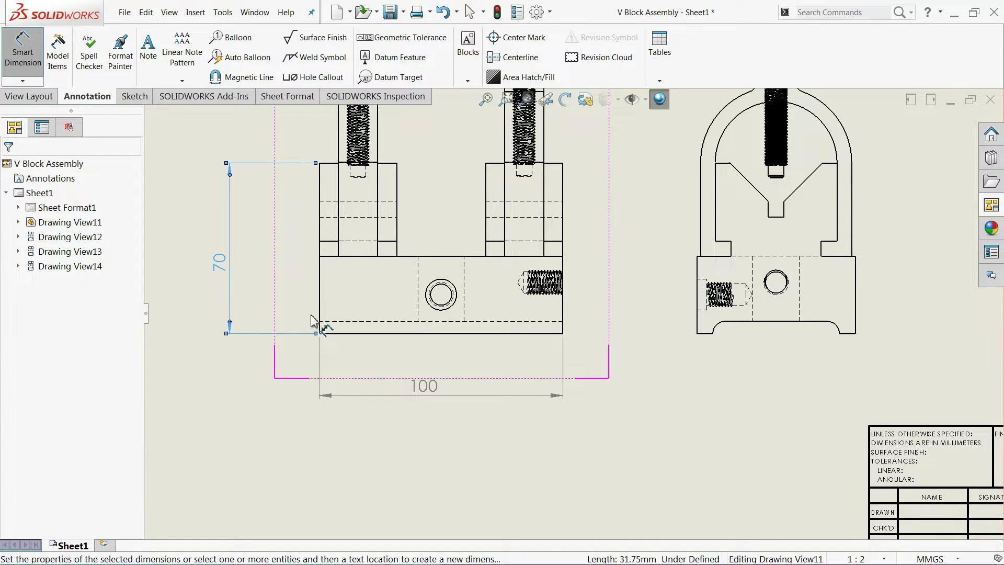
# Add horizontal baseline dimensions 31.75 and 68.25 from the front view's lower-left corner
pyautogui.click(420, 393)
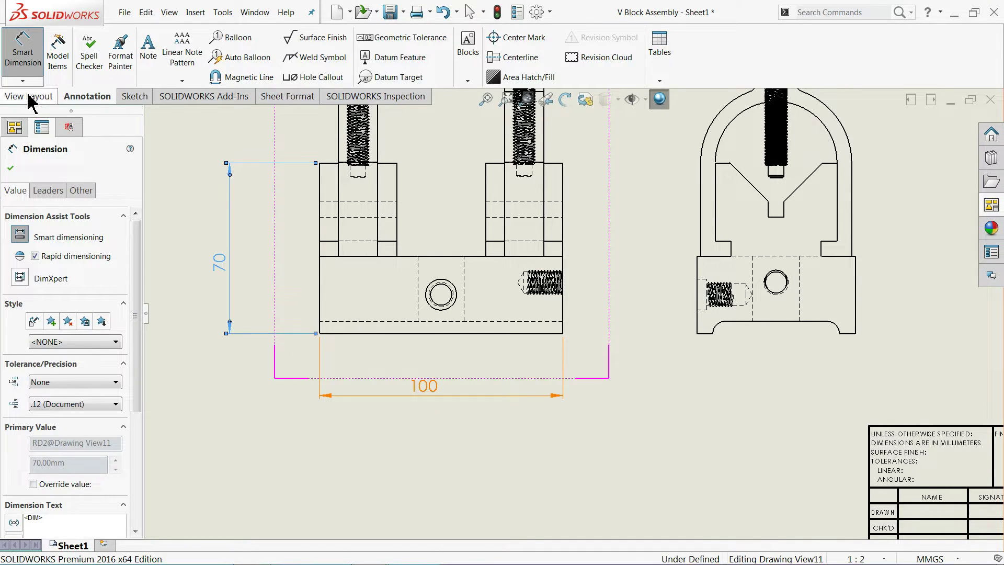
pyautogui.click(23, 81)
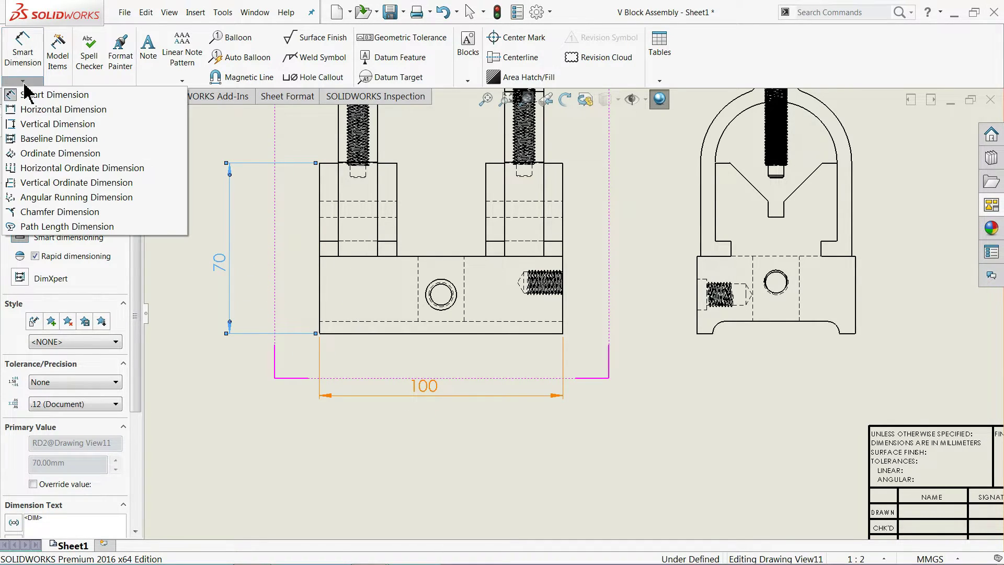
pyautogui.click(36, 140)
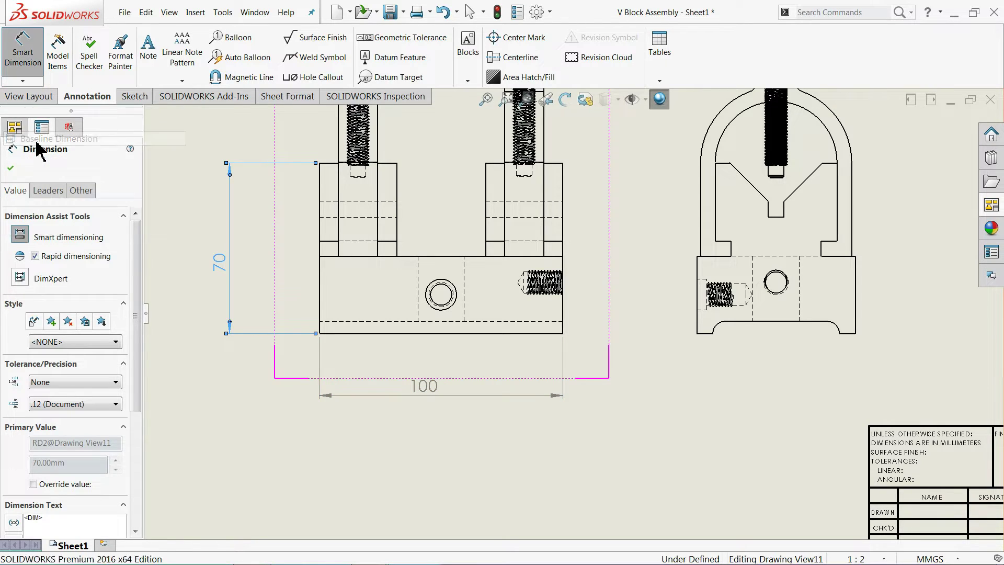
pyautogui.click(319, 334)
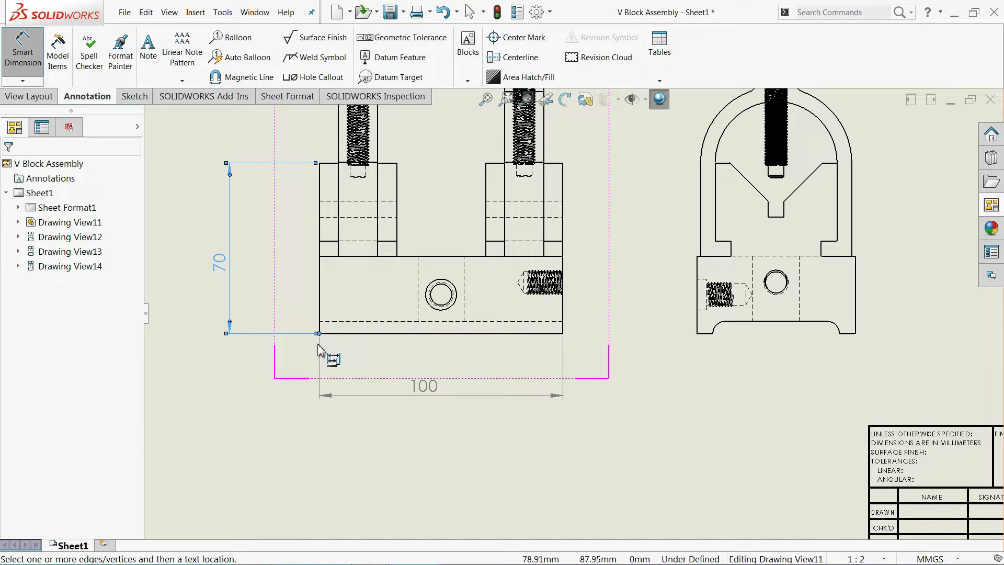
pyautogui.click(398, 249)
pyautogui.click(357, 361)
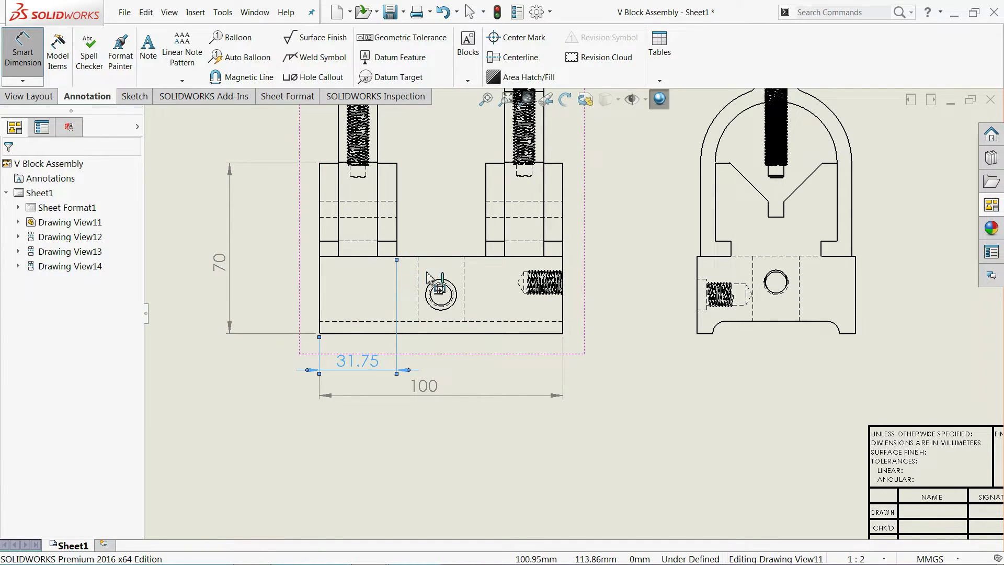
pyautogui.click(486, 250)
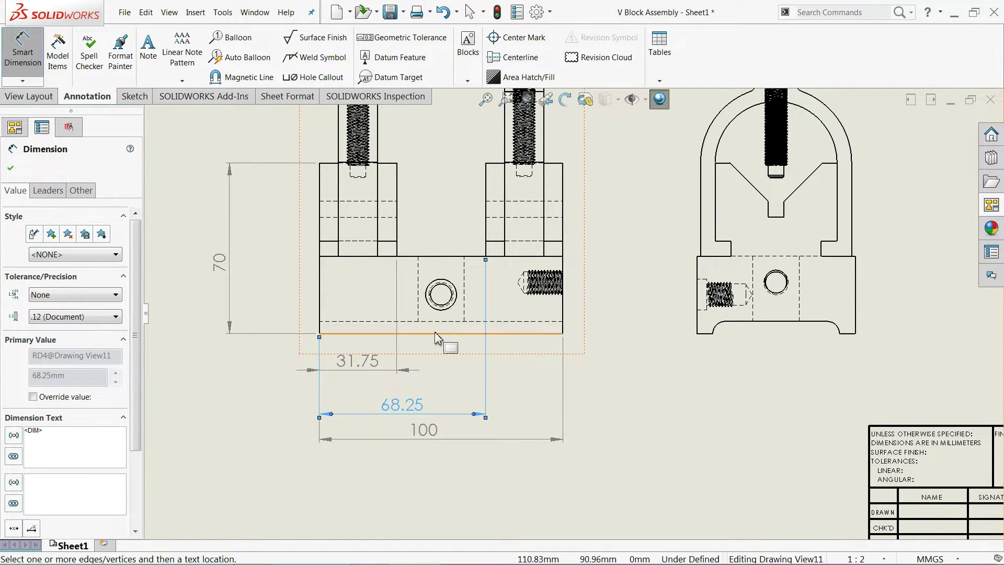
pyautogui.click(11, 170)
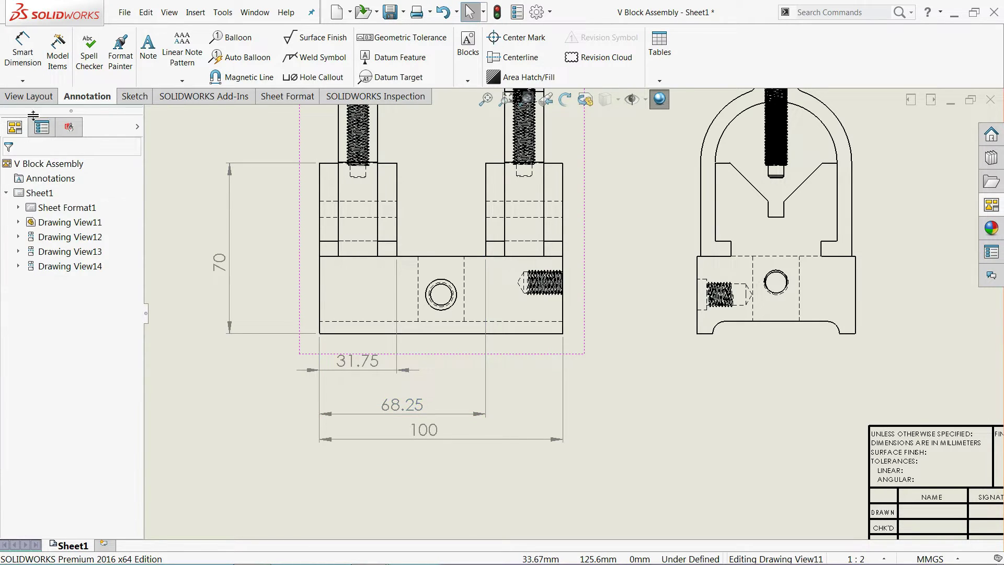
pyautogui.click(22, 80)
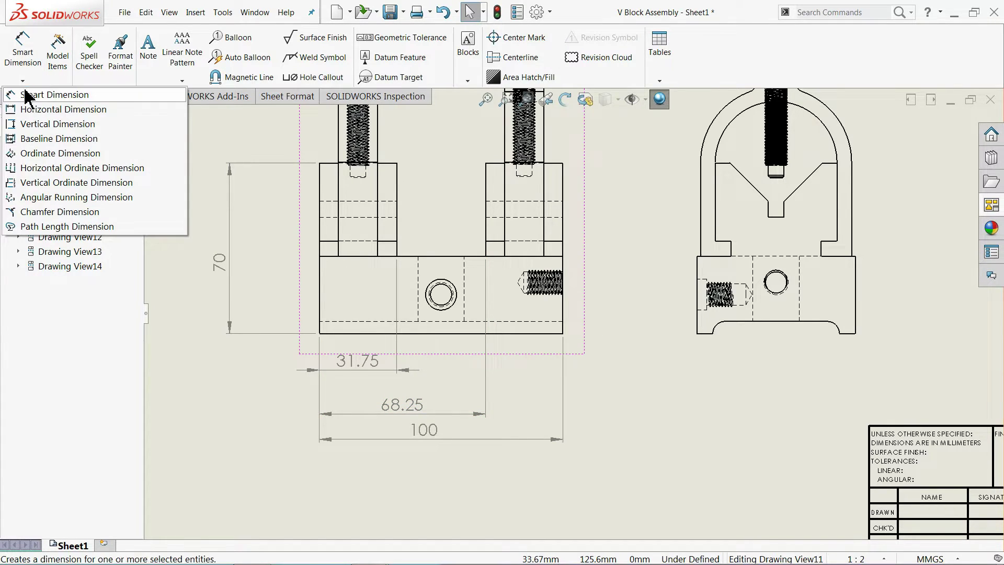
# Baseline-dimension from the bottom edge to the base block top (31.75) and upper edge (108.25)
pyautogui.click(37, 141)
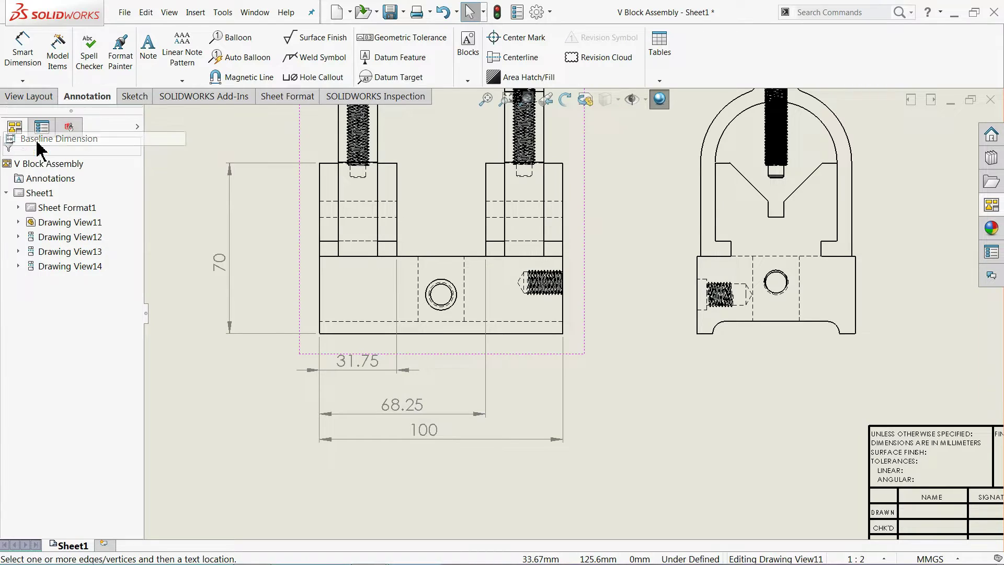
pyautogui.click(324, 334)
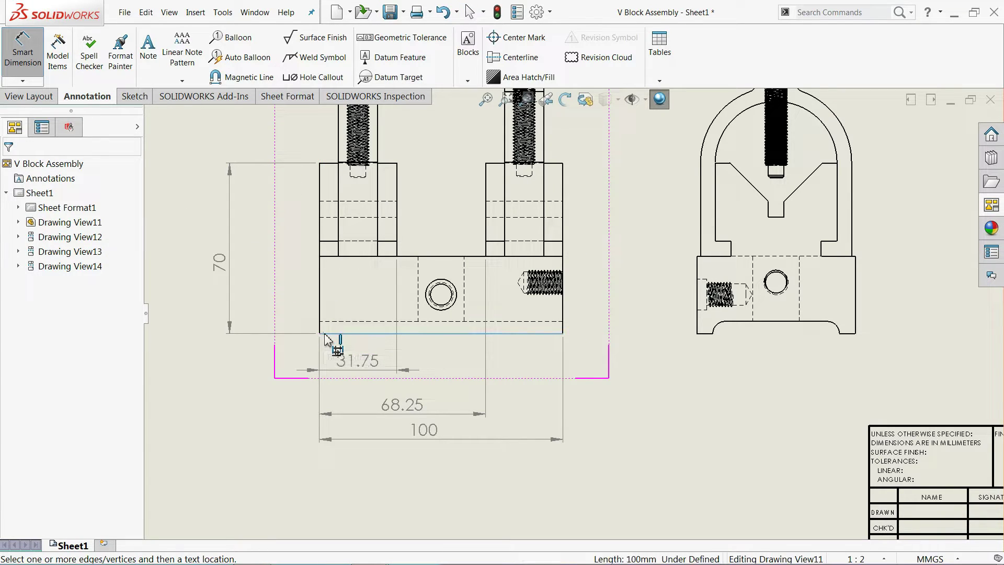
pyautogui.click(335, 256)
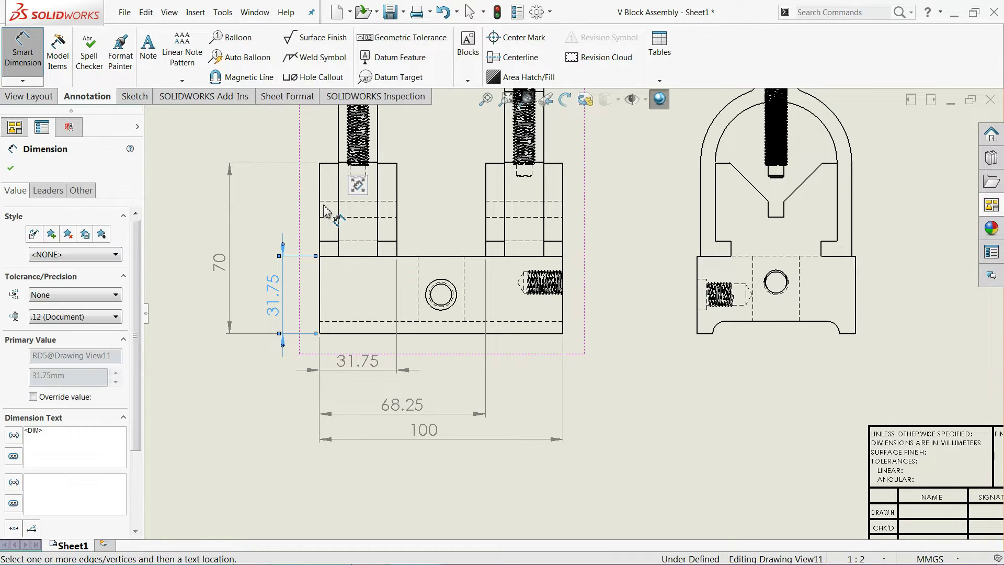
pyautogui.scroll(3, 334, 172)
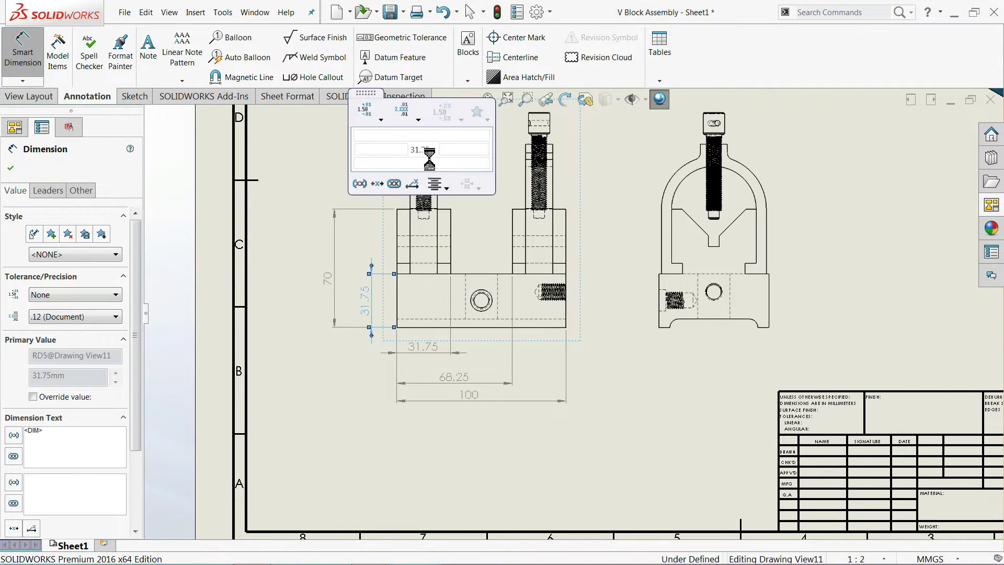
pyautogui.scroll(-2, 523, 139)
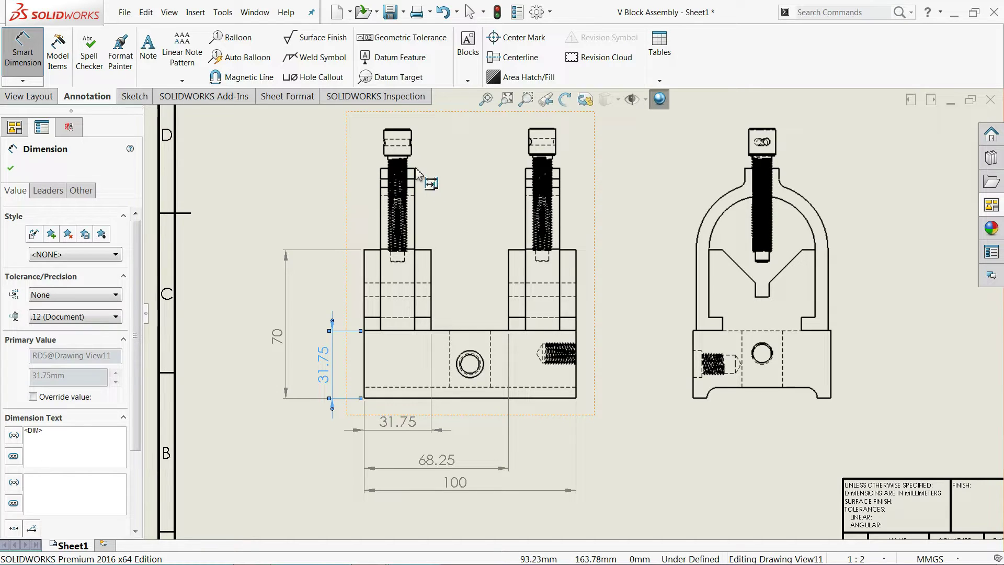
pyautogui.scroll(-2, 413, 172)
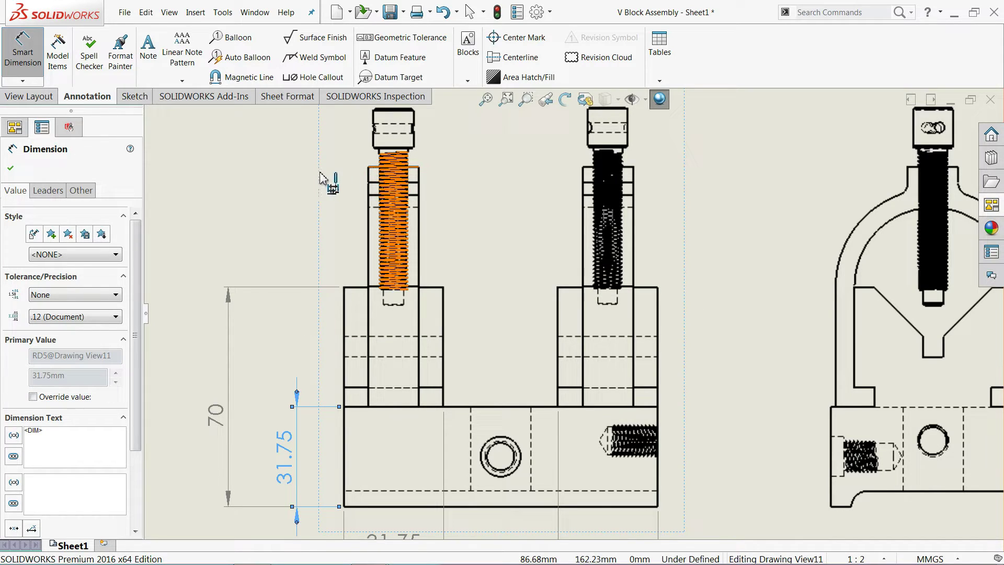
pyautogui.click(292, 176)
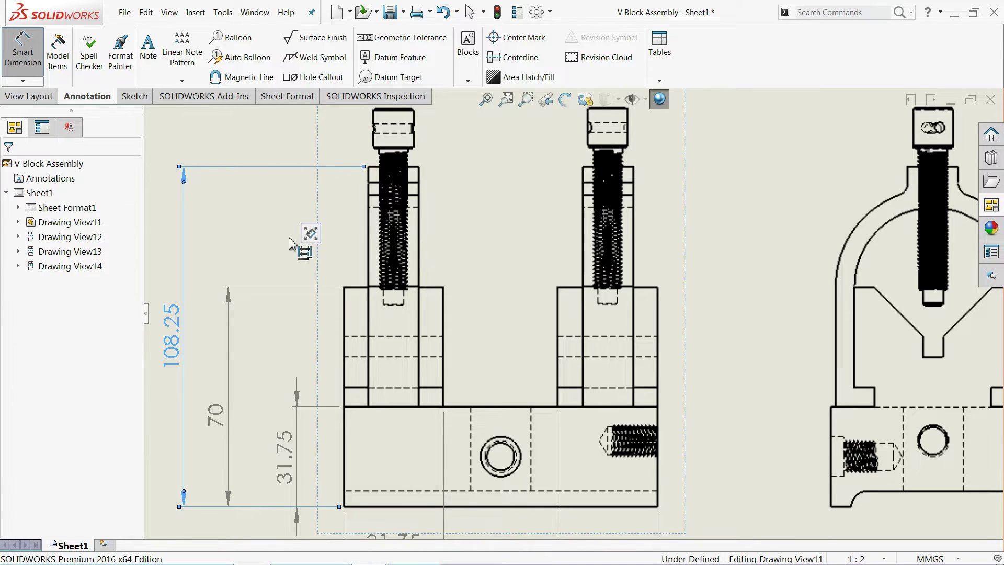
pyautogui.press('f')
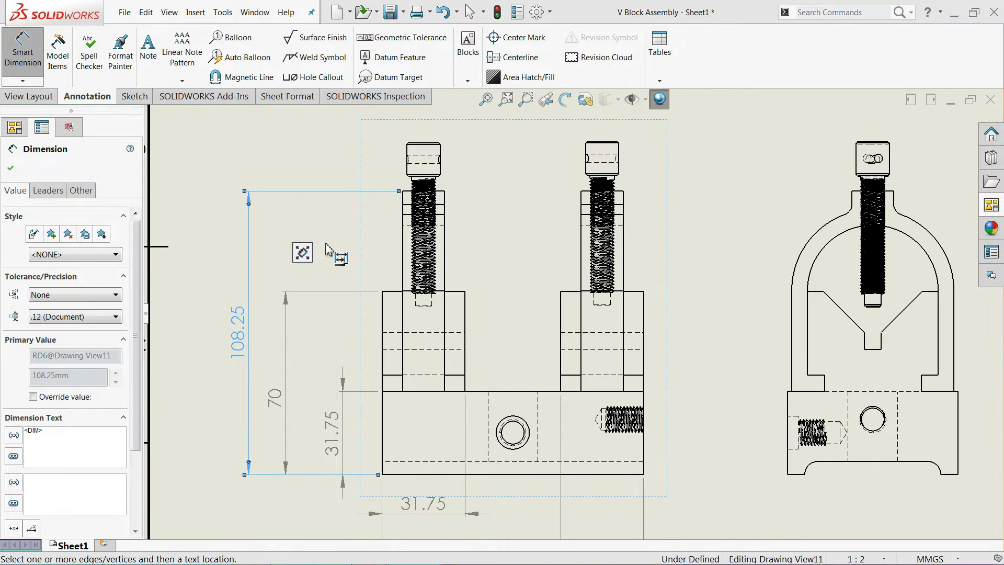
pyautogui.scroll(2, 586, 346)
pyautogui.scroll(-1, 615, 416)
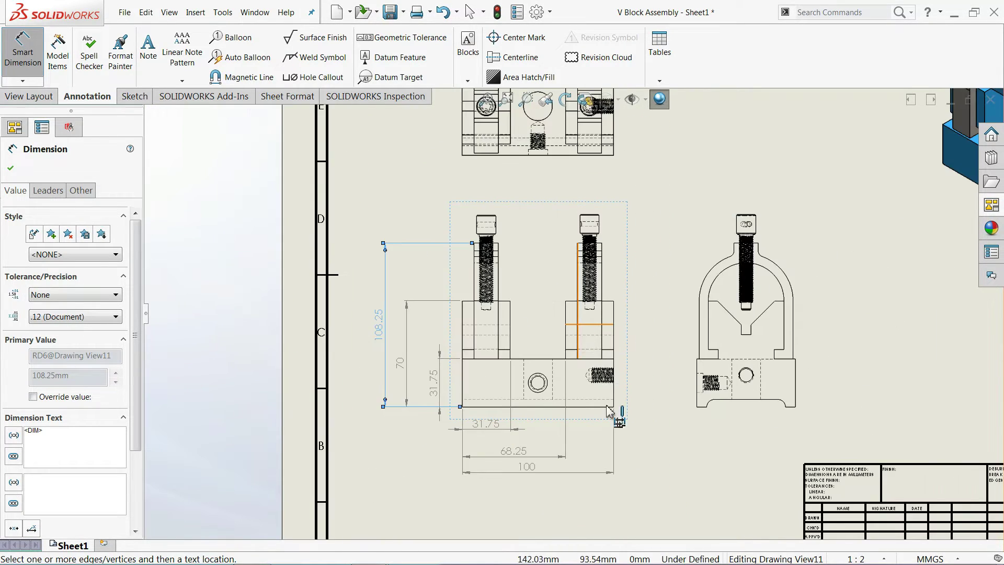
pyautogui.scroll(-1, 609, 447)
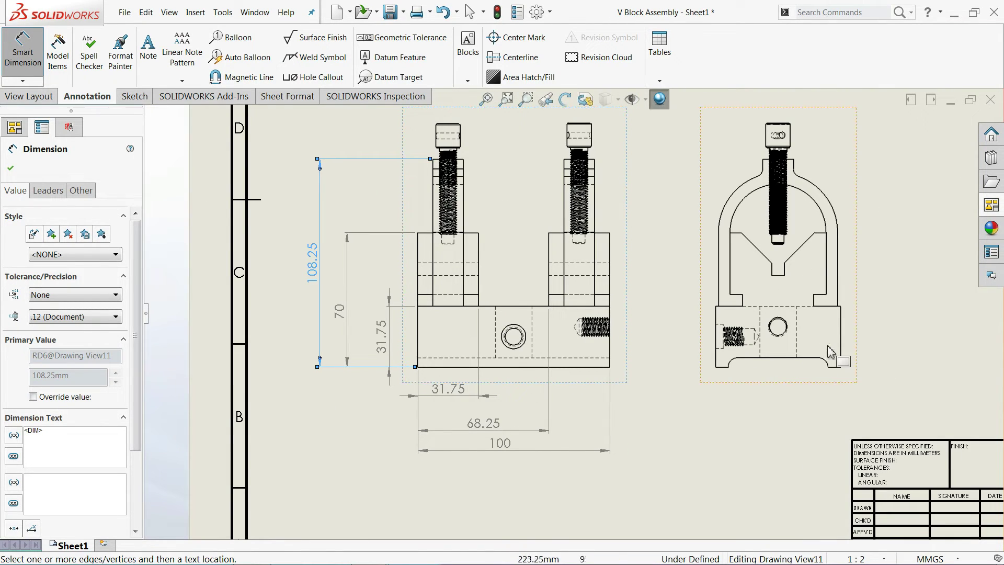
pyautogui.scroll(-2, 848, 328)
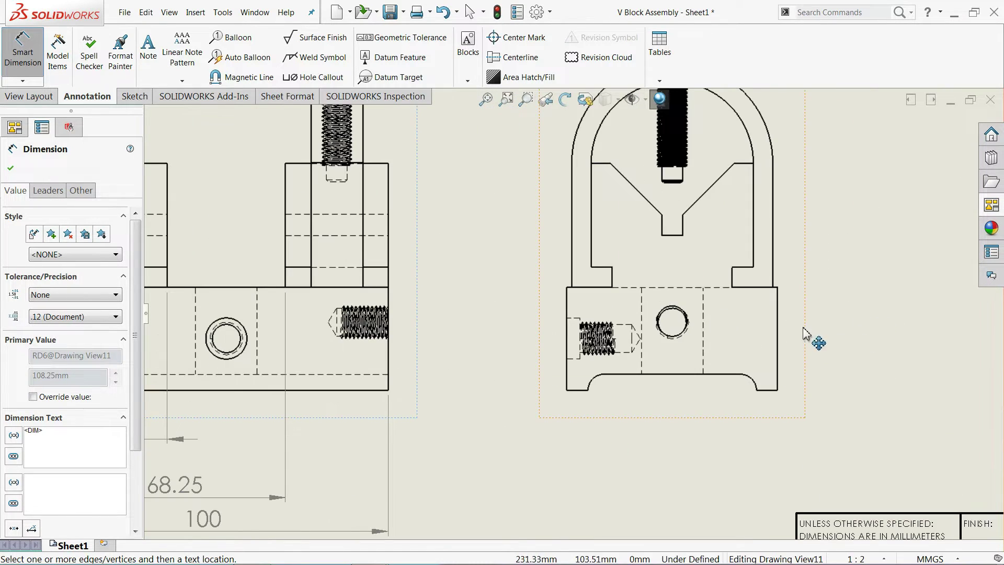
# Start vertical ordinate dimensions with the bottom edge as 0, then add the 31.75 ordinate
pyautogui.click(11, 168)
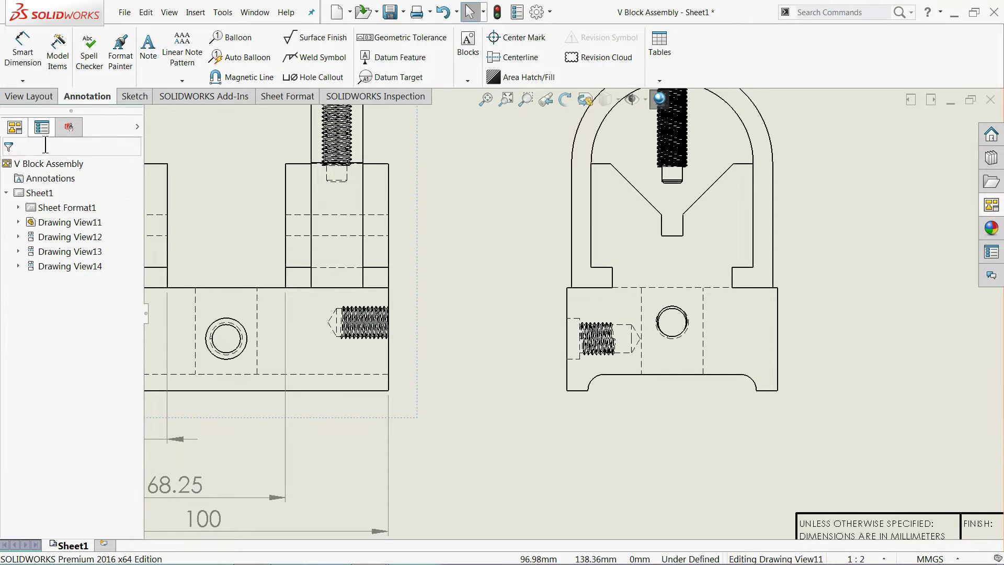
pyautogui.click(22, 81)
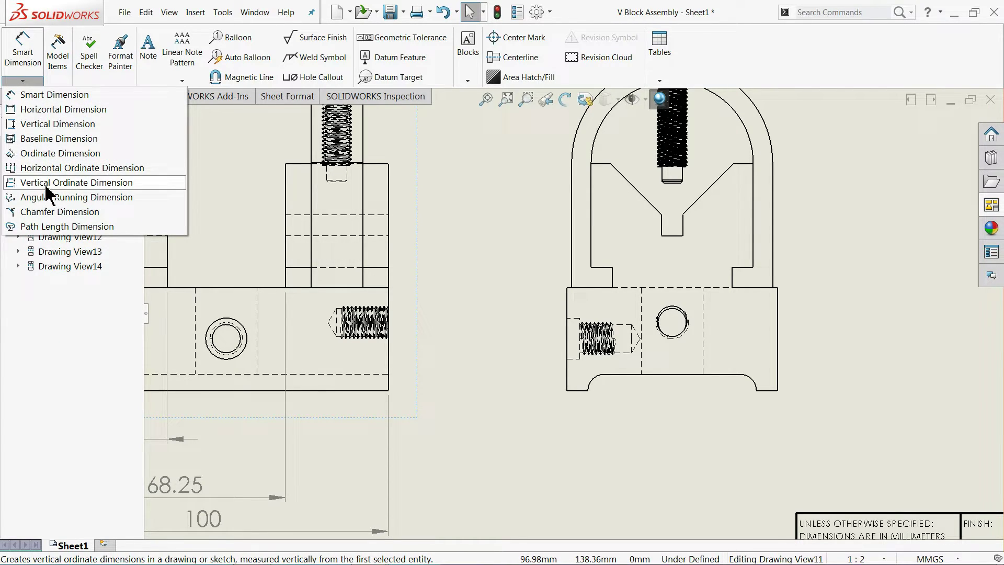
pyautogui.click(105, 183)
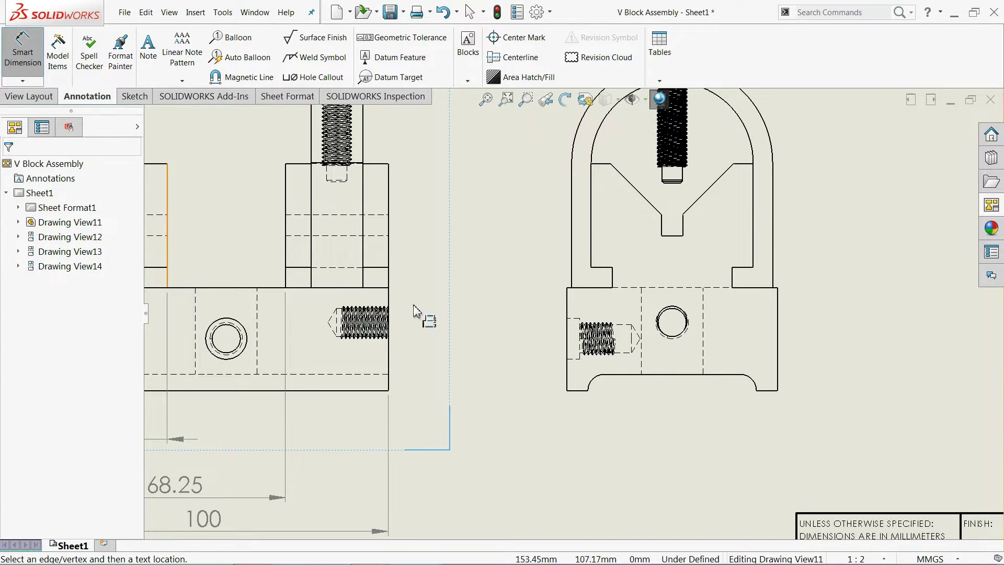
pyautogui.click(576, 393)
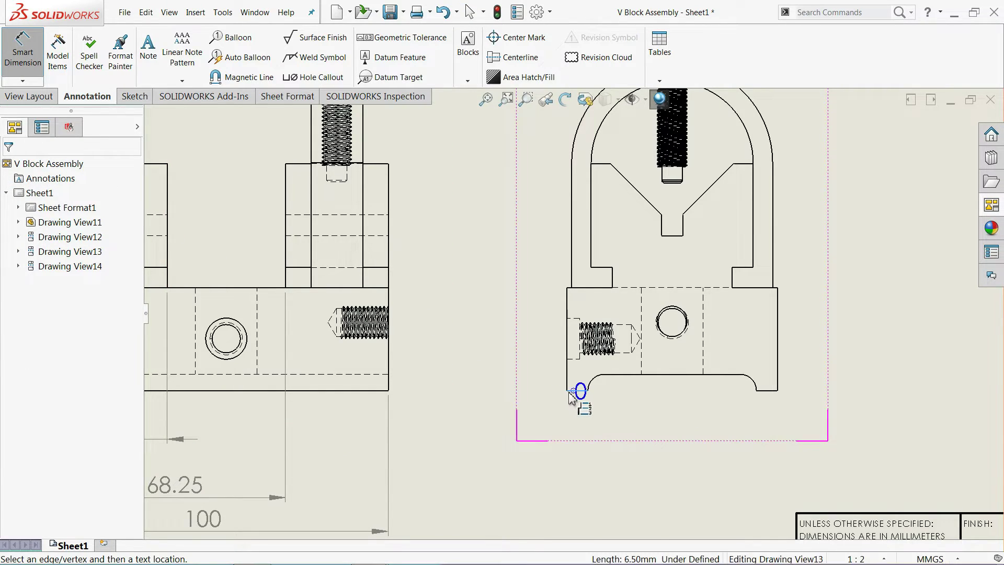
pyautogui.click(495, 393)
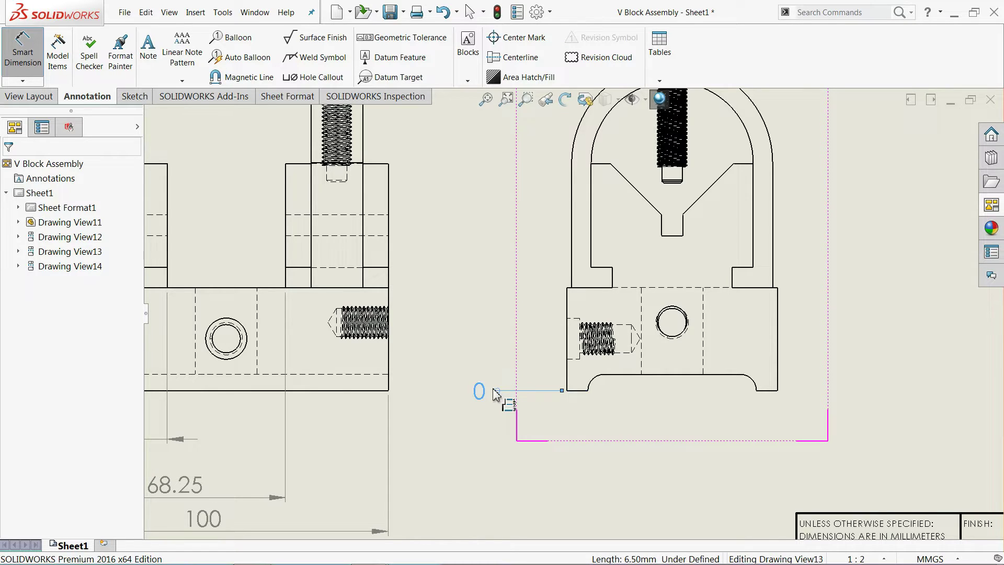
pyautogui.click(570, 287)
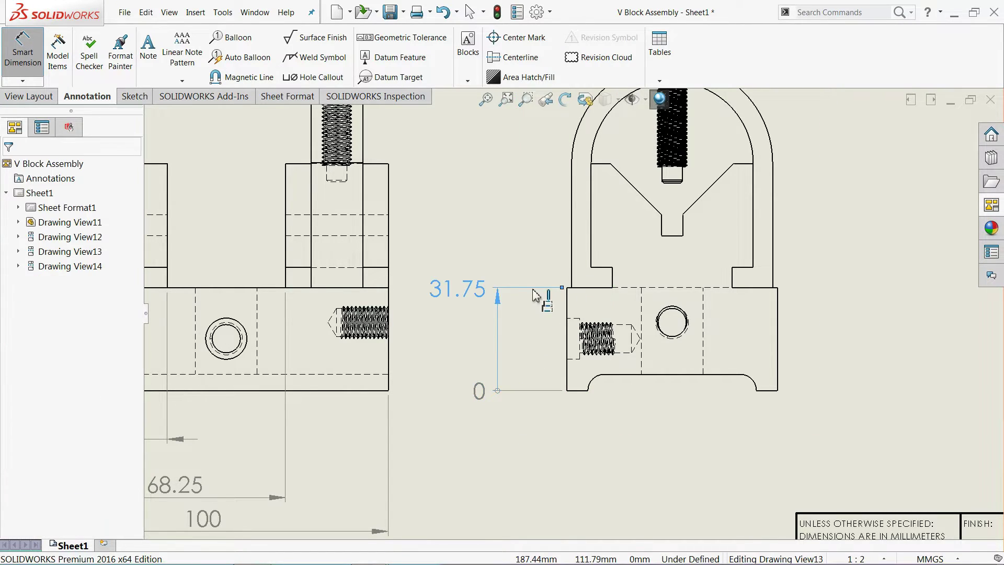
pyautogui.click(489, 297)
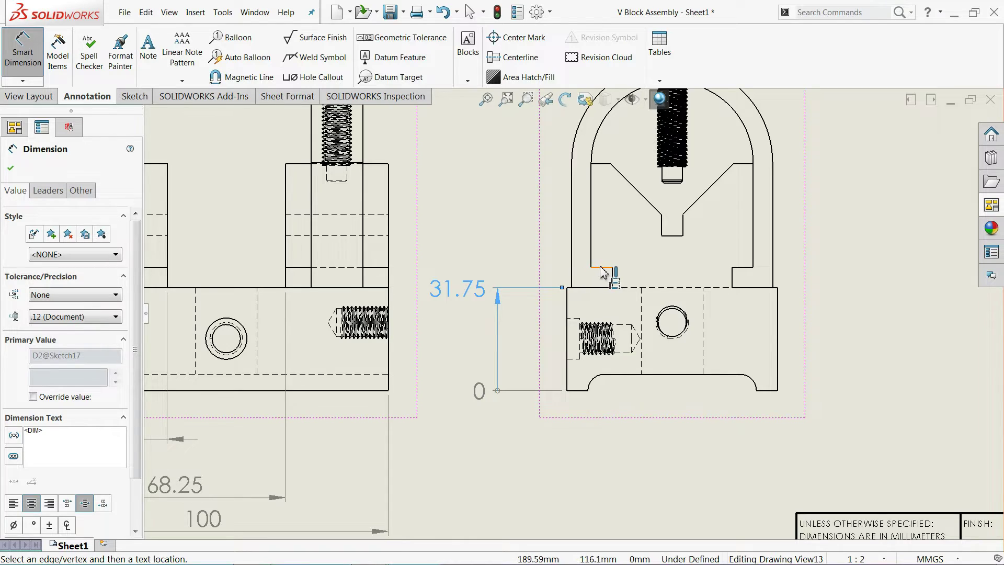
# Add the 38, 70.25 and 108.25 ordinates and finish the ordinate dimensions
pyautogui.click(602, 269)
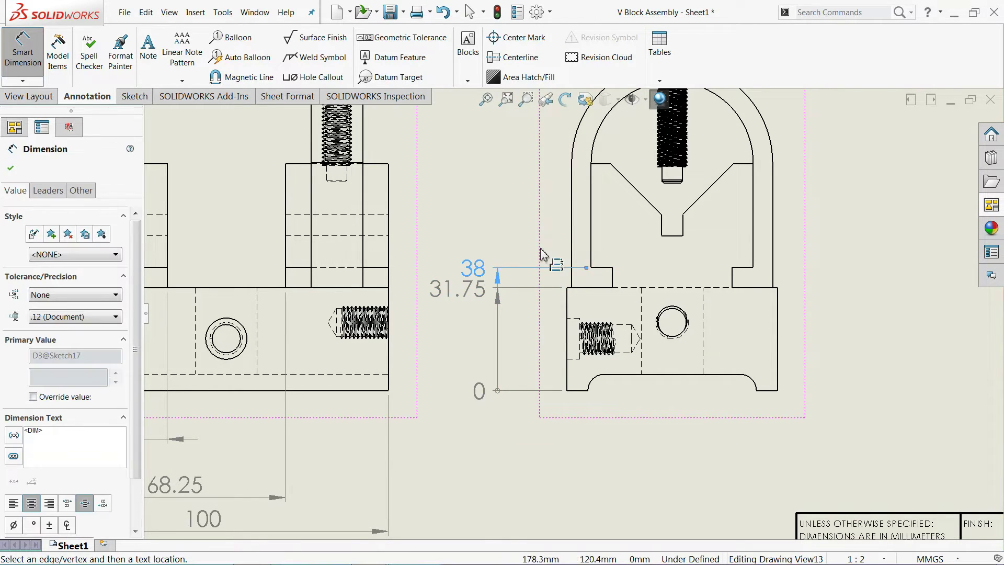
pyautogui.click(572, 165)
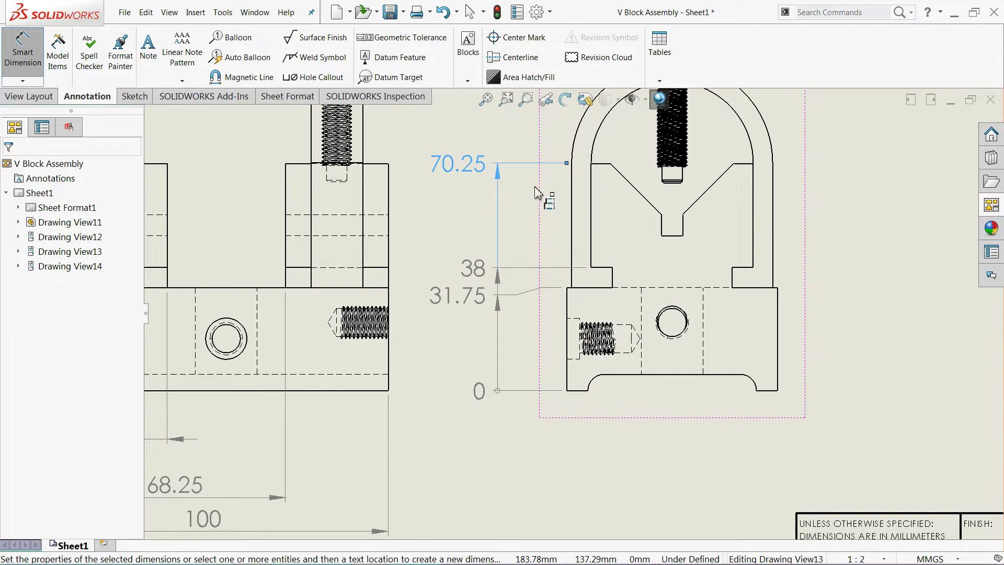
pyautogui.scroll(3, 575, 209)
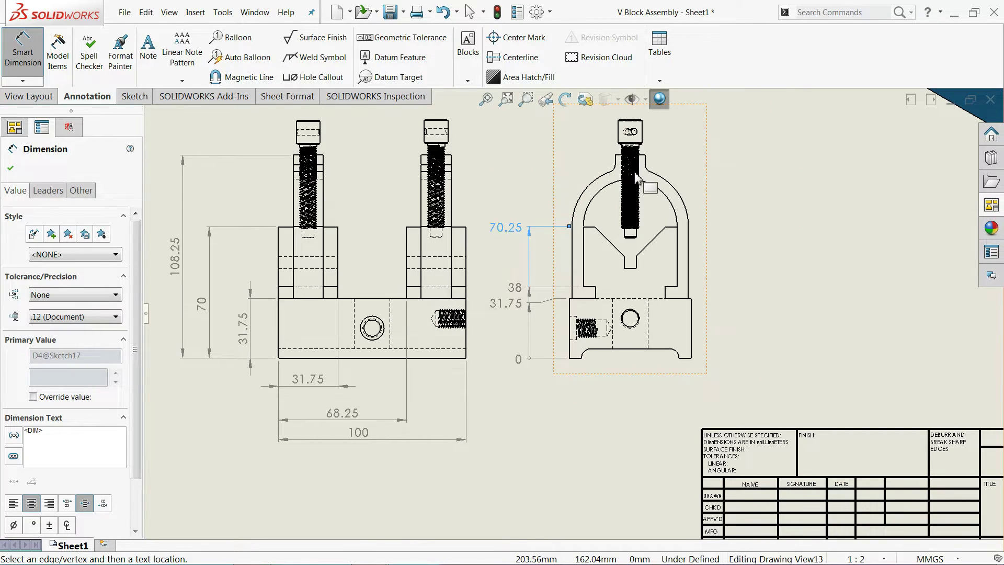
pyautogui.scroll(-3, 623, 178)
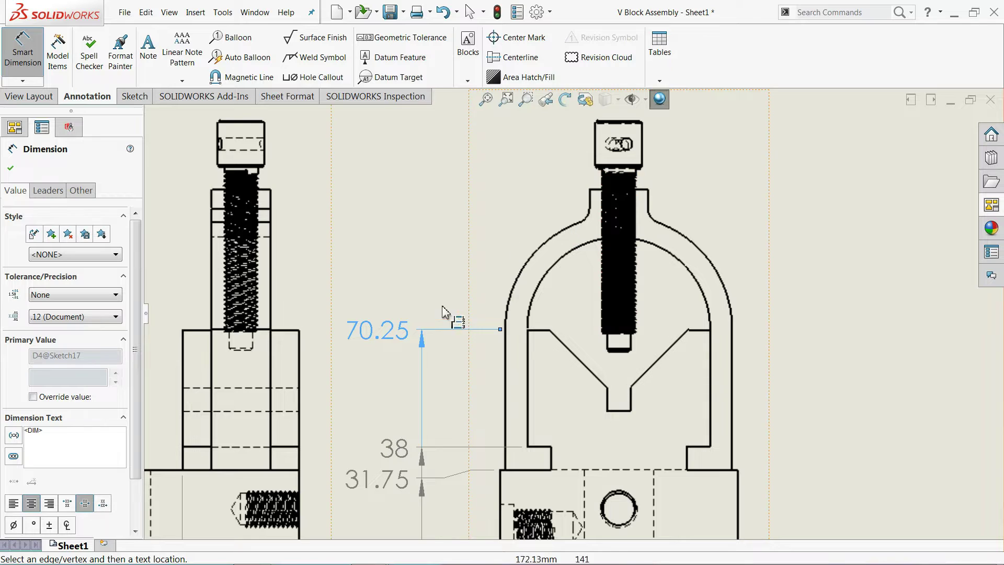
pyautogui.click(596, 192)
pyautogui.click(400, 201)
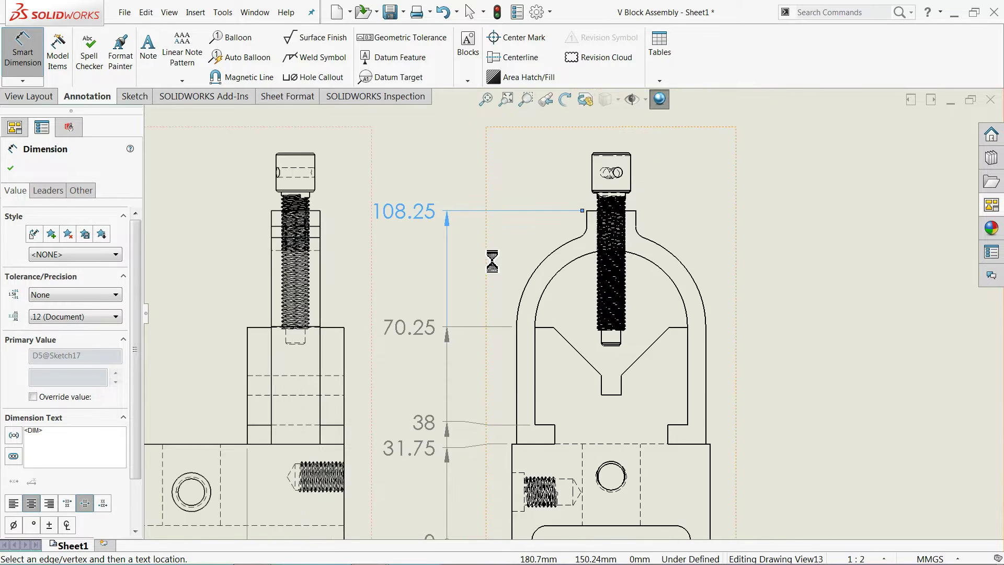
pyautogui.press('f')
pyautogui.scroll(-2, 566, 368)
pyautogui.scroll(-1, 573, 377)
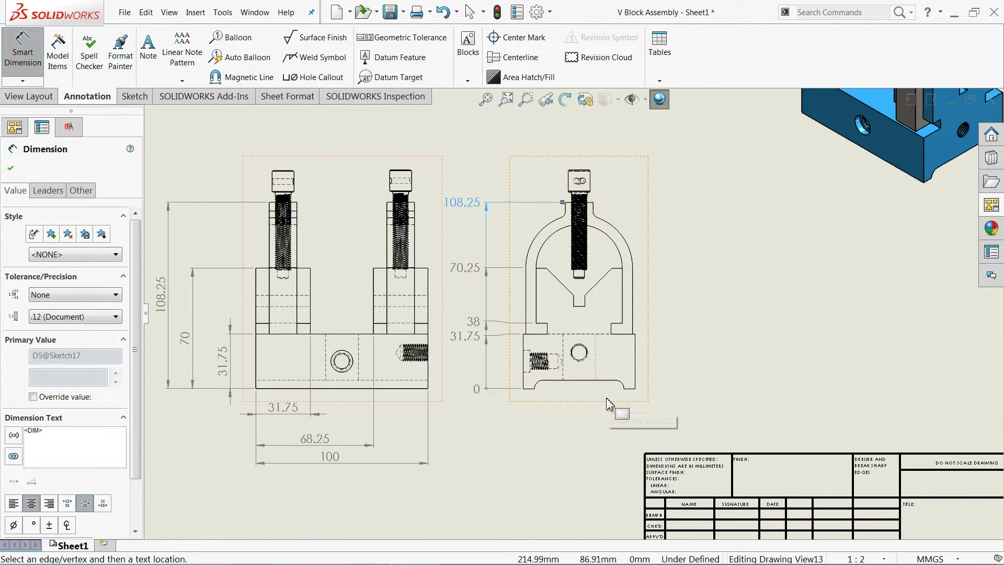
pyautogui.scroll(-2, 583, 392)
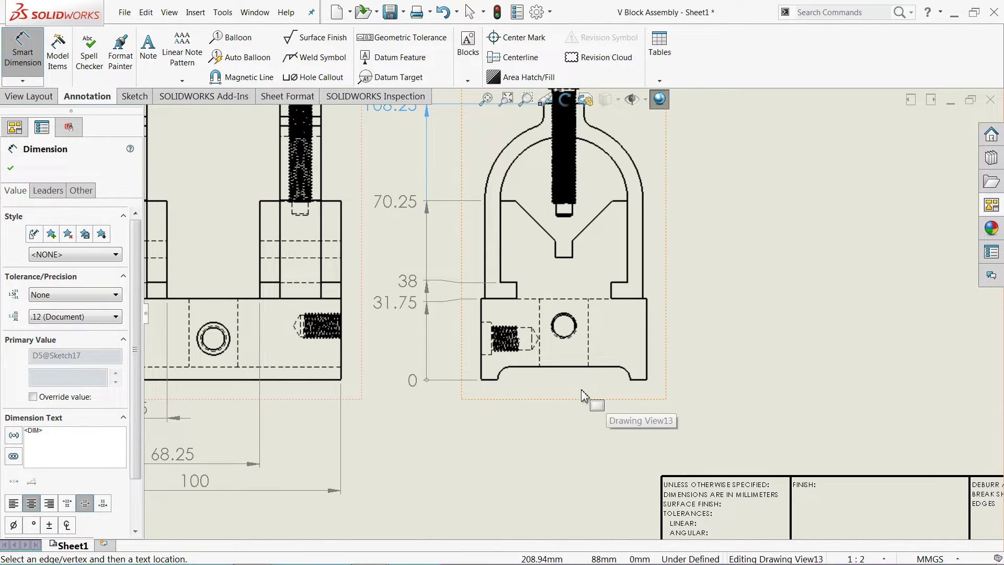
pyautogui.click(11, 168)
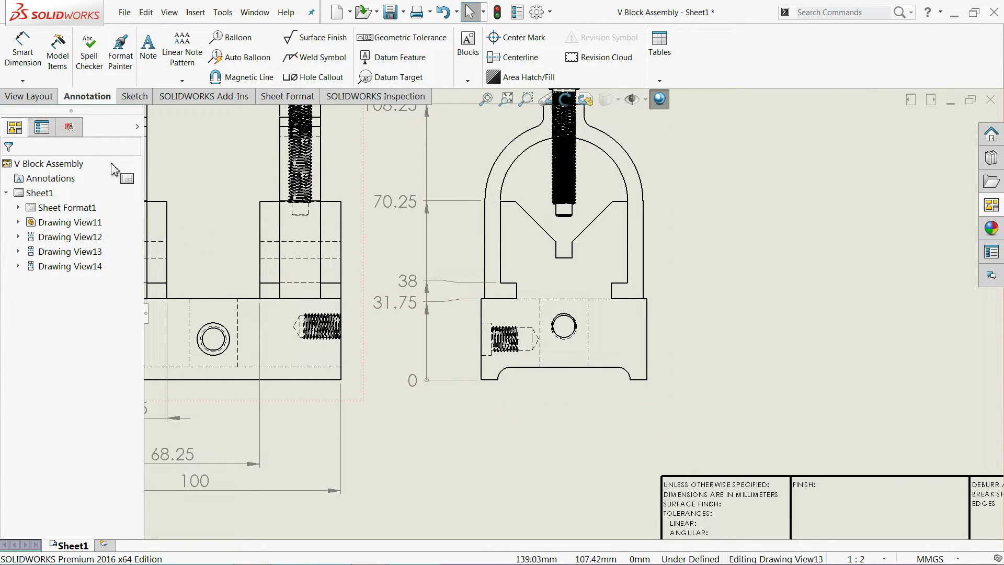
# Start baseline dimensions from the left edge with 65, 58.50 and 6.50
pyautogui.click(23, 81)
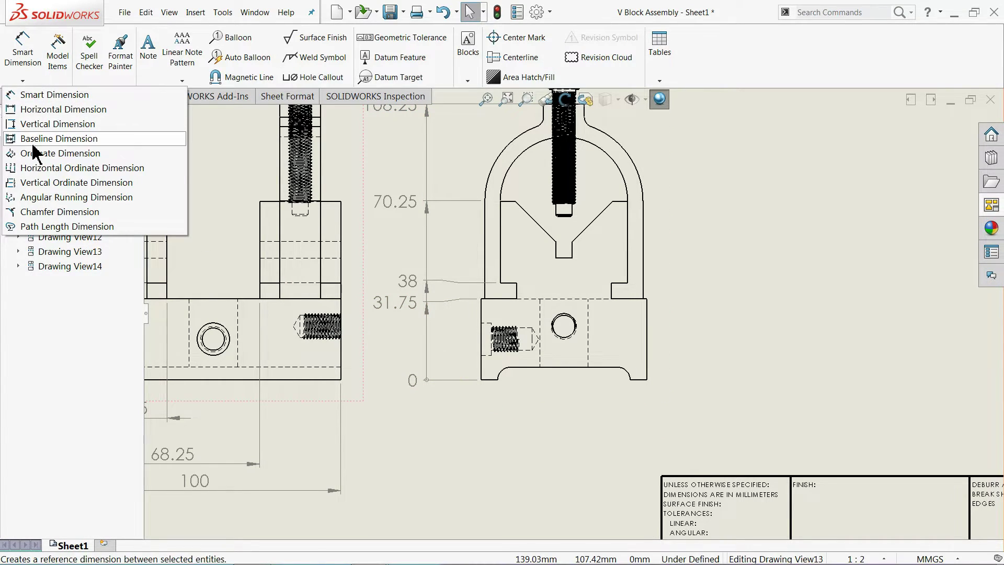
pyautogui.click(47, 139)
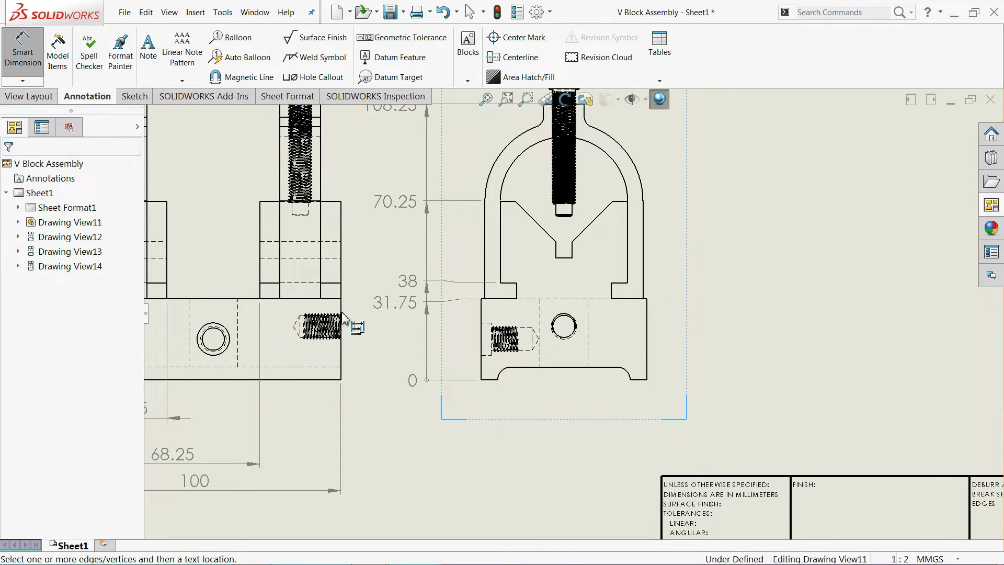
pyautogui.click(481, 372)
pyautogui.click(648, 373)
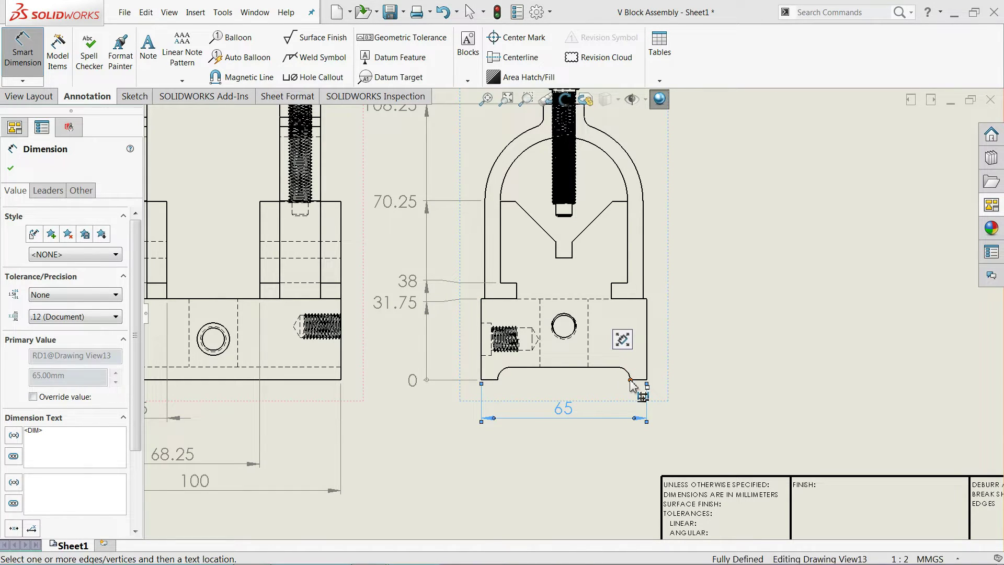
pyautogui.click(630, 381)
pyautogui.click(481, 380)
pyautogui.click(555, 408)
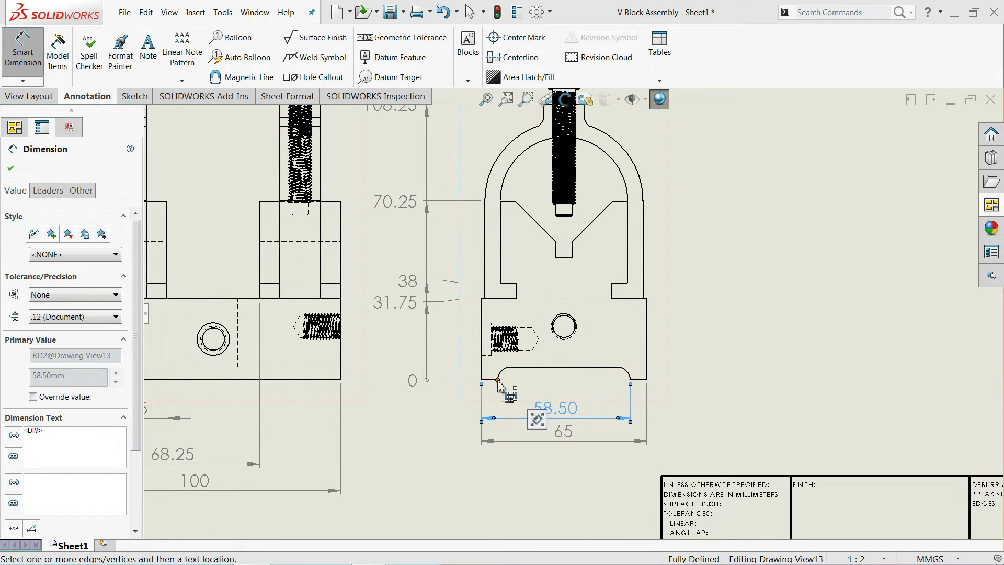
pyautogui.click(498, 381)
pyautogui.click(506, 392)
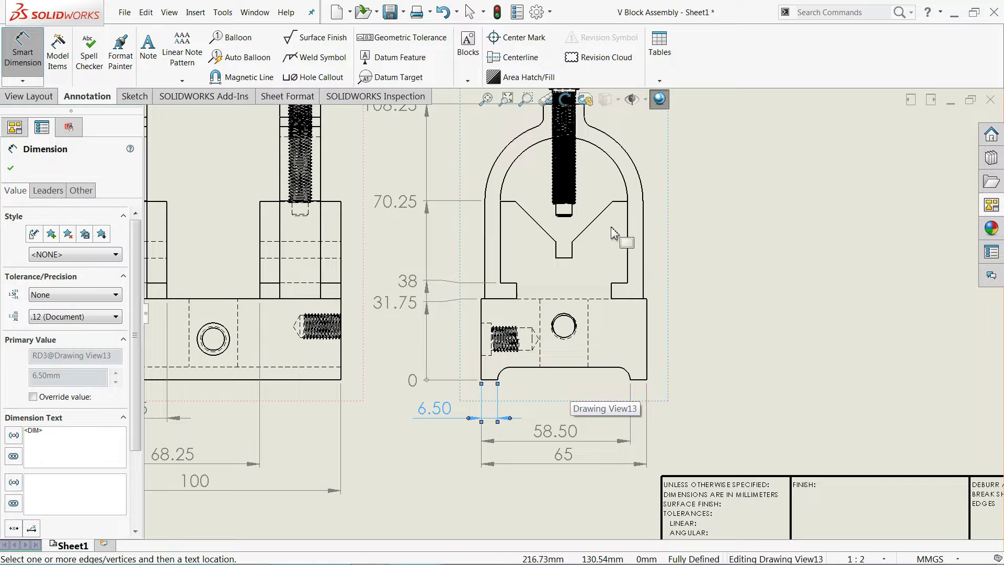
# Add baseline dimensions 51.50, 13.50, 35.75 and 29.25 to the V-notch edges and finish
pyautogui.scroll(2, 612, 220)
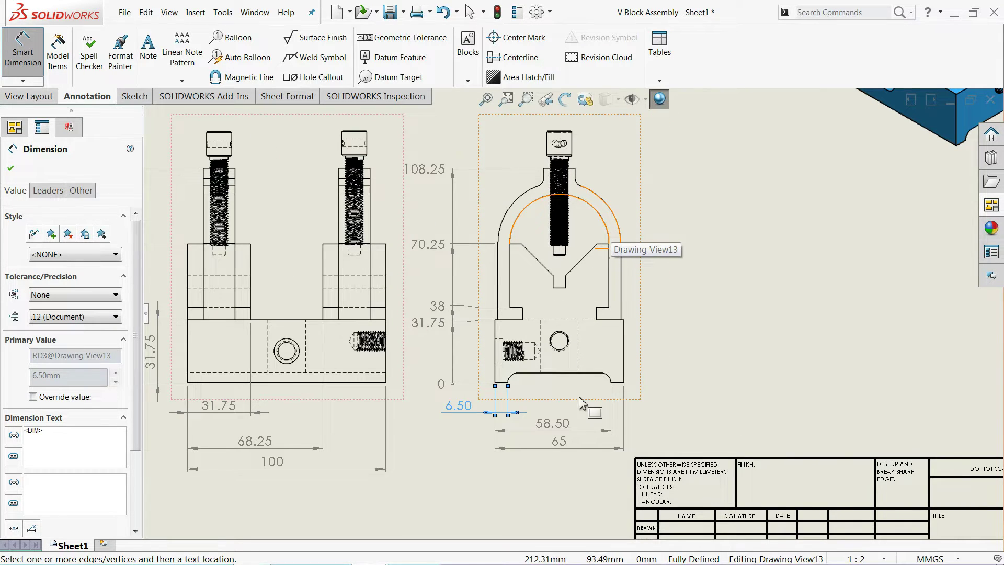
pyautogui.scroll(-1, 586, 405)
pyautogui.scroll(-1, 570, 361)
pyautogui.scroll(-1, 588, 277)
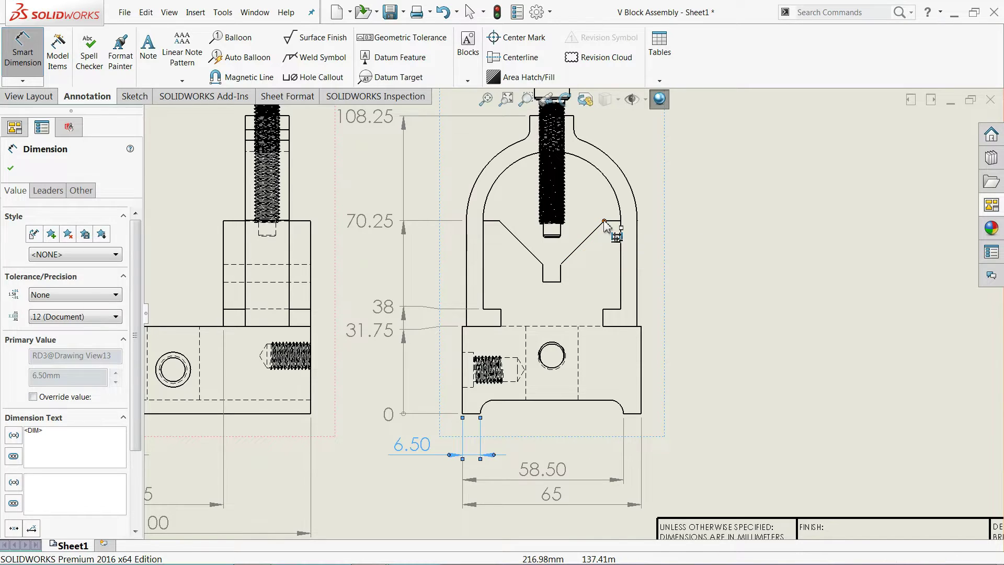
pyautogui.click(605, 227)
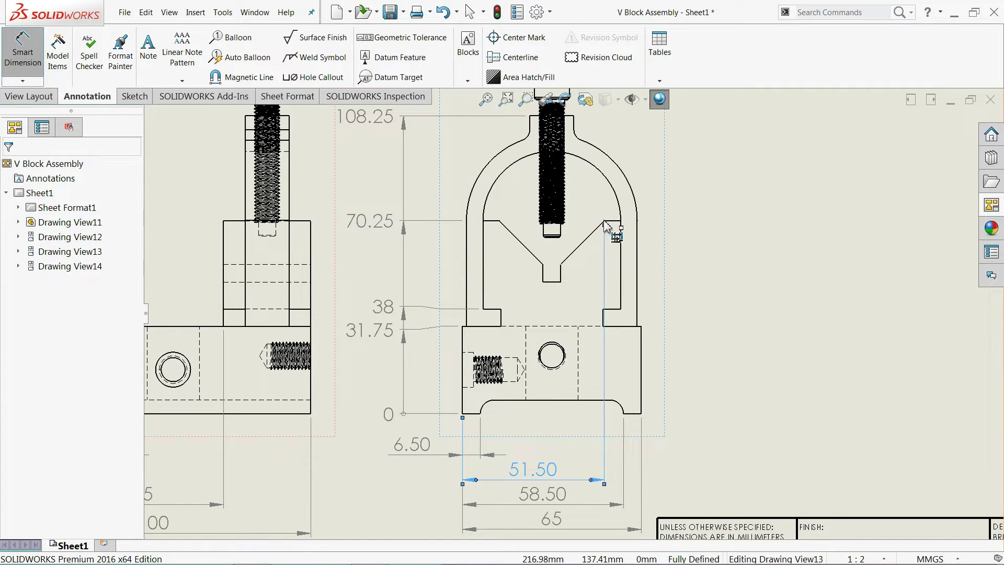
pyautogui.click(500, 222)
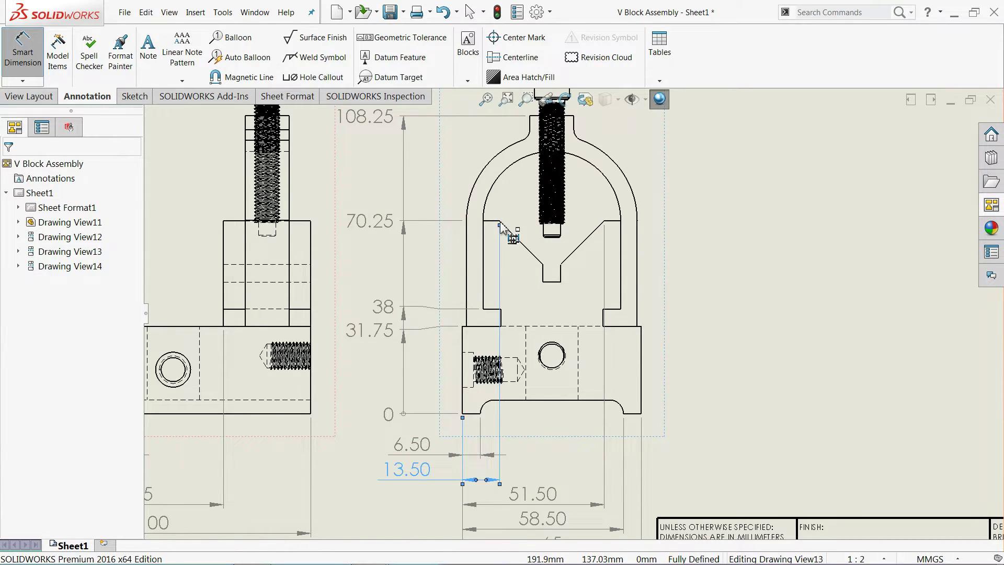
pyautogui.click(562, 281)
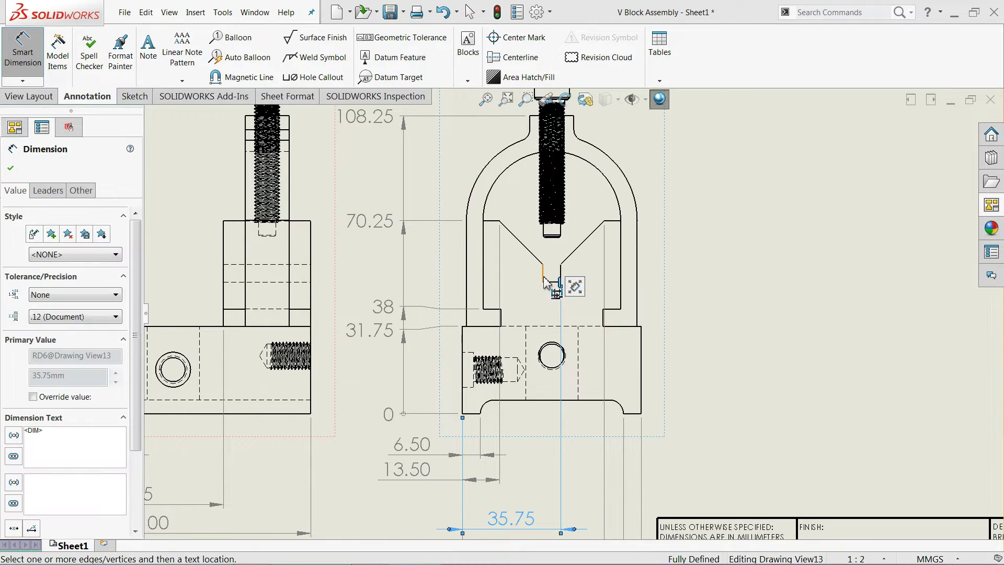
pyautogui.click(543, 282)
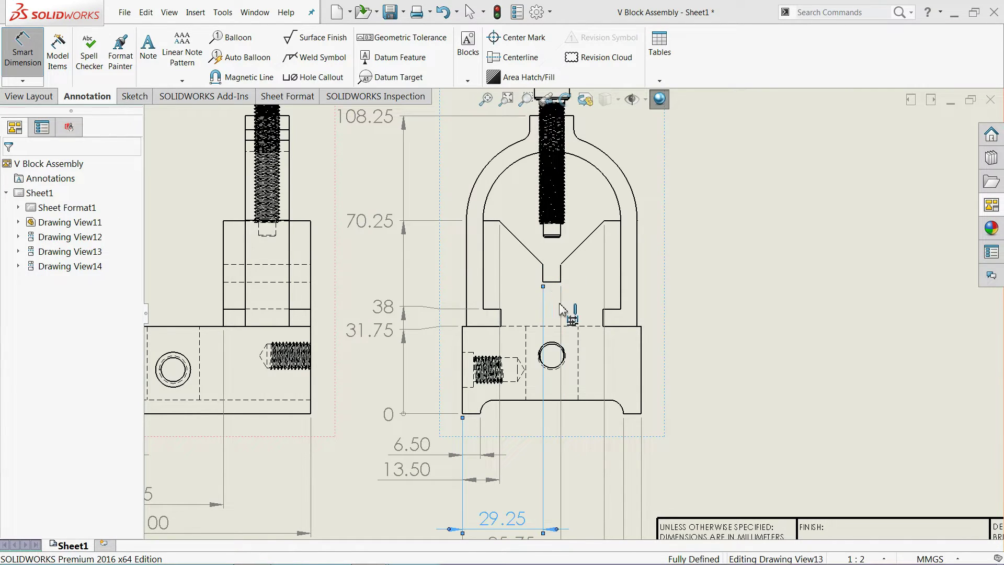
pyautogui.scroll(1, 570, 366)
pyautogui.scroll(1, 567, 402)
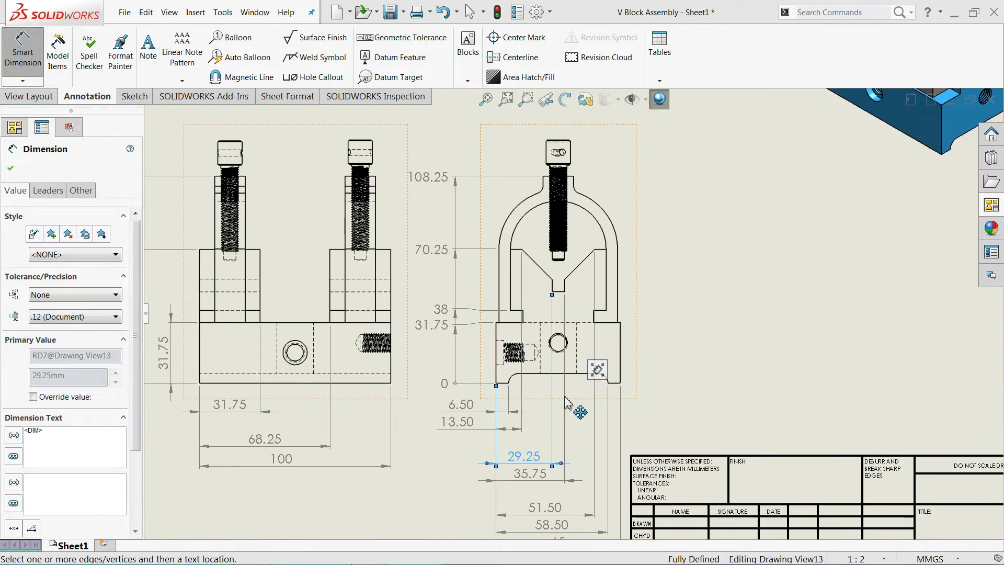
pyautogui.scroll(1, 570, 406)
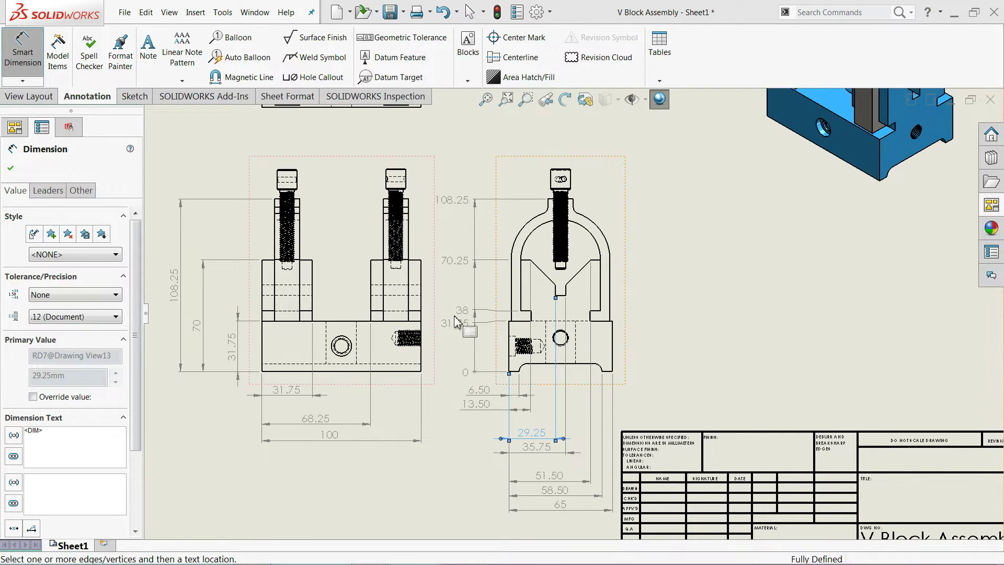
pyautogui.click(11, 168)
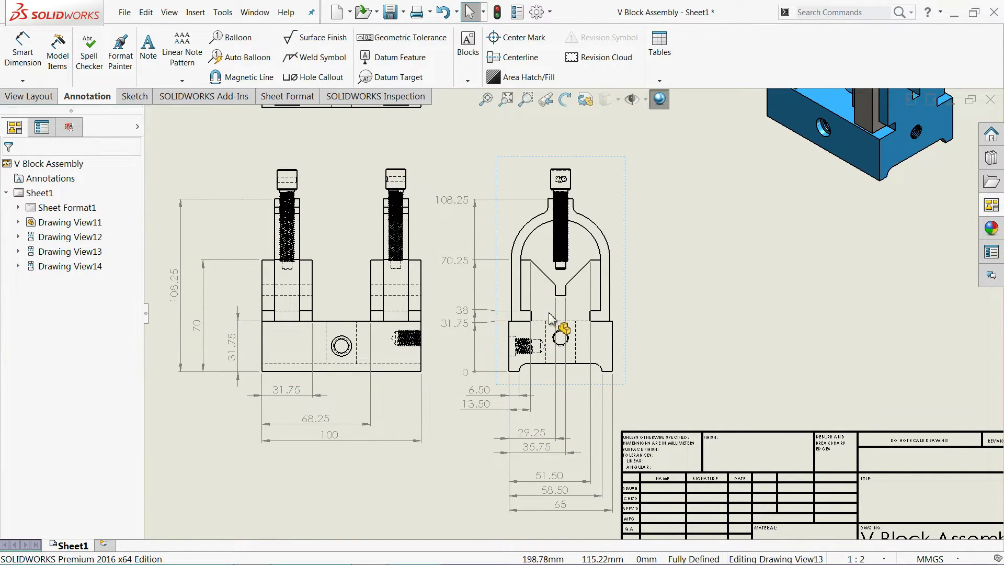
# Drag the 6.50 dimension up closer to the V block end view
pyautogui.scroll(-2, 571, 313)
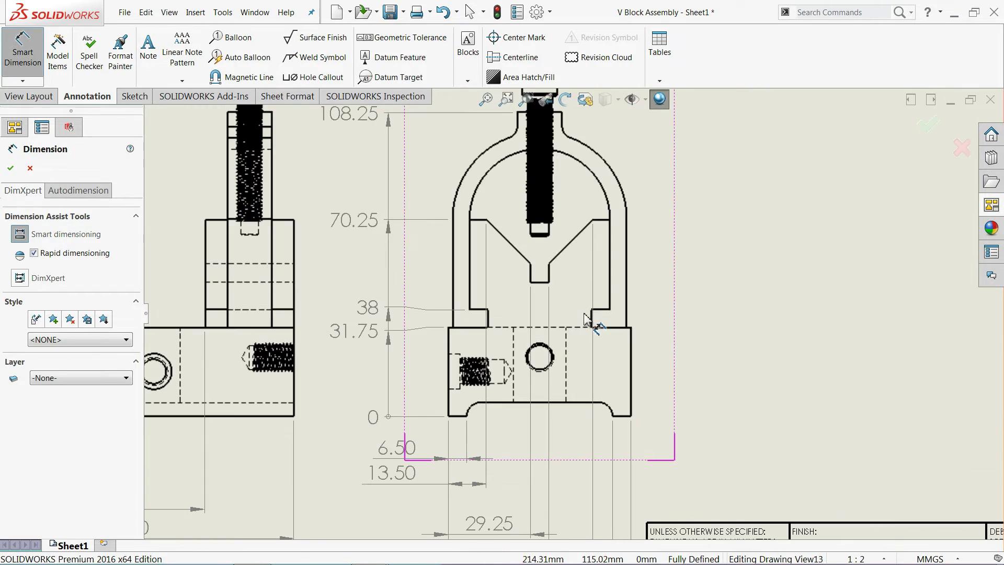
pyautogui.scroll(-1, 594, 320)
pyautogui.scroll(-1, 549, 301)
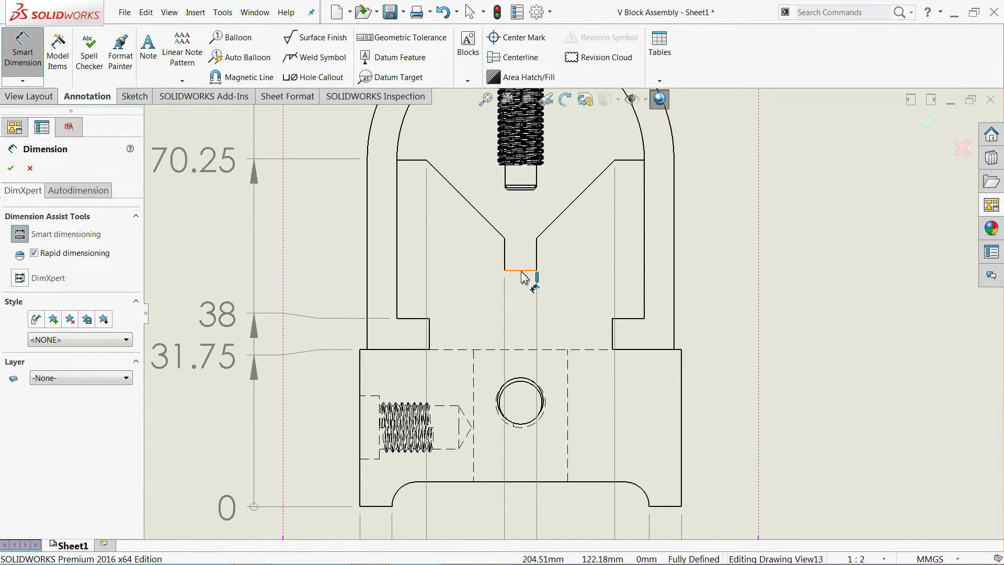
pyautogui.click(525, 272)
pyautogui.scroll(1, 539, 340)
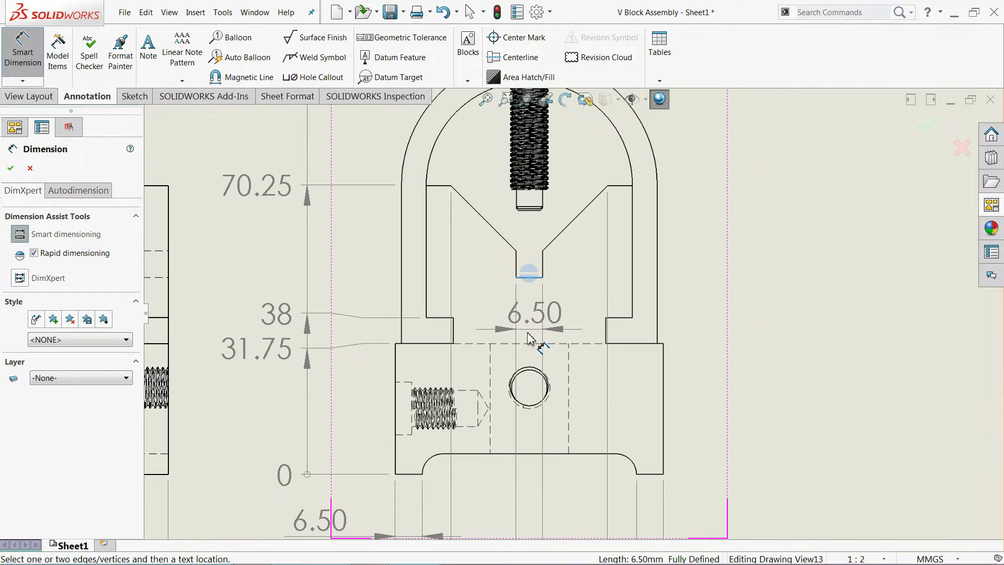
pyautogui.scroll(1, 540, 348)
pyautogui.scroll(1, 541, 358)
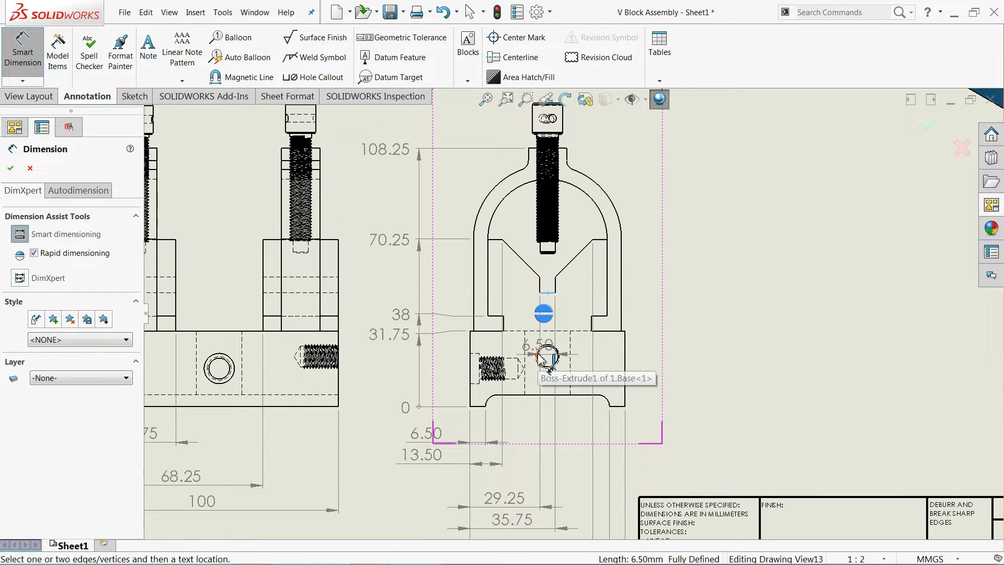
pyautogui.press('Escape')
pyautogui.scroll(3, 576, 338)
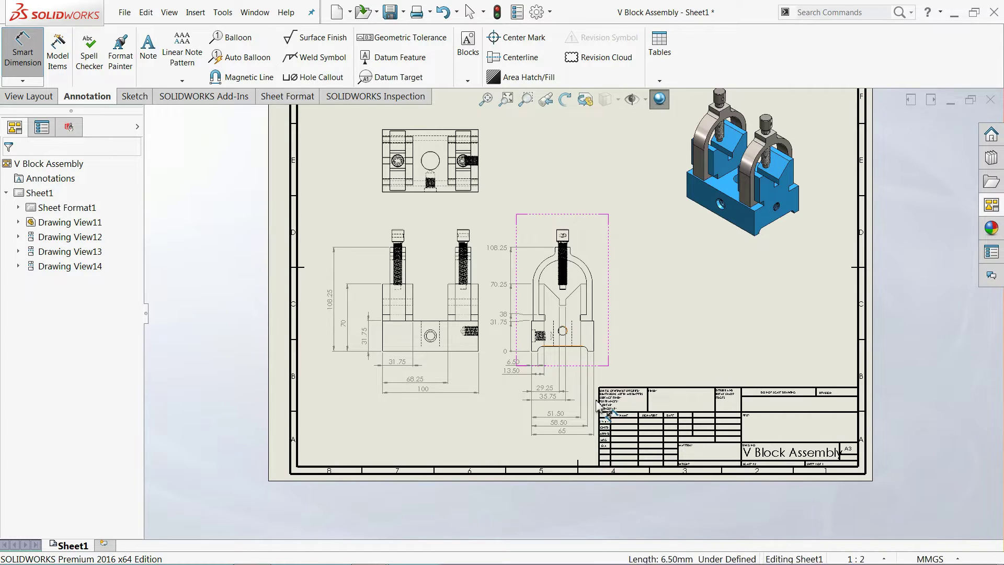
pyautogui.scroll(-3, 596, 403)
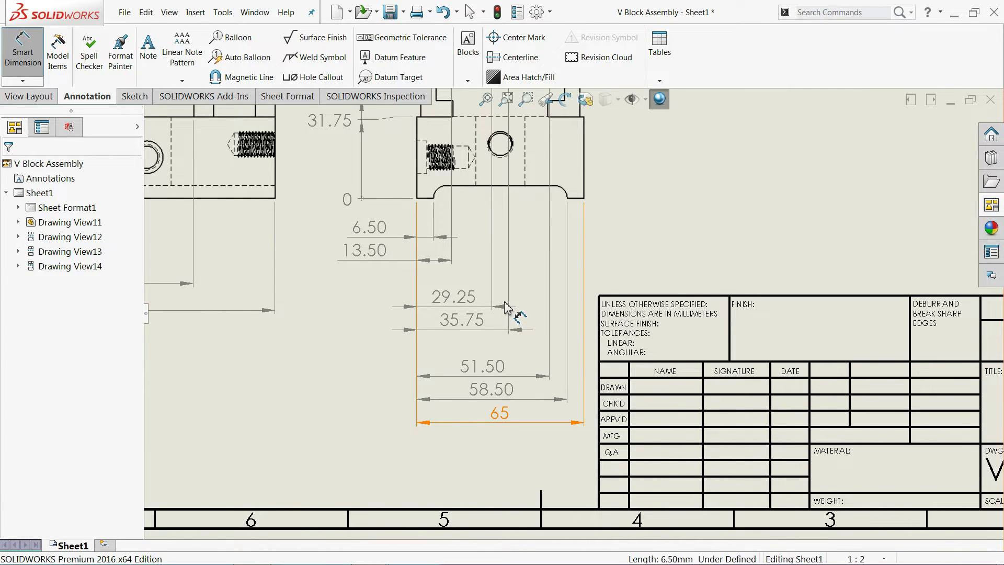
pyautogui.scroll(-1, 518, 308)
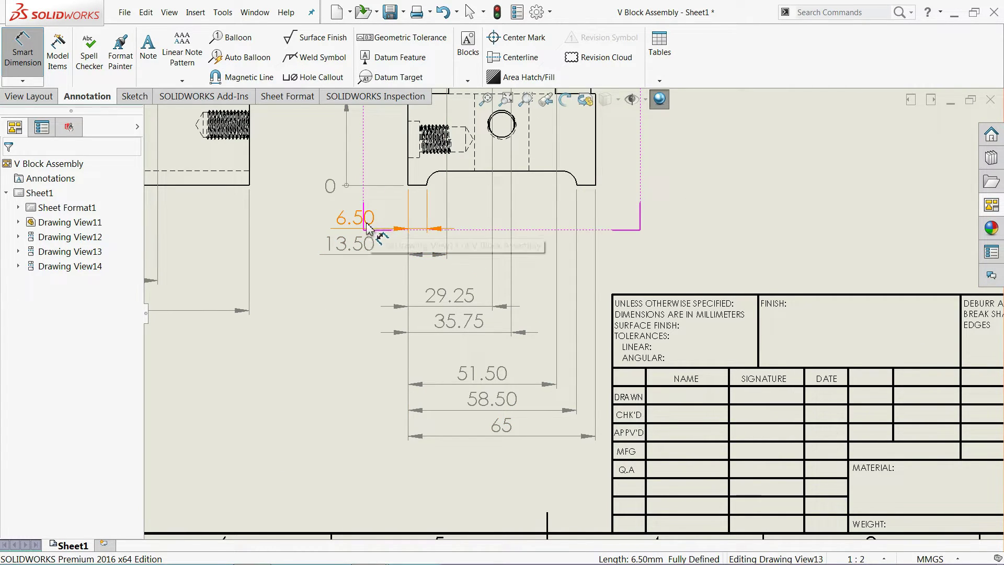
pyautogui.moveTo(368, 227); pyautogui.dragTo(359, 206)
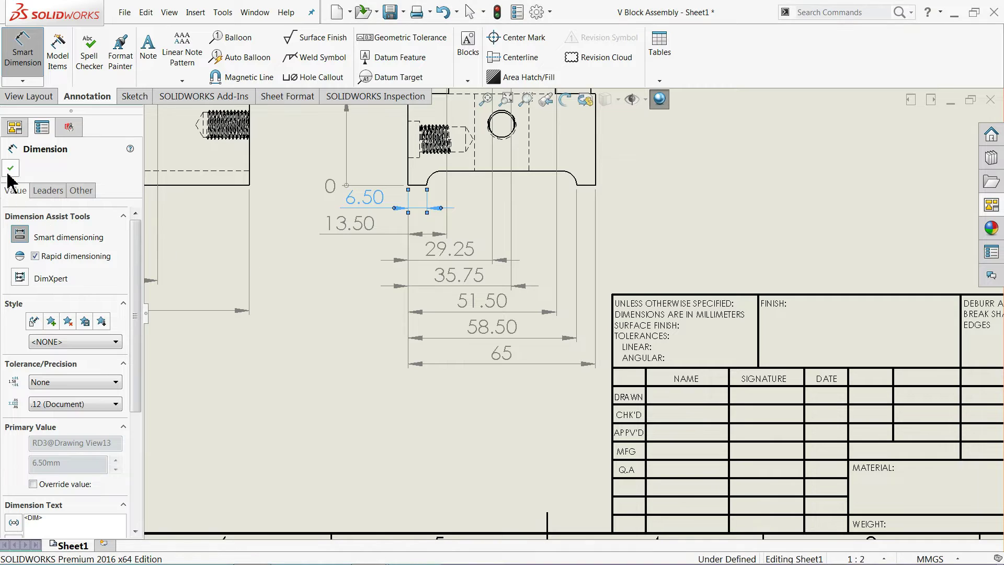
pyautogui.click(9, 170)
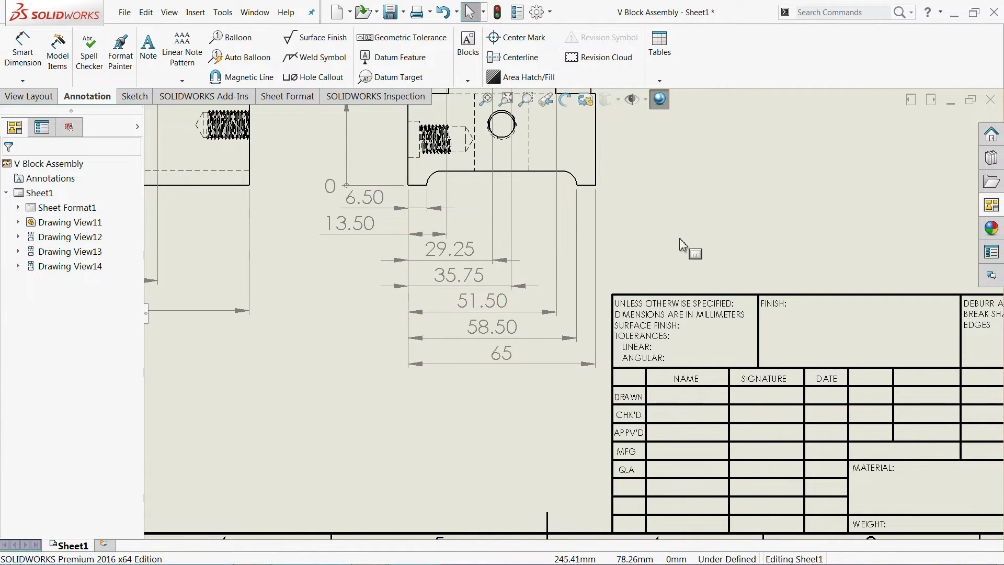
# Bring up the View Layout drawing-view tools
pyautogui.scroll(3, 678, 238)
pyautogui.scroll(2, 647, 188)
pyautogui.scroll(1, 622, 184)
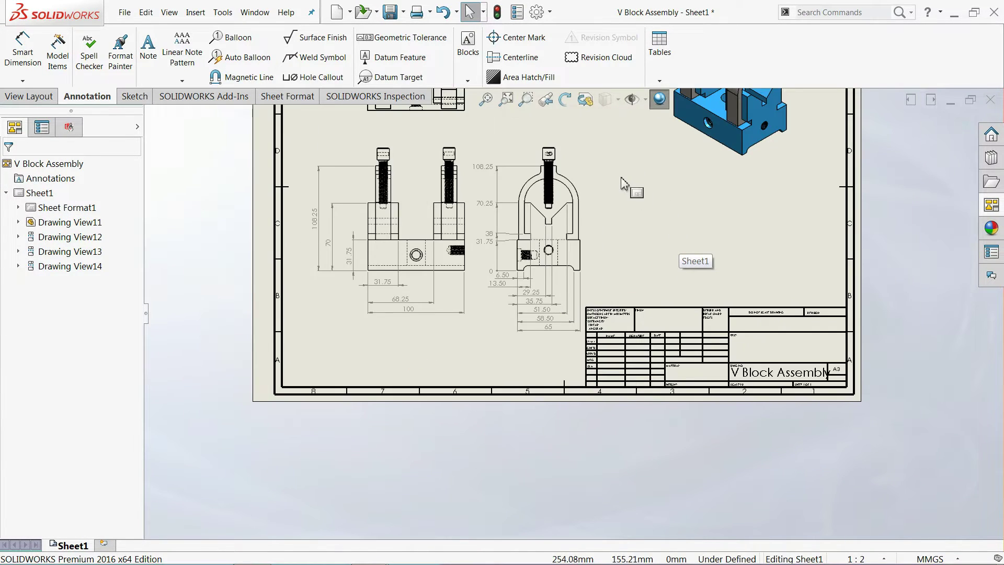
pyautogui.scroll(-1, 622, 183)
pyautogui.scroll(-1, 588, 290)
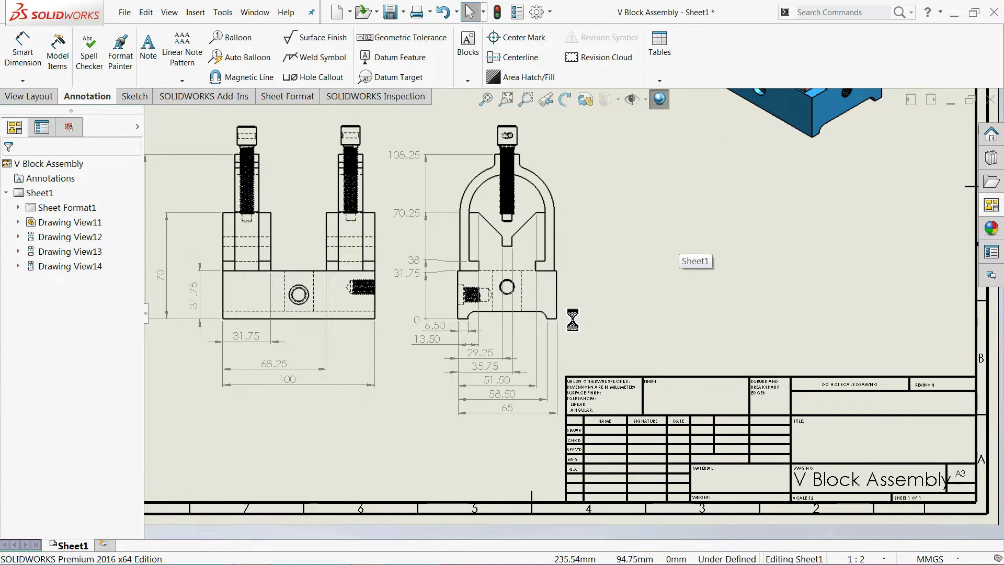
pyautogui.scroll(-1, 562, 314)
pyautogui.scroll(-1, 549, 285)
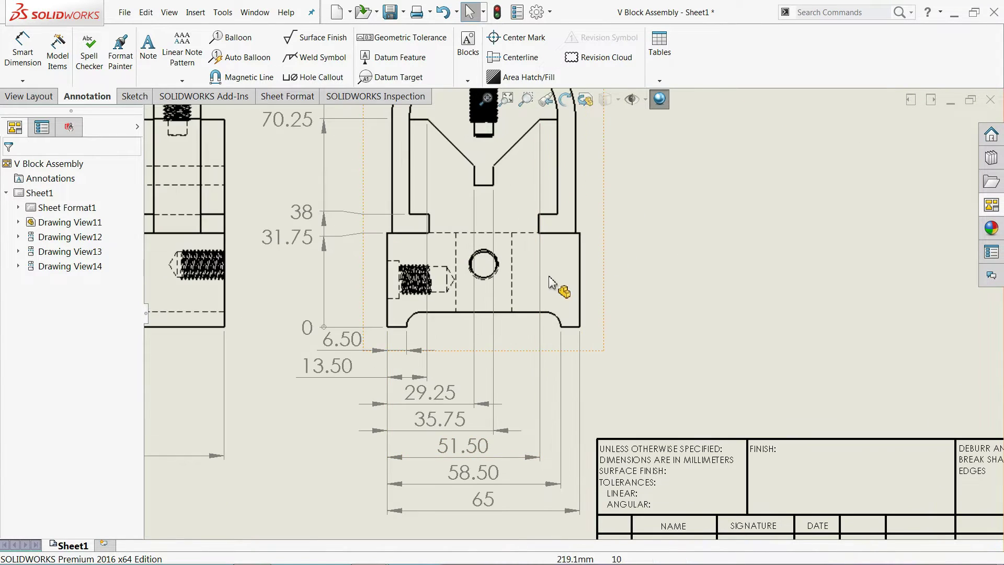
pyautogui.click(29, 96)
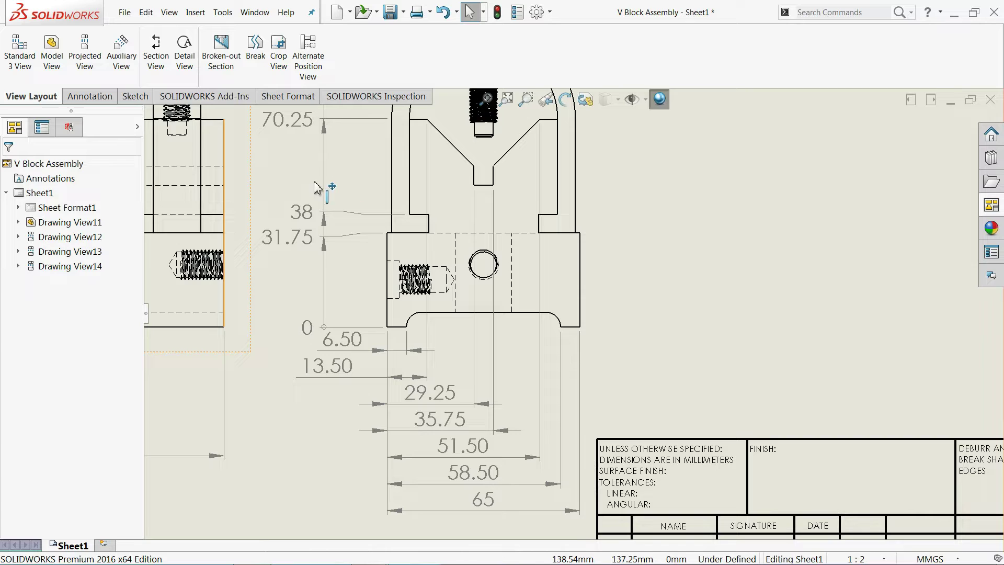
# Cut section A-A vertically through the hole centre, auto-hatched, placed right of the end view
pyautogui.click(156, 52)
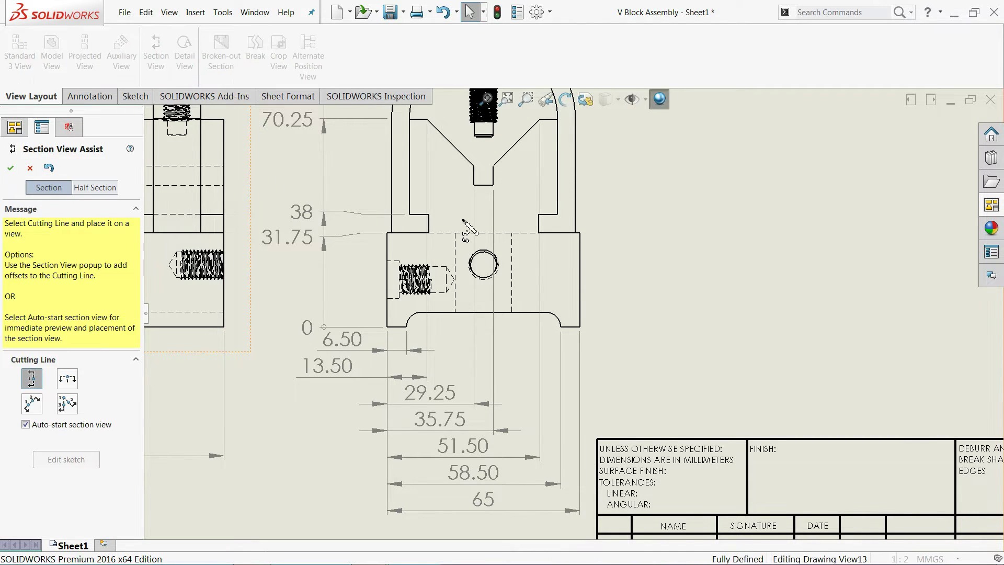
pyautogui.scroll(1, 366, 314)
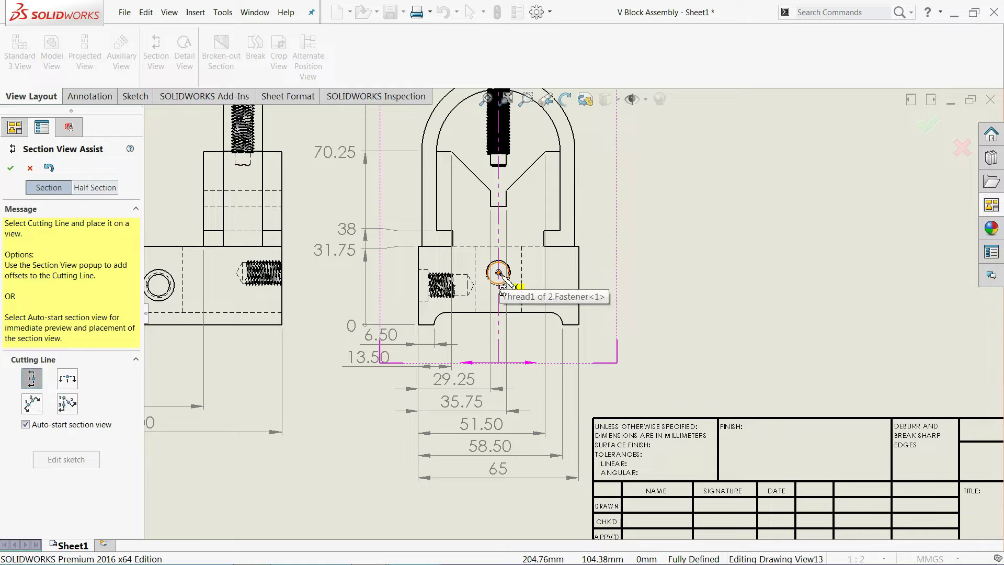
pyautogui.scroll(3, 498, 273)
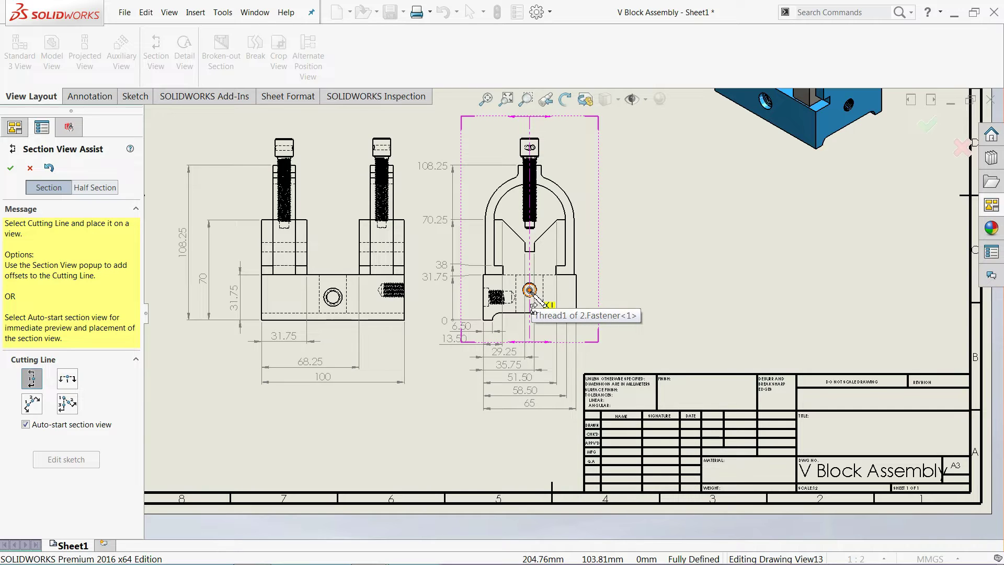
pyautogui.click(529, 291)
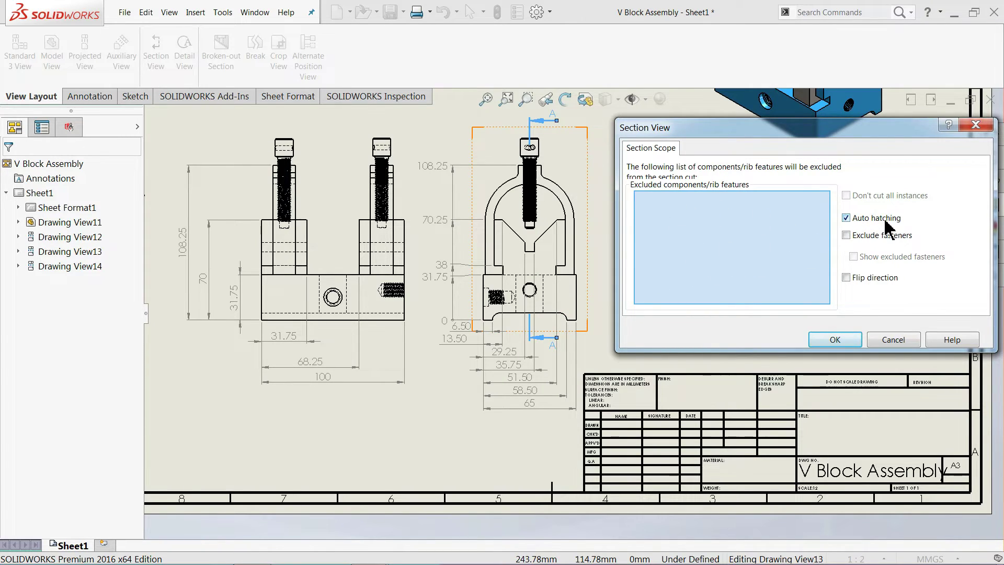
pyautogui.click(831, 343)
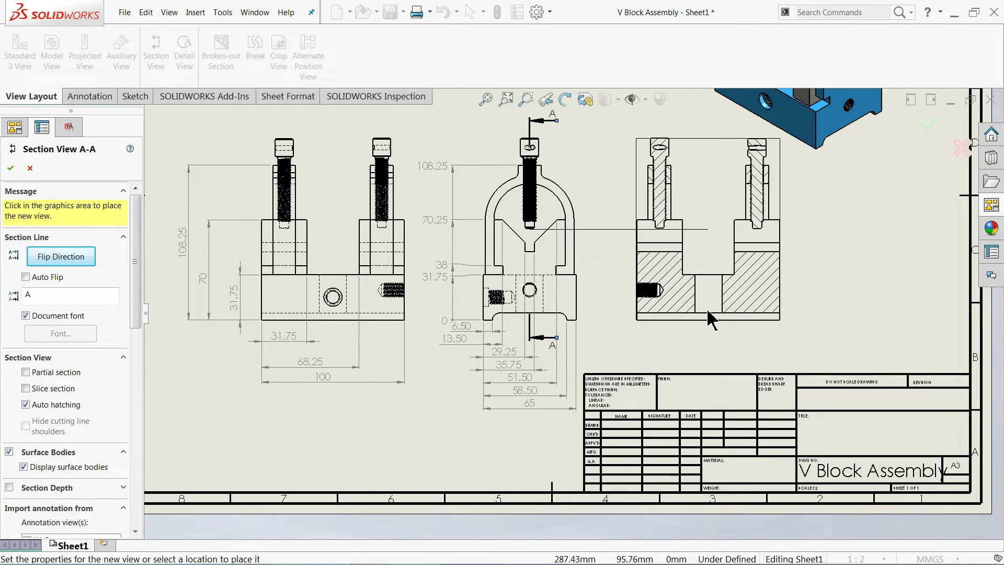
pyautogui.click(701, 319)
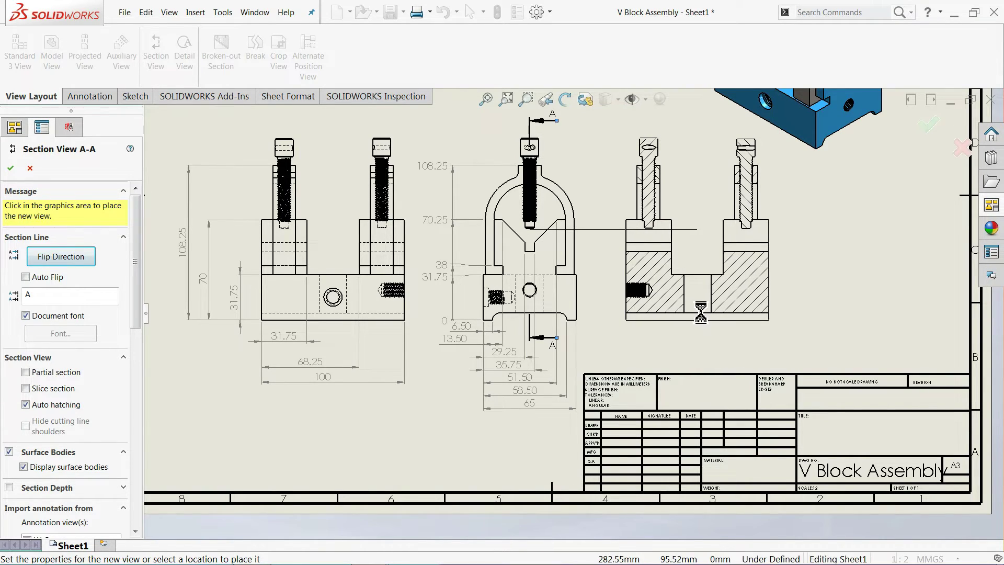
# Set section view A-A's display style to Shaded With Edges
pyautogui.click(15, 164)
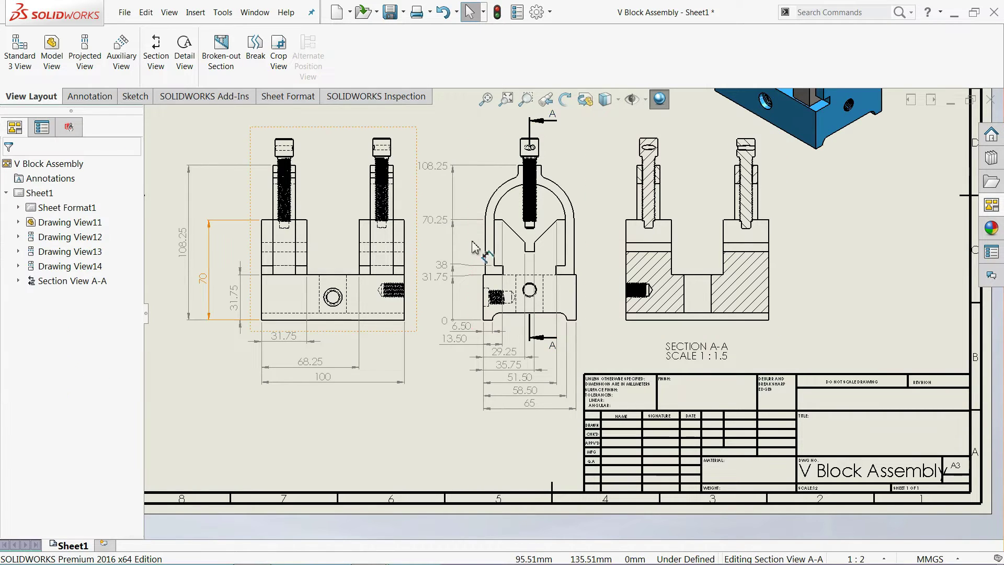
pyautogui.click(674, 335)
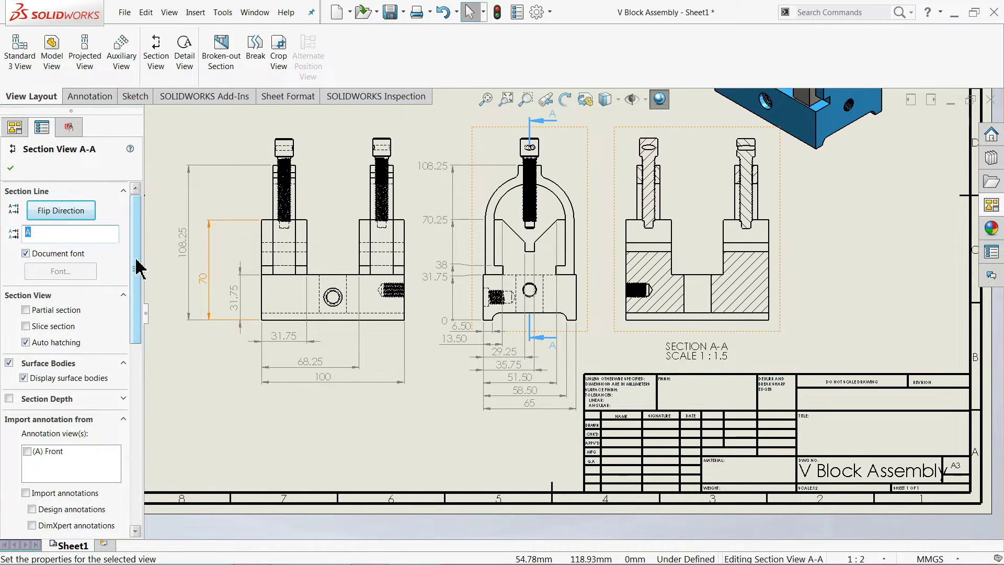
pyautogui.moveTo(137, 264); pyautogui.dragTo(137, 302)
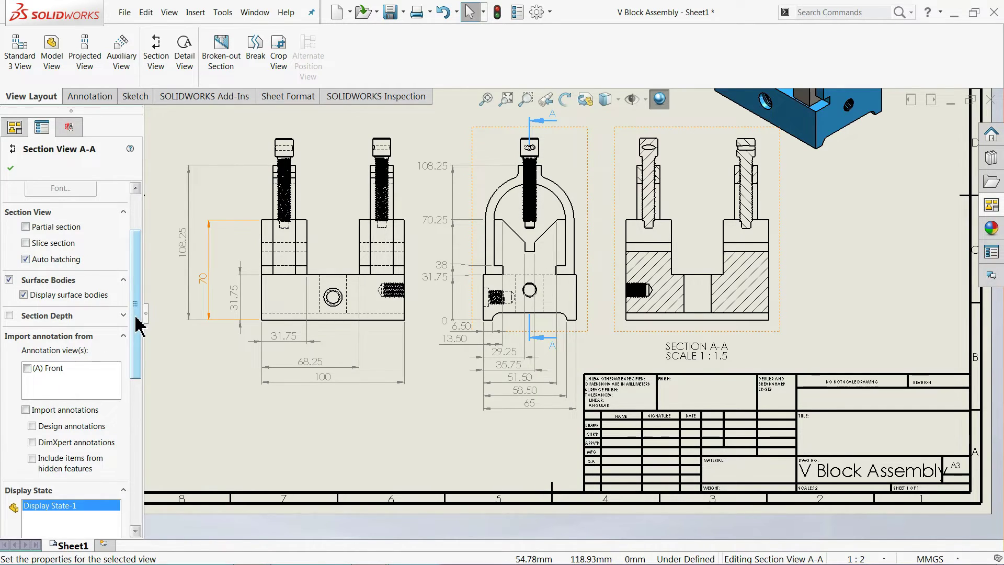
pyautogui.moveTo(132, 320); pyautogui.dragTo(126, 352)
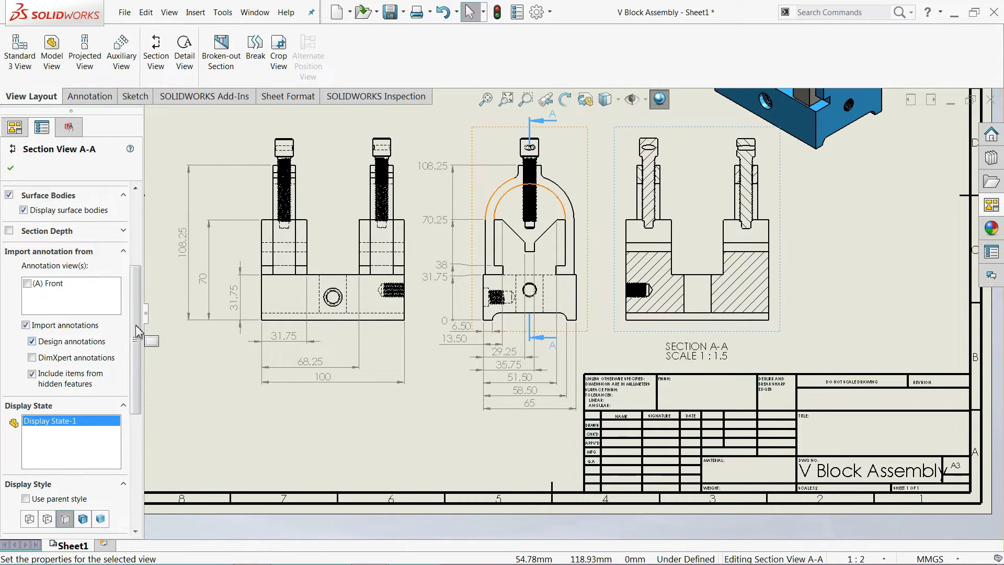
pyautogui.scroll(-2, 126, 387)
pyautogui.scroll(-2, 124, 403)
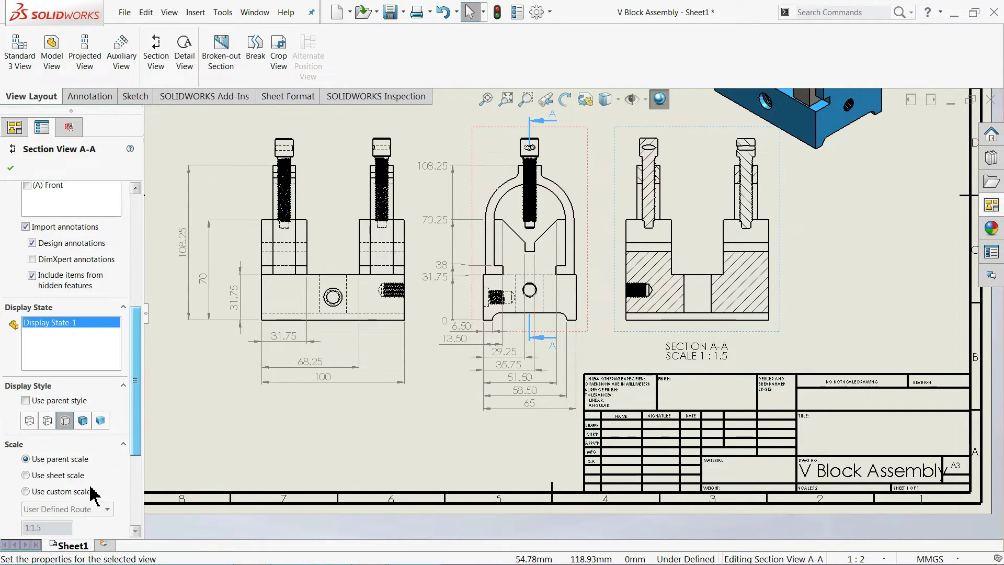
pyautogui.click(84, 421)
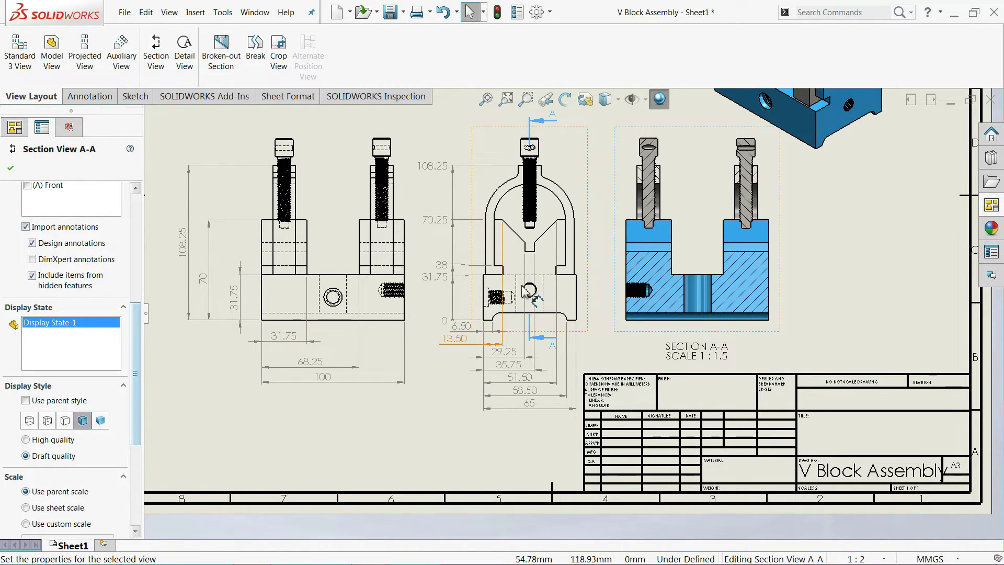
pyautogui.click(10, 169)
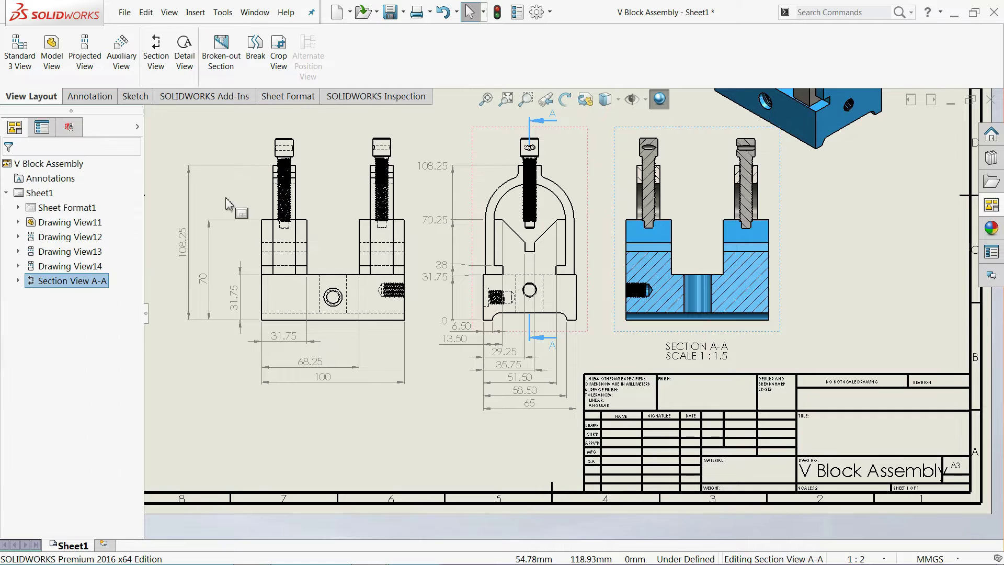
pyautogui.scroll(-2, 707, 296)
pyautogui.scroll(-1, 601, 288)
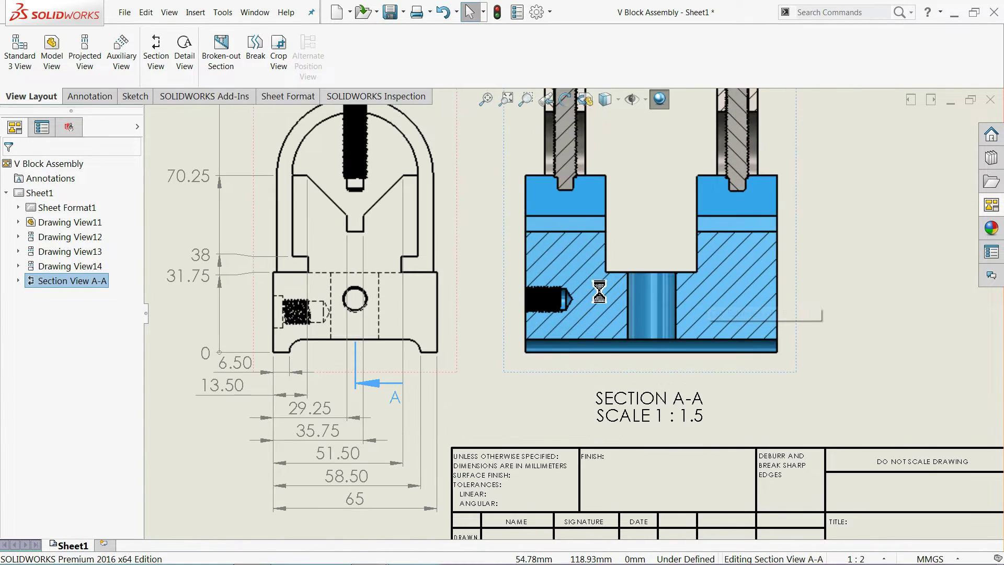
# Replace the section's material crosshatch with ANSI31 hatching at scale 1.5
pyautogui.click(590, 299)
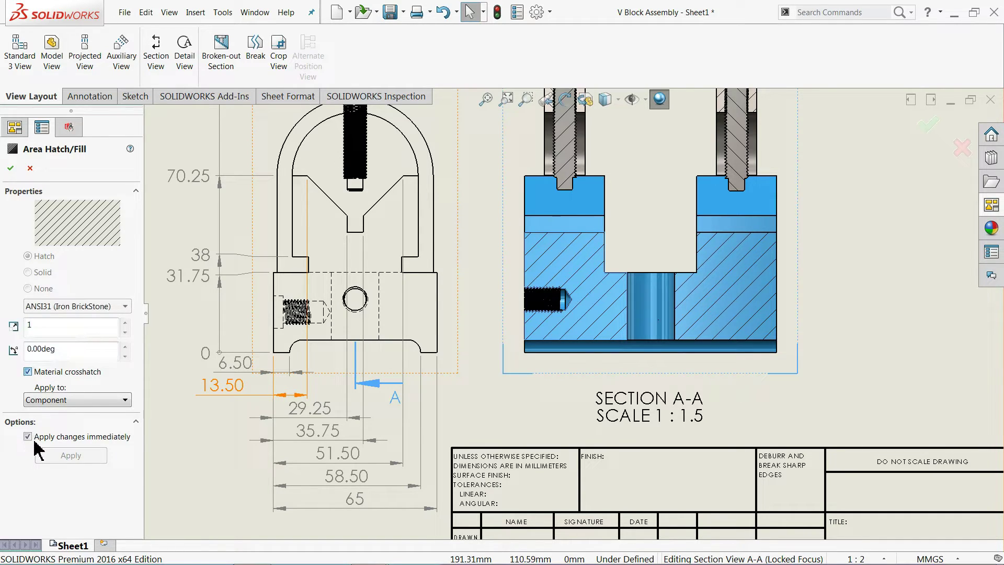
pyautogui.click(28, 437)
pyautogui.write('.5')
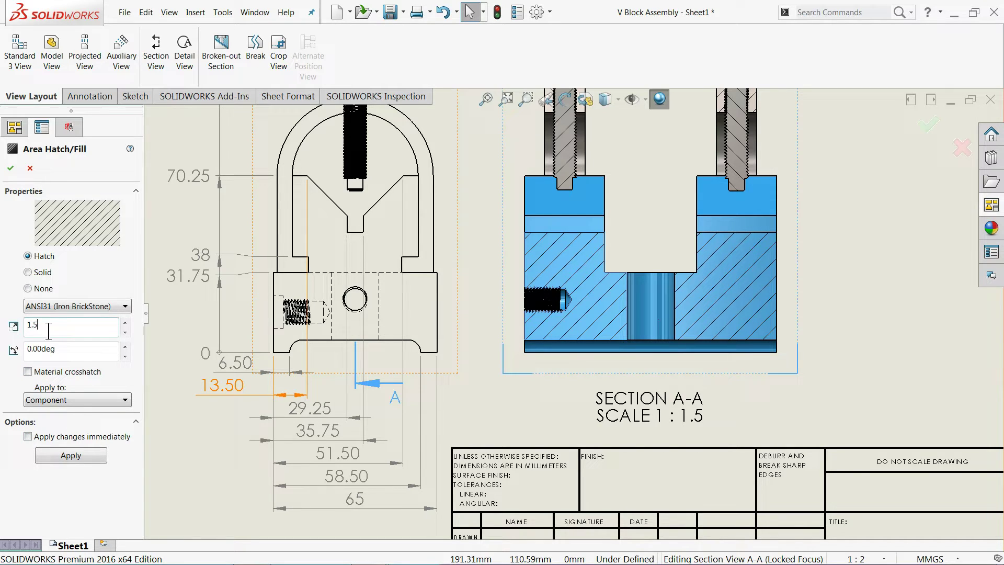
pyautogui.click(71, 456)
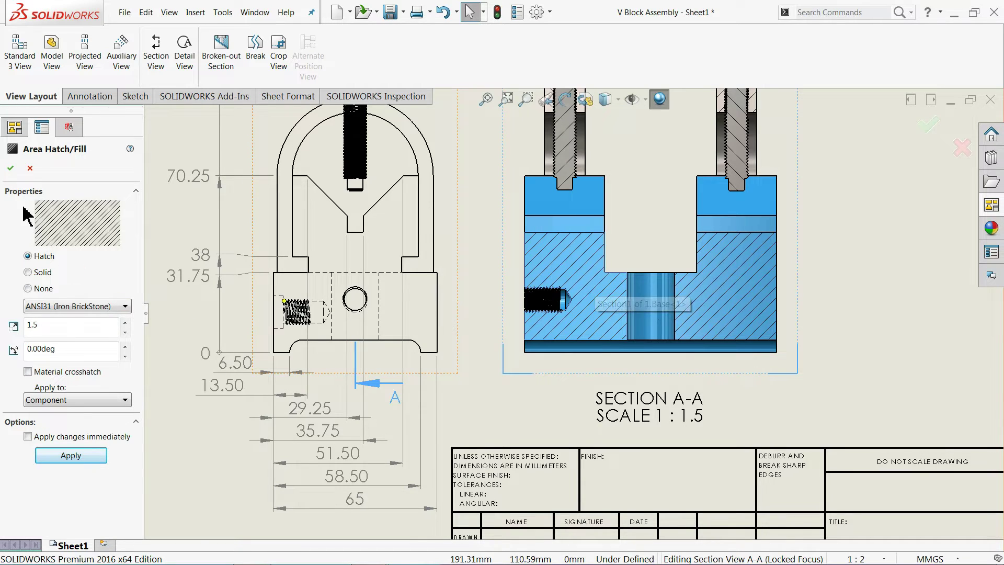
pyautogui.click(11, 168)
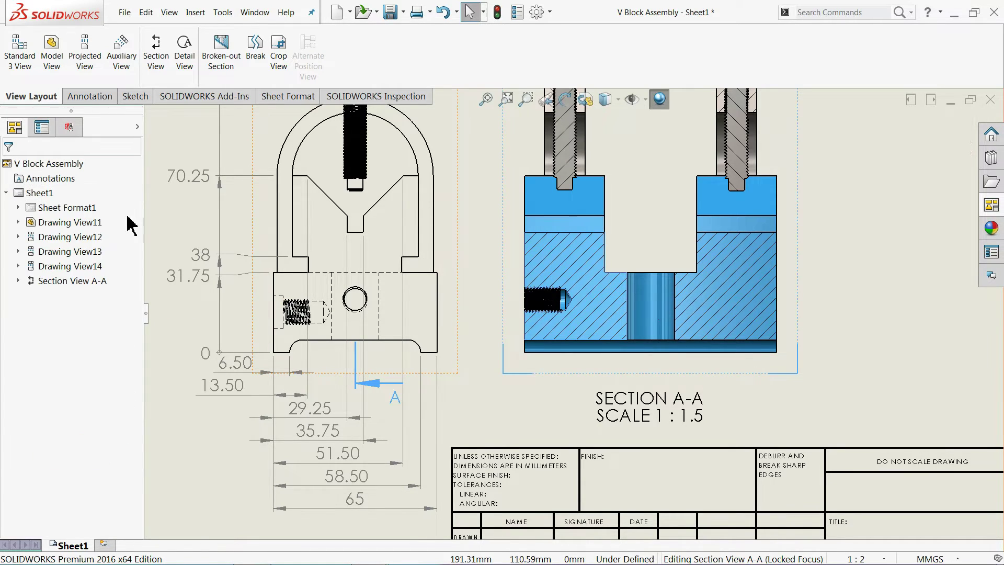
pyautogui.scroll(2, 617, 273)
pyautogui.scroll(2, 627, 276)
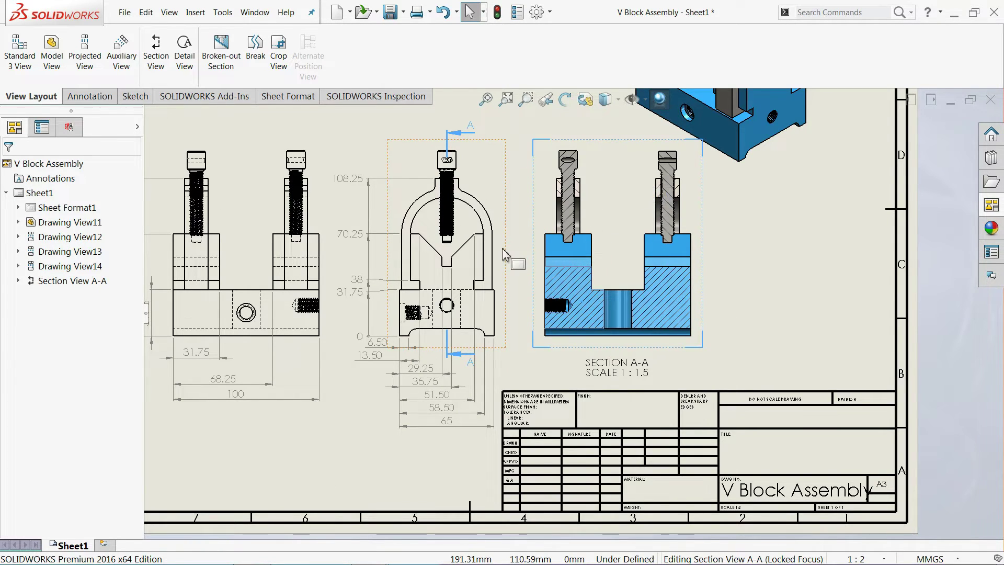
# Pan to the upper views and show the Smart Dimension type list on the Annotation tab
pyautogui.moveTo(335, 157); pyautogui.dragTo(458, 329, button='middle')
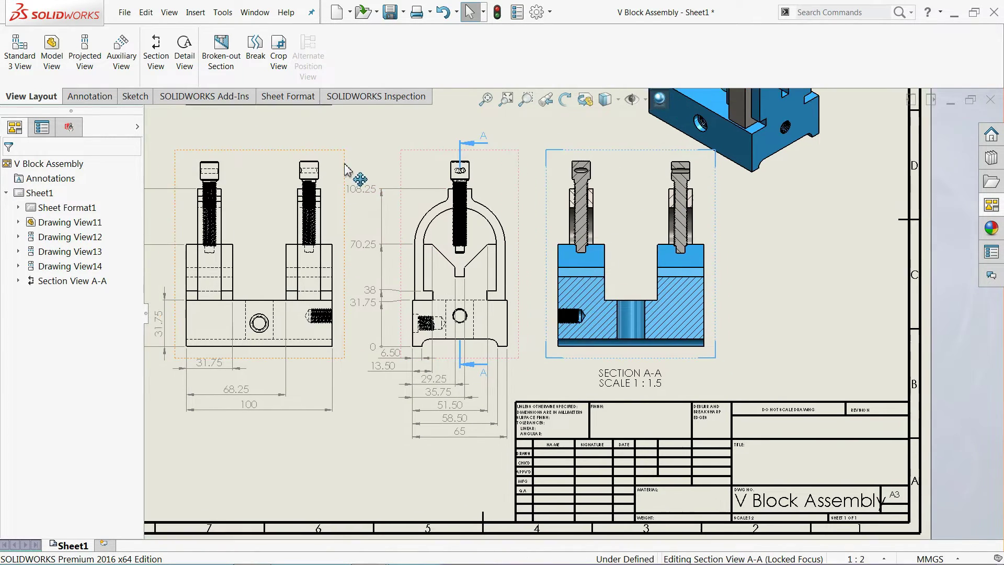
pyautogui.scroll(-2, 376, 220)
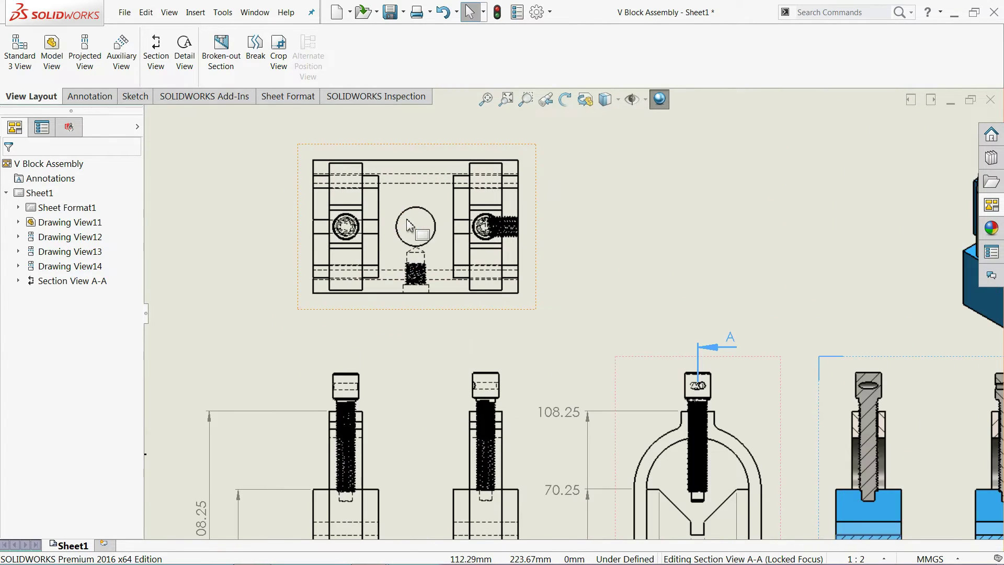
pyautogui.scroll(-1, 368, 219)
pyautogui.click(78, 97)
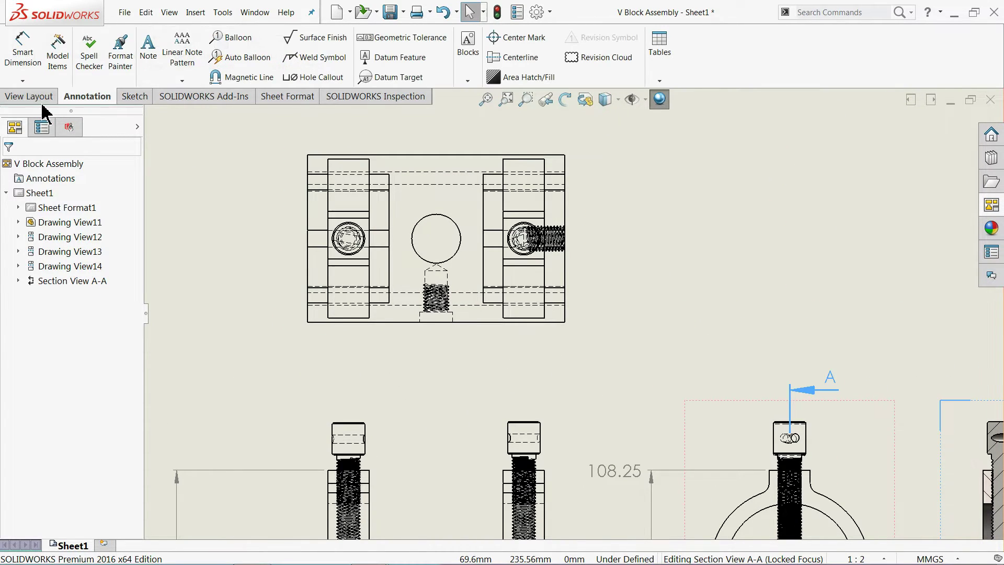
pyautogui.click(23, 81)
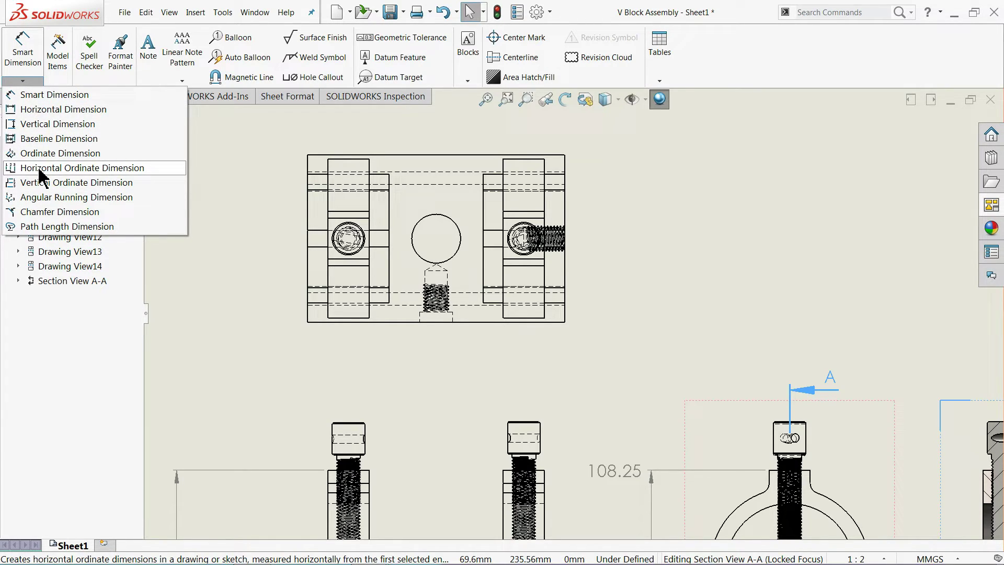
# Baseline-dimension the top view from its left edge: 76.13, 100, 92.13, 7.88 and 23.88
pyautogui.click(35, 143)
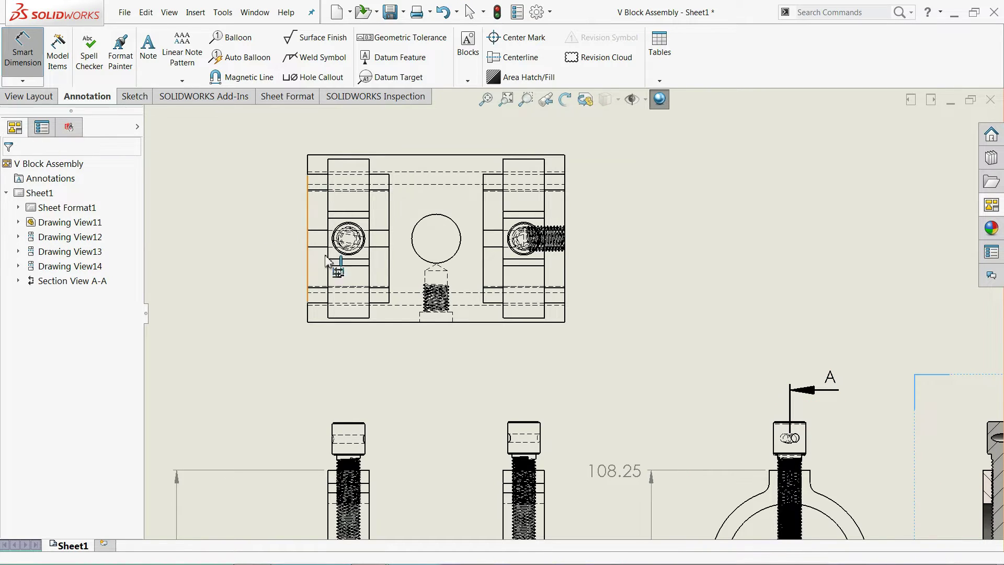
pyautogui.click(308, 323)
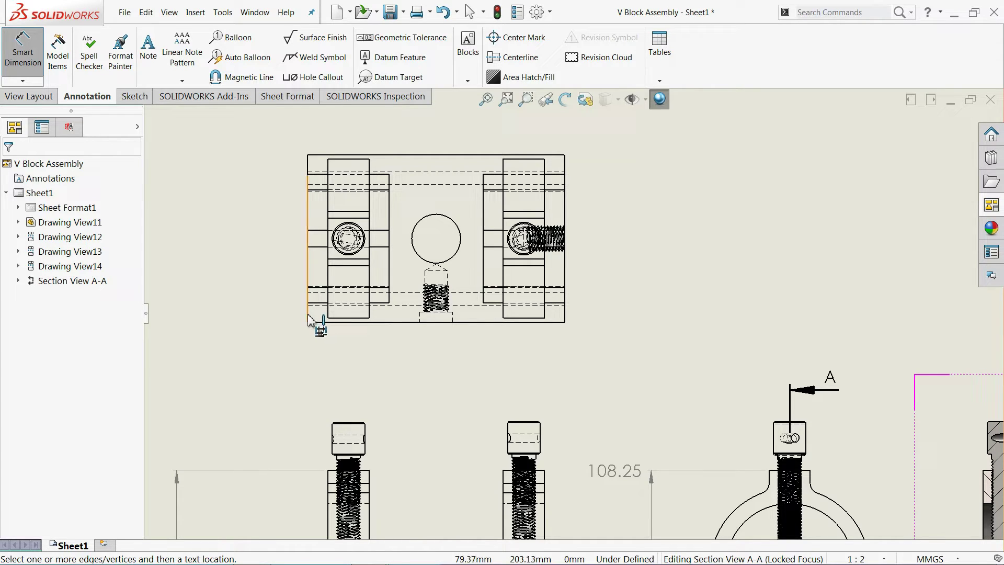
pyautogui.click(308, 314)
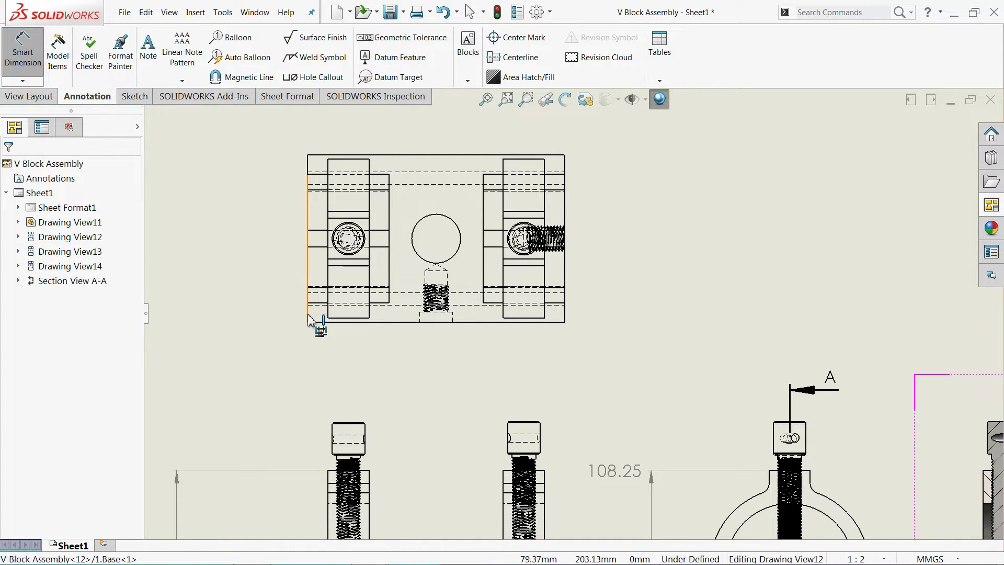
pyautogui.click(503, 171)
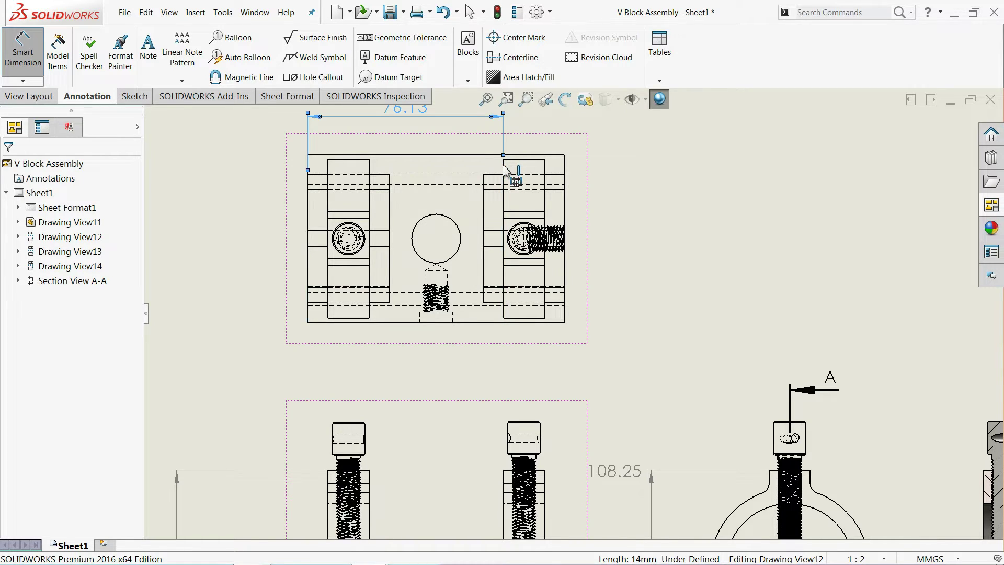
pyautogui.click(566, 171)
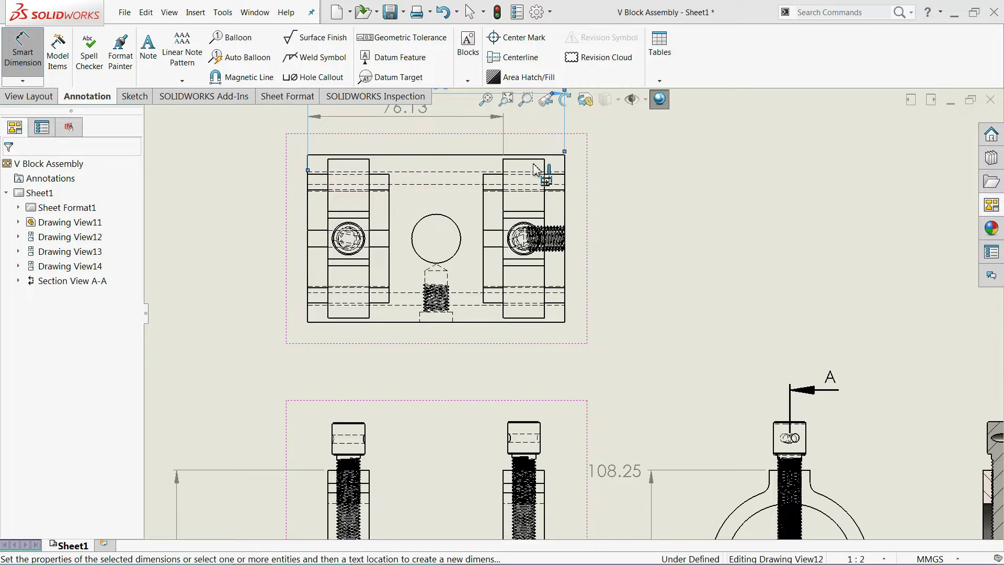
pyautogui.press('Escape')
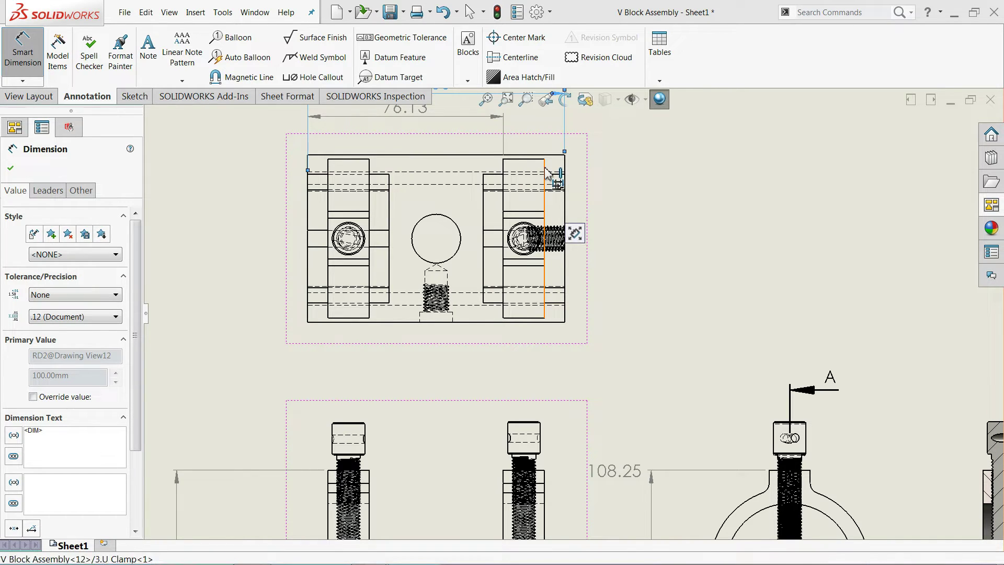
pyautogui.click(377, 174)
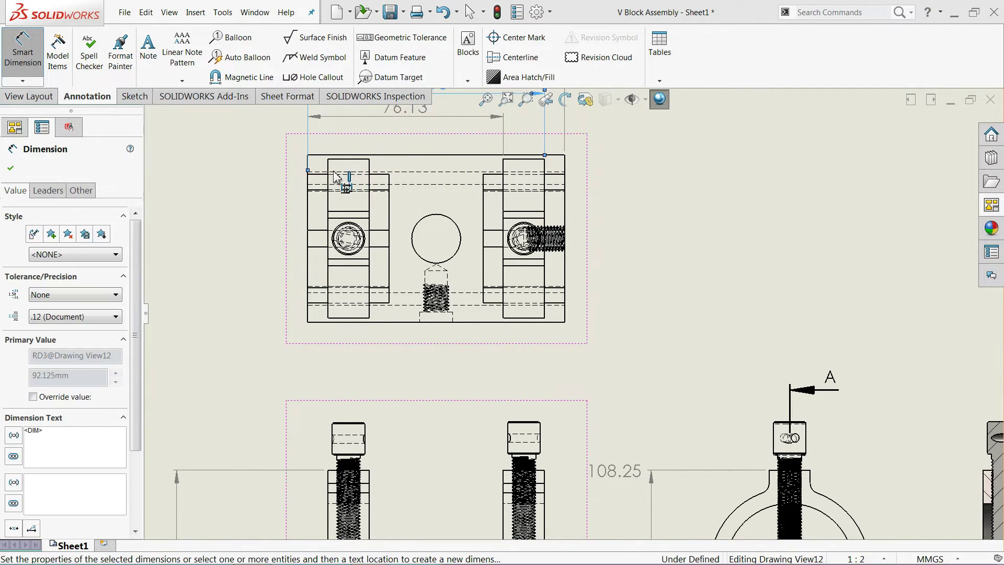
pyautogui.click(329, 175)
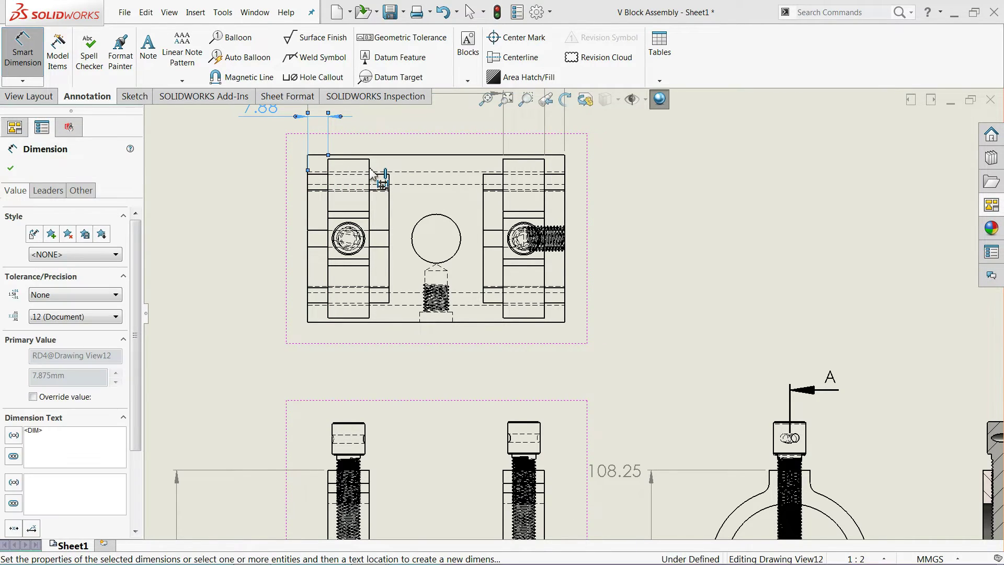
pyautogui.click(369, 171)
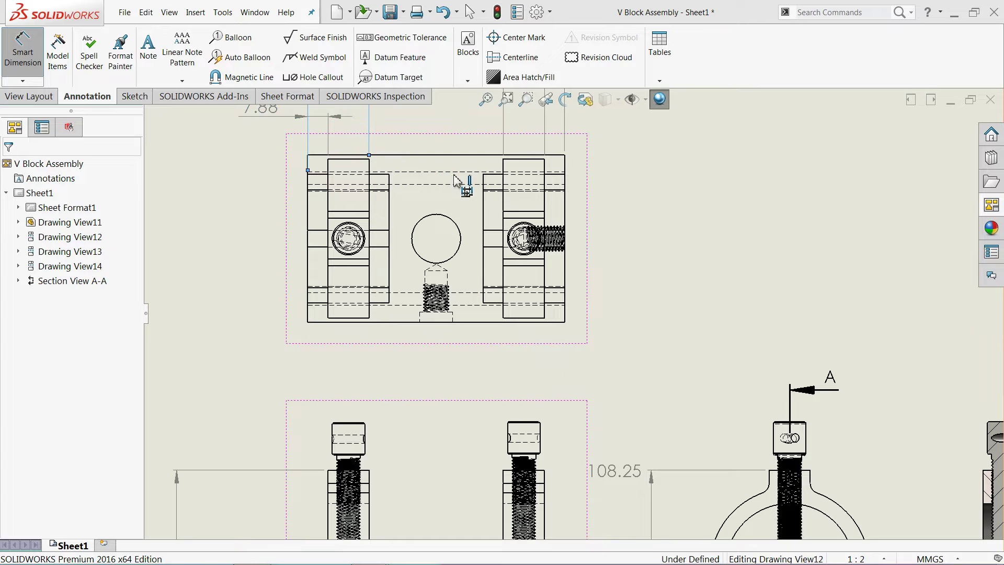
# Add the 50 dimension to the circle centre and finish the baseline dimensions
pyautogui.scroll(2, 505, 194)
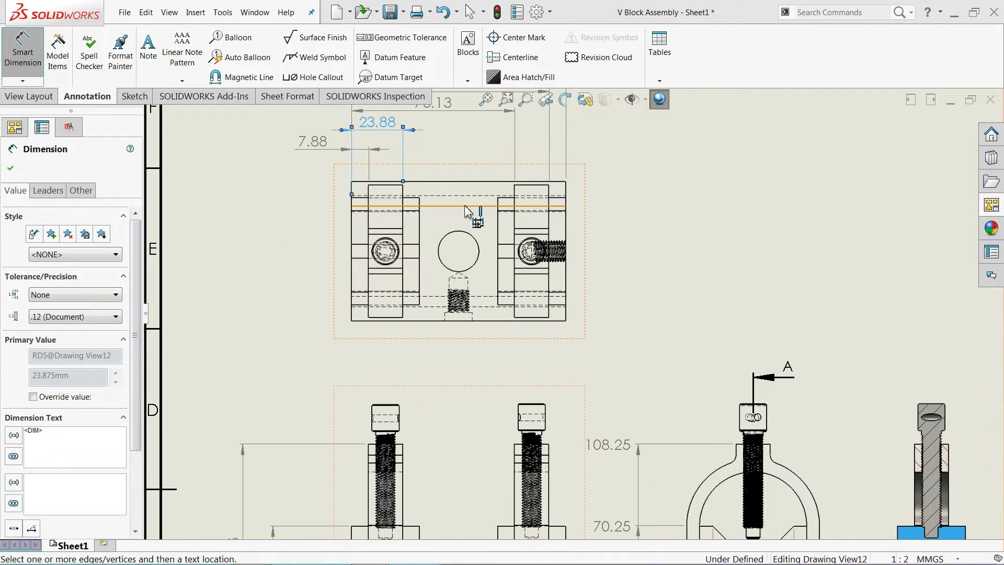
pyautogui.scroll(2, 514, 189)
pyautogui.scroll(-2, 510, 283)
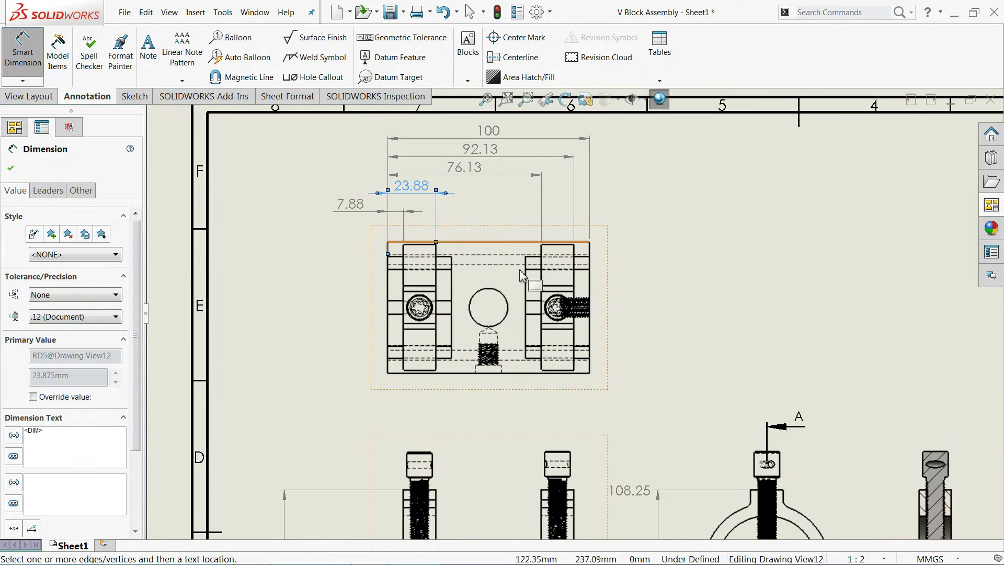
pyautogui.scroll(-2, 508, 309)
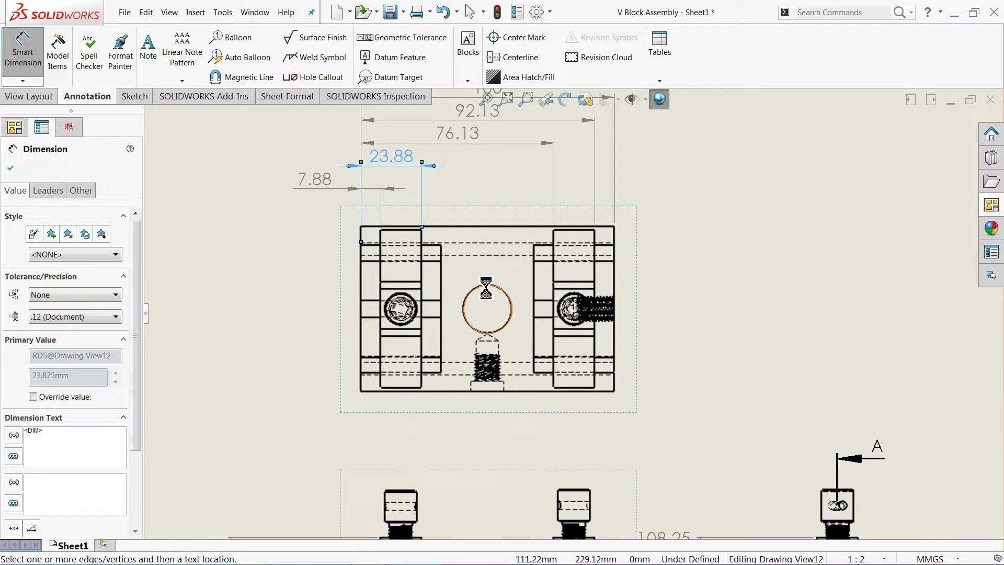
pyautogui.click(487, 292)
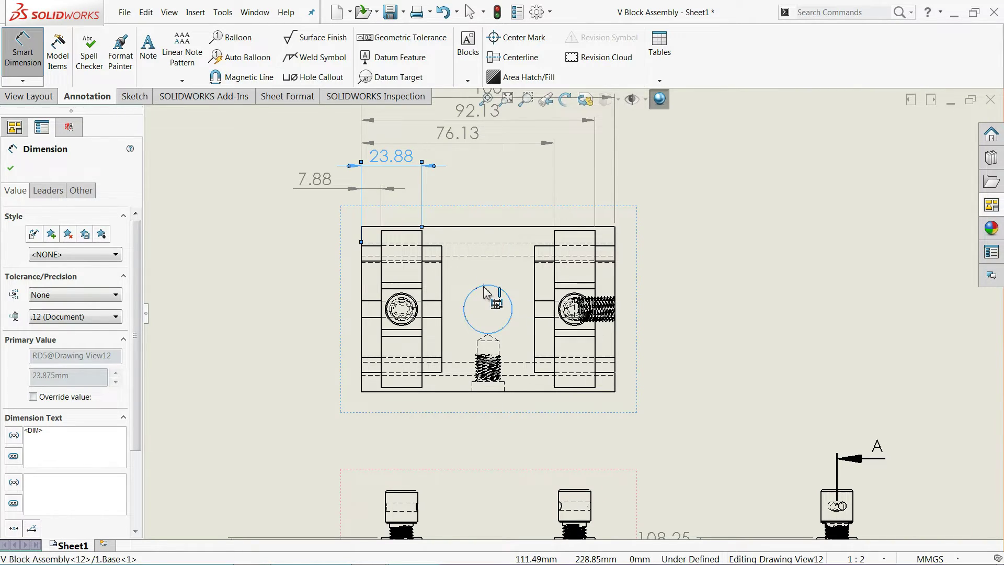
pyautogui.click(408, 155)
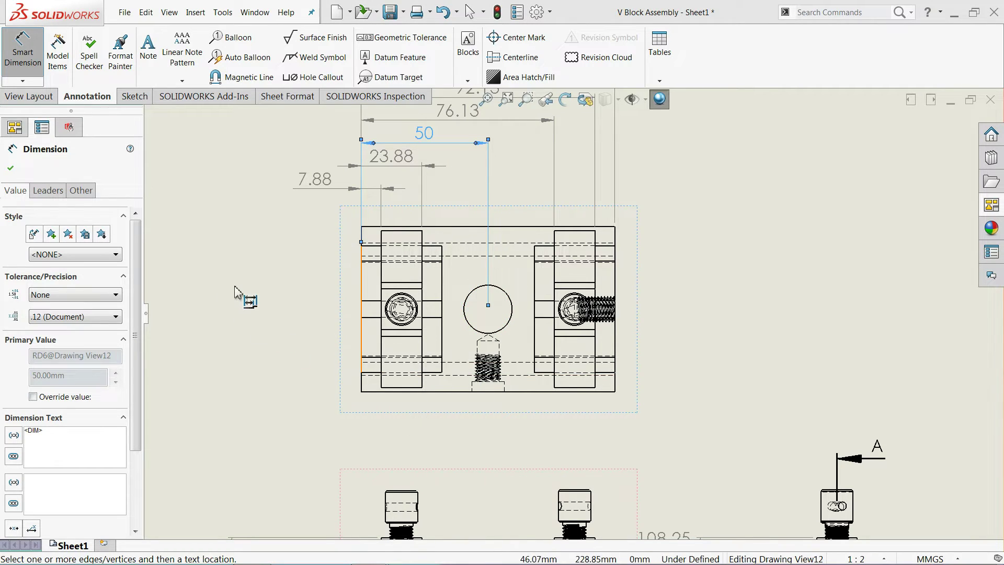
pyautogui.click(11, 170)
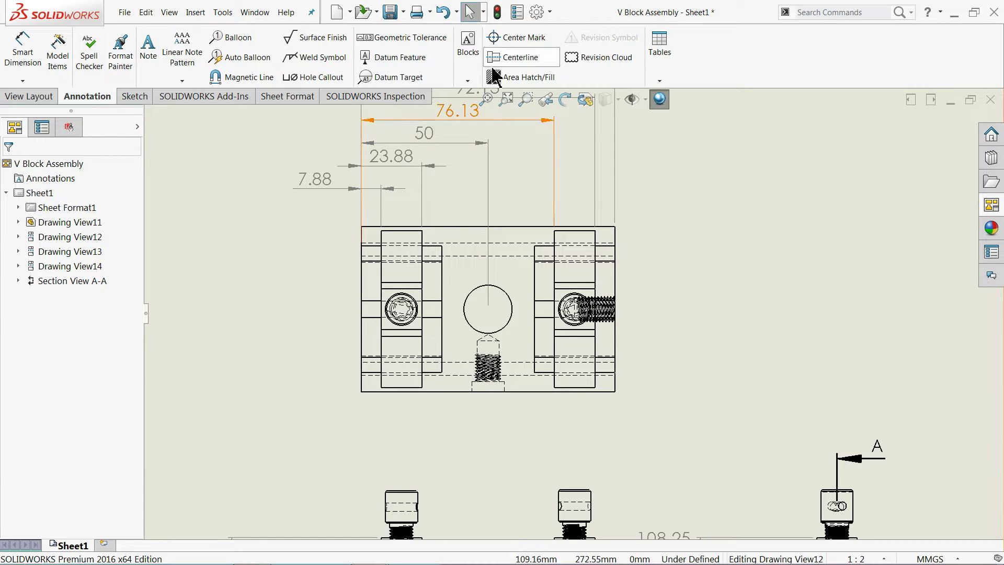
pyautogui.click(520, 39)
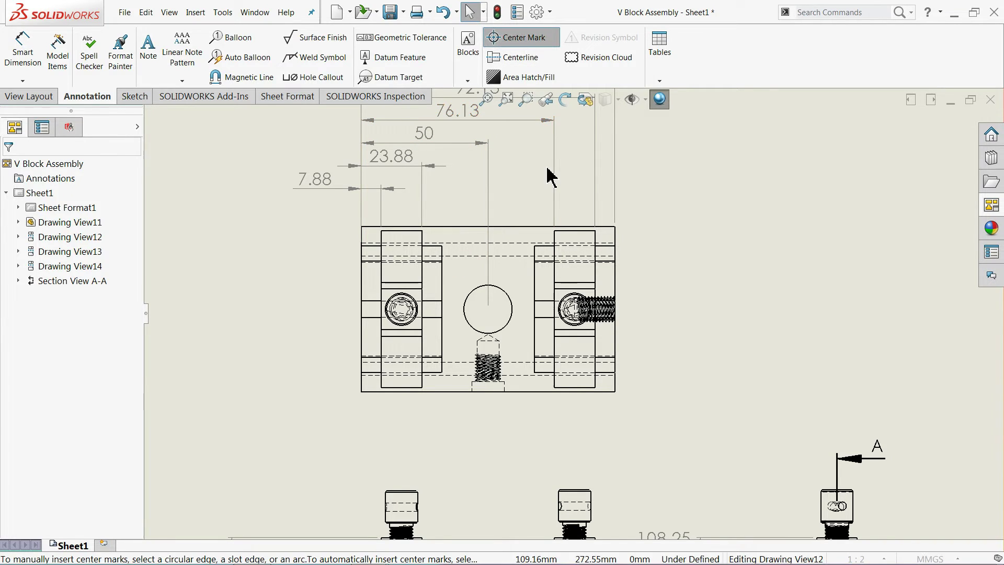
# Place a centre mark on the top view's middle circle
pyautogui.click(511, 329)
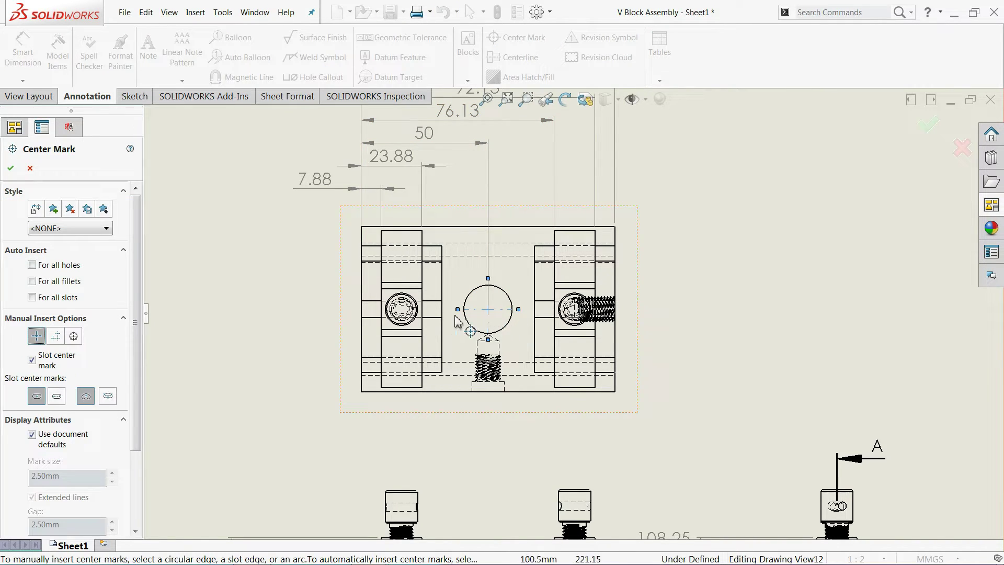
pyautogui.click(11, 169)
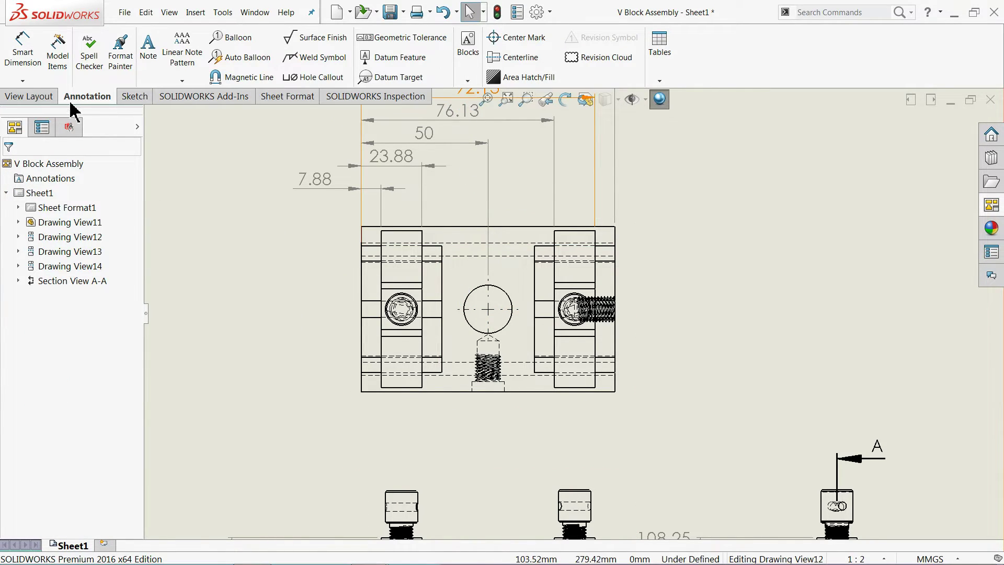
pyautogui.click(31, 64)
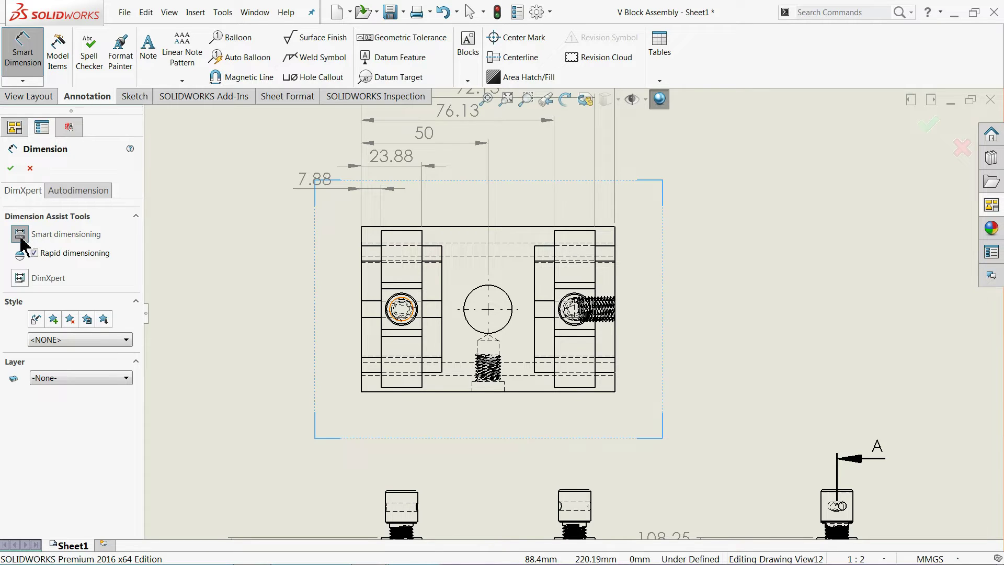
# Place a vertical 32.50 dimension left of the top view, from bottom edge to circle centre
pyautogui.click(506, 333)
pyautogui.click(448, 391)
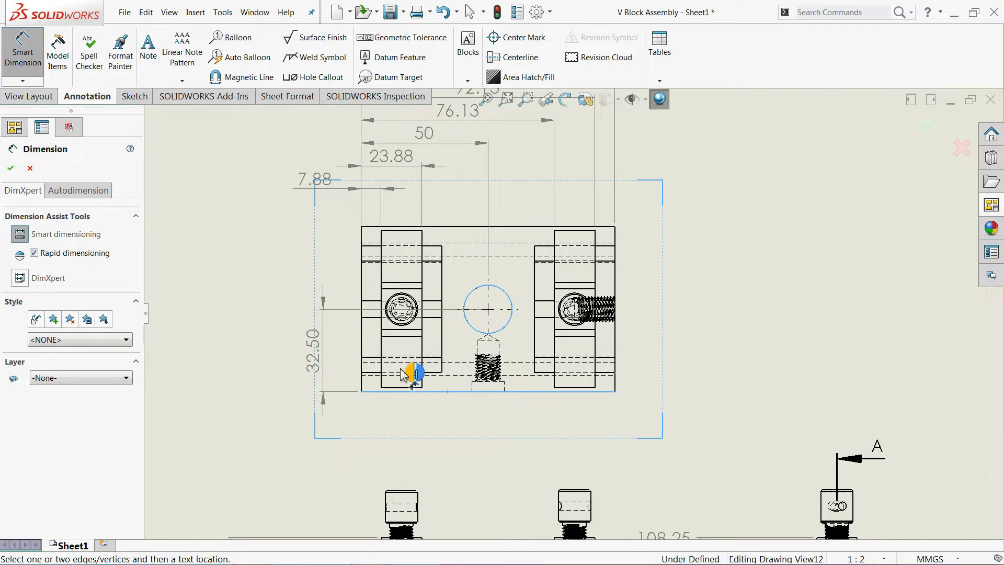
pyautogui.click(330, 347)
pyautogui.click(10, 168)
pyautogui.press('Escape')
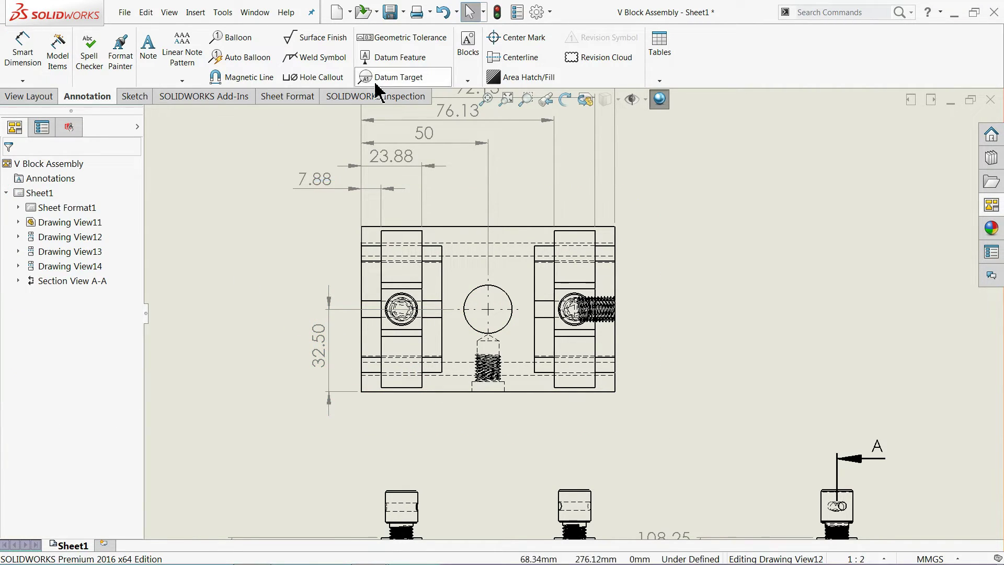
# Add a Ø19 THRU hole callout to the top view's central hole, placed below the view
pyautogui.click(316, 84)
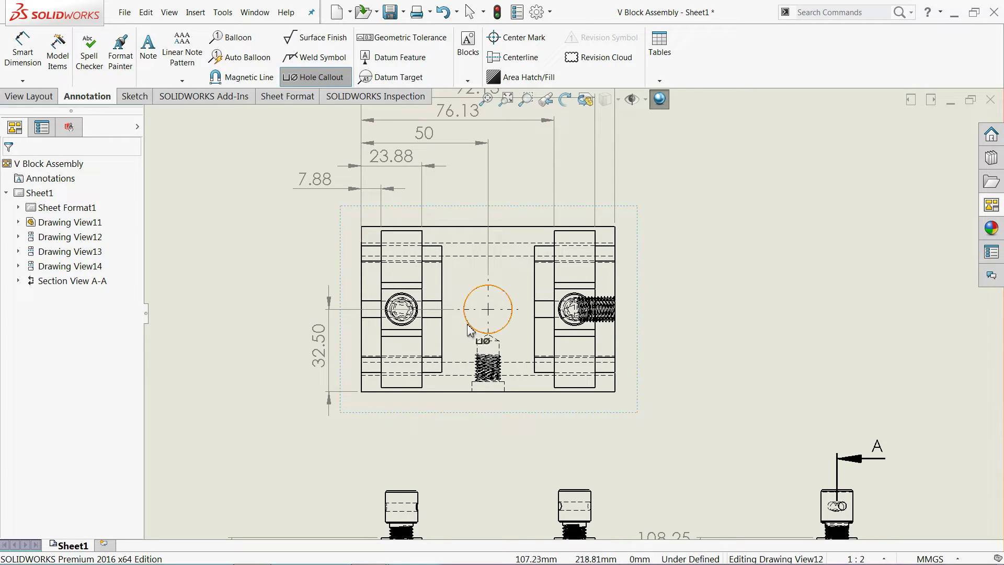
pyautogui.click(468, 324)
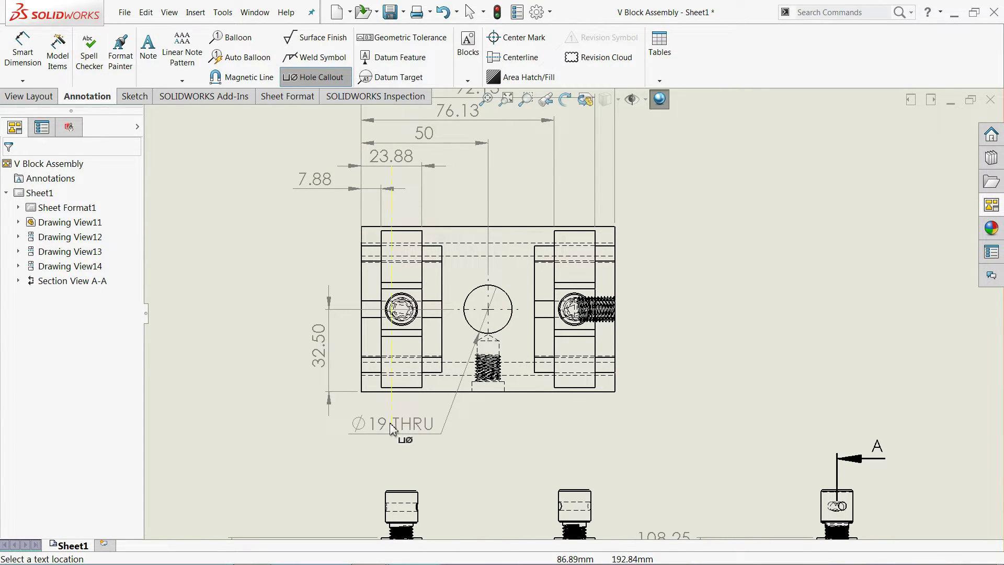
pyautogui.click(391, 423)
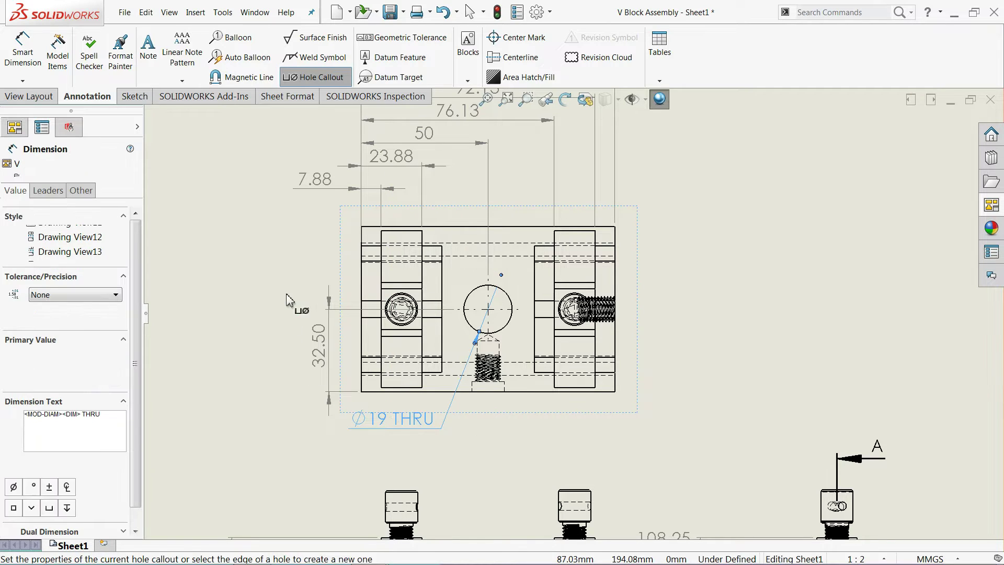
# Place the Ø8.70 ↧20, counterbore Ø12.70 ↧4 callout below the front view's counterbored hole
pyautogui.press('f')
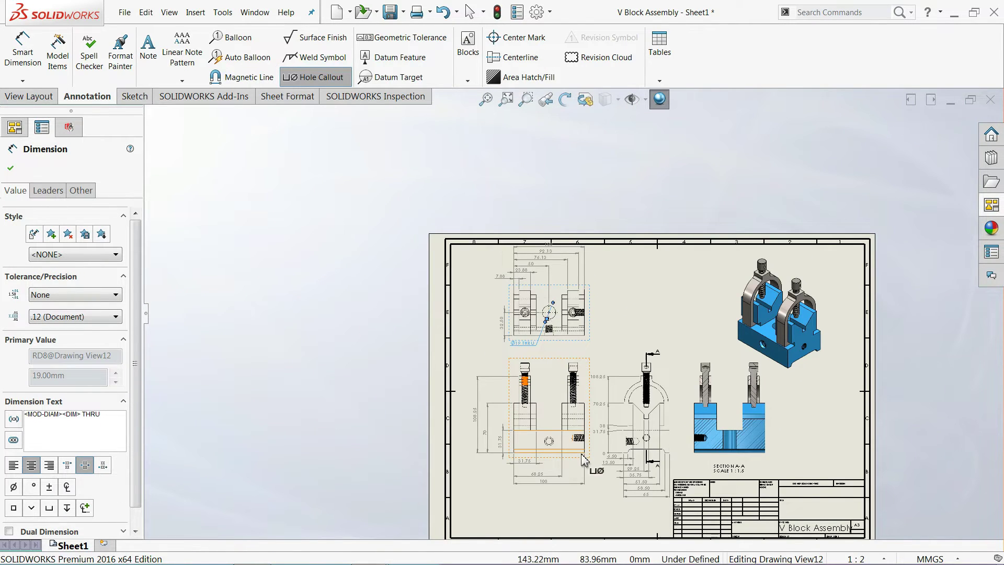
pyautogui.scroll(-2, 578, 442)
pyautogui.scroll(-2, 538, 386)
pyautogui.scroll(-2, 523, 365)
pyautogui.scroll(-2, 497, 313)
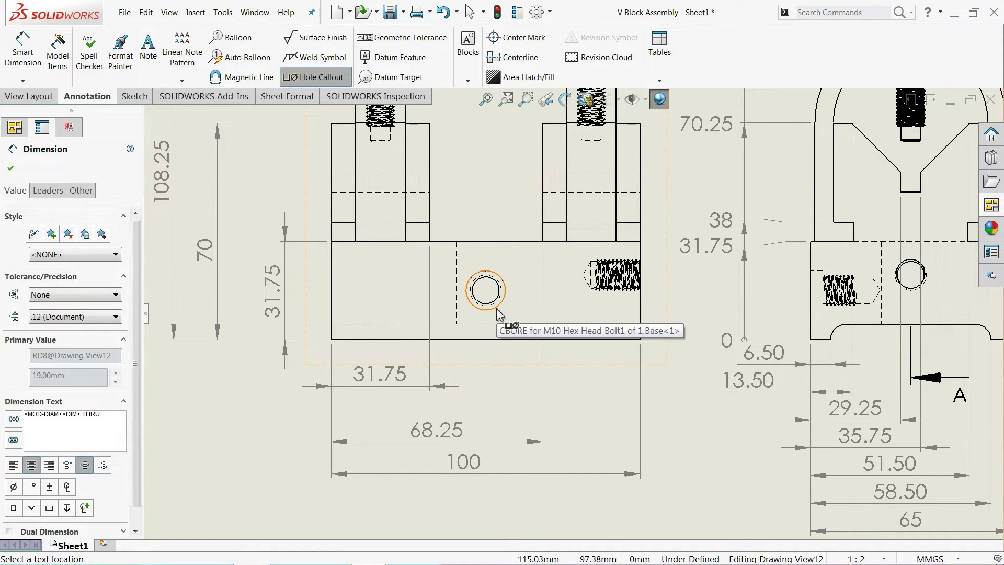
pyautogui.click(498, 313)
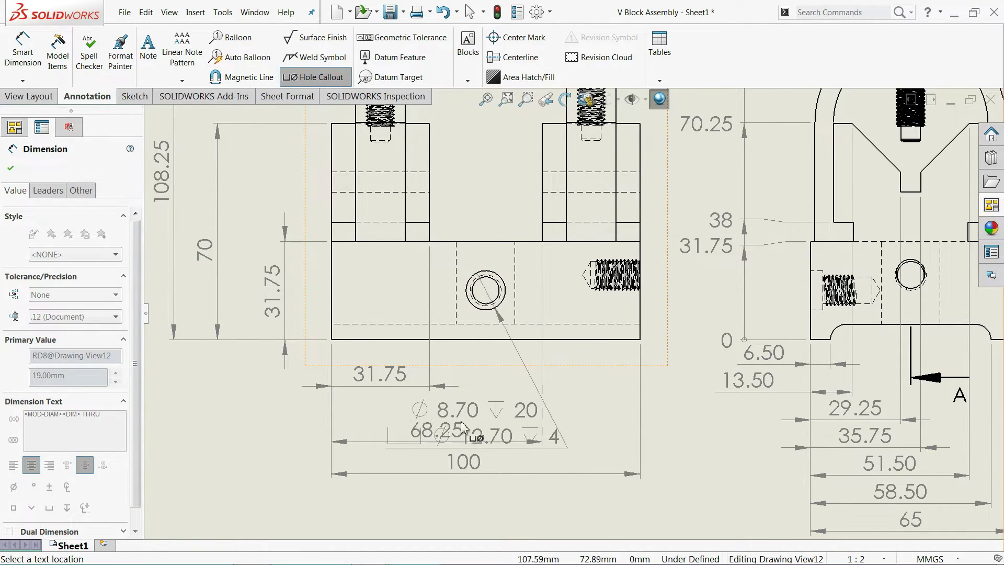
pyautogui.scroll(2, 667, 453)
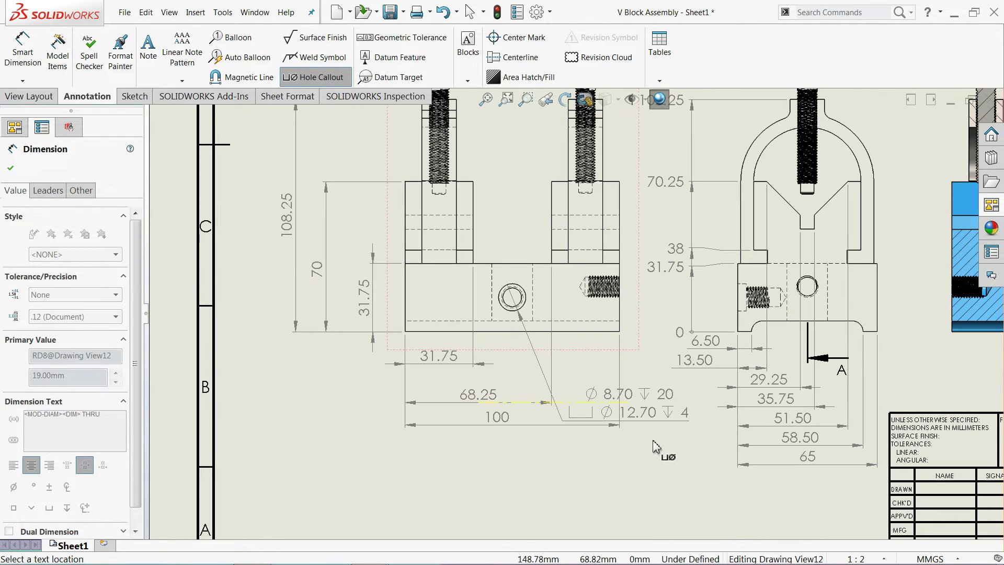
pyautogui.click(634, 494)
pyautogui.scroll(-3, 639, 482)
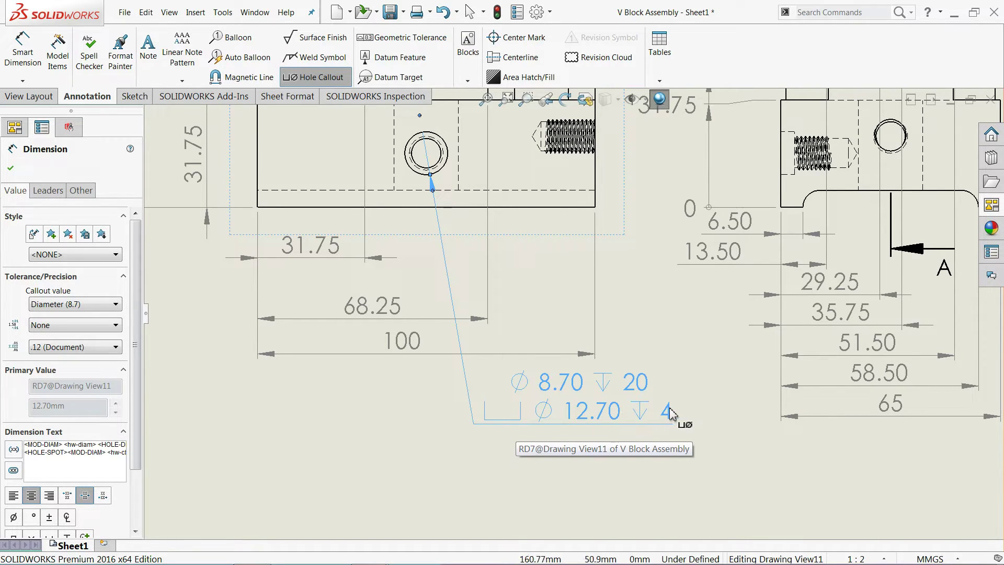
pyautogui.scroll(1, 516, 343)
pyautogui.scroll(2, 529, 392)
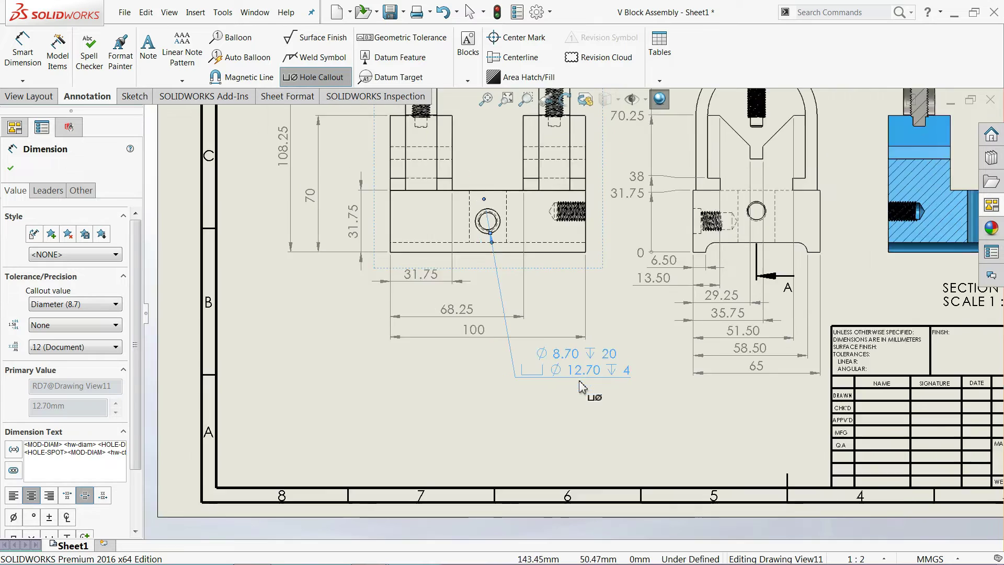
pyautogui.scroll(2, 645, 306)
pyautogui.scroll(-3, 809, 155)
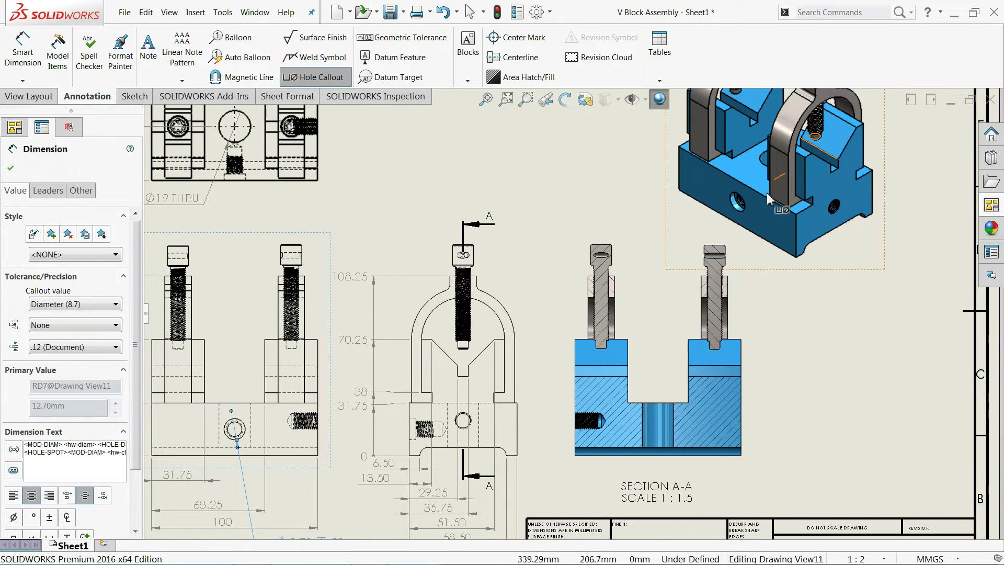
pyautogui.scroll(-2, 769, 198)
pyautogui.scroll(-1, 742, 230)
pyautogui.scroll(-1, 678, 255)
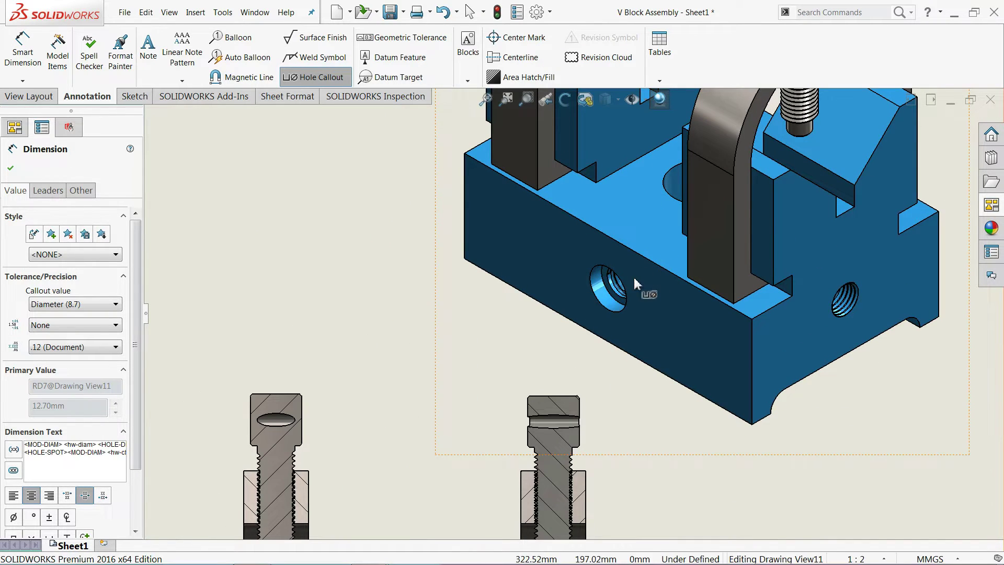
pyautogui.scroll(-2, 600, 300)
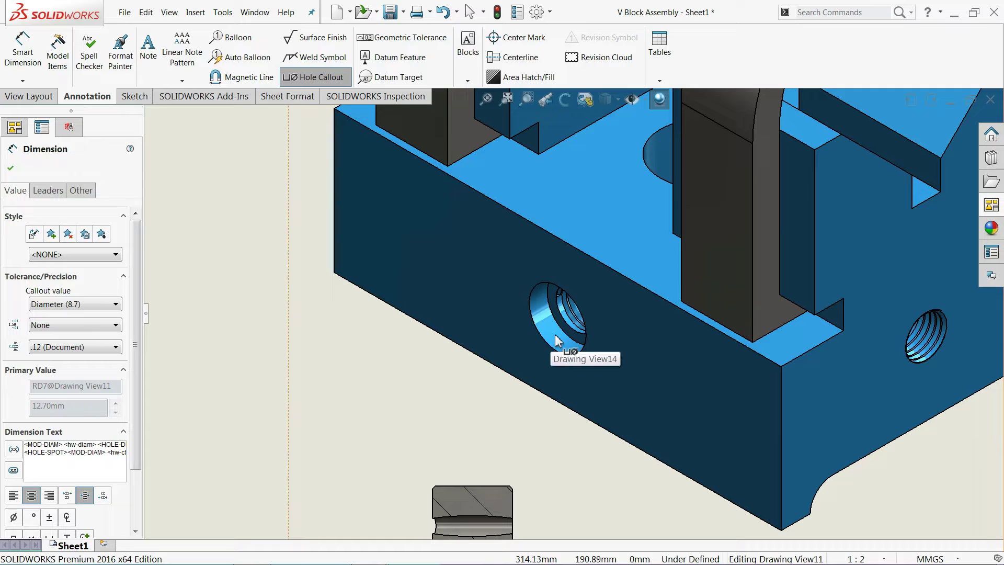
pyautogui.scroll(3, 572, 336)
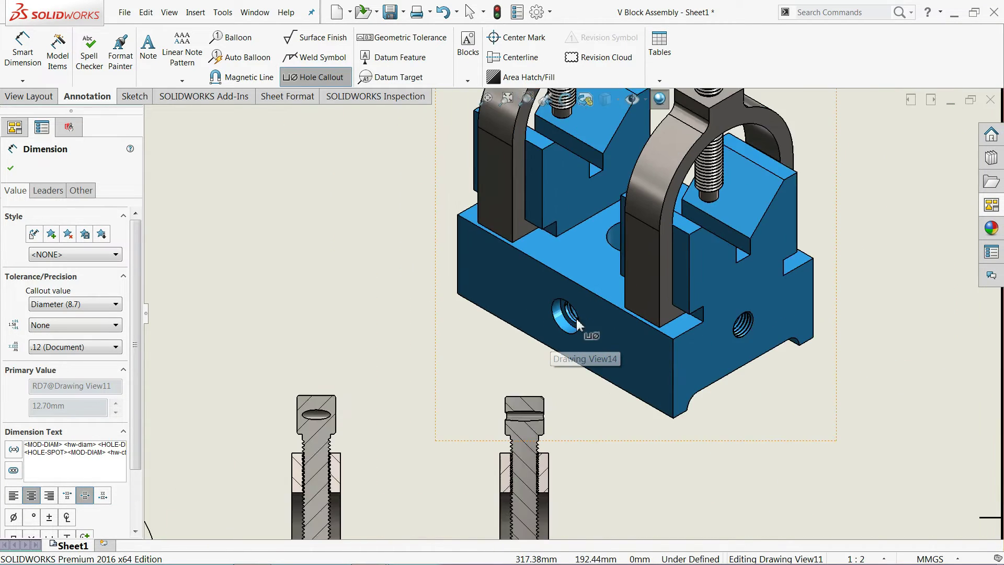
pyautogui.scroll(3, 575, 335)
pyautogui.scroll(3, 555, 346)
pyautogui.press('f')
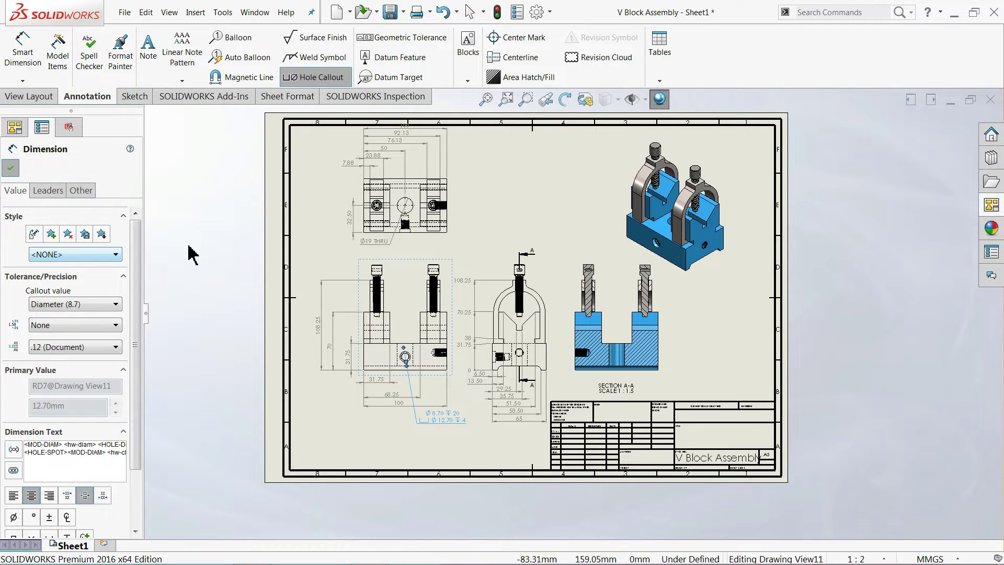
pyautogui.press('Escape')
pyautogui.press('Escape')
pyautogui.scroll(-2, 496, 366)
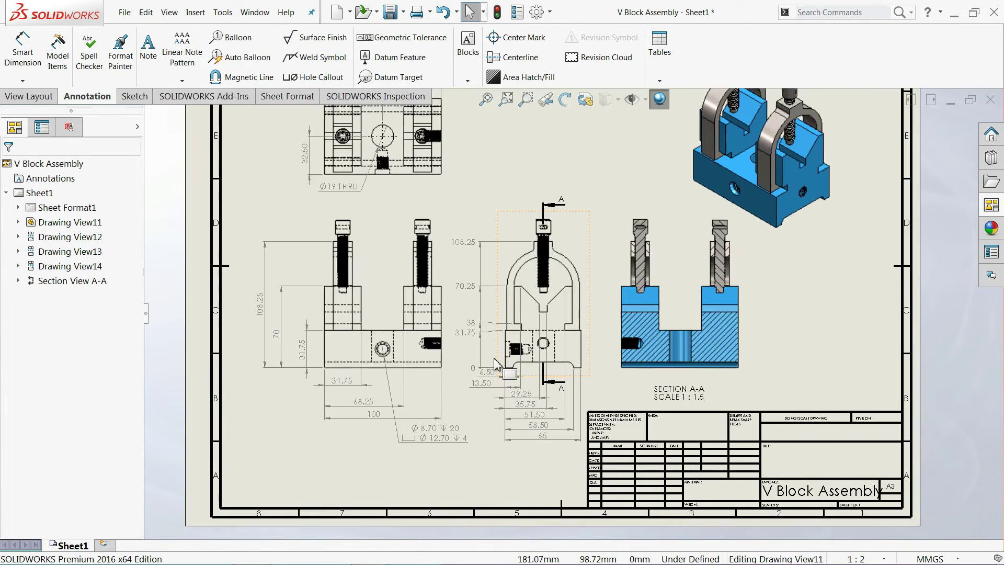
pyautogui.scroll(-1, 497, 364)
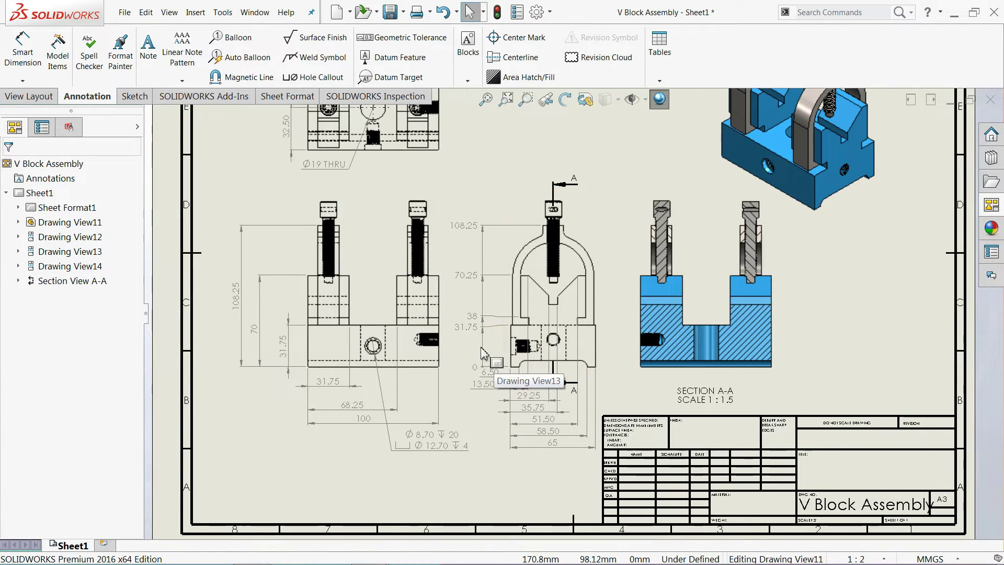
# Start a detail view with a circle drawn around the side view's step corner
pyautogui.click(41, 100)
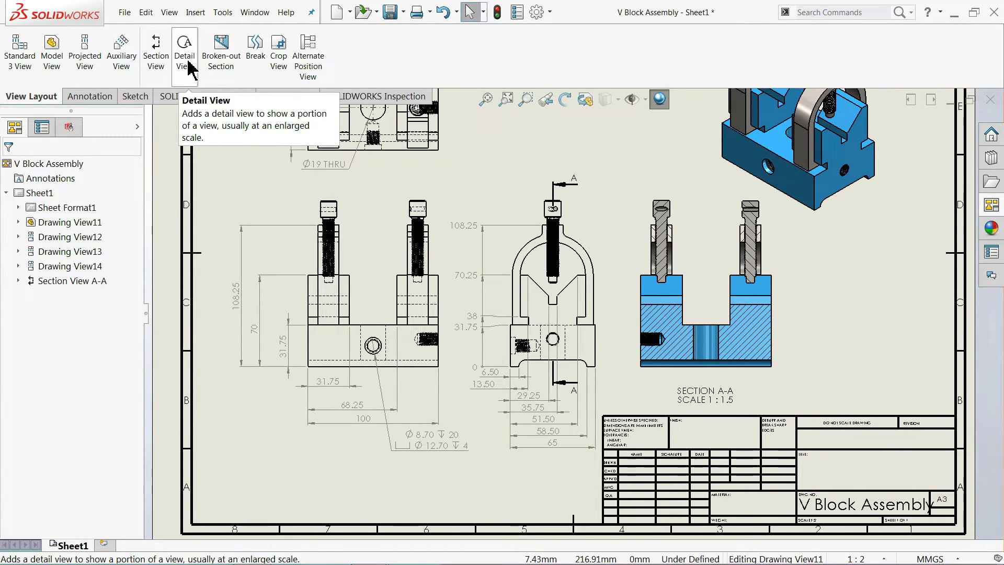
pyautogui.click(184, 52)
pyautogui.scroll(-3, 649, 324)
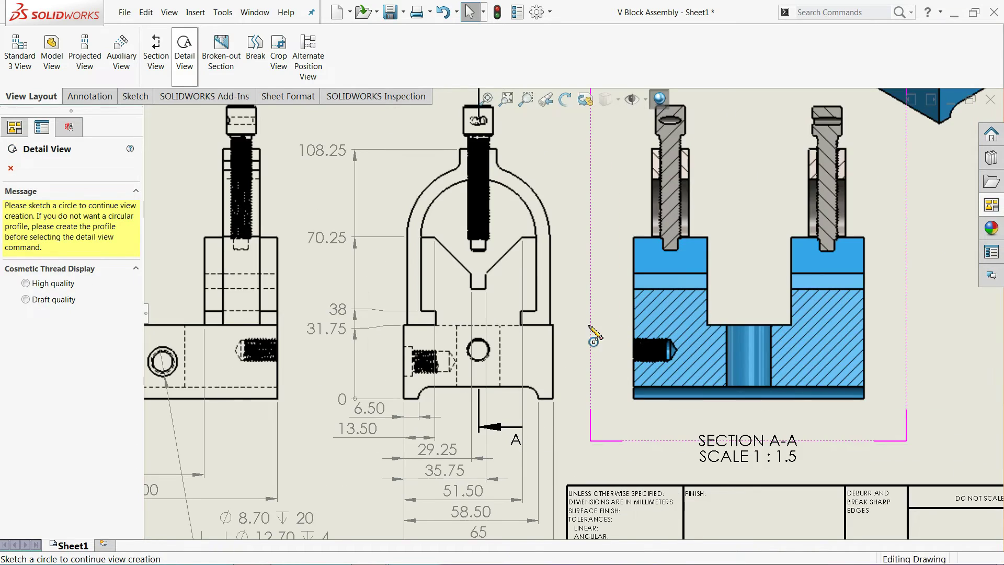
pyautogui.scroll(-2, 581, 328)
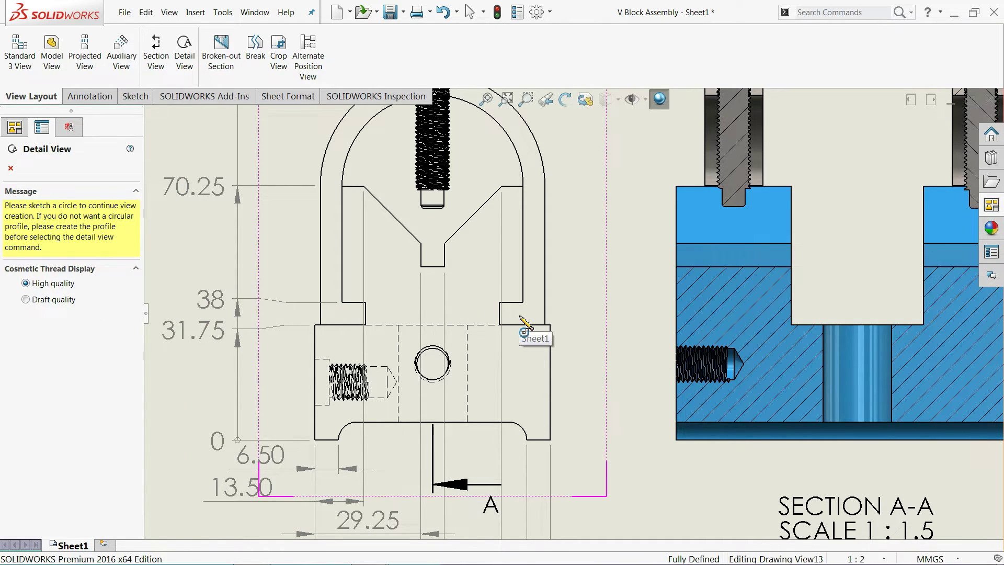
pyautogui.click(519, 315)
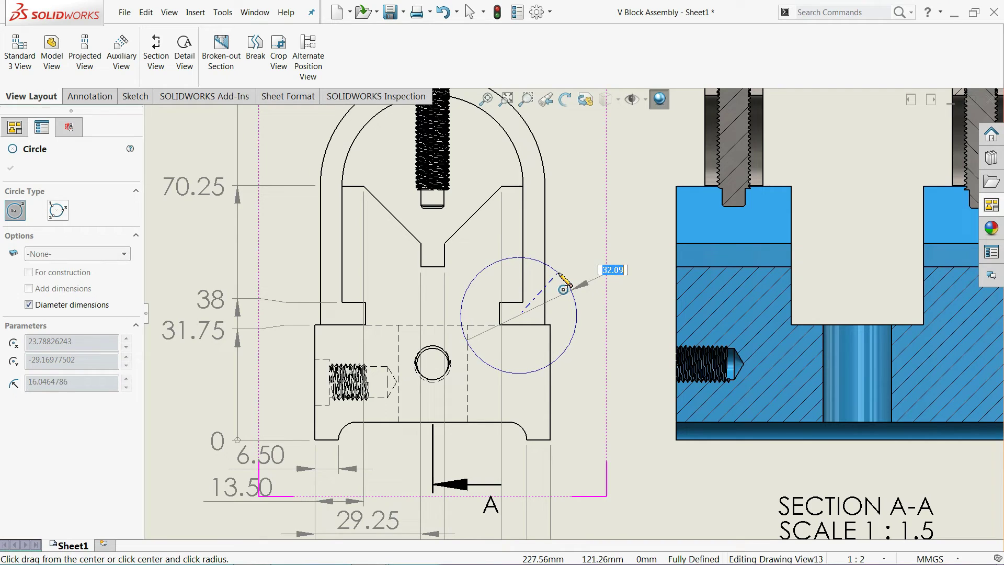
pyautogui.click(554, 294)
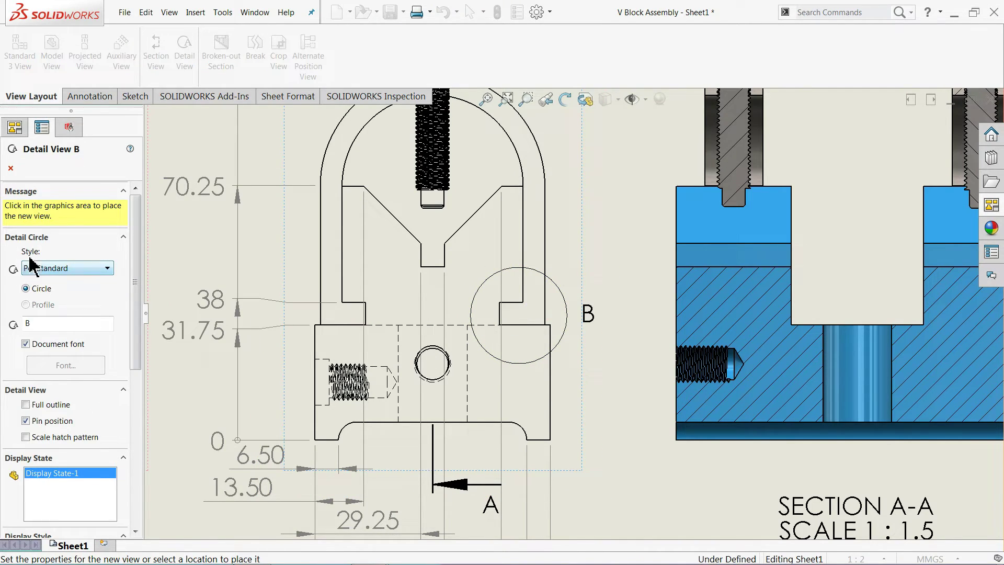
# Give the detail a broken-circle style and place Detail B above the side view
pyautogui.click(32, 268)
pyautogui.click(52, 292)
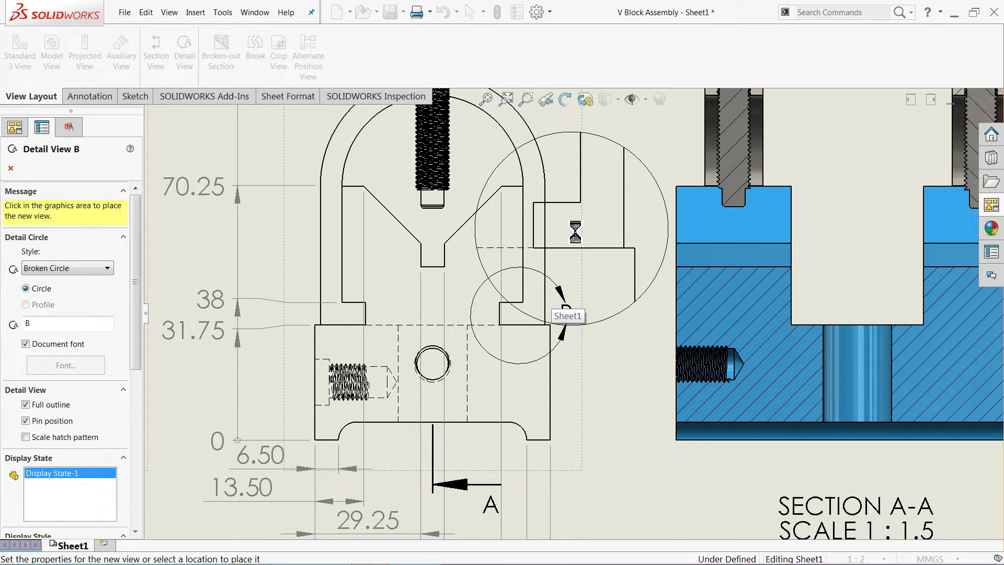
pyautogui.press('z')
pyautogui.press('z')
pyautogui.press('z')
pyautogui.press('z')
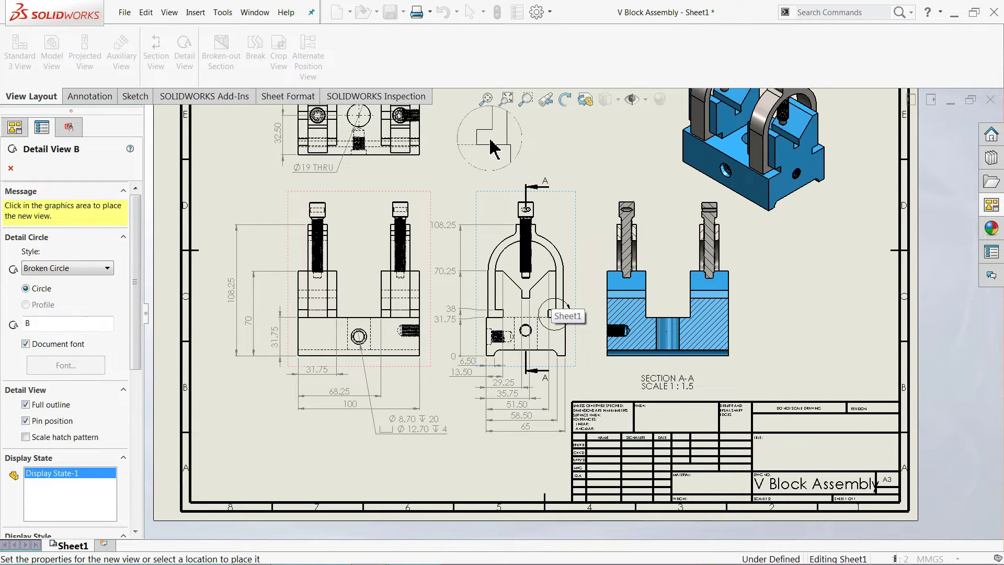
pyautogui.click(490, 140)
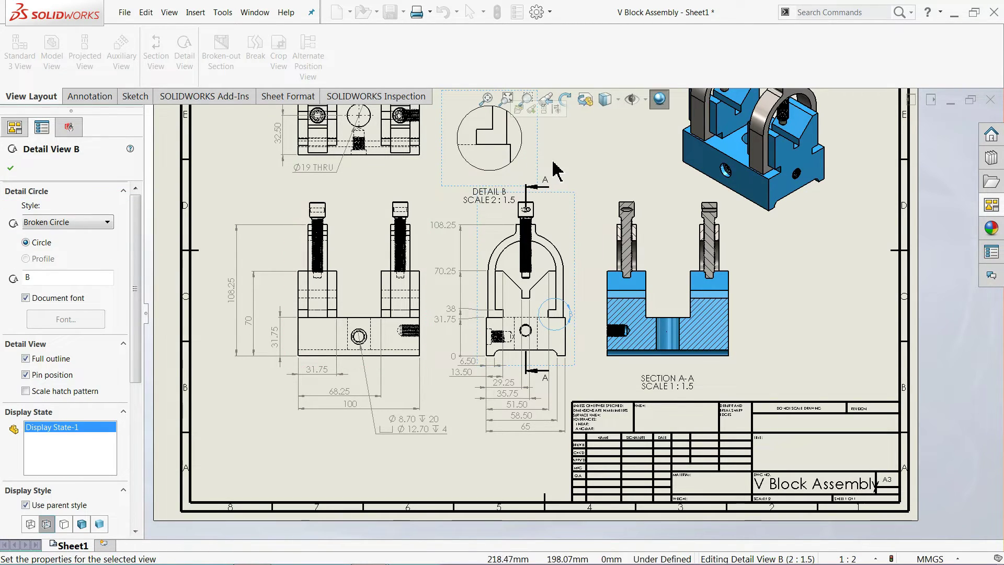
pyautogui.scroll(-1, 565, 157)
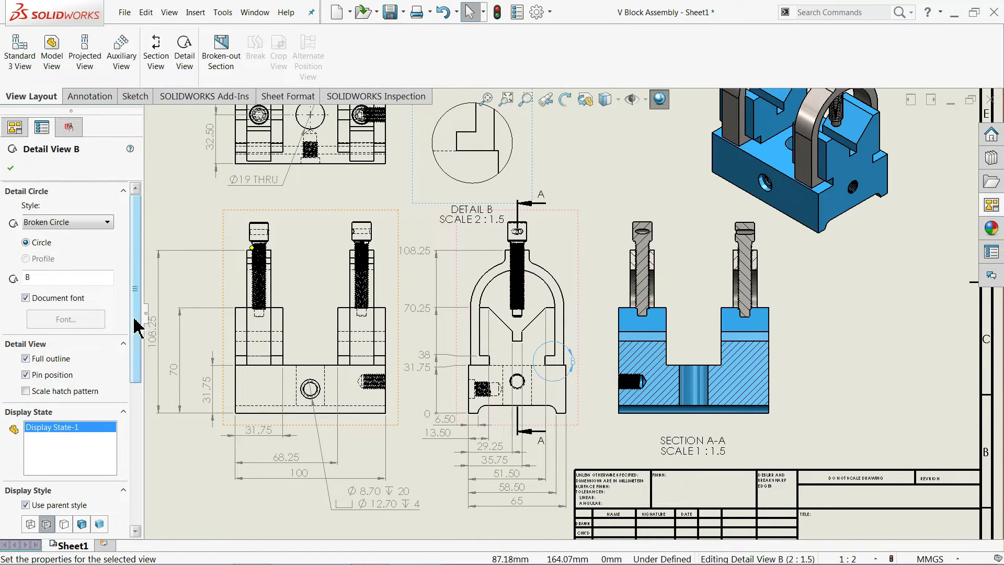
pyautogui.click(10, 168)
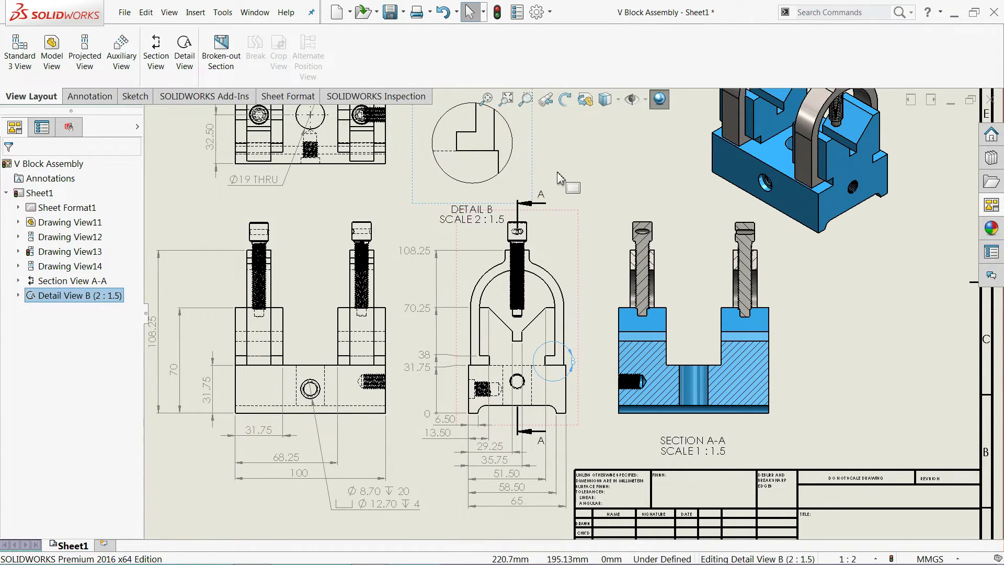
# Pan to Detail B and switch to the Annotation tools, leaving nothing selected
pyautogui.scroll(-2, 551, 182)
pyautogui.scroll(-1, 552, 182)
pyautogui.moveTo(576, 177); pyautogui.dragTo(615, 212, button='middle')
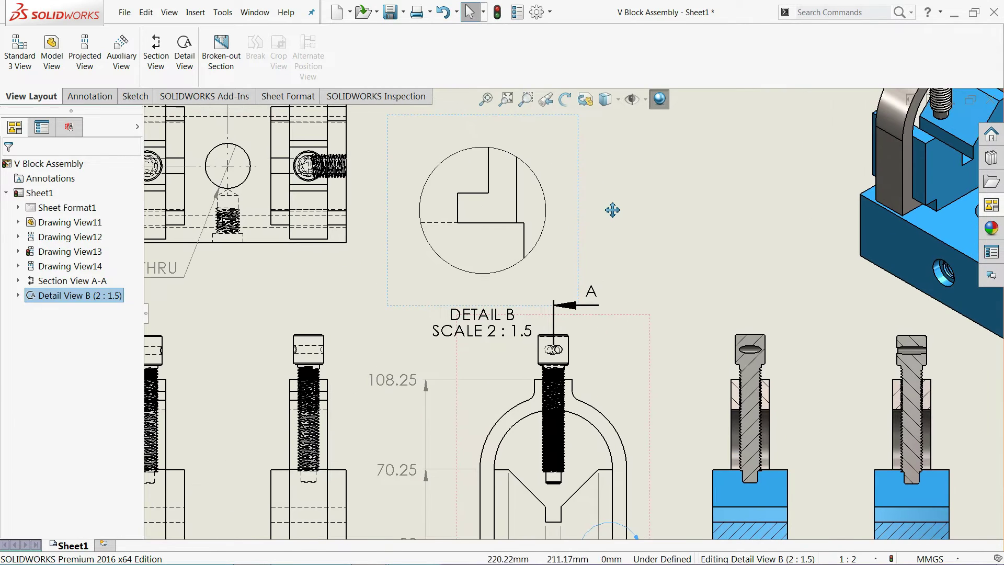
pyautogui.scroll(-3, 525, 214)
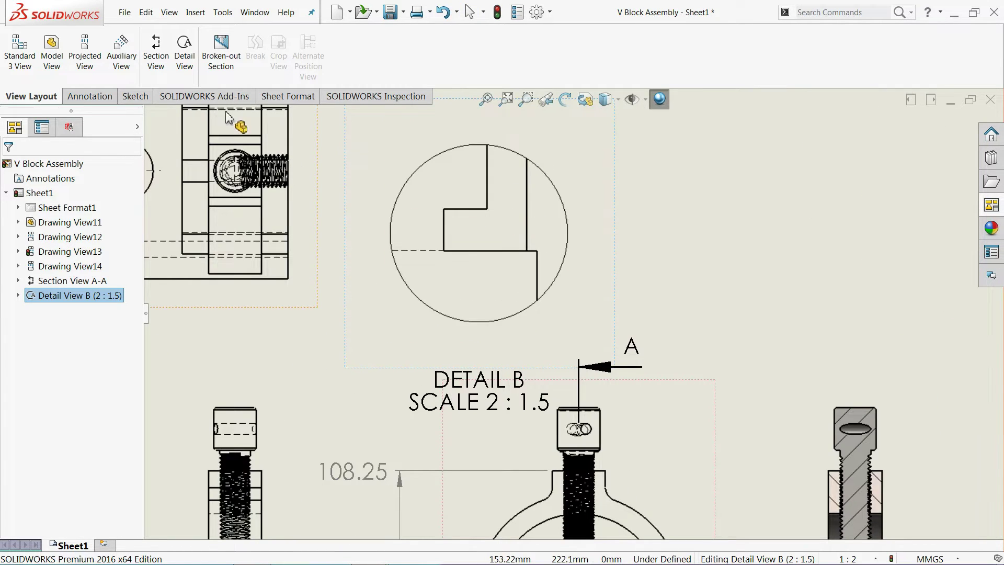
pyautogui.click(79, 98)
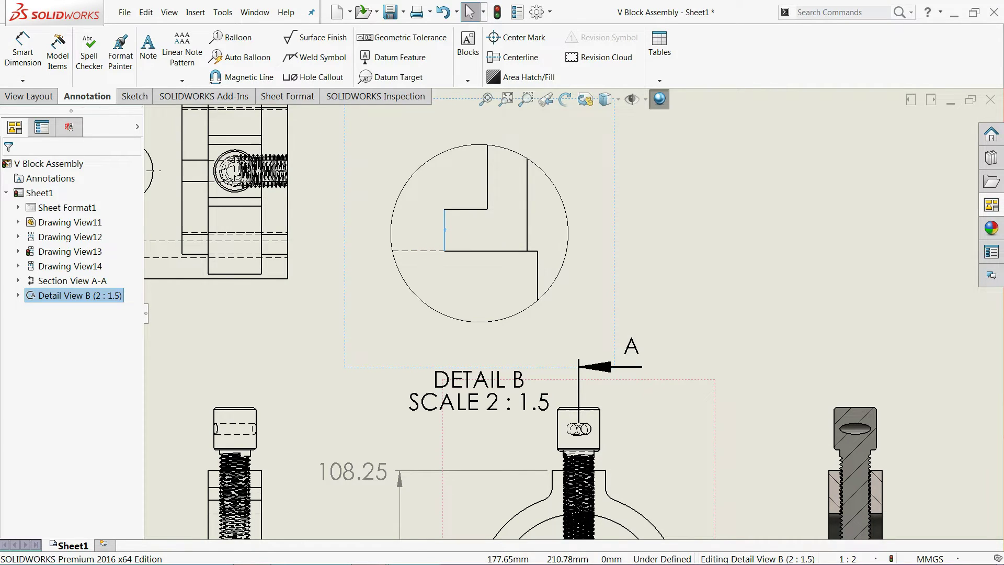
pyautogui.click(444, 230)
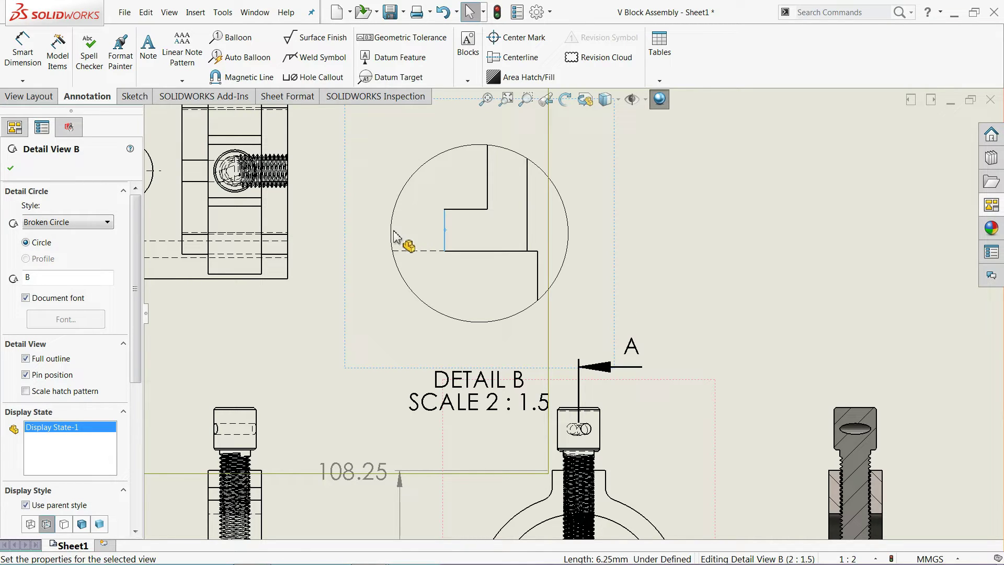
pyautogui.click(9, 172)
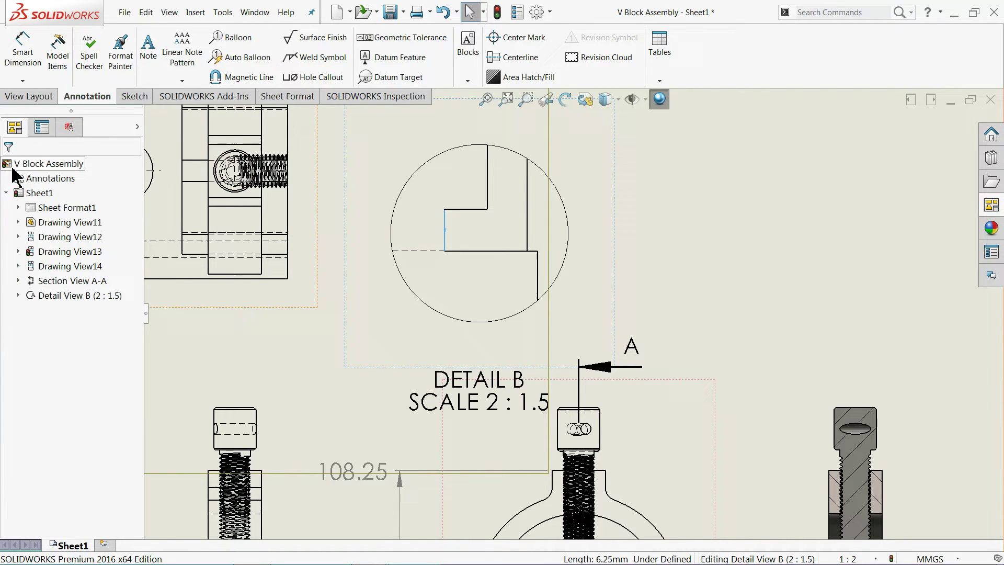
# Dimension Detail B with 6.25 on the left, 6.50 above and 12.50 width
pyautogui.click(23, 68)
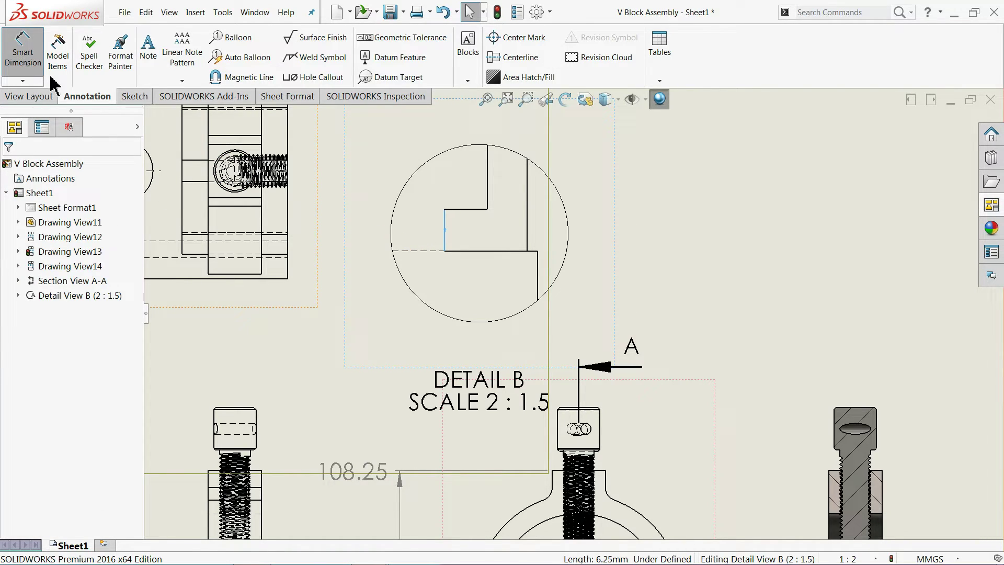
pyautogui.click(444, 233)
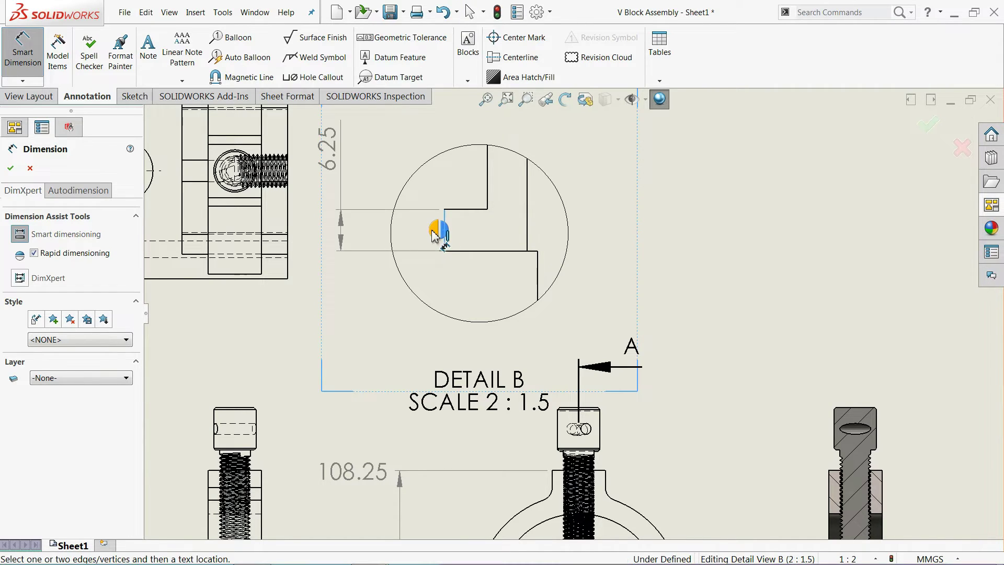
pyautogui.click(413, 235)
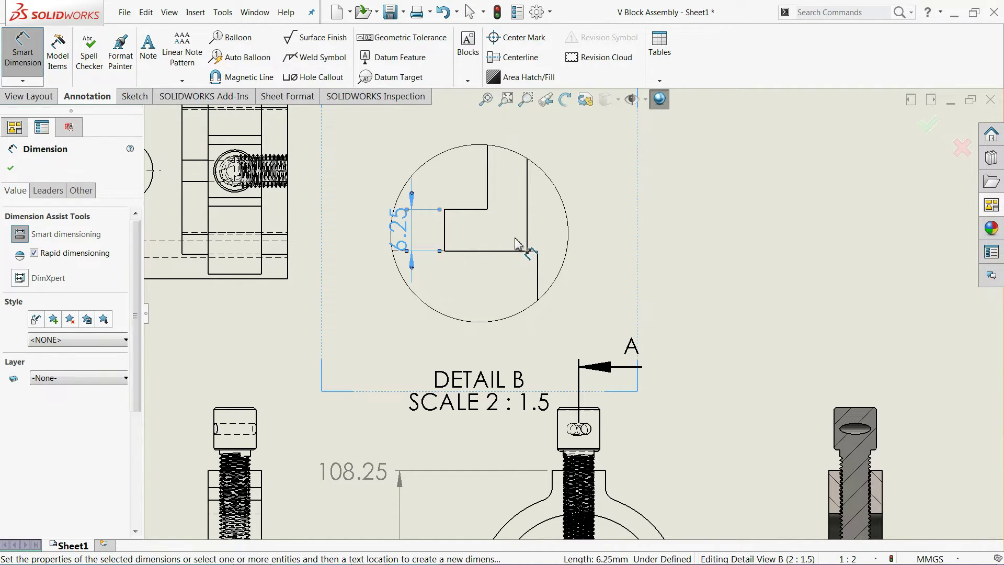
pyautogui.click(465, 209)
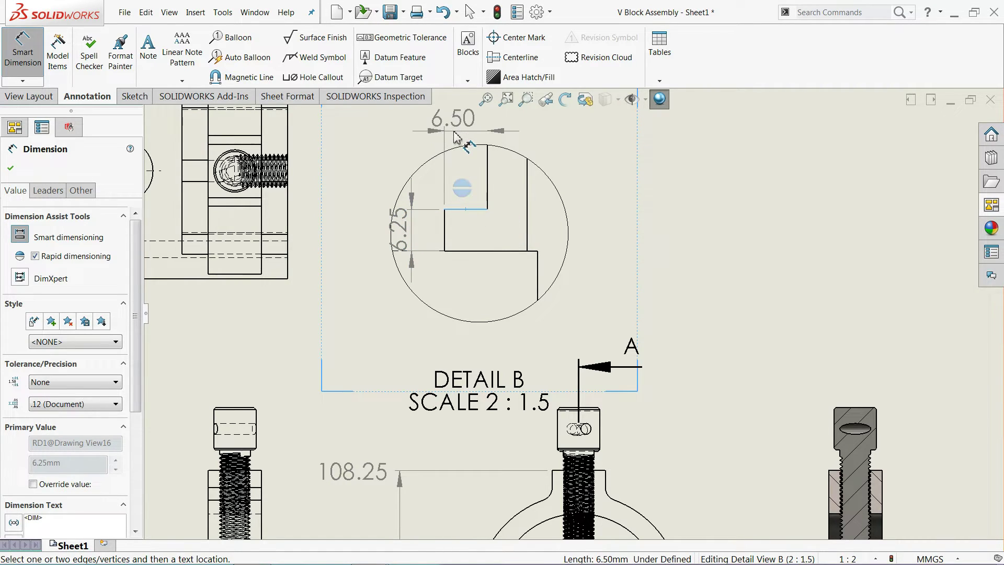
pyautogui.click(456, 137)
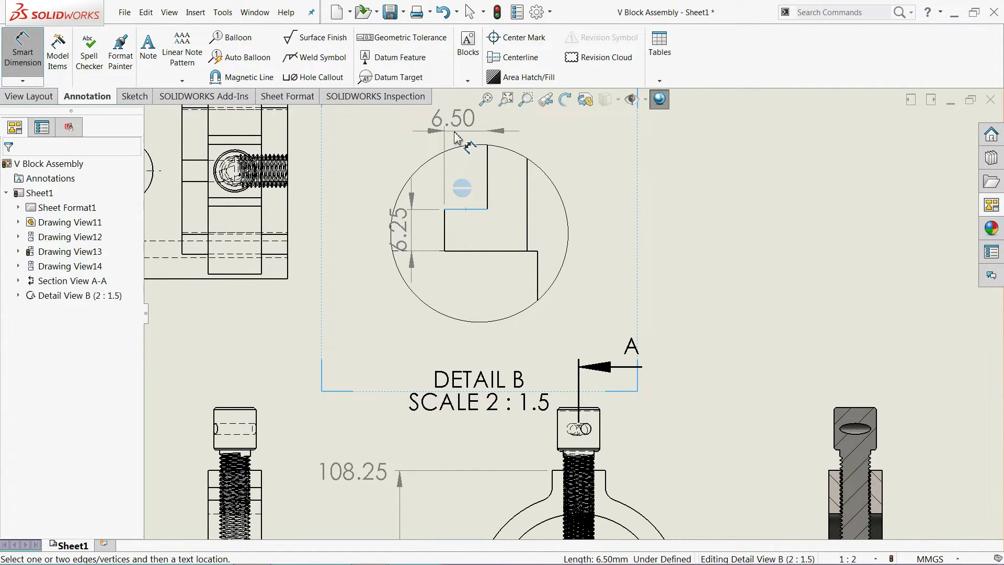
pyautogui.click(526, 230)
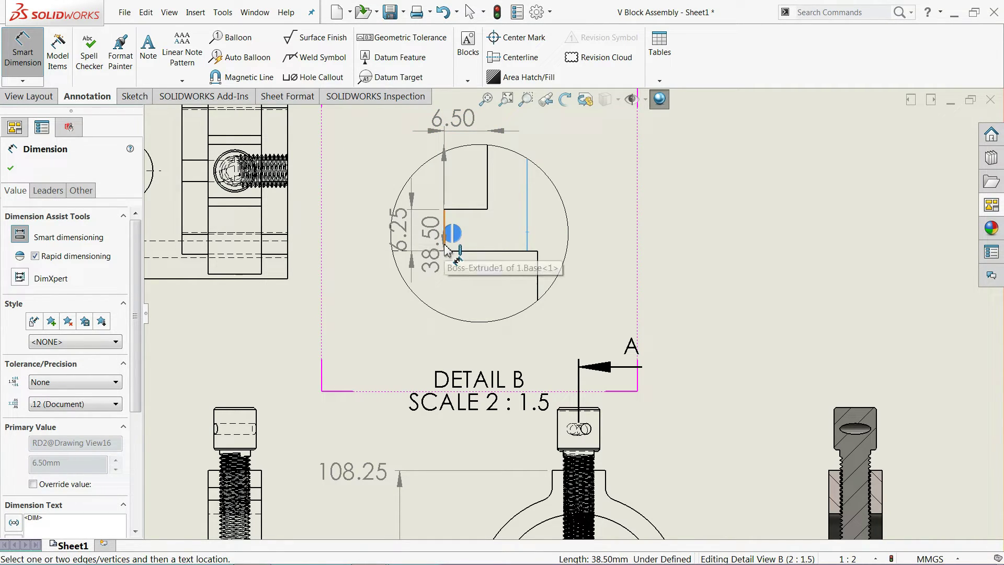
pyautogui.click(445, 249)
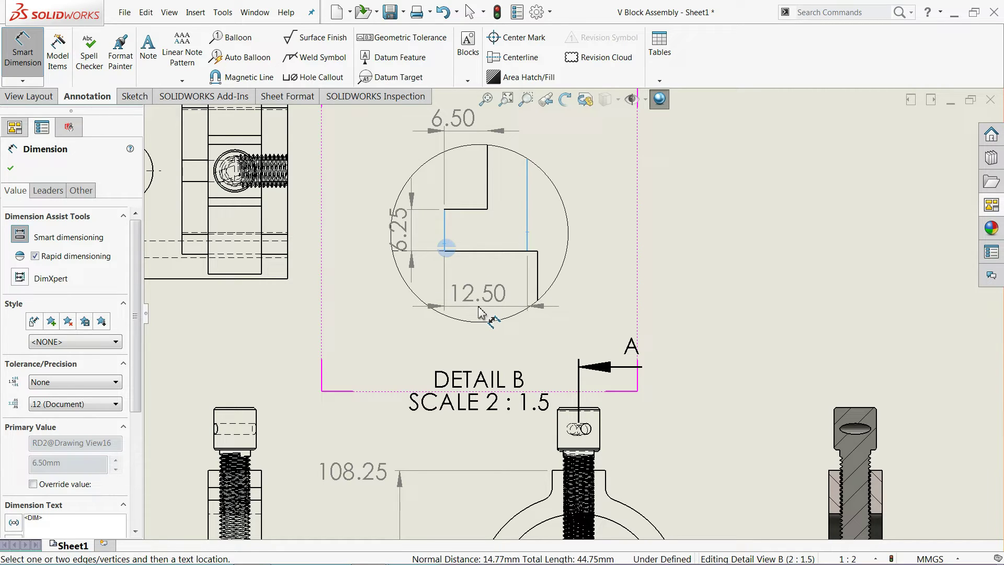
pyautogui.click(470, 312)
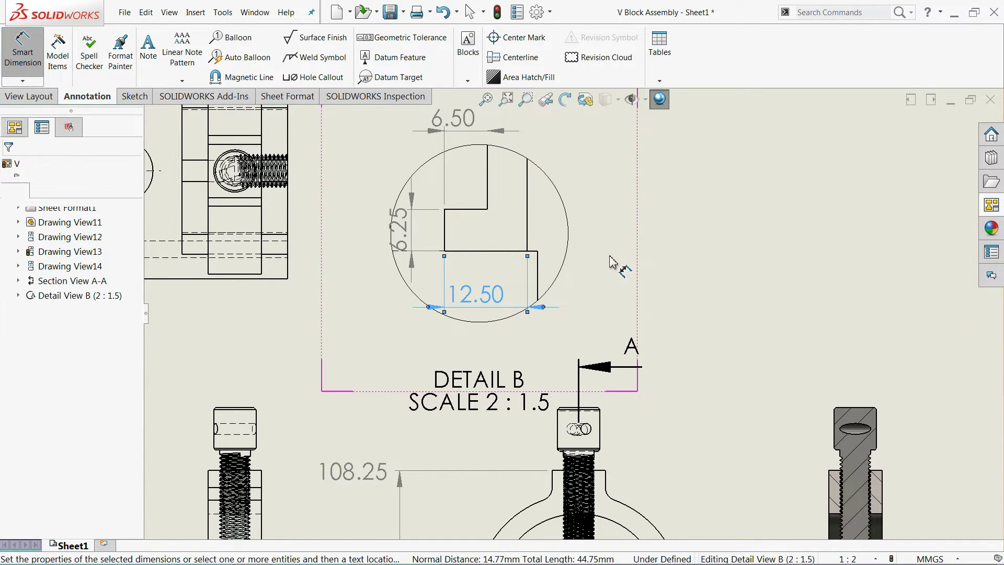
pyautogui.scroll(2, 613, 258)
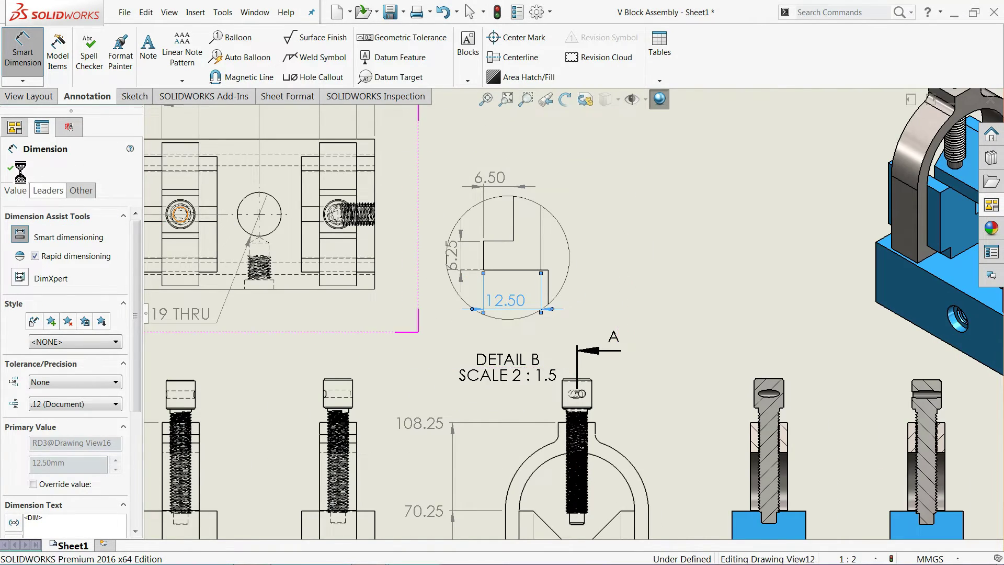
pyautogui.click(10, 168)
# Move the 6.25 dimension left of the detail circle and the DETAIL B label up closer
pyautogui.scroll(1, 526, 253)
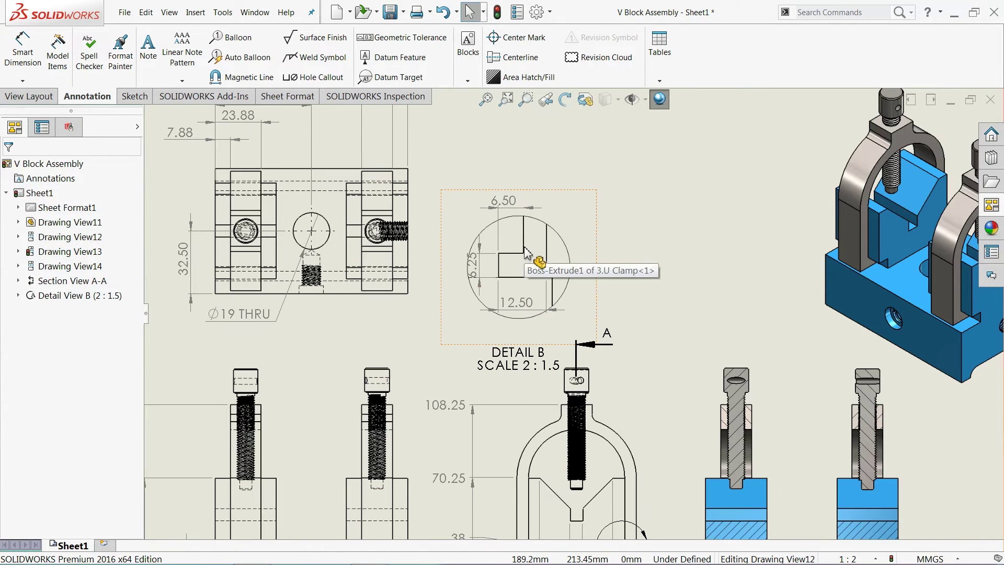
pyautogui.scroll(-2, 519, 259)
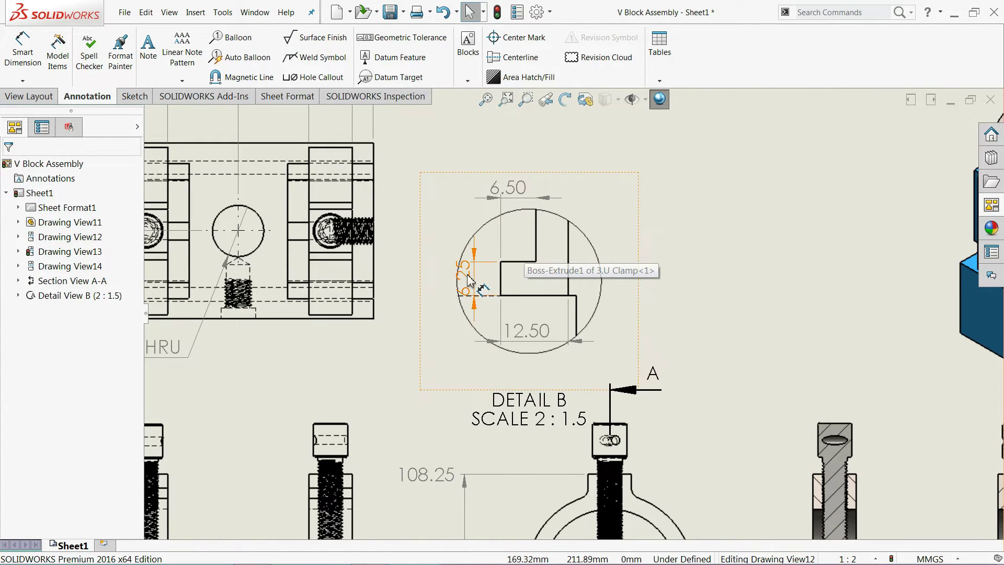
pyautogui.moveTo(466, 278); pyautogui.dragTo(439, 277)
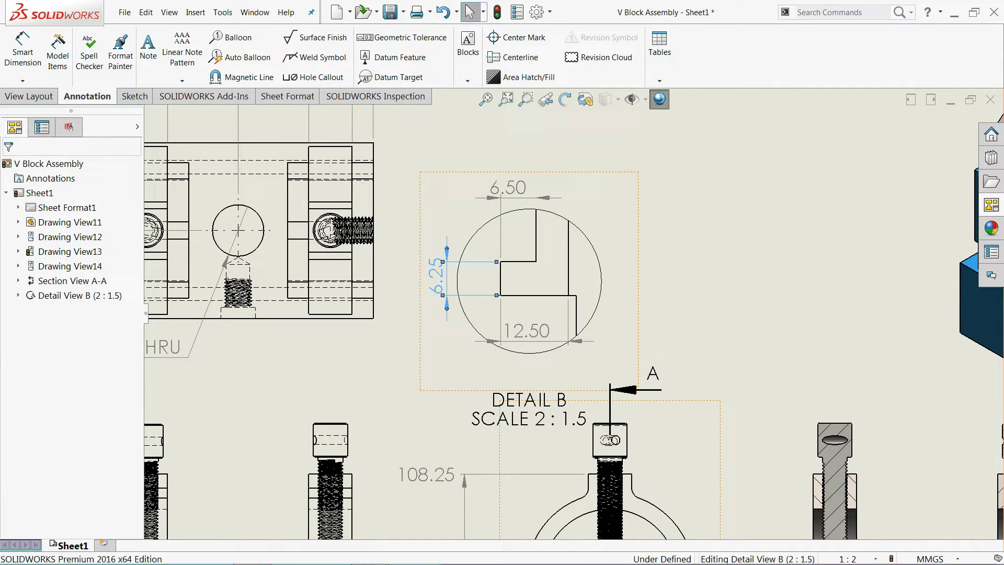
pyautogui.click(746, 214)
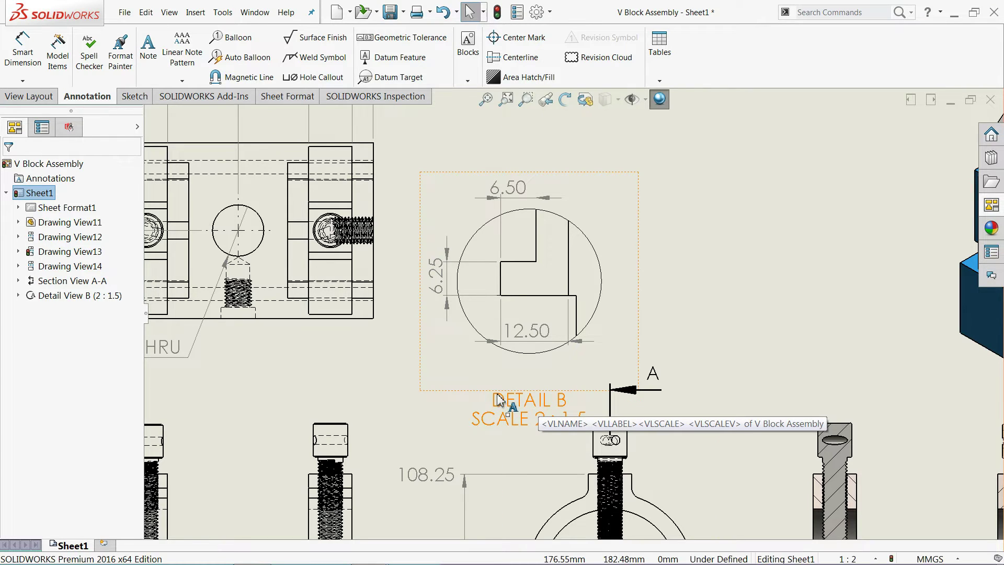
pyautogui.moveTo(502, 400); pyautogui.dragTo(503, 367)
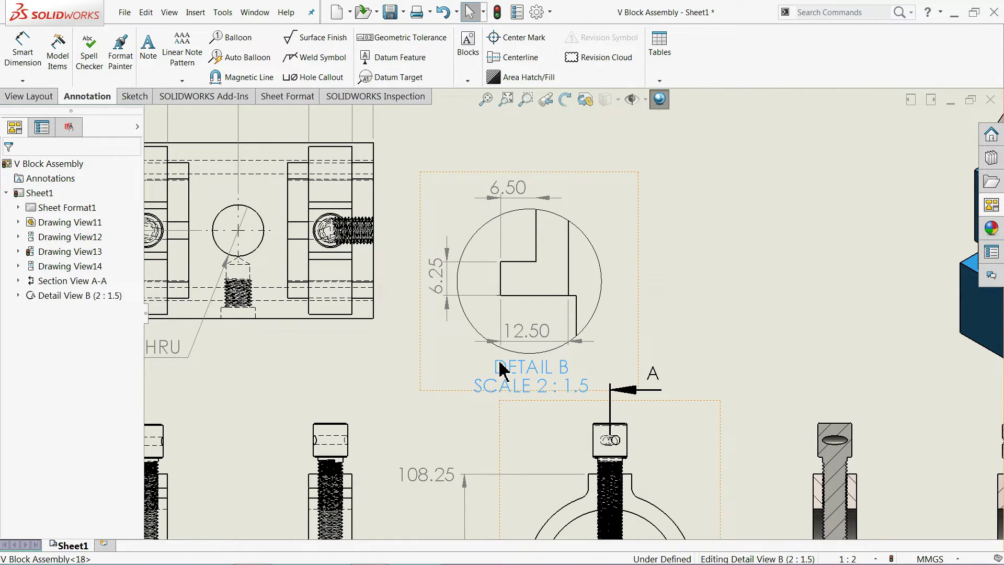
pyautogui.click(758, 288)
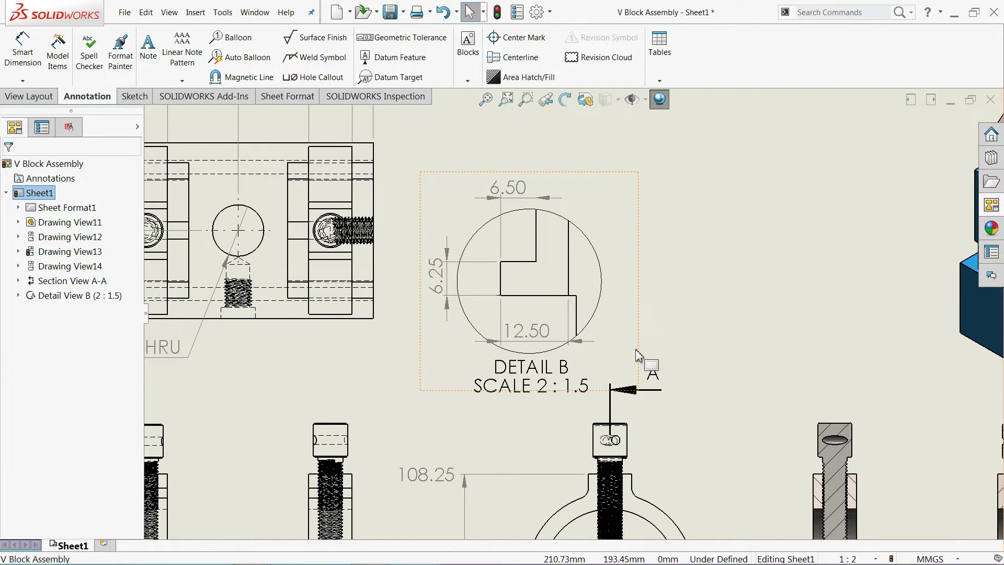
# Attach balloons 1, 2, 3 to the base, left fastener and U clamp, in a row above Section A-A
pyautogui.scroll(3, 674, 327)
pyautogui.scroll(4, 675, 329)
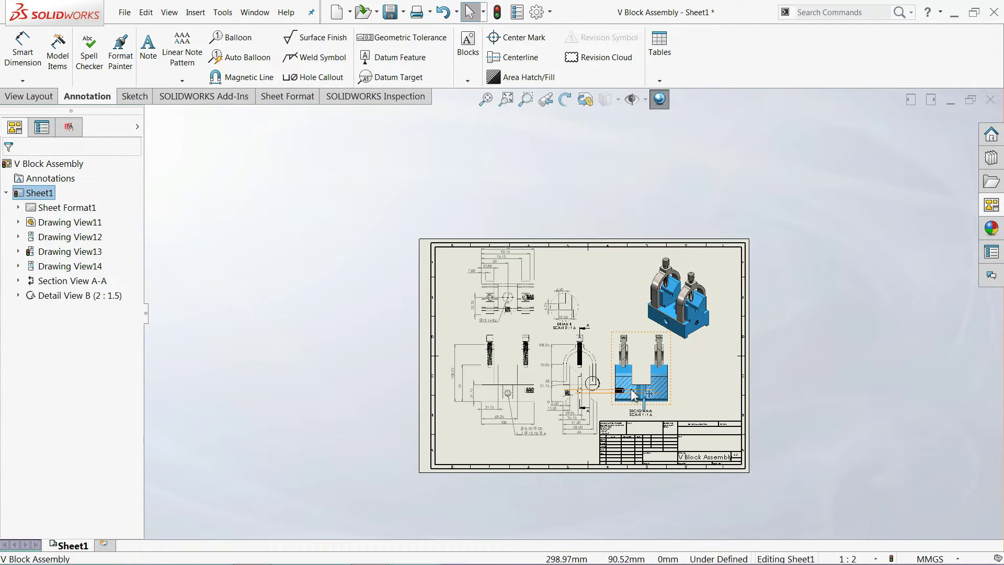
pyautogui.scroll(-3, 654, 348)
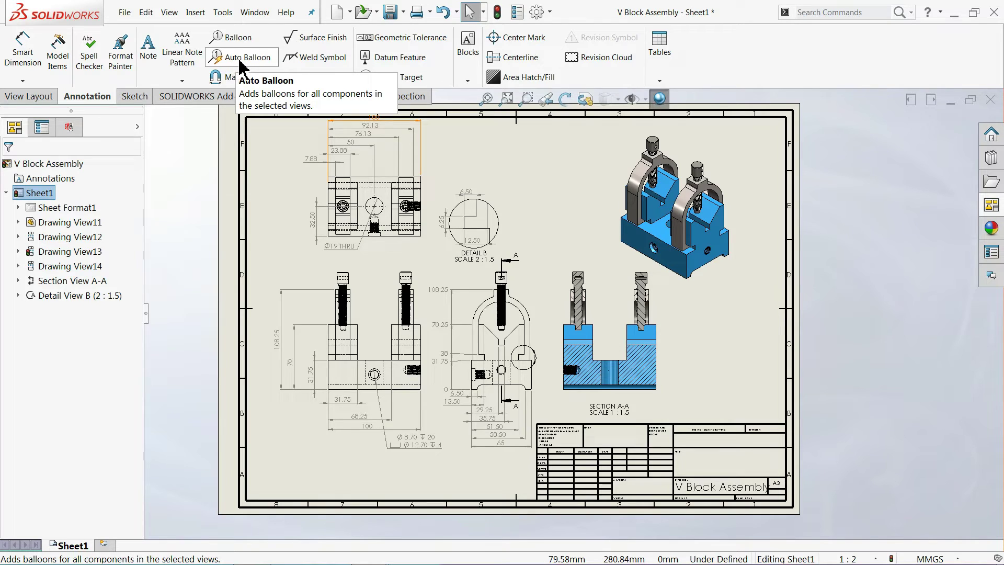
pyautogui.click(238, 38)
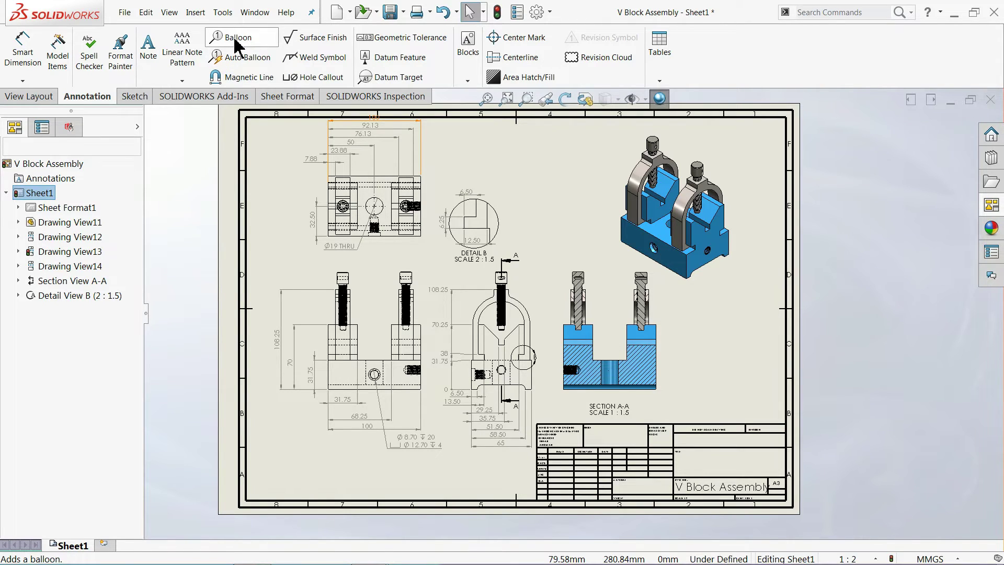
pyautogui.scroll(-2, 552, 306)
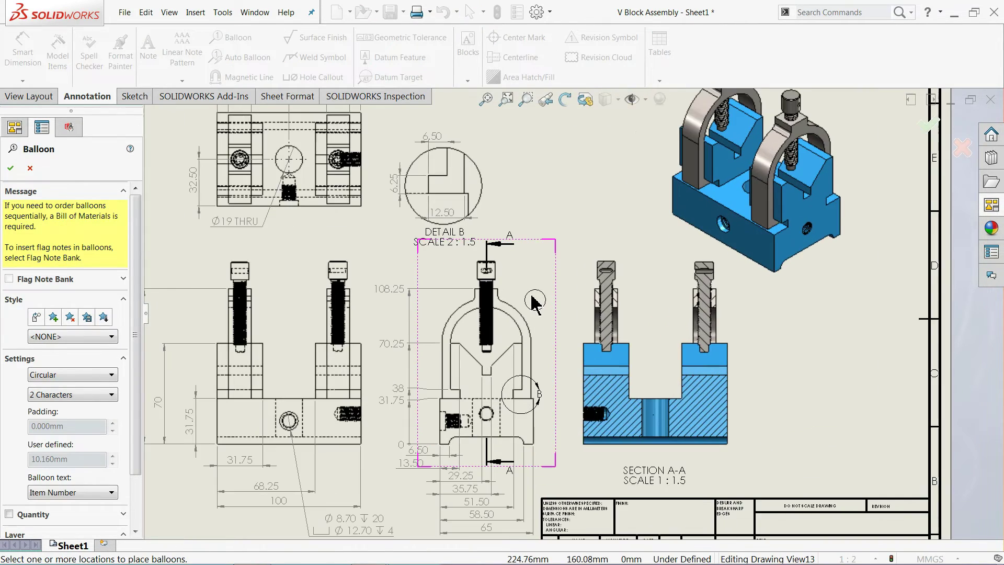
pyautogui.scroll(-2, 538, 303)
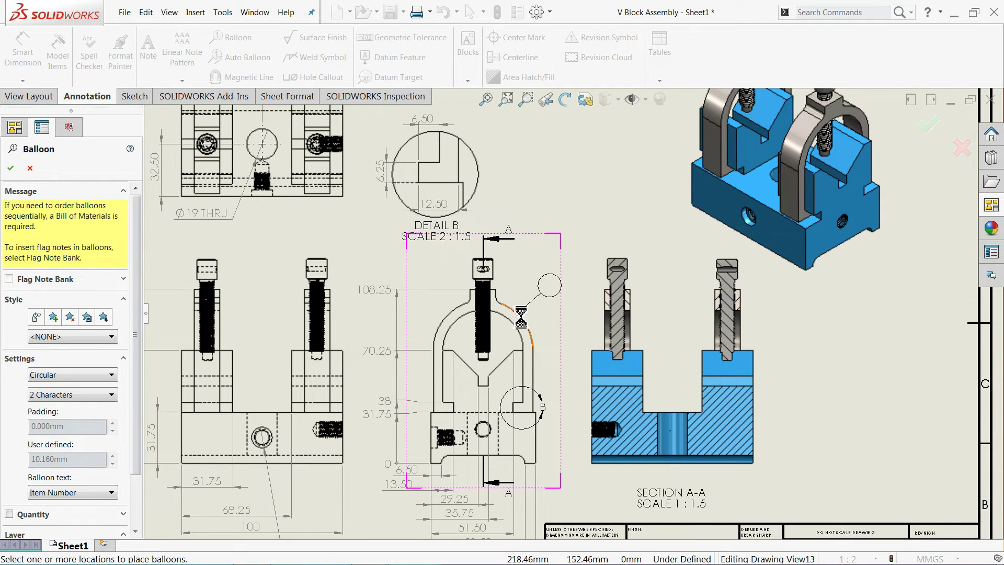
pyautogui.click(599, 357)
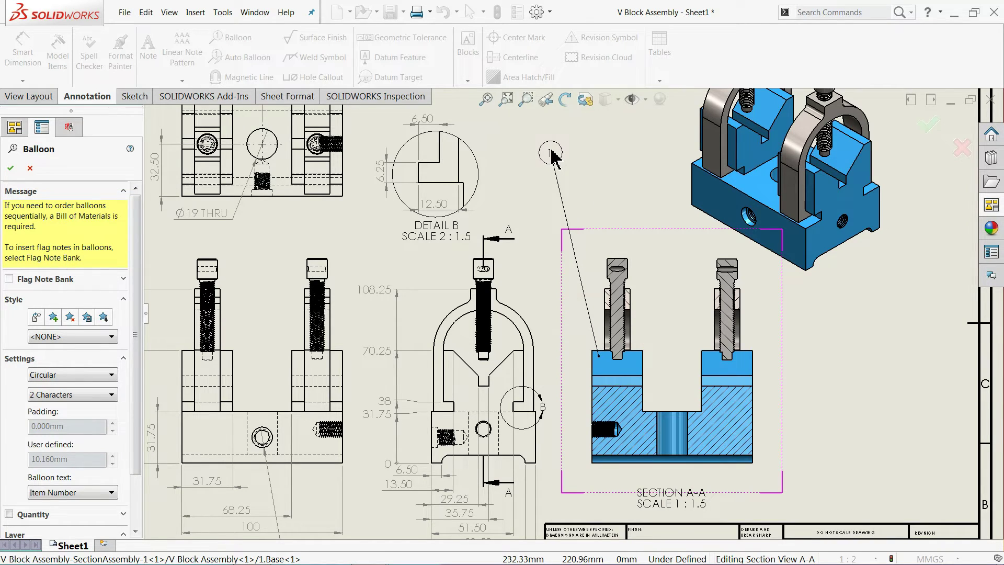
pyautogui.click(551, 152)
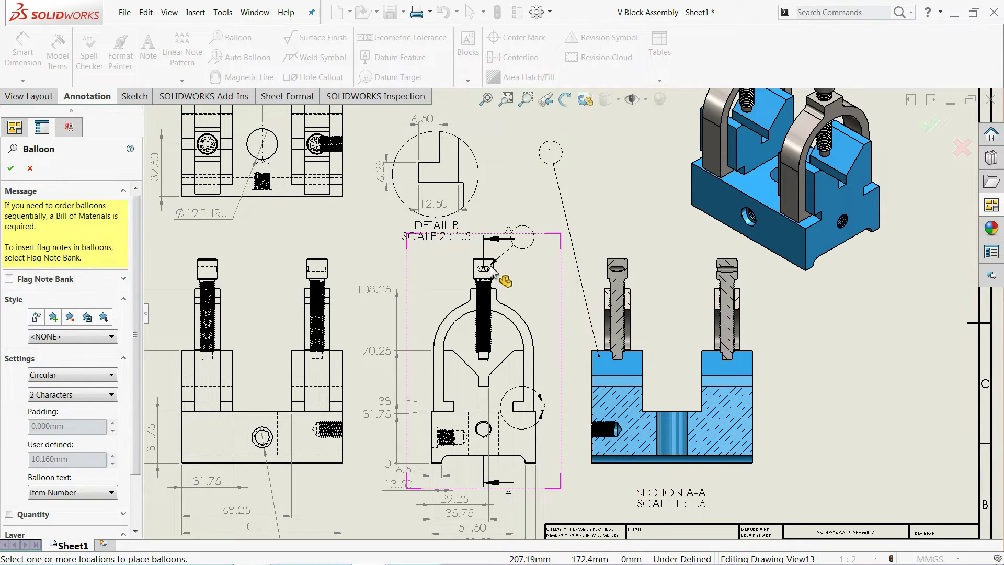
pyautogui.click(620, 277)
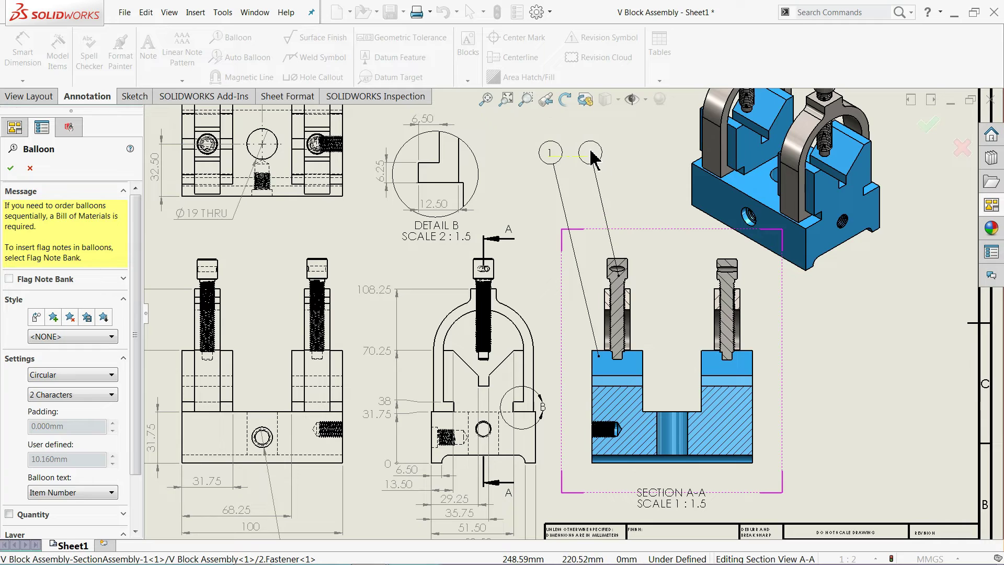
pyautogui.click(591, 153)
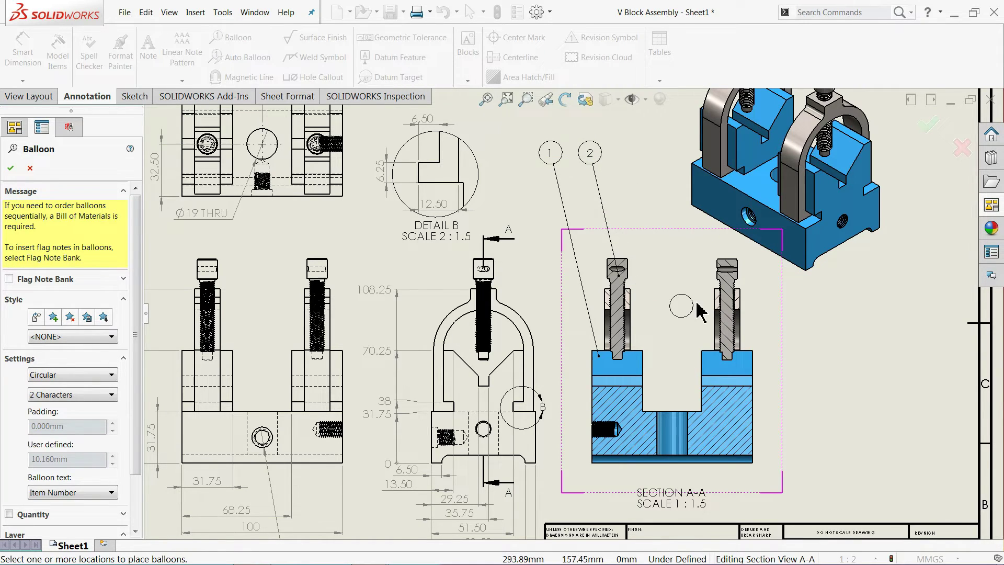
pyautogui.click(718, 297)
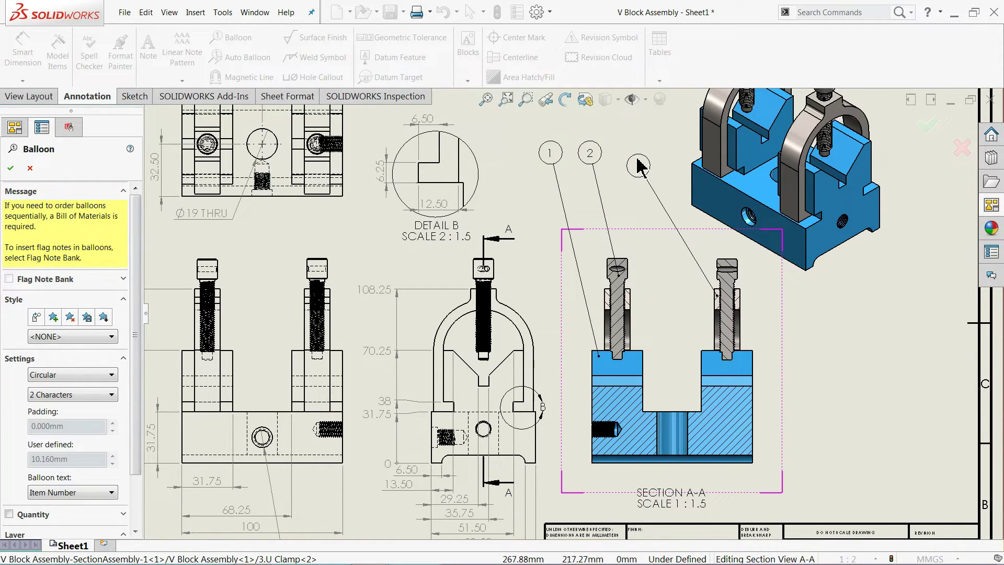
pyautogui.click(630, 152)
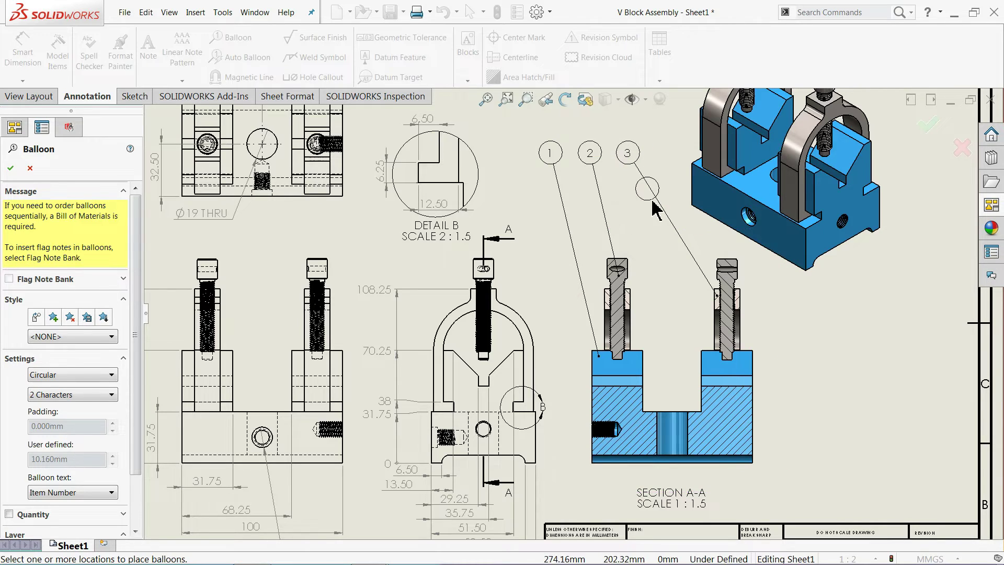
pyautogui.click(11, 169)
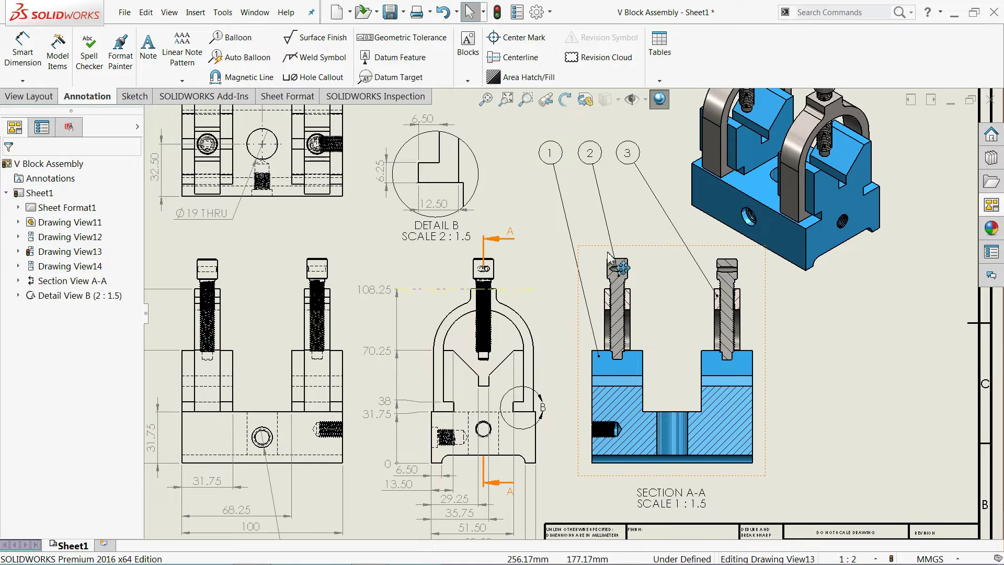
# Shift the isometric assembly view slightly to the right
pyautogui.press('f')
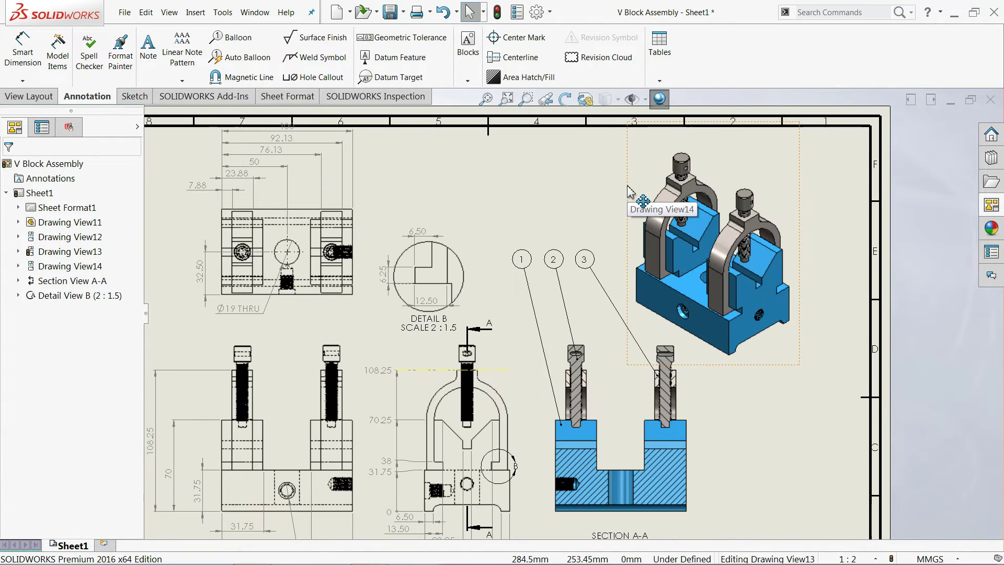
pyautogui.scroll(-2, 635, 181)
pyautogui.click(654, 178)
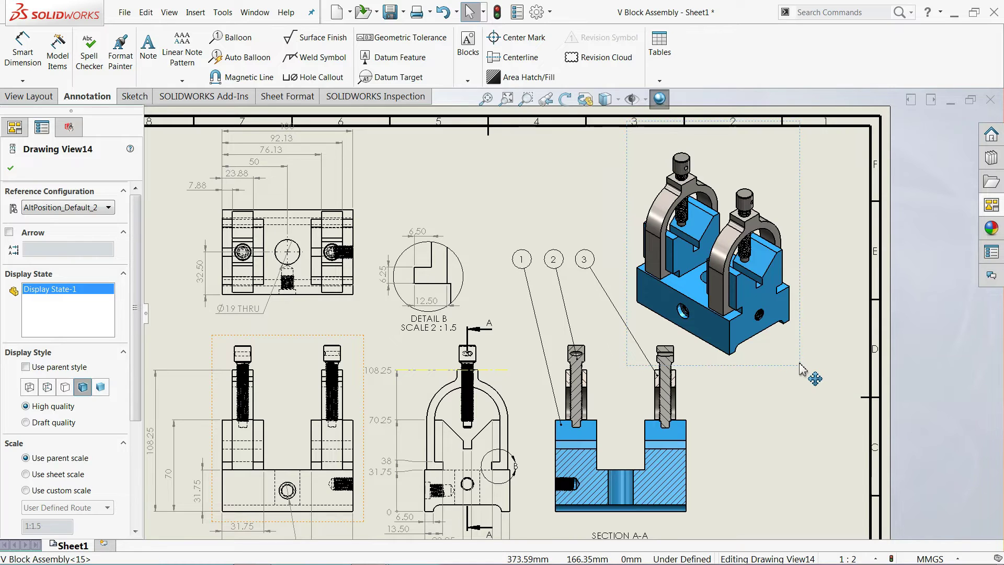
pyautogui.moveTo(801, 366); pyautogui.dragTo(835, 365)
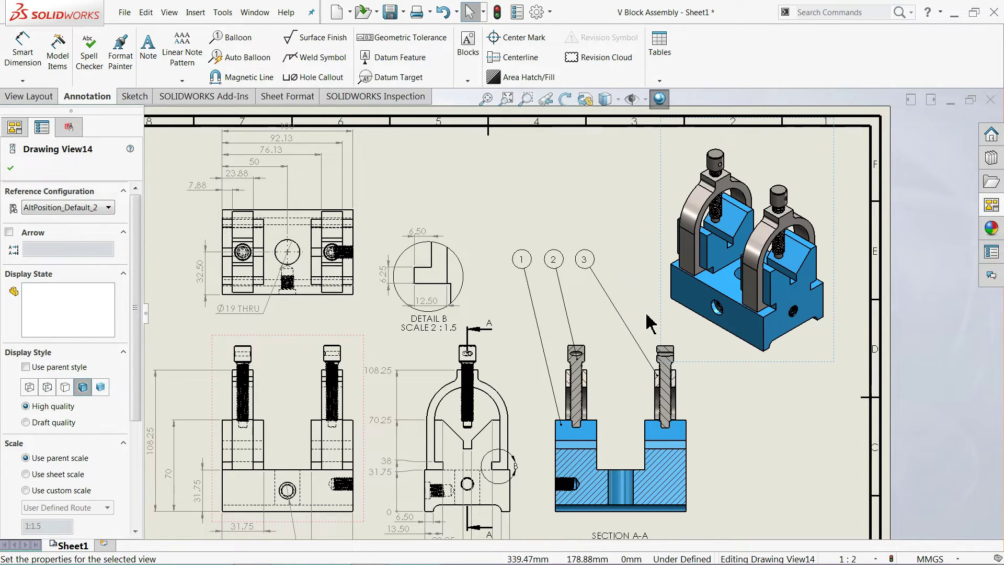
# Insert a bill of materials table at the top of the sheet
pyautogui.click(659, 79)
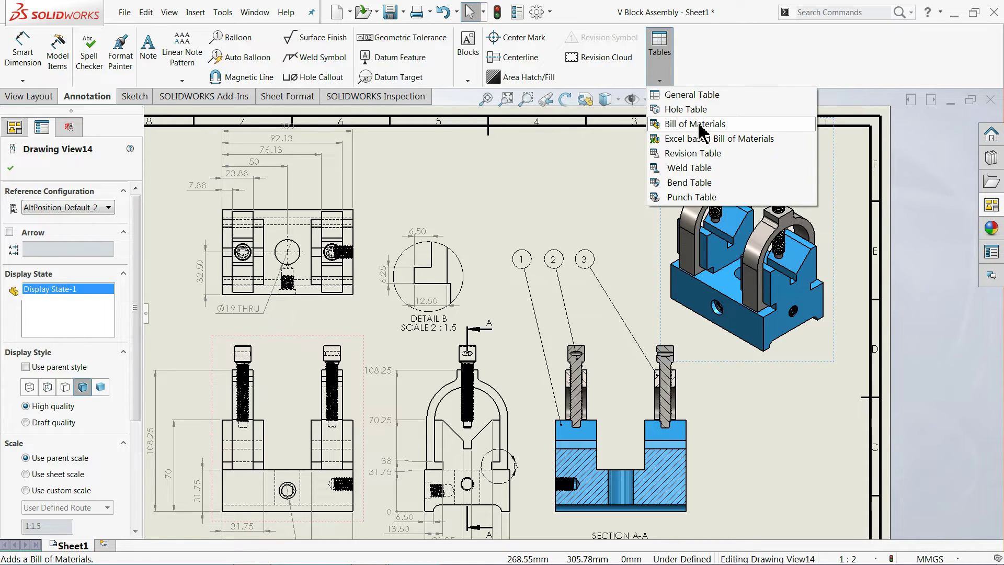
pyautogui.click(701, 131)
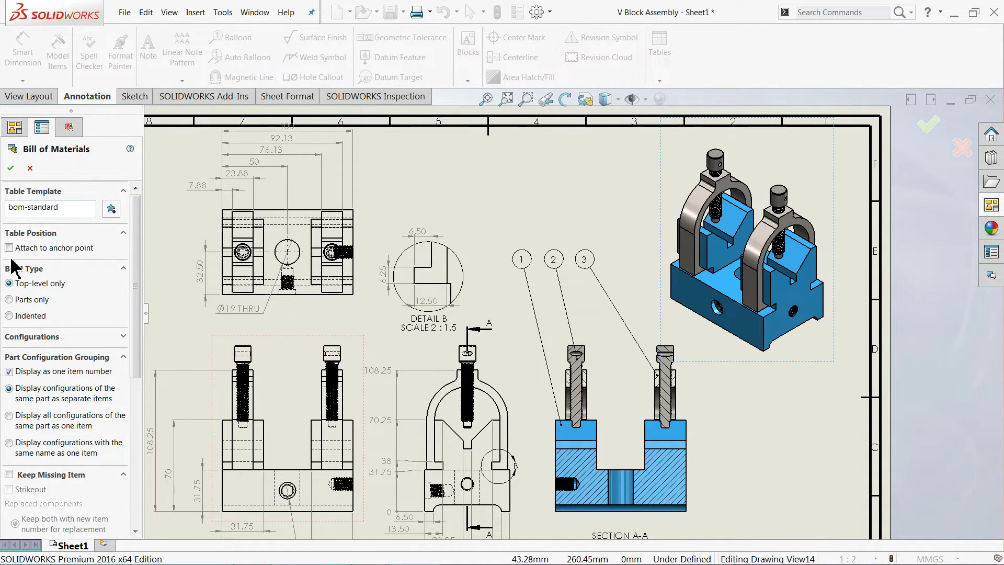
pyautogui.click(11, 169)
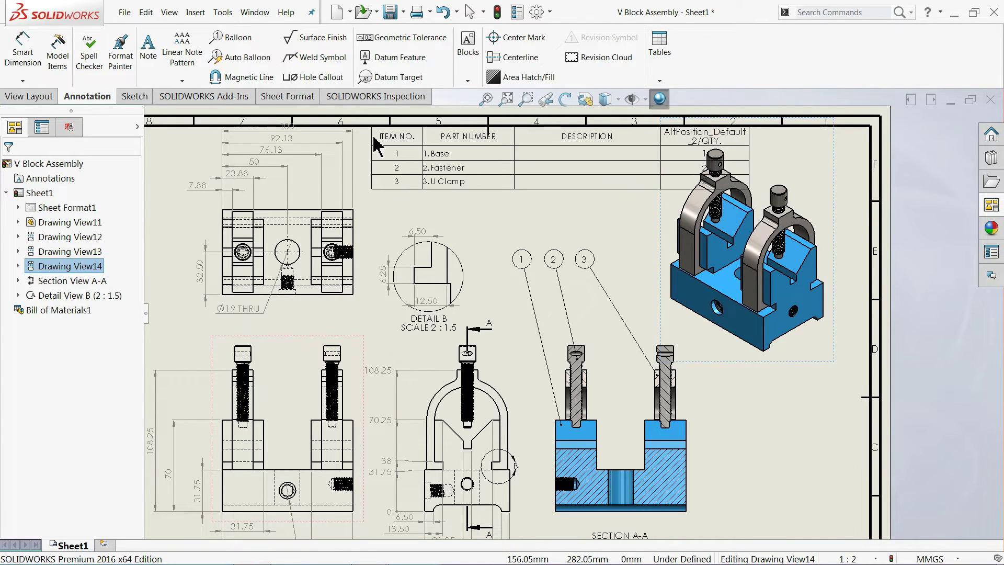
pyautogui.click(369, 148)
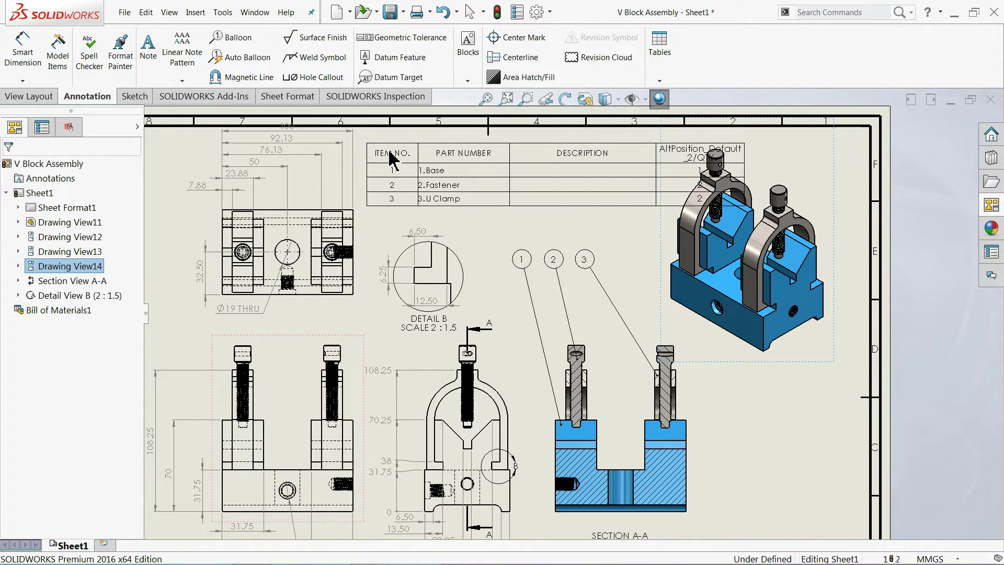
# Delete the DESCRIPTION column from the BOM and select the parts list
pyautogui.click(389, 160)
pyautogui.click(579, 140)
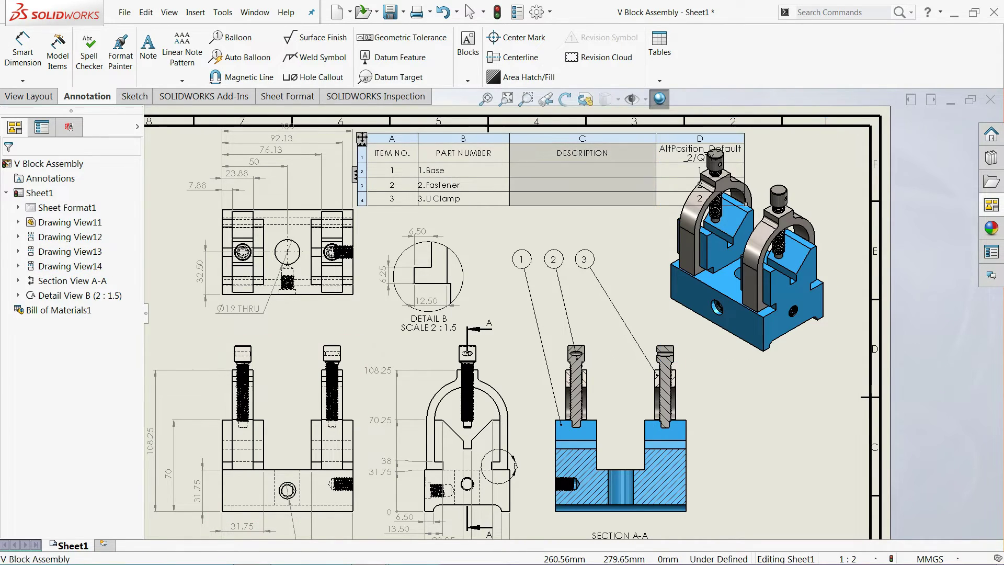
pyautogui.rightClick(579, 140)
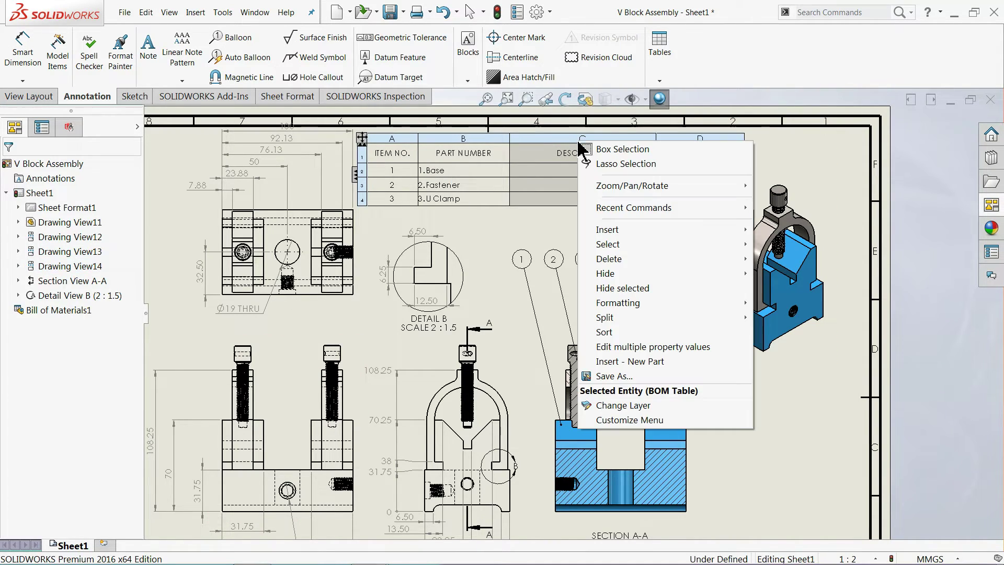
pyautogui.moveTo(609, 259)
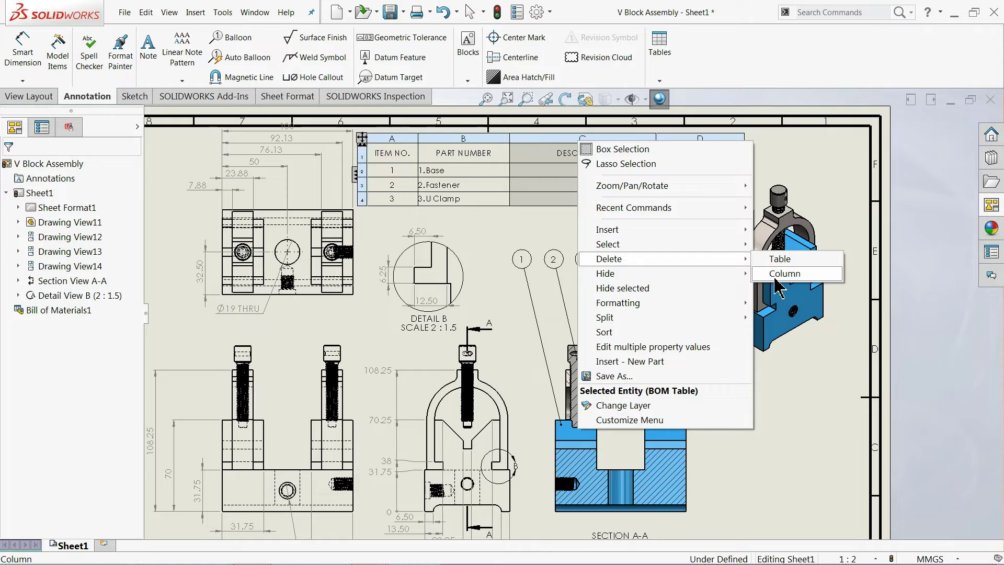
pyautogui.click(778, 288)
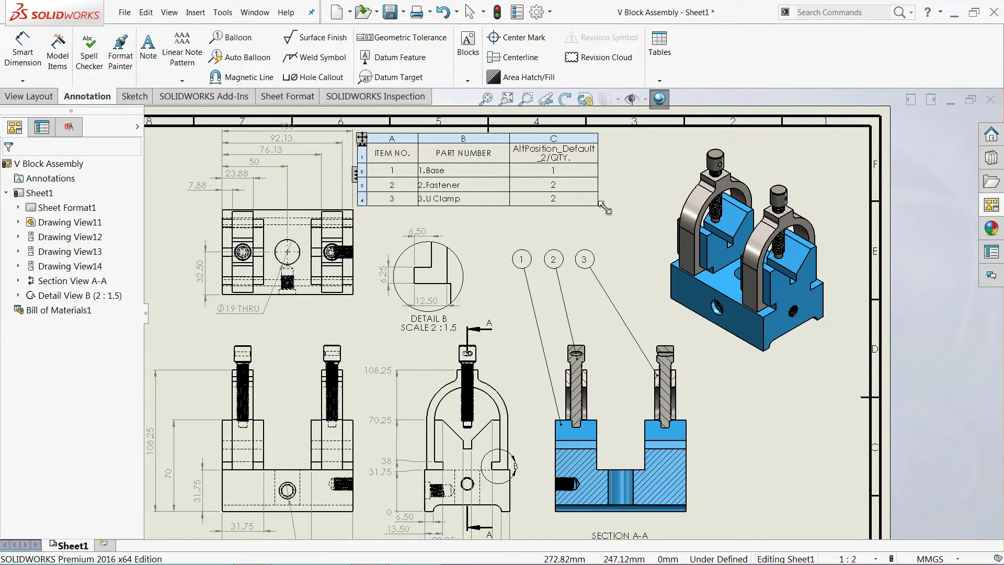
pyautogui.click(642, 222)
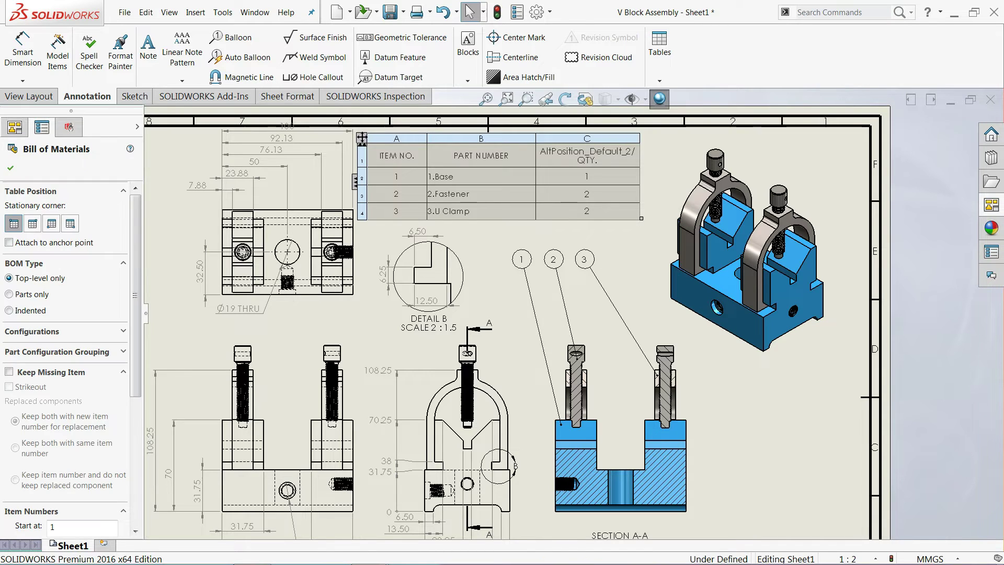
# Move the parts list up and right and make all its text bold
pyautogui.moveTo(362, 138); pyautogui.dragTo(413, 146)
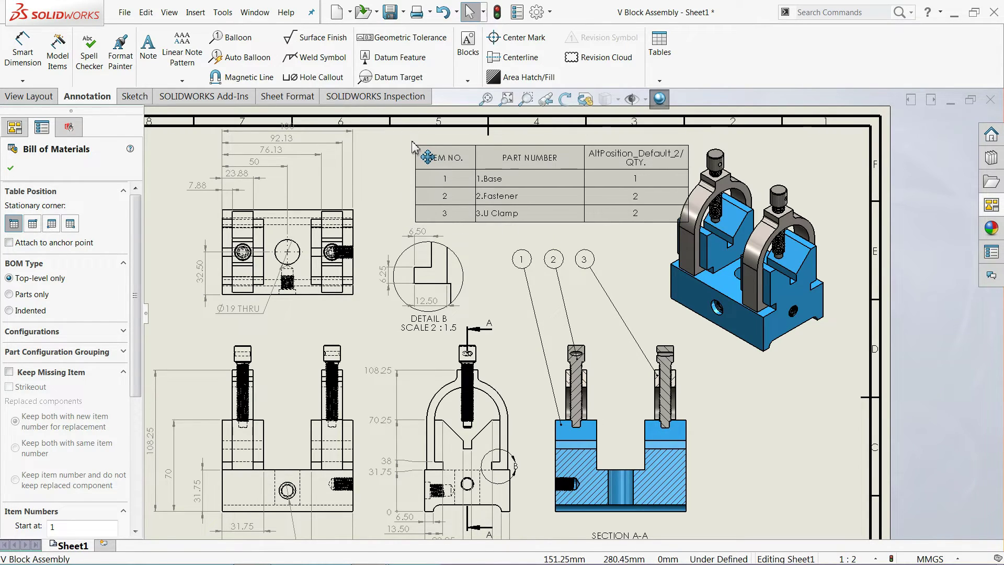
pyautogui.click(413, 147)
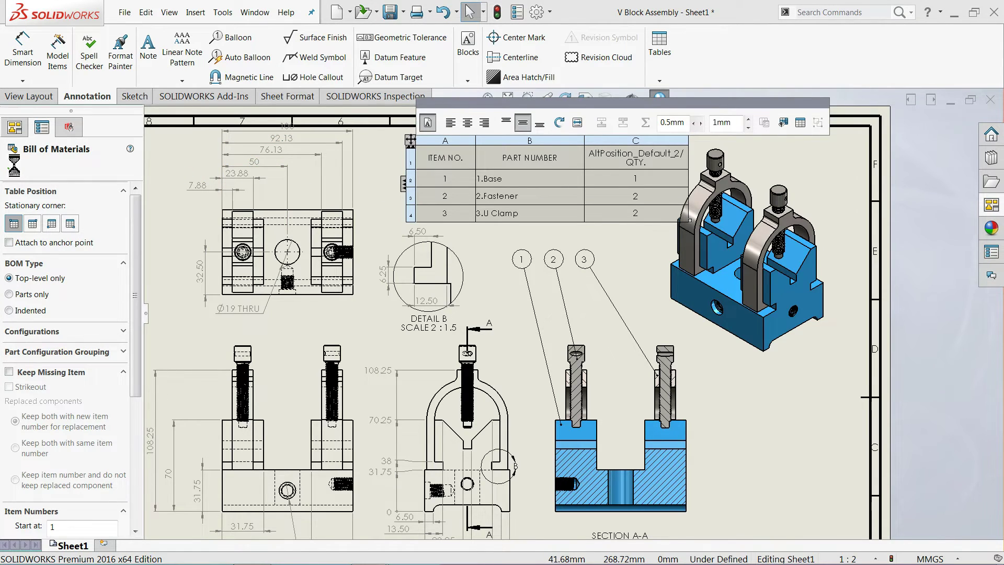
pyautogui.scroll(-1, 541, 208)
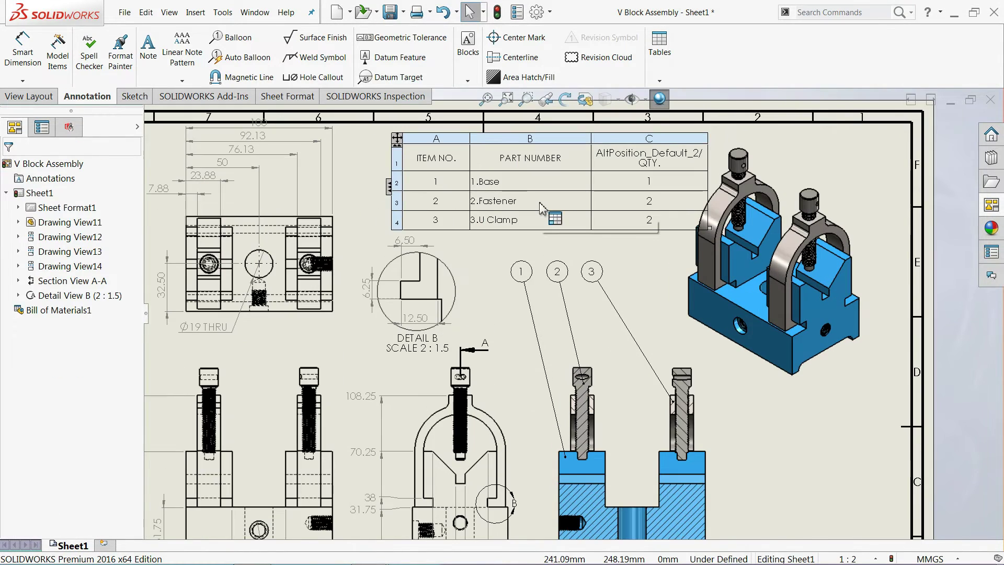
pyautogui.scroll(-1, 521, 200)
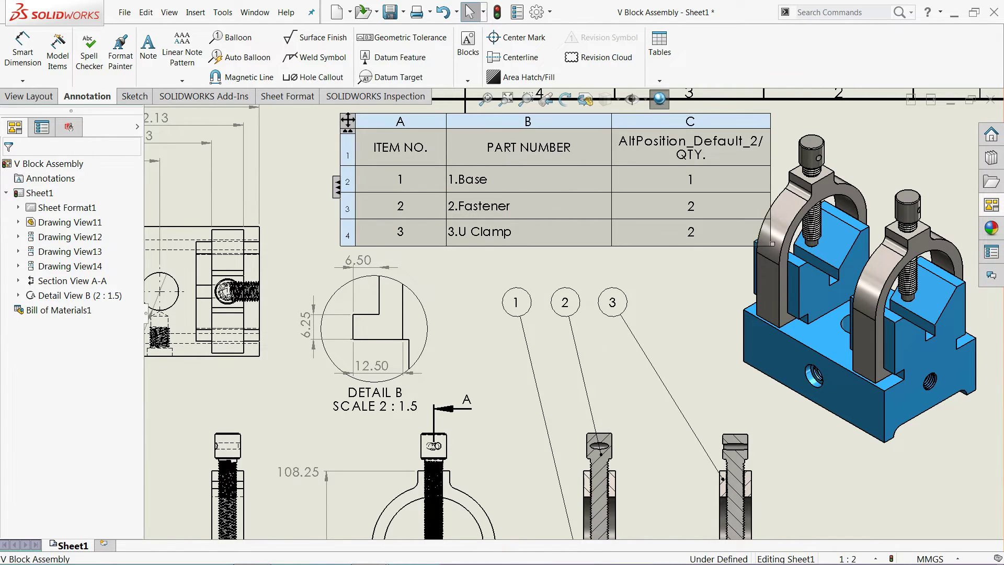
pyautogui.click(350, 127)
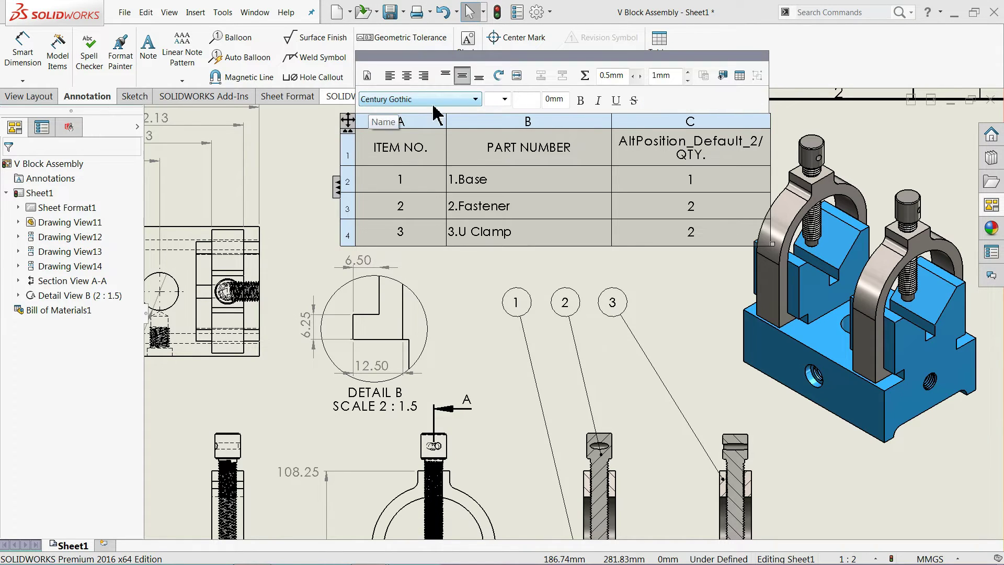
pyautogui.click(579, 101)
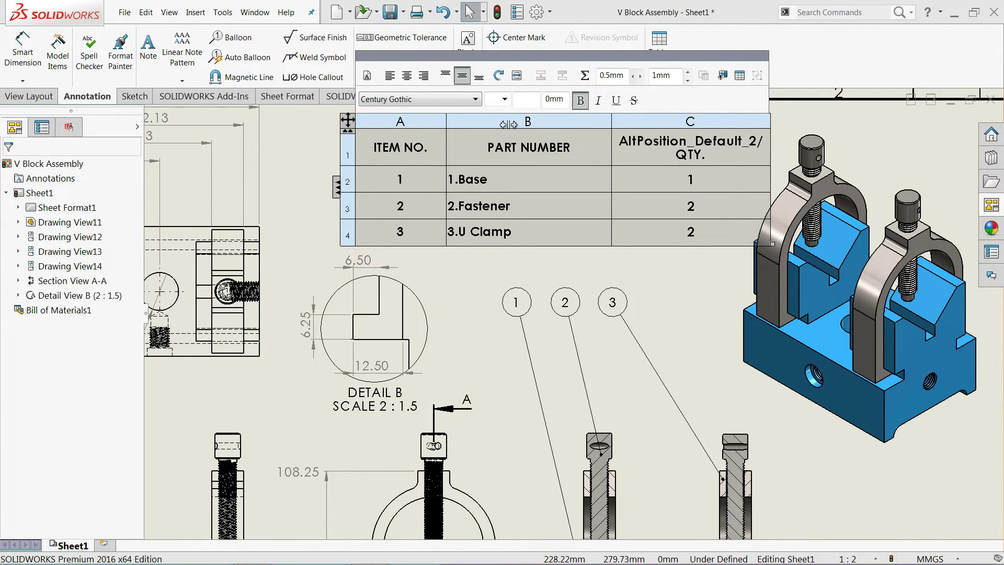
pyautogui.click(317, 141)
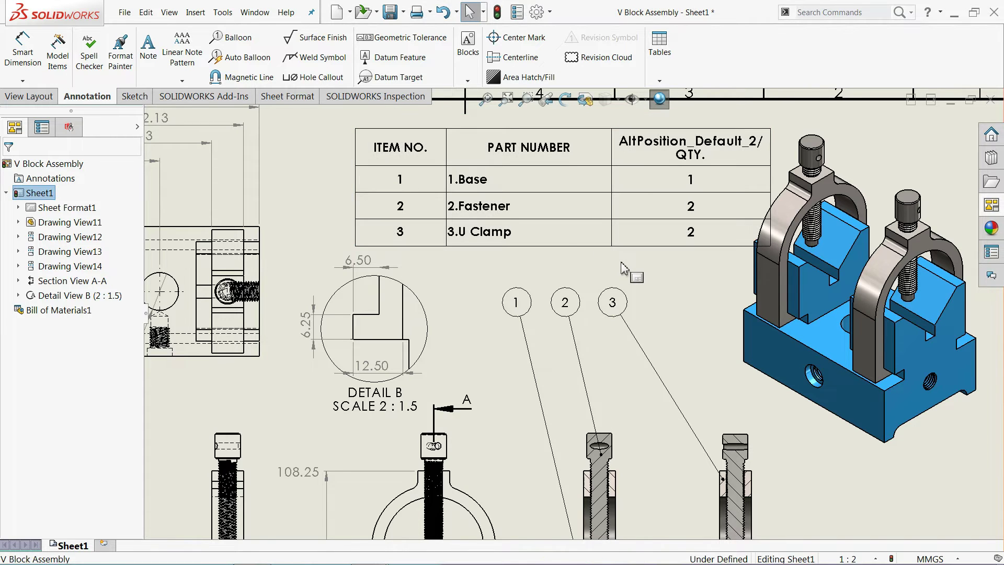
# Move the top view's 7.88 dimension stack down toward the view
pyautogui.scroll(3, 544, 240)
pyautogui.scroll(2, 539, 238)
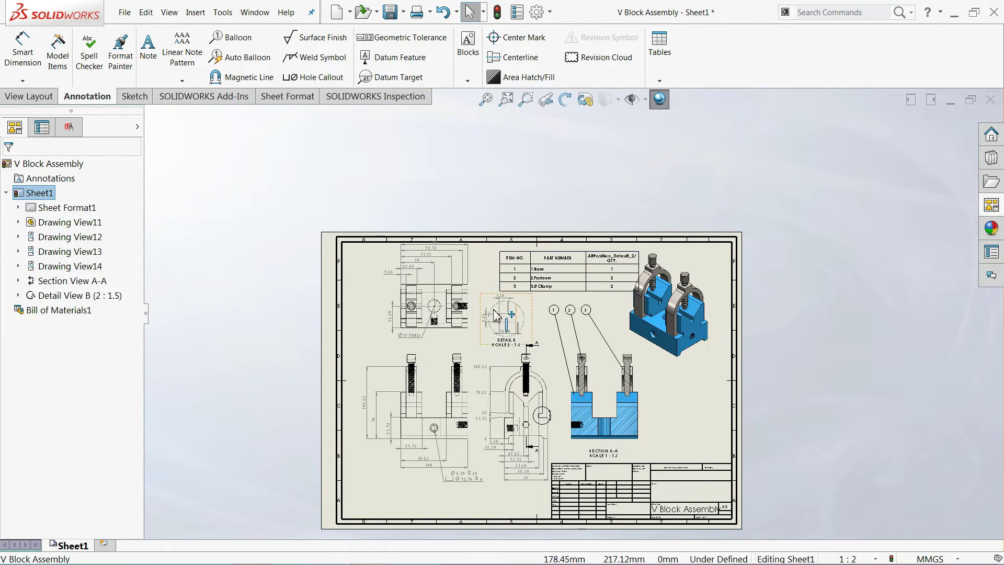
pyautogui.scroll(-2, 468, 302)
pyautogui.scroll(-2, 403, 258)
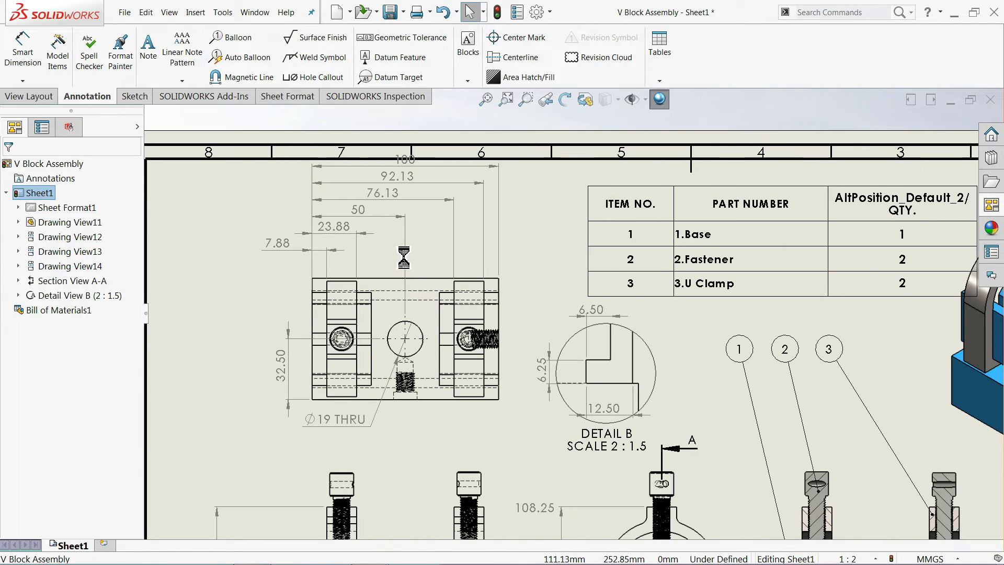
pyautogui.scroll(-1, 313, 262)
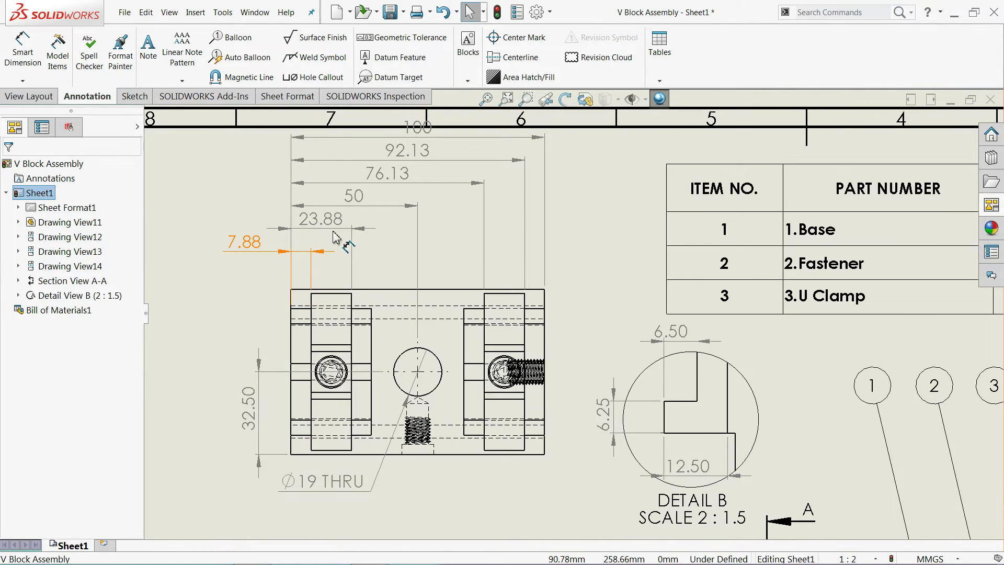
pyautogui.moveTo(255, 248); pyautogui.dragTo(253, 264)
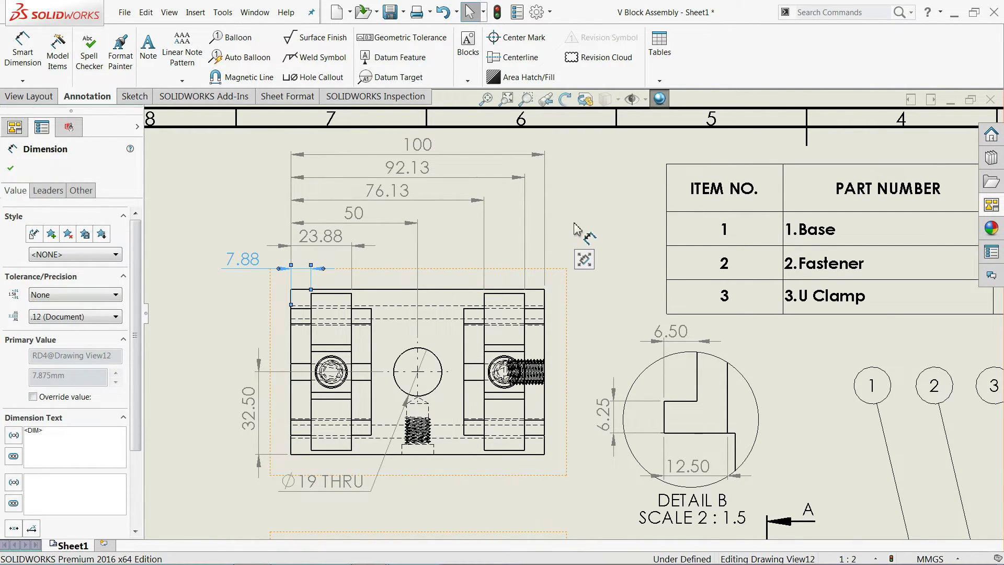
# Nudge the isometric view slightly right and down
pyautogui.scroll(2, 592, 240)
pyautogui.scroll(3, 592, 240)
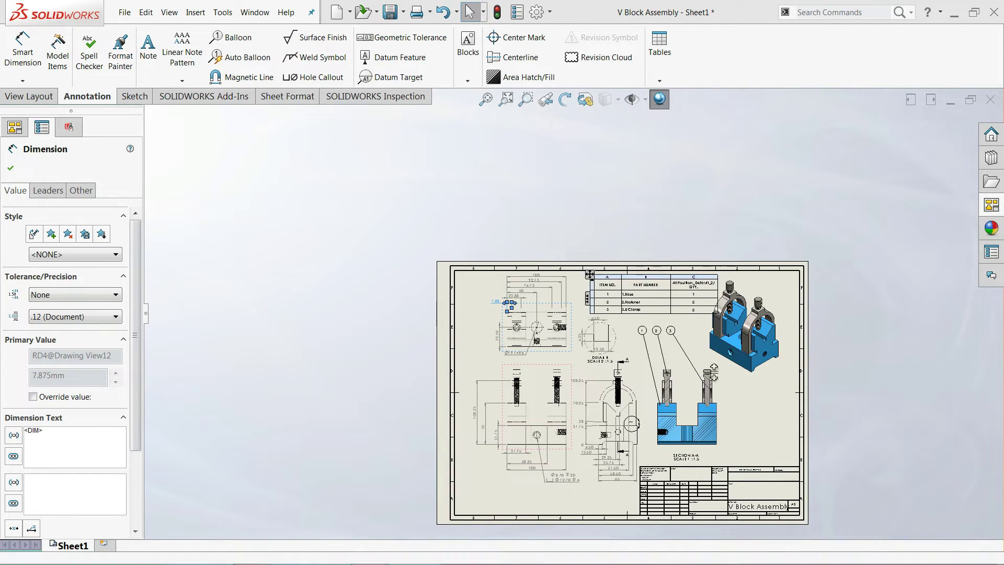
pyautogui.scroll(-2, 721, 388)
pyautogui.scroll(-2, 743, 393)
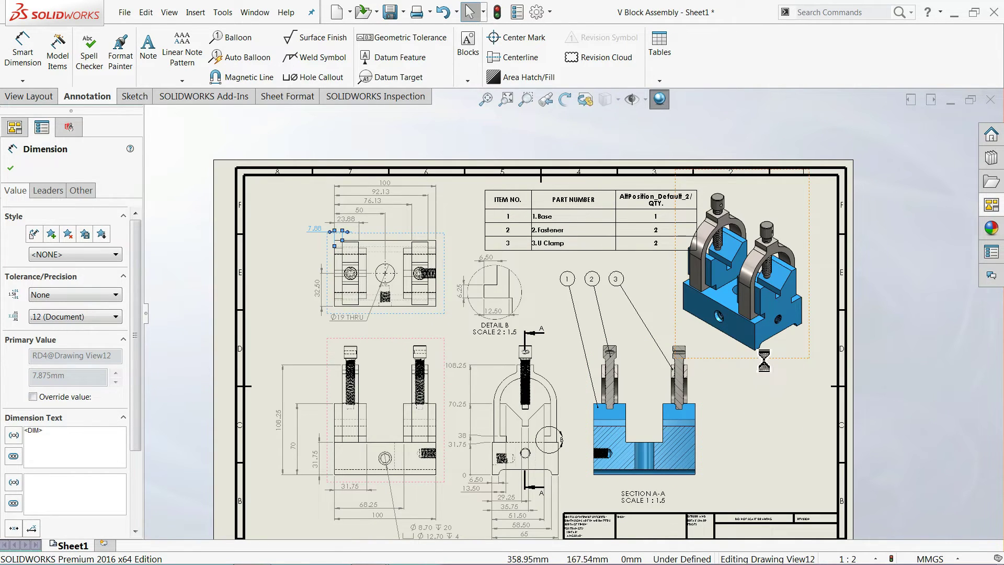
pyautogui.moveTo(764, 366); pyautogui.dragTo(773, 368)
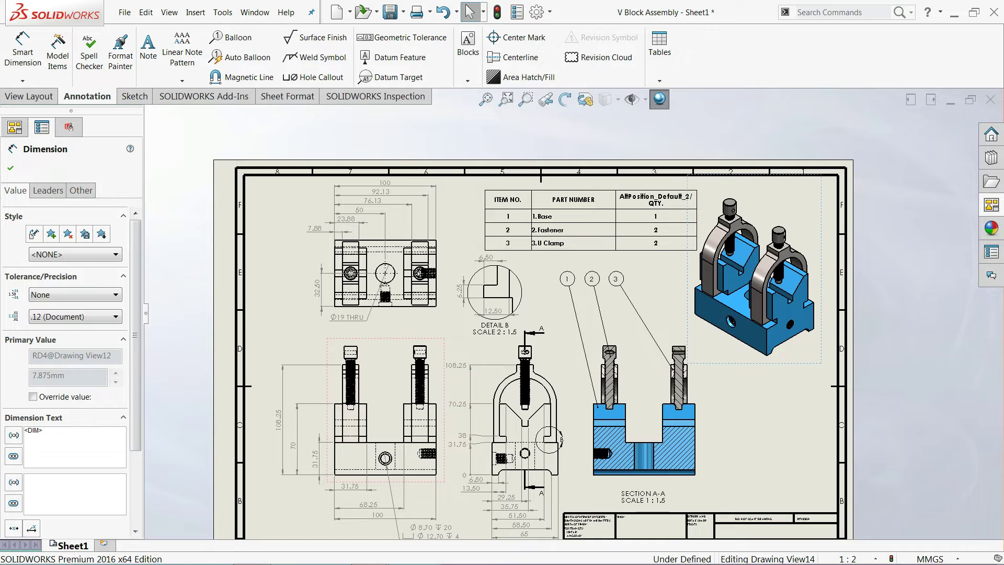
pyautogui.click(774, 369)
pyautogui.scroll(2, 599, 317)
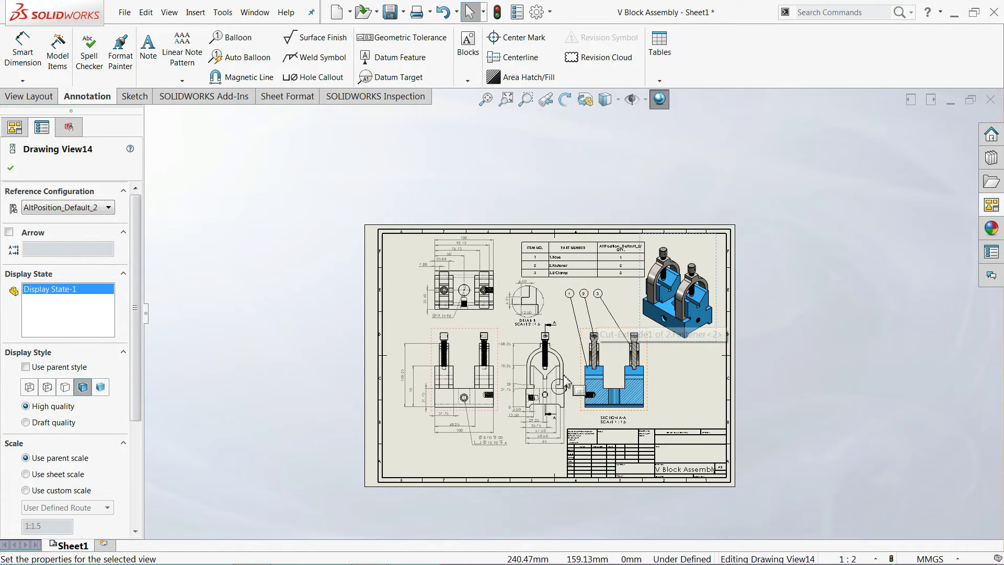
pyautogui.scroll(-1, 570, 397)
pyautogui.scroll(-1, 601, 392)
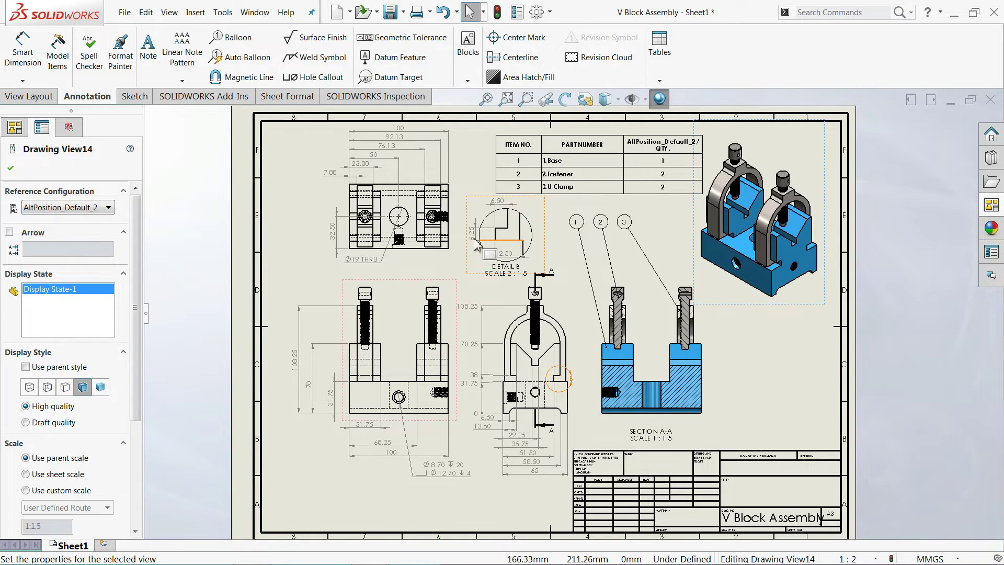
pyautogui.click(38, 97)
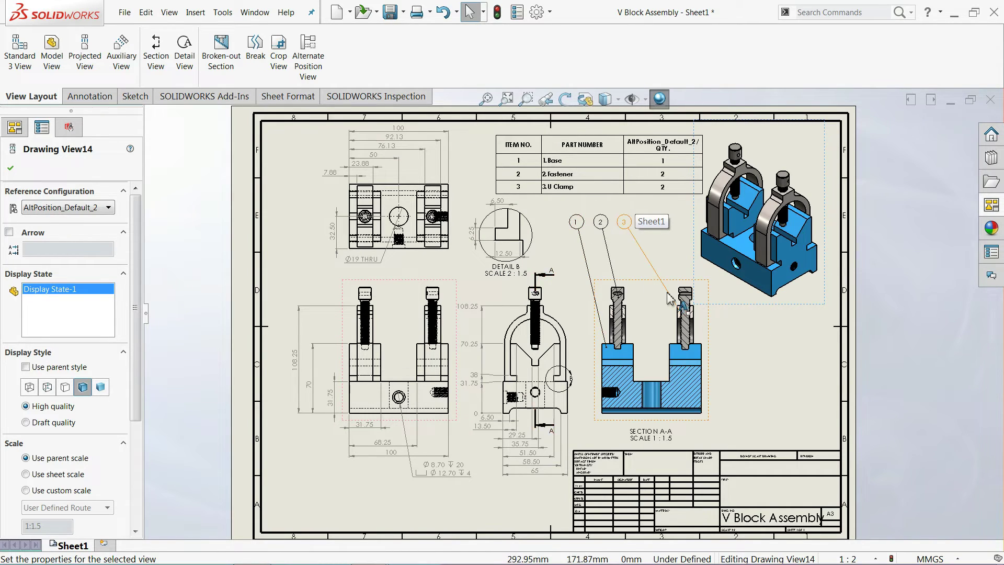
# Switch to Edit Sheet Format and select the note in the title block's TITLE field
pyautogui.press('f')
pyautogui.click(10, 171)
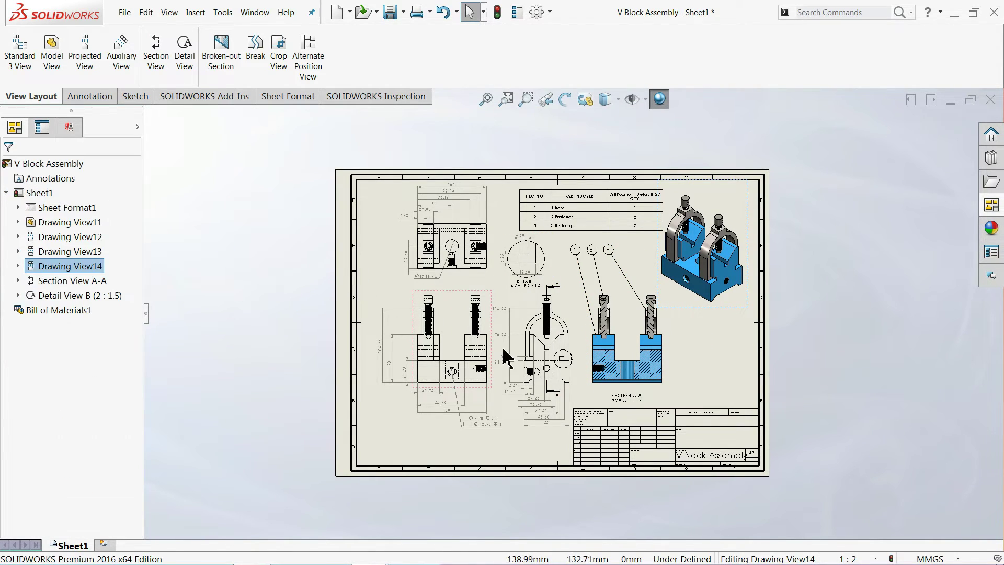
pyautogui.scroll(-2, 695, 456)
pyautogui.scroll(-2, 708, 464)
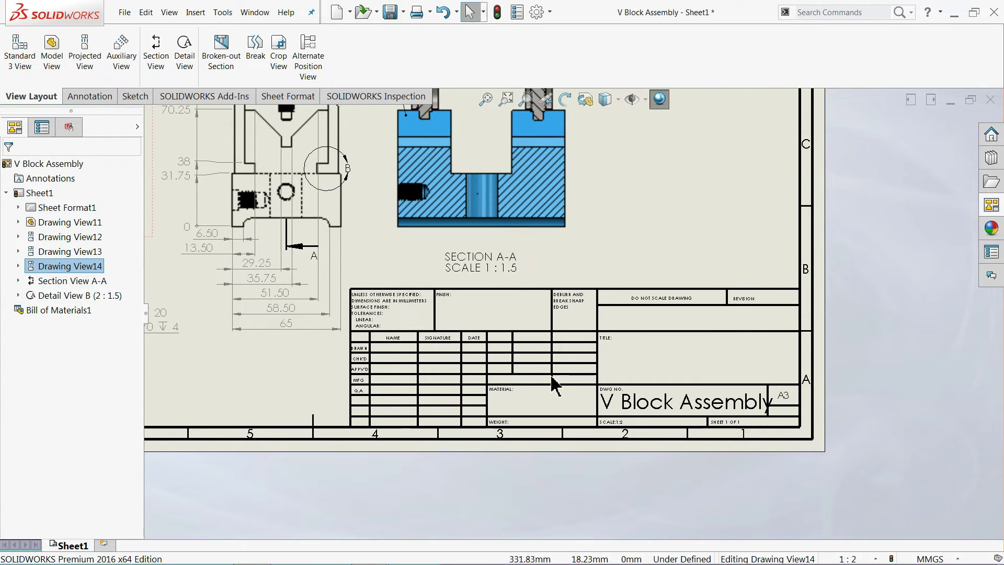
pyautogui.scroll(-2, 615, 325)
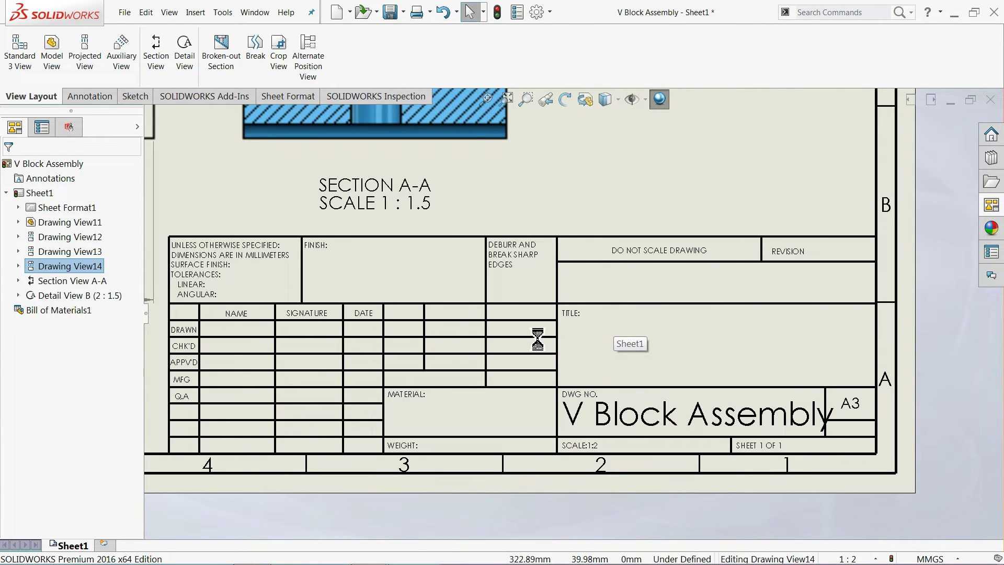
pyautogui.rightClick(535, 341)
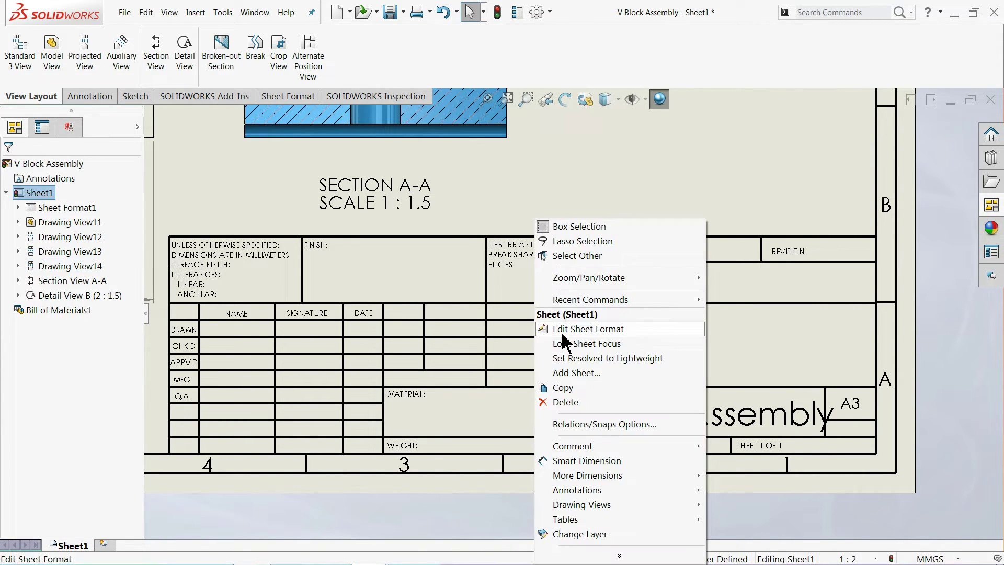
pyautogui.click(574, 338)
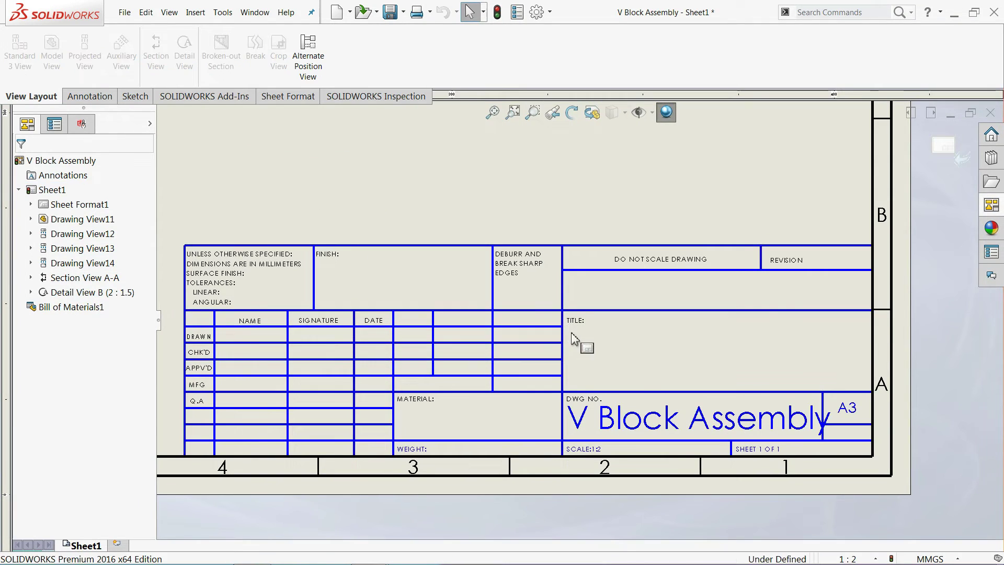
pyautogui.click(617, 365)
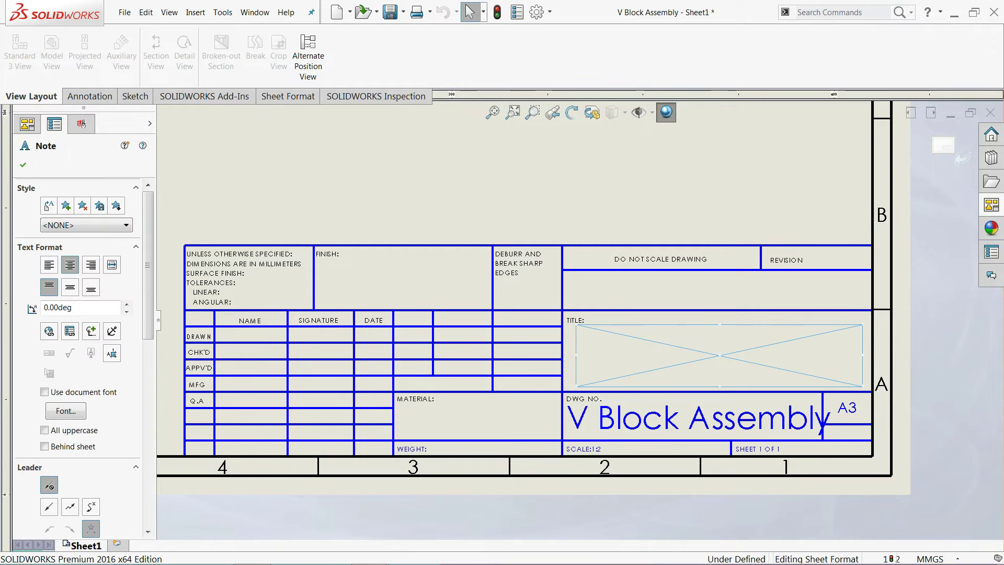
# Enter 'V BLCOK ASSEMBLY' as the title note and make it bold italic
pyautogui.doubleClick(611, 353)
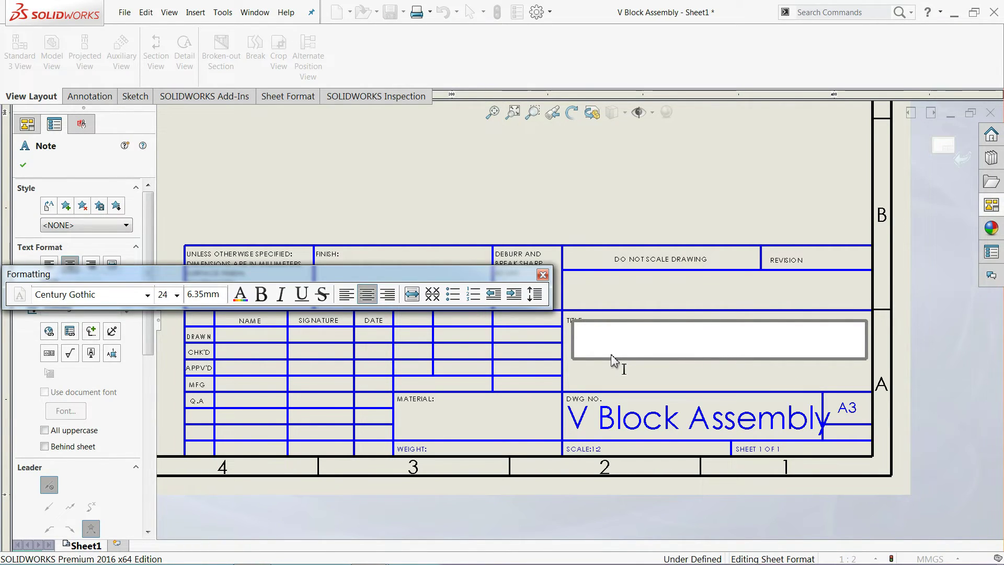
pyautogui.write('V BLCO')
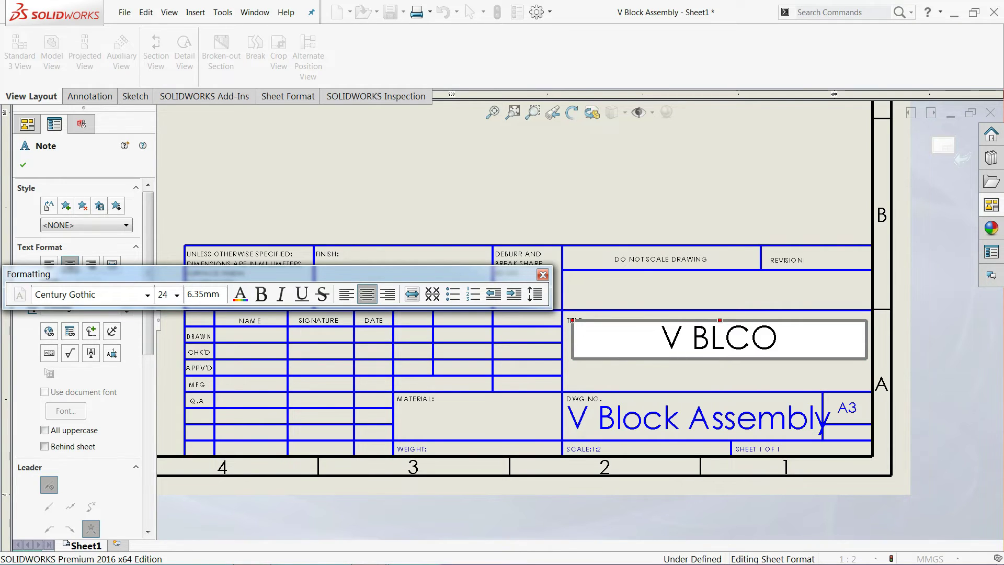
pyautogui.write('K A')
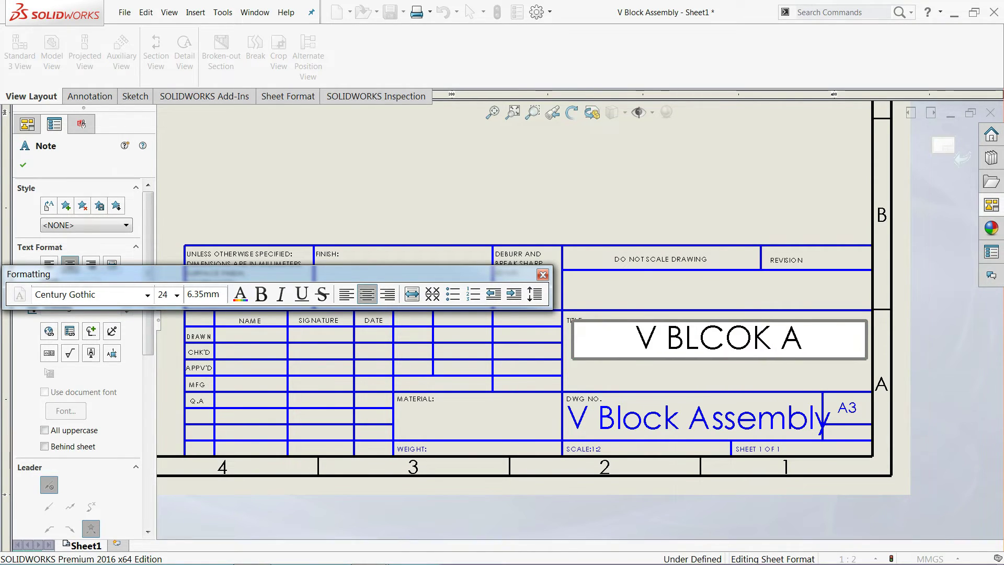
pyautogui.write('SSEMBLY')
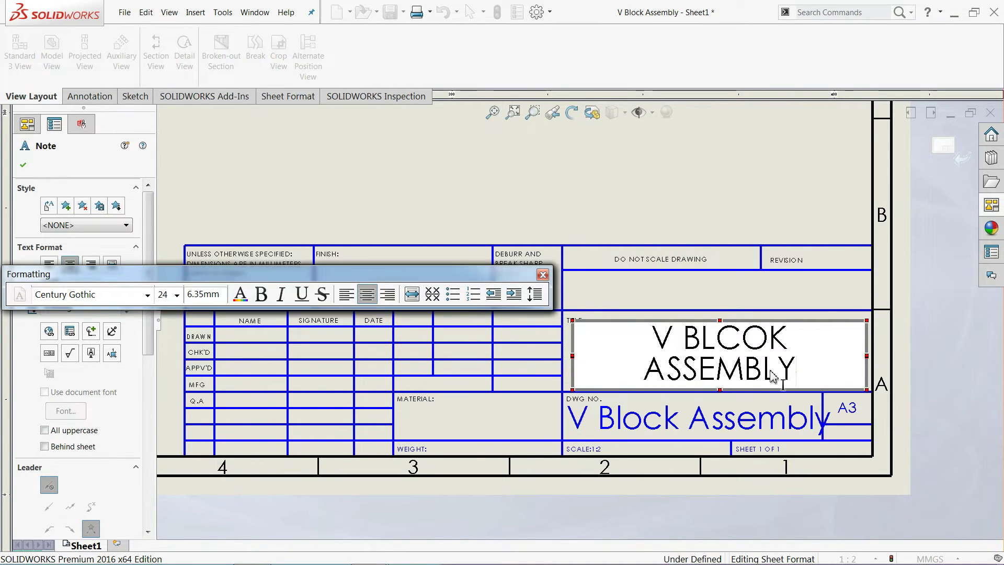
pyautogui.moveTo(779, 369); pyautogui.dragTo(656, 333)
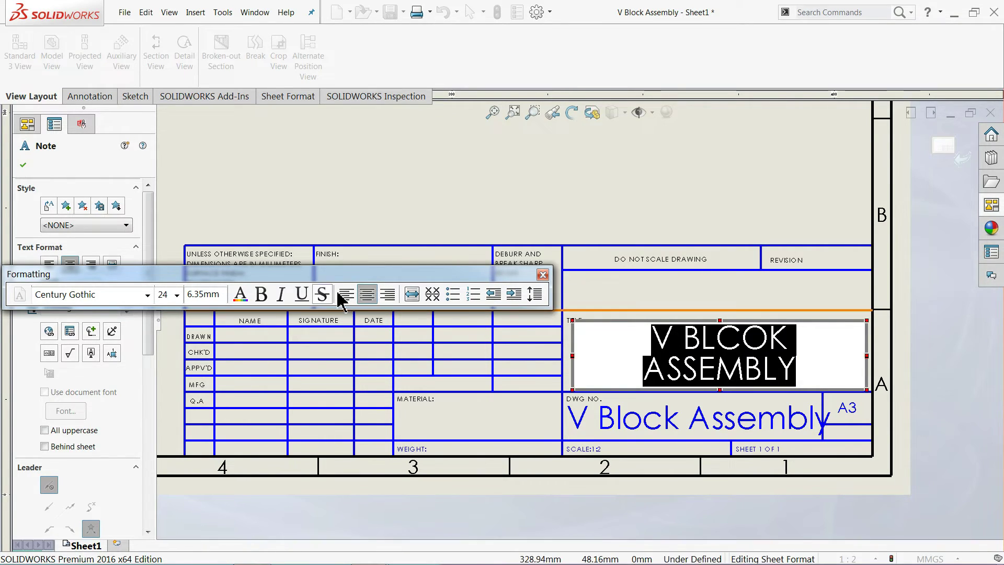
pyautogui.click(259, 295)
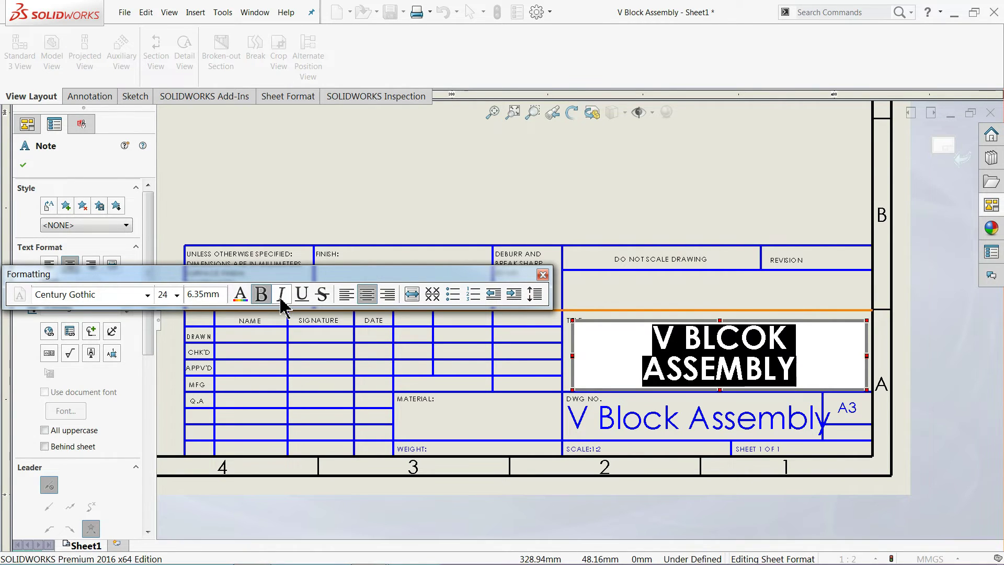
pyautogui.click(278, 297)
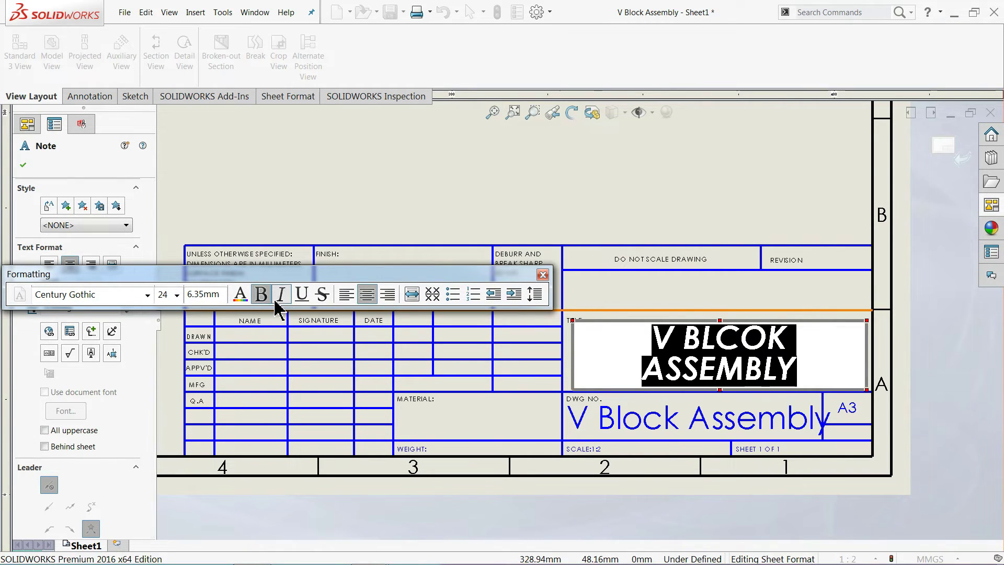
# Colour the title text red and set it to 16-point
pyautogui.click(241, 295)
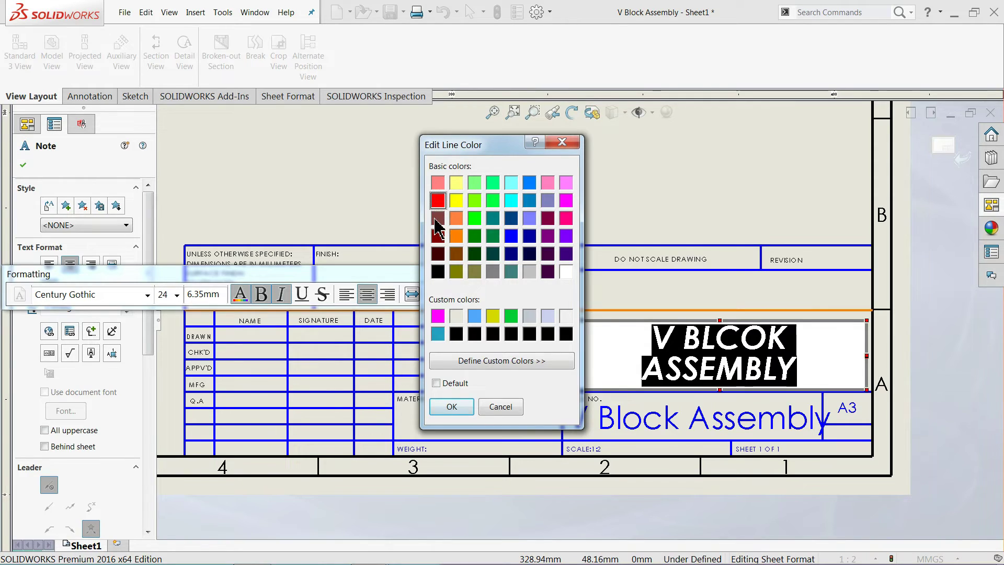
pyautogui.click(440, 407)
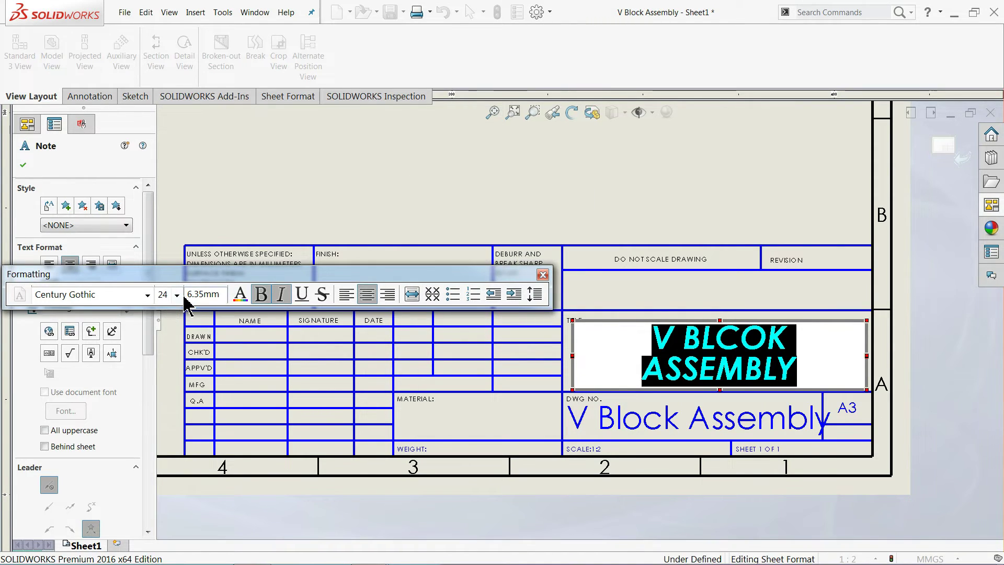
pyautogui.click(178, 295)
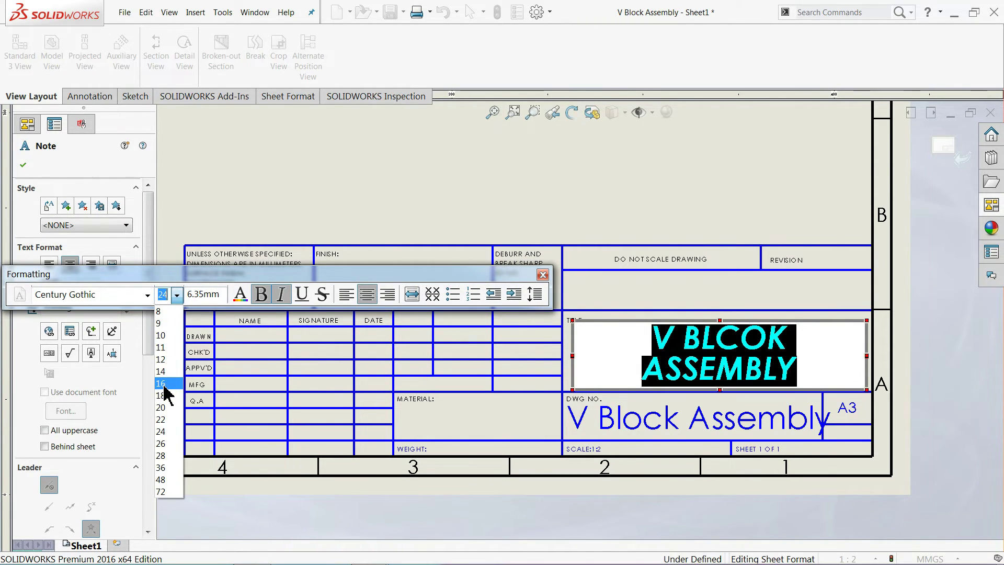
pyautogui.click(167, 396)
pyautogui.moveTo(820, 335); pyautogui.dragTo(621, 334)
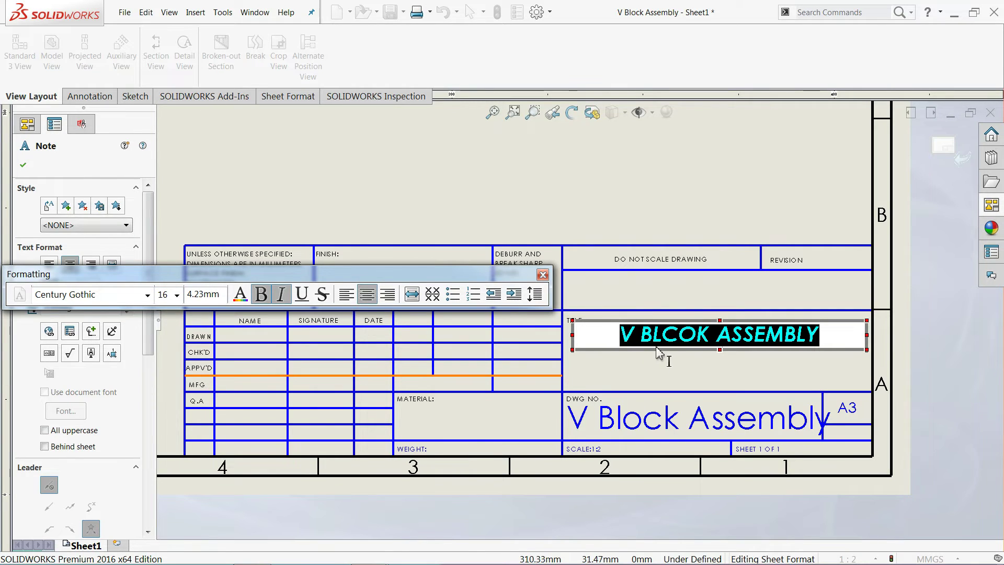
pyautogui.click(543, 274)
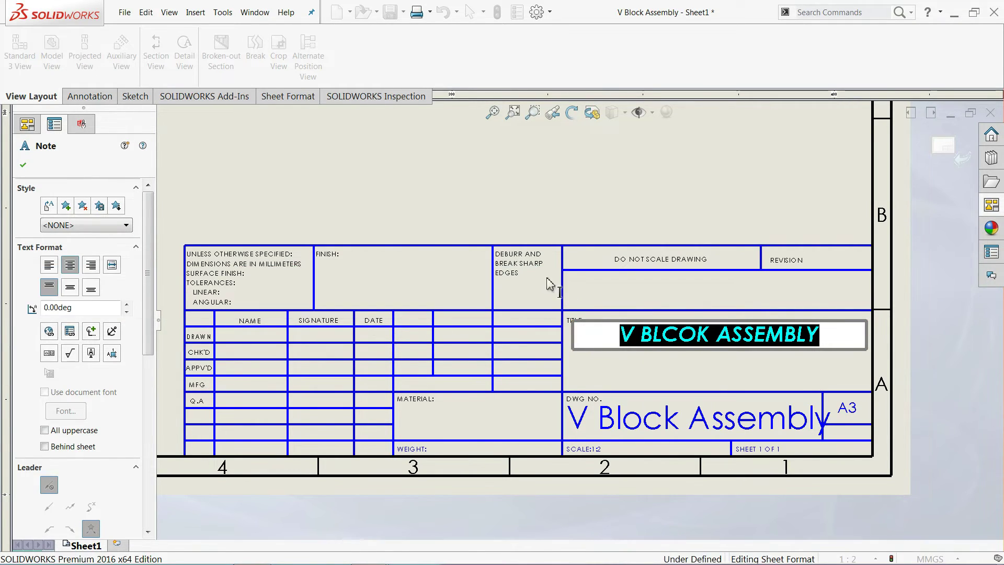
pyautogui.click(599, 296)
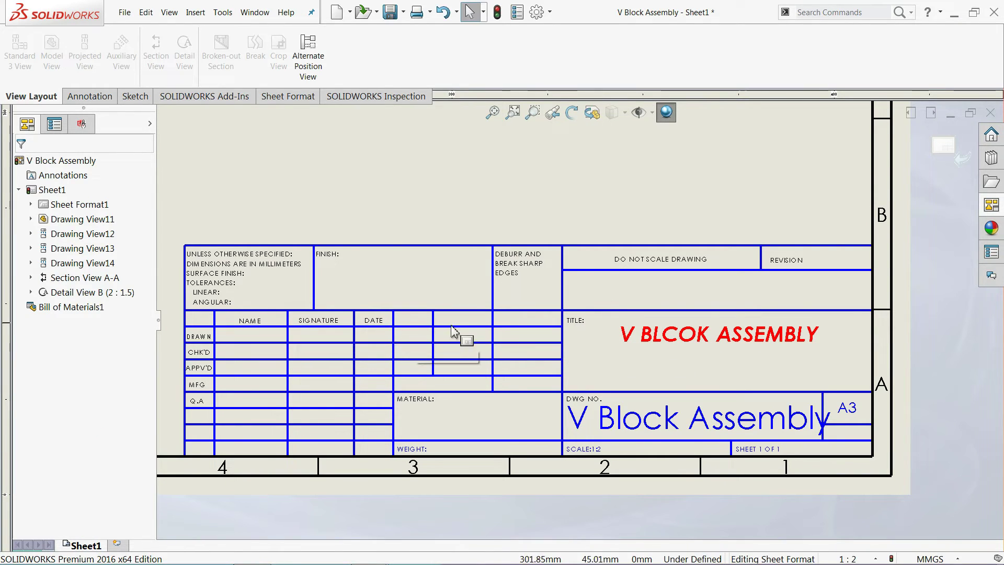
# Set the DWG NO. 'V Block Assembly' note to 20-point text
pyautogui.scroll(1, 399, 304)
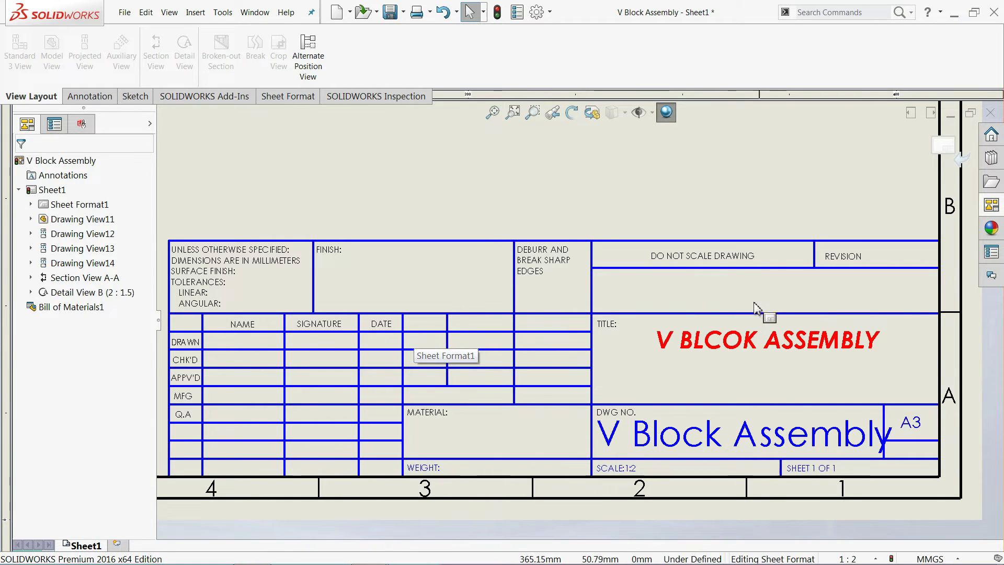
pyautogui.click(758, 435)
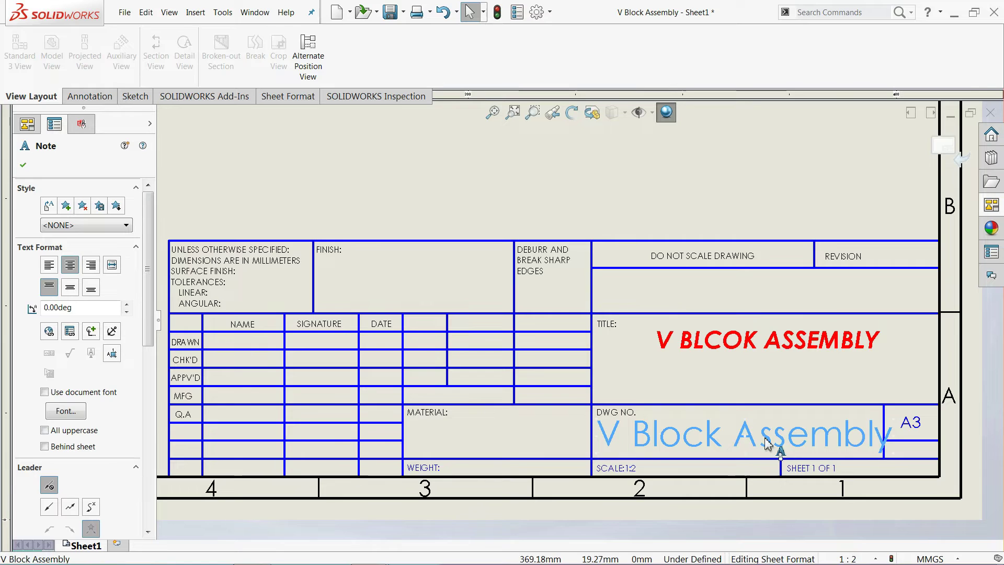
pyautogui.doubleClick(766, 444)
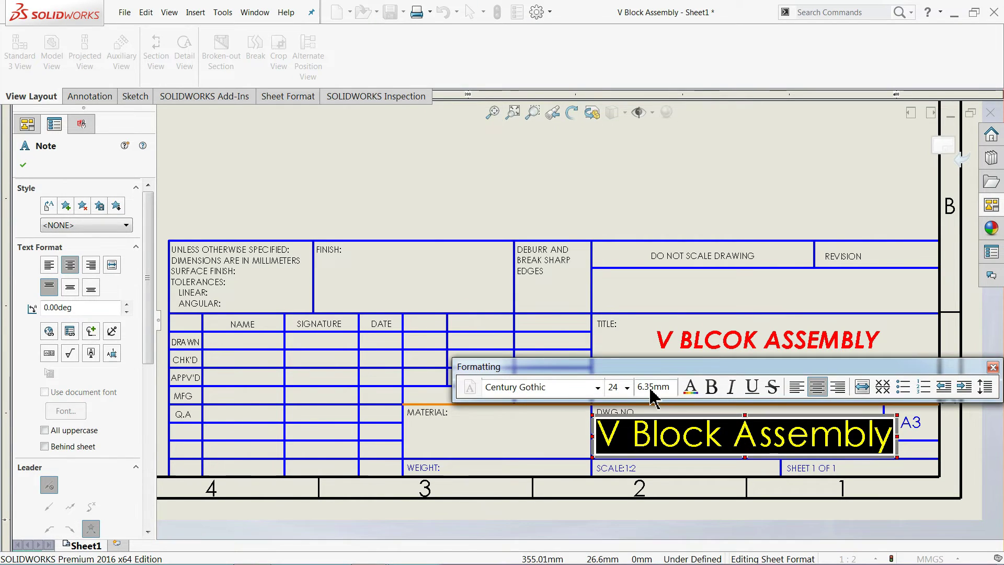
pyautogui.click(627, 387)
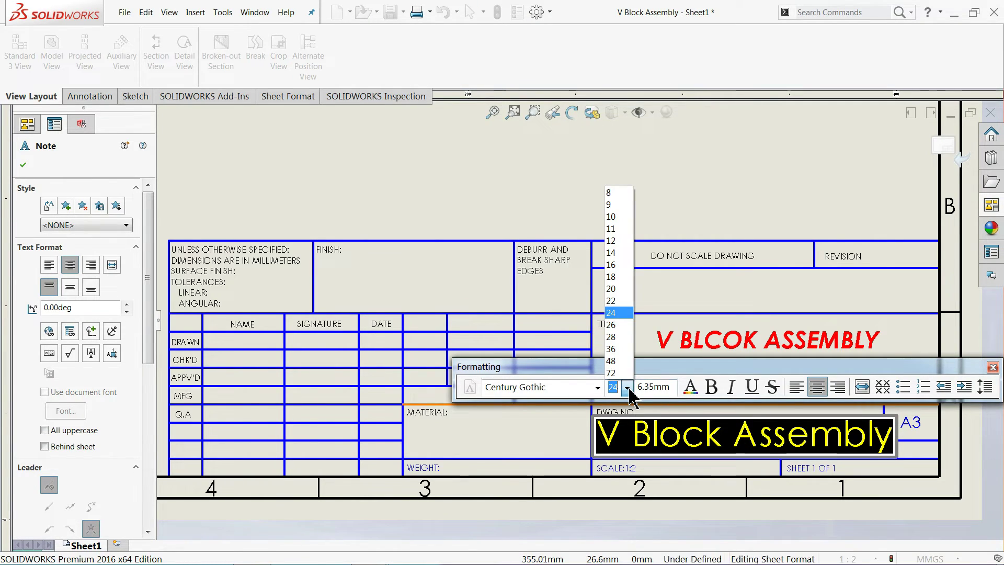
pyautogui.click(611, 289)
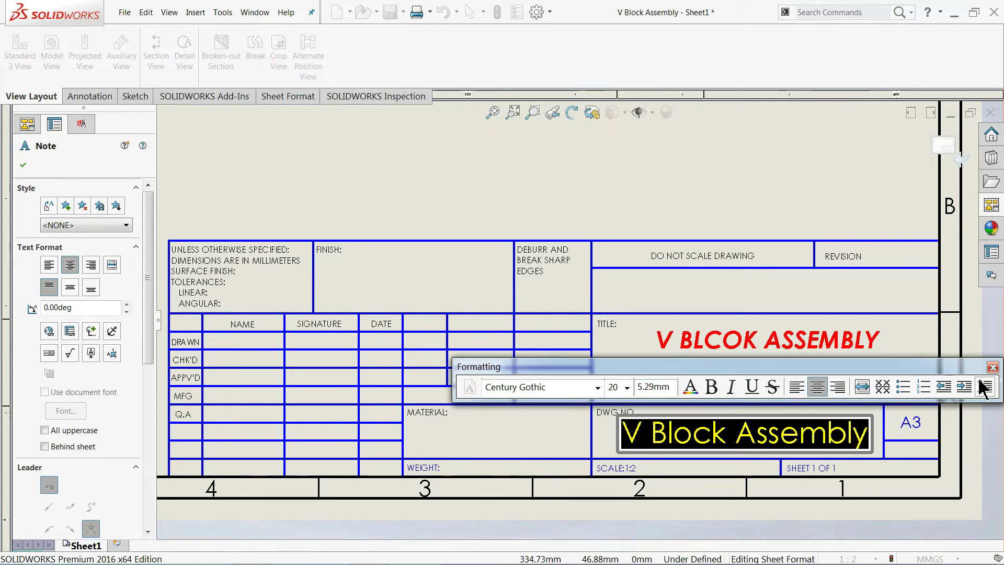
pyautogui.click(993, 368)
pyautogui.click(666, 363)
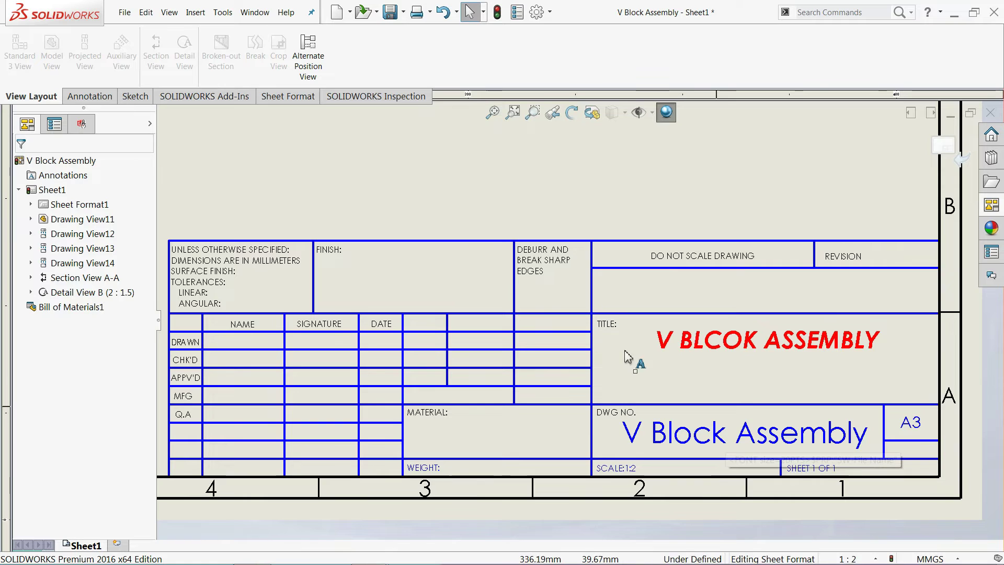
# Leave sheet format editing and return to editing the drawing sheet
pyautogui.rightClick(571, 341)
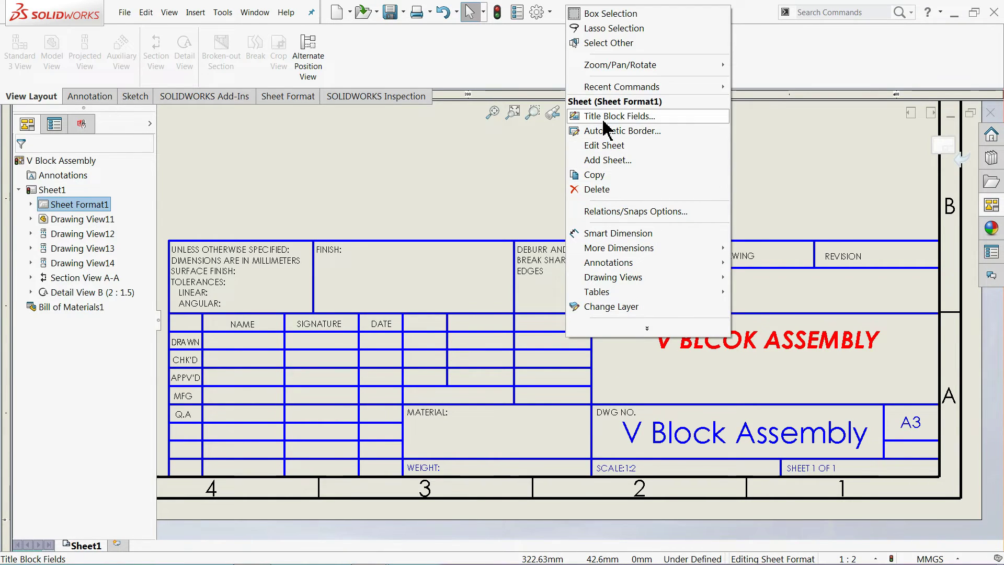
pyautogui.click(597, 150)
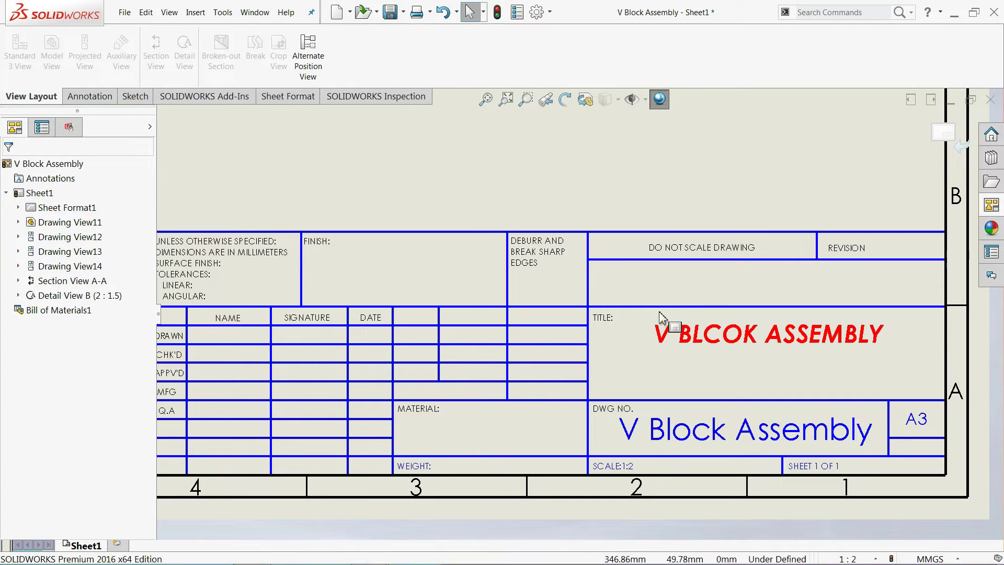
pyautogui.scroll(3, 627, 316)
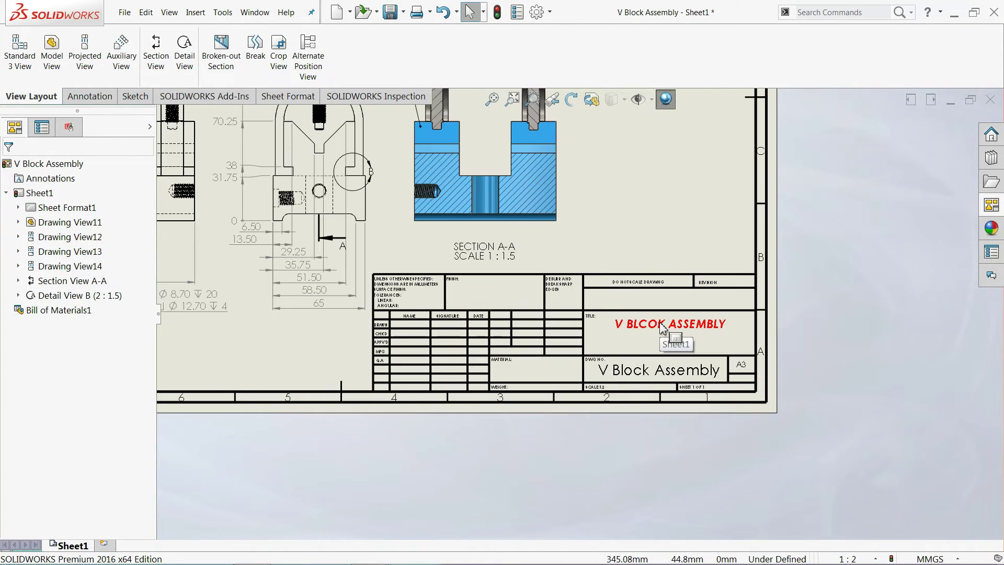
pyautogui.scroll(2, 615, 311)
pyautogui.scroll(1, 615, 311)
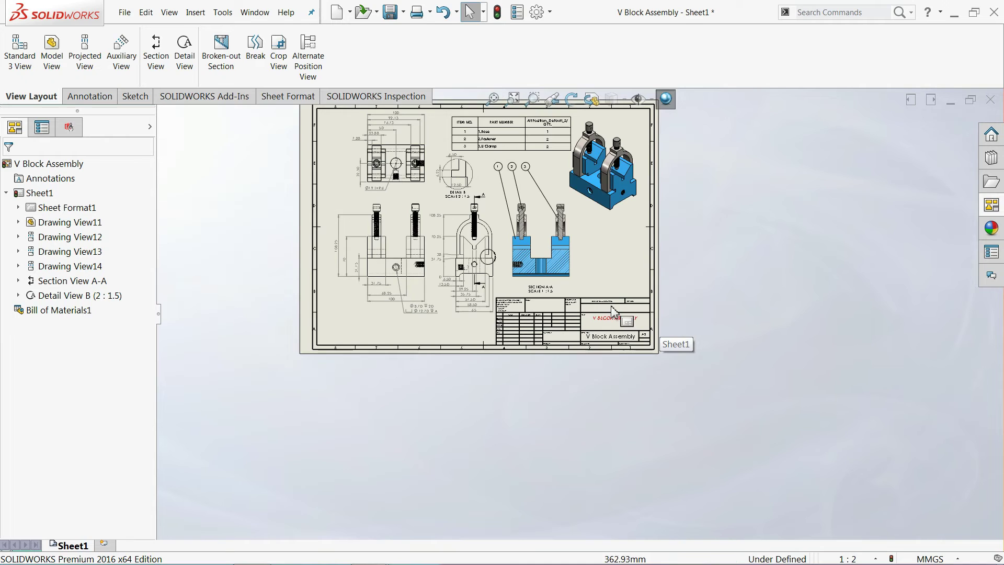
# Zoom out to the whole sheet and box-select all views and annotations
pyautogui.scroll(-1, 478, 198)
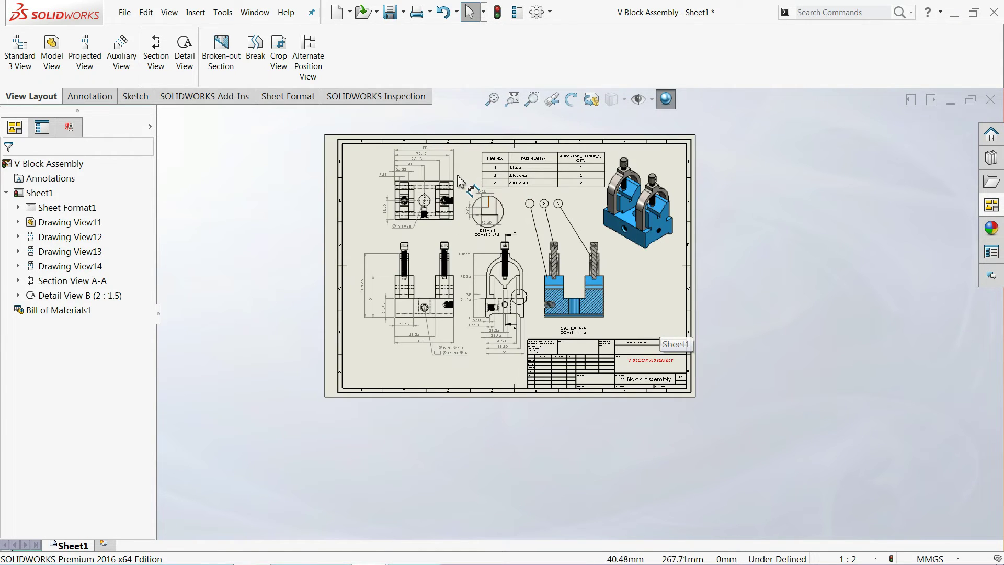
pyautogui.scroll(-1, 473, 198)
pyautogui.scroll(-1, 467, 202)
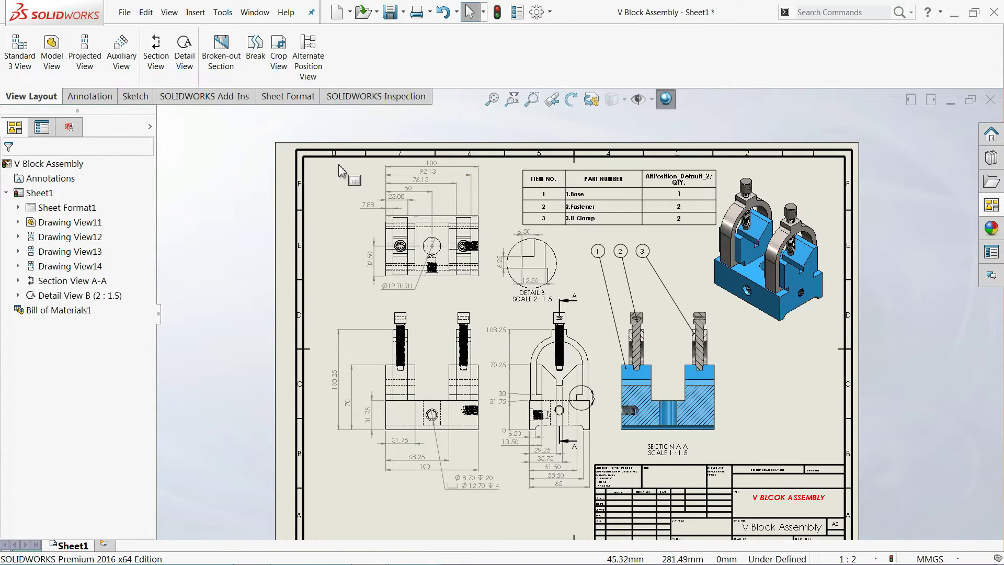
pyautogui.moveTo(320, 159)
pyautogui.mouseDown()
pyautogui.moveTo(642, 520)
pyautogui.moveTo(761, 512)
pyautogui.moveTo(738, 487)
pyautogui.mouseUp()
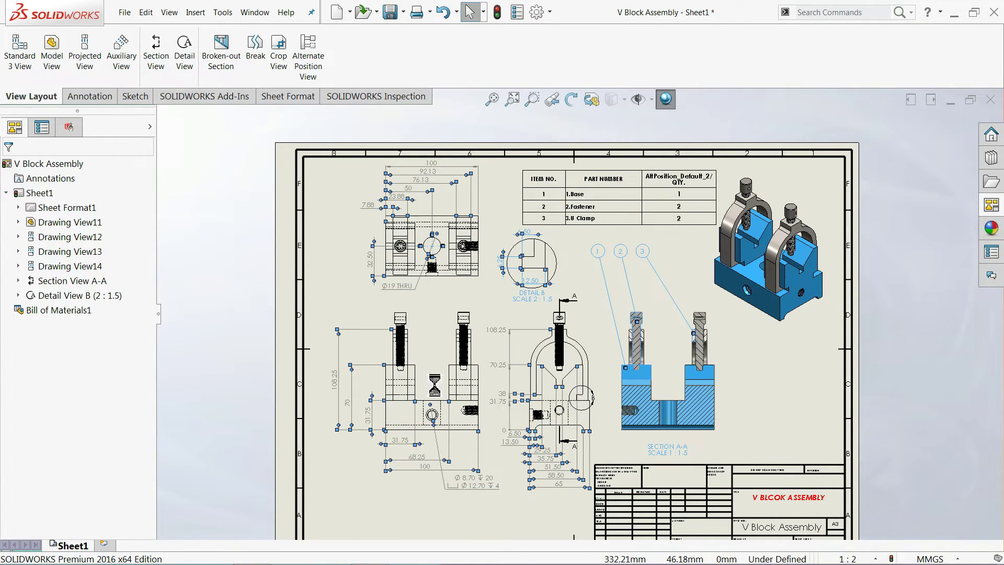
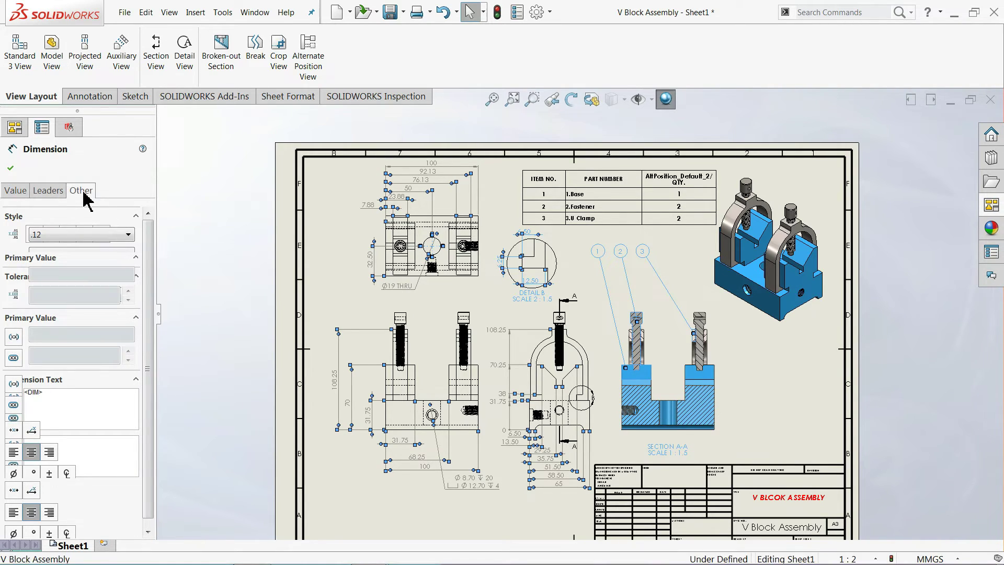
# Replace the document font on the dimensions with Century Gothic Bold
pyautogui.click(81, 191)
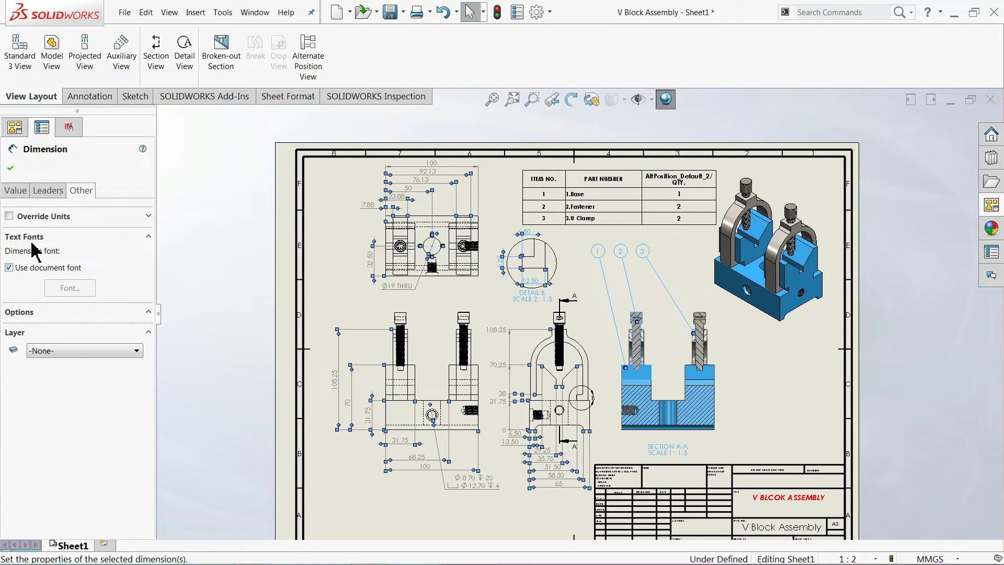
pyautogui.click(8, 268)
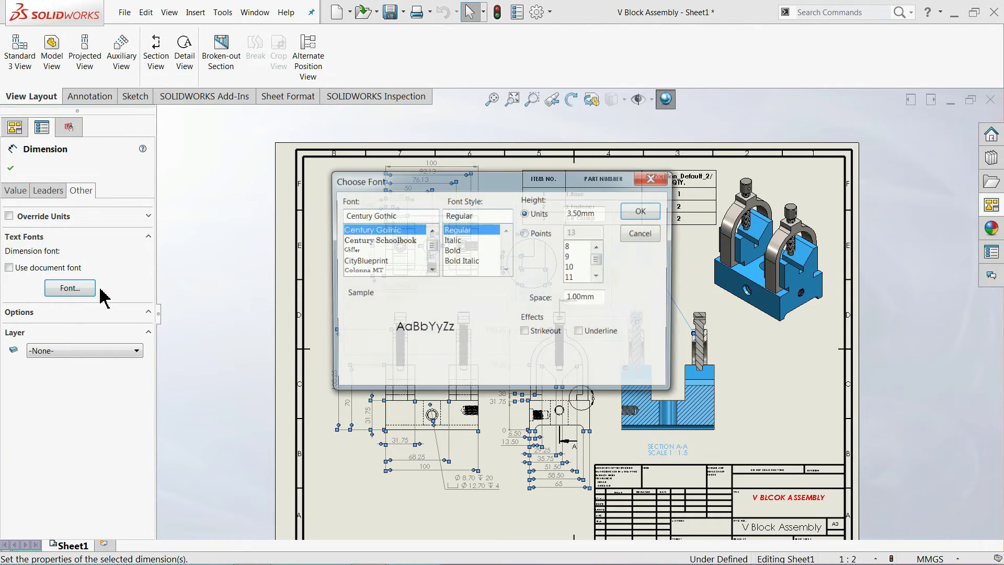
pyautogui.click(453, 251)
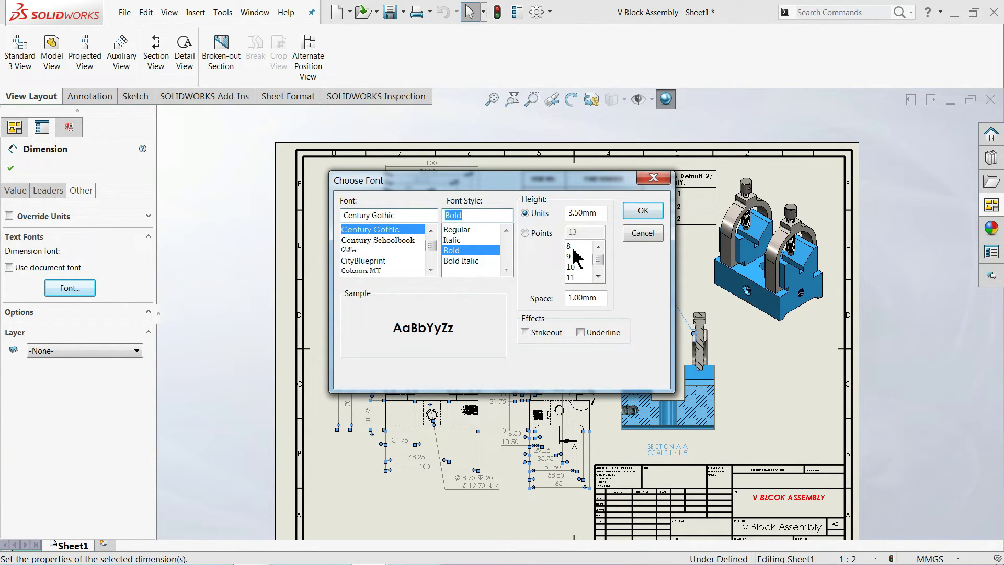
pyautogui.click(641, 215)
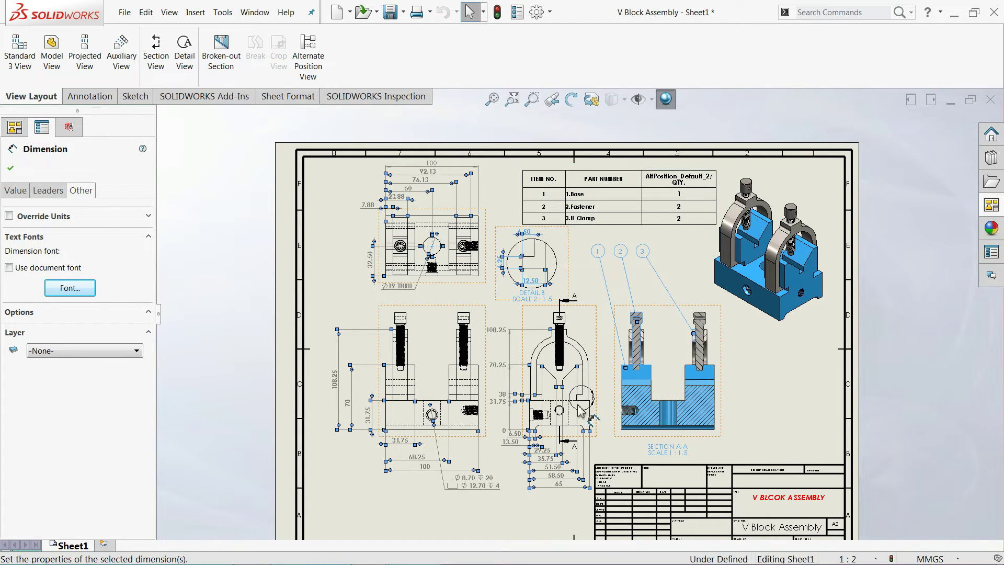
pyautogui.click(10, 168)
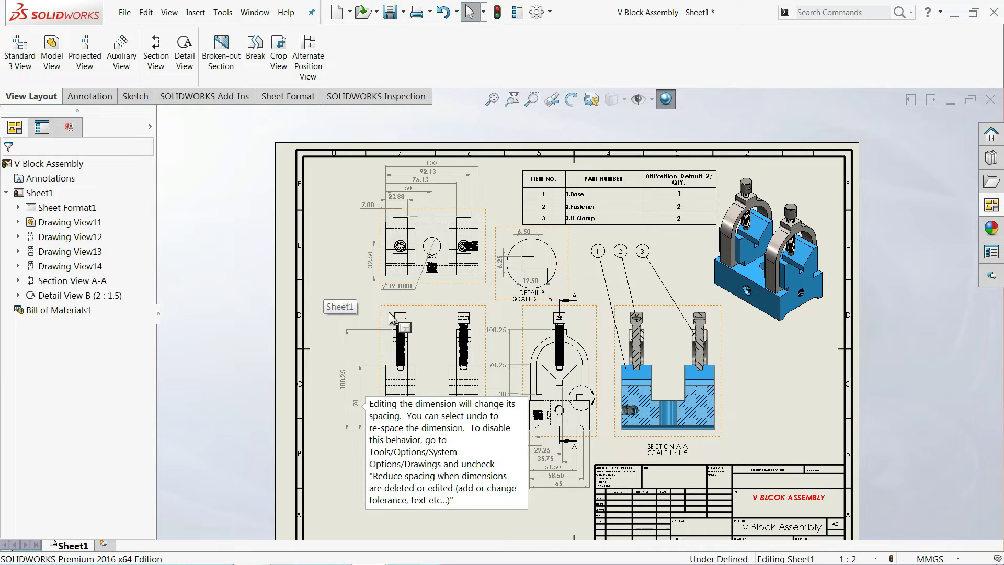
pyautogui.scroll(-2, 650, 369)
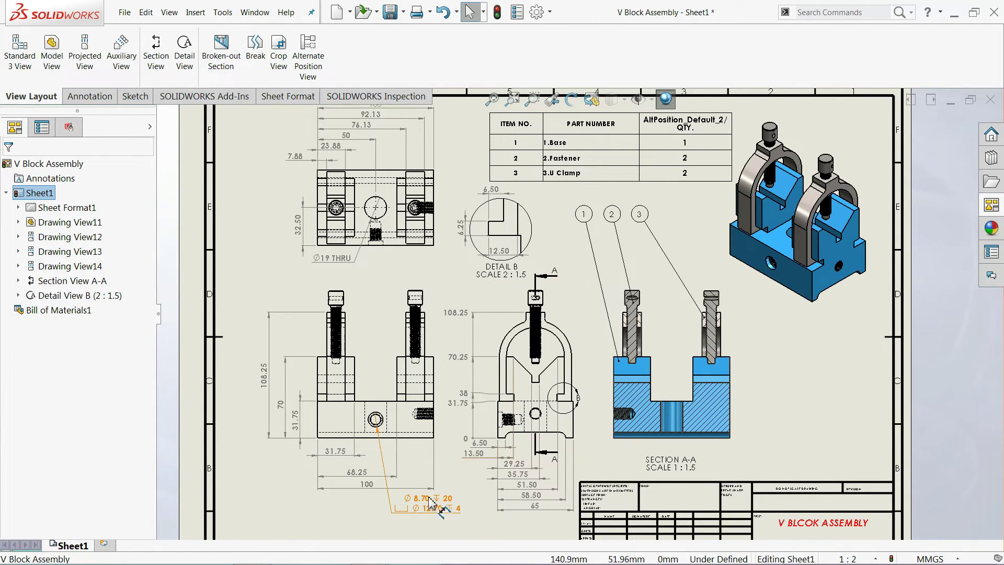
pyautogui.scroll(-2, 460, 366)
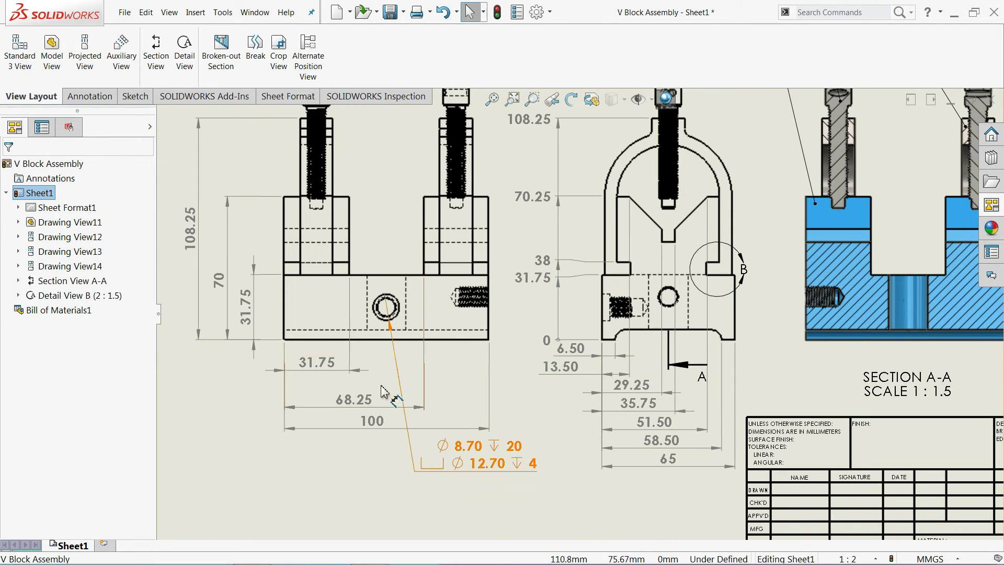
pyautogui.click(360, 402)
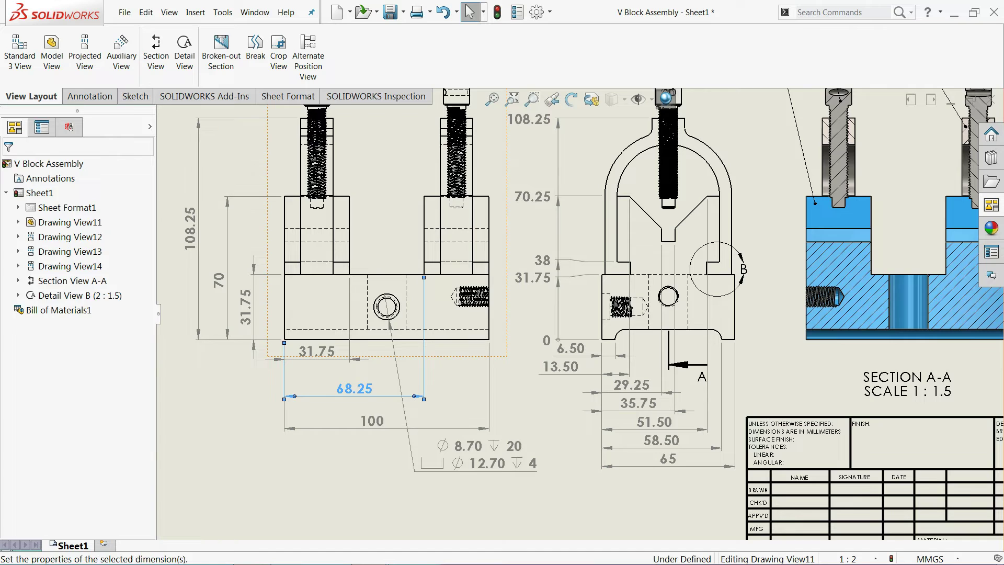
pyautogui.click(371, 418)
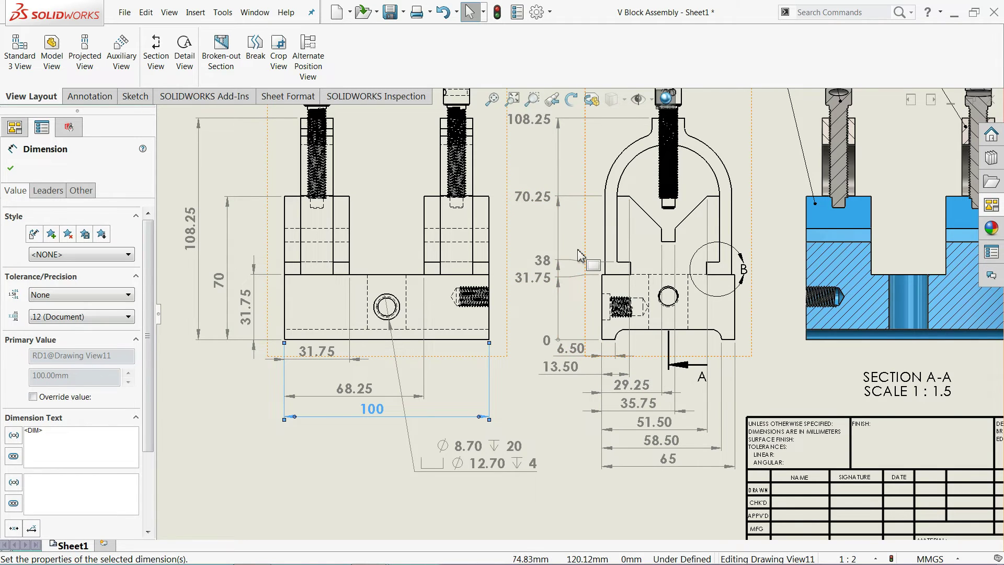
pyautogui.press('z')
pyautogui.scroll(-1, 661, 266)
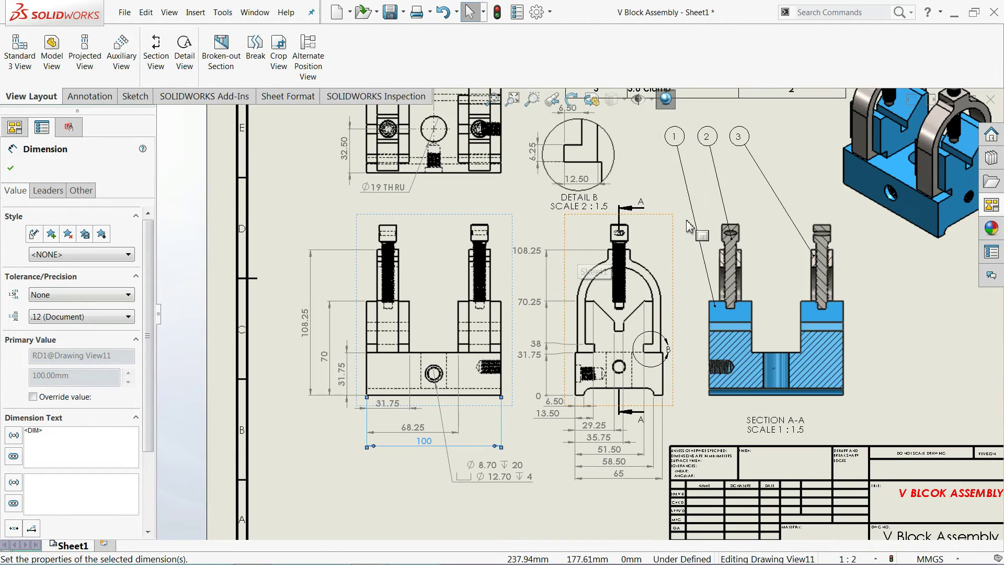
pyautogui.scroll(2, 575, 285)
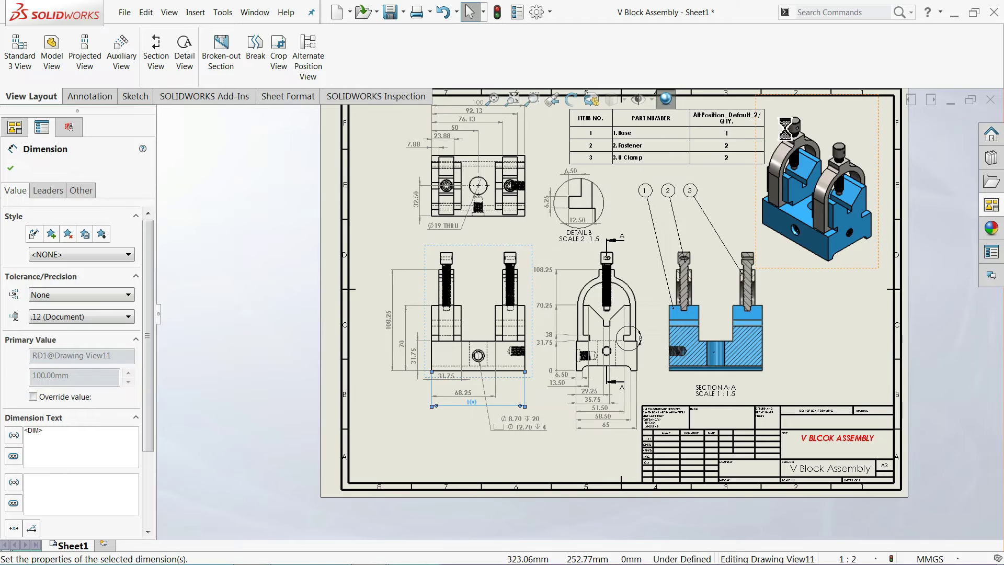
pyautogui.press('z')
pyautogui.scroll(-2, 766, 194)
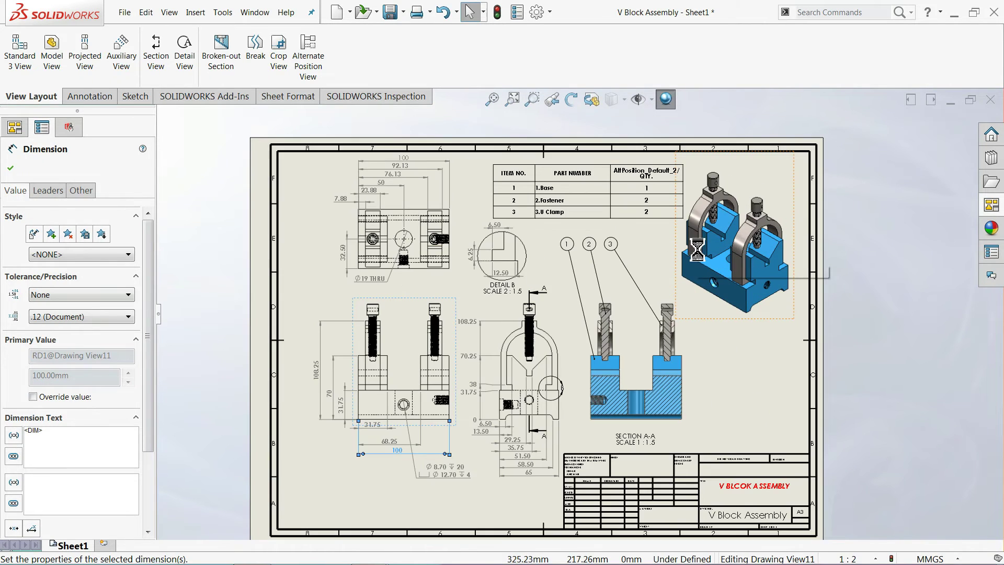
# Save the drawing under the new name 'V Block Assembly1'
pyautogui.click(390, 21)
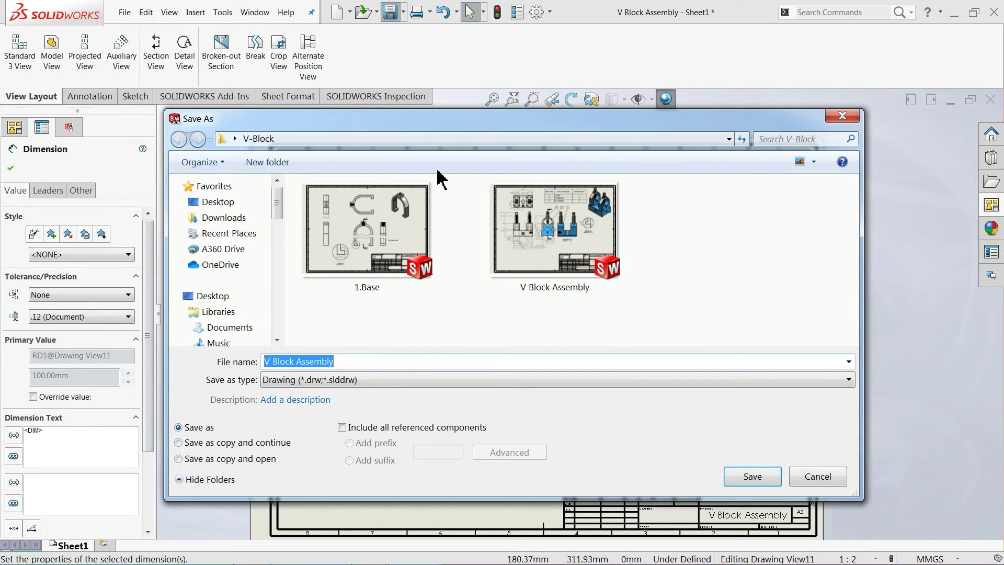
pyautogui.click(356, 362)
pyautogui.write('1')
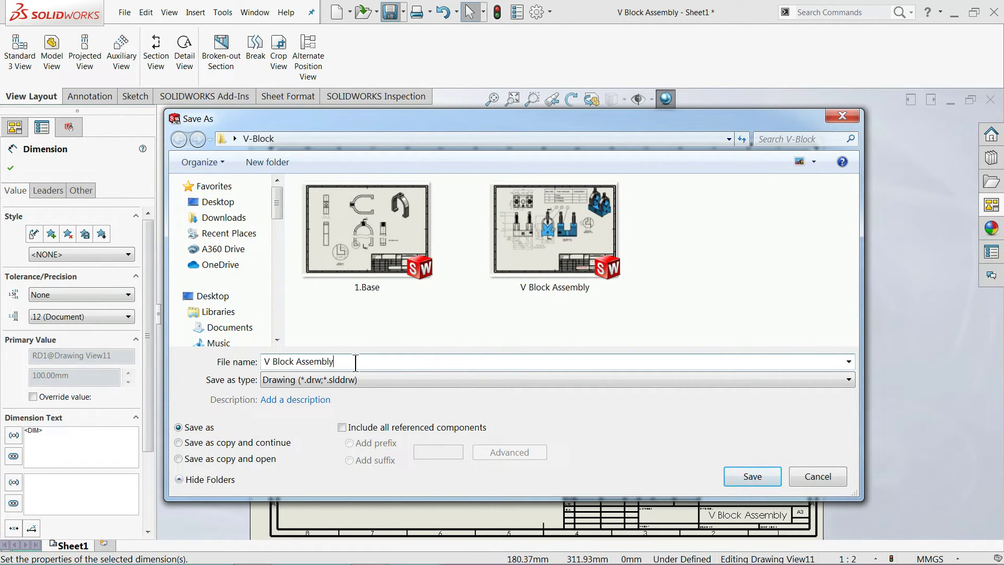
pyautogui.click(753, 477)
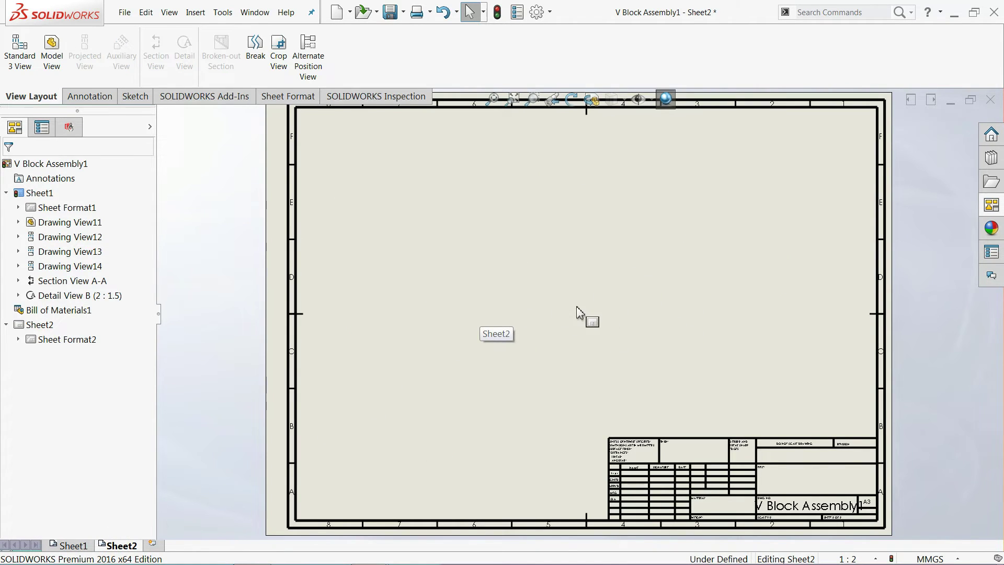
# Insert standard three views of the 1.Base part and reposition the front and right views
pyautogui.click(19, 60)
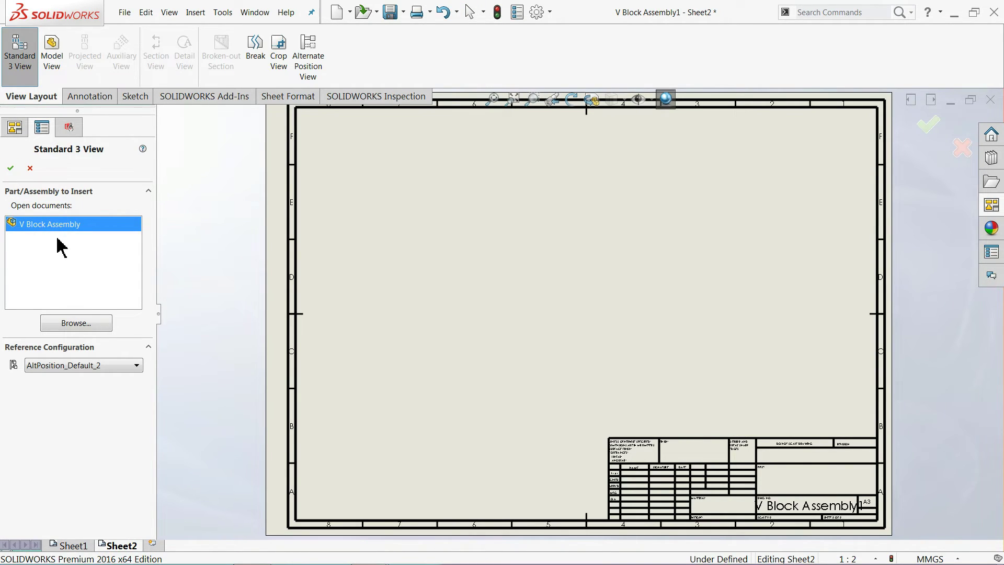
pyautogui.click(94, 327)
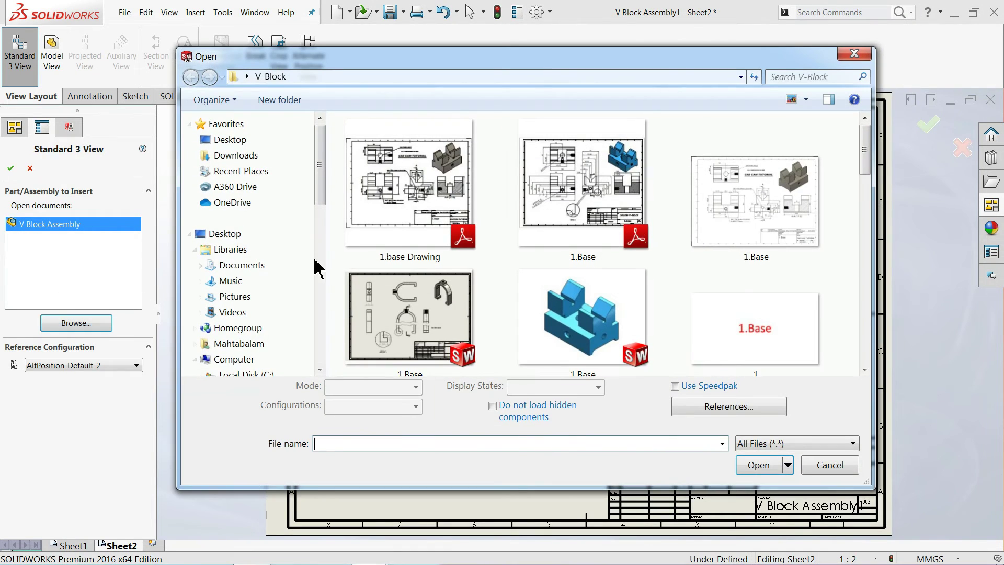
pyautogui.moveTo(864, 162)
pyautogui.mouseDown()
pyautogui.moveTo(866, 194)
pyautogui.moveTo(866, 157)
pyautogui.mouseUp()
pyautogui.click(582, 275)
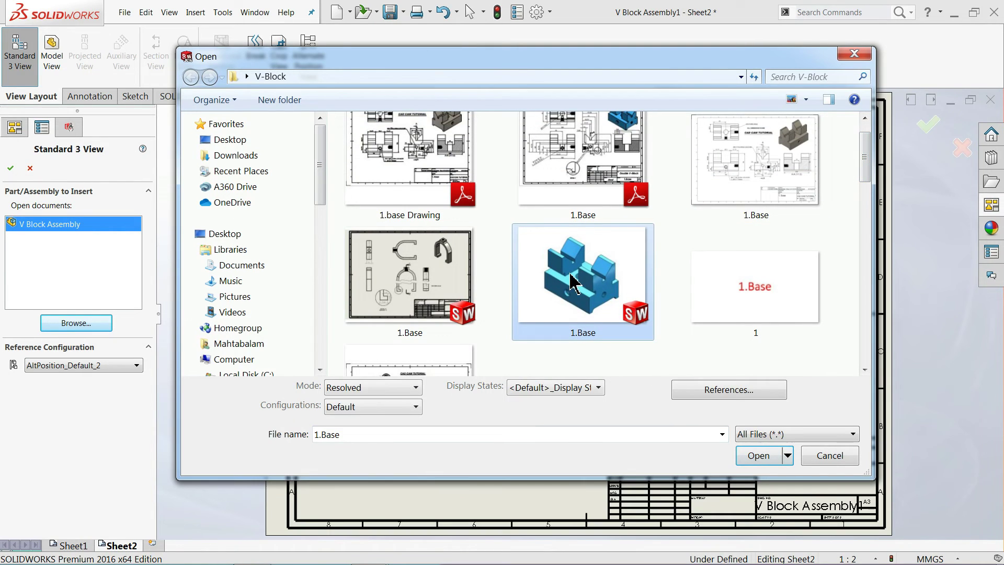
pyautogui.click(753, 456)
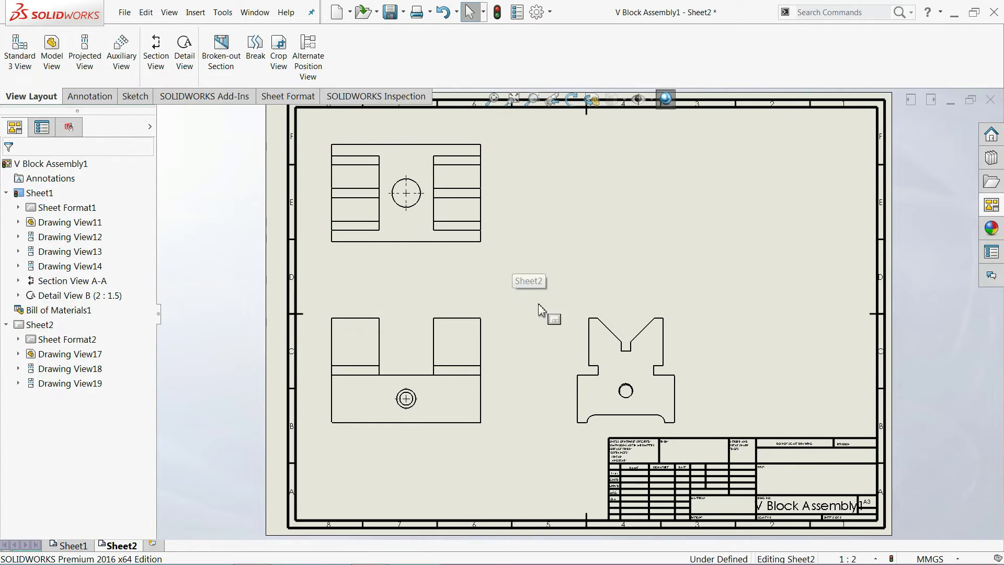
pyautogui.moveTo(573, 320); pyautogui.dragTo(555, 279)
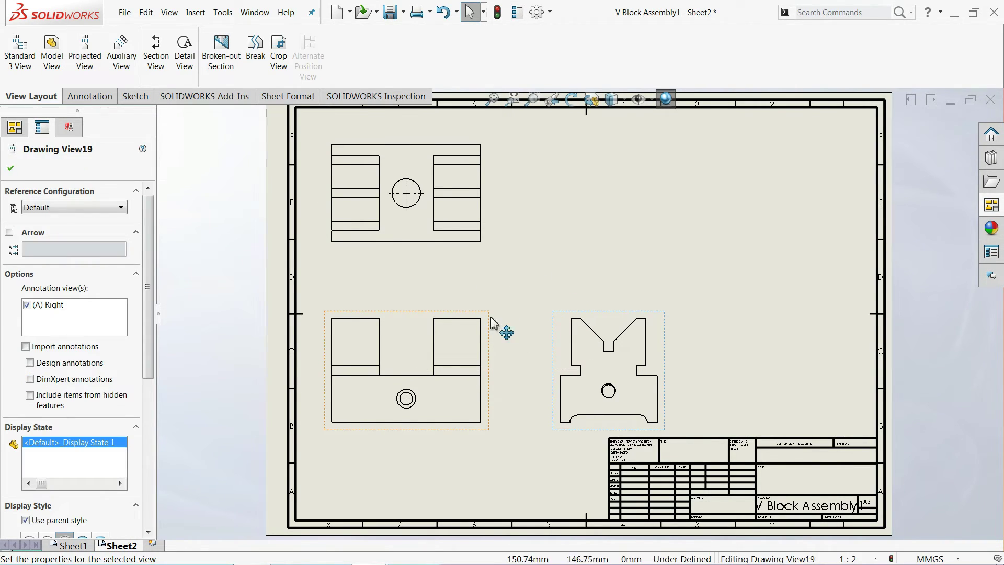
pyautogui.moveTo(493, 314); pyautogui.dragTo(512, 288)
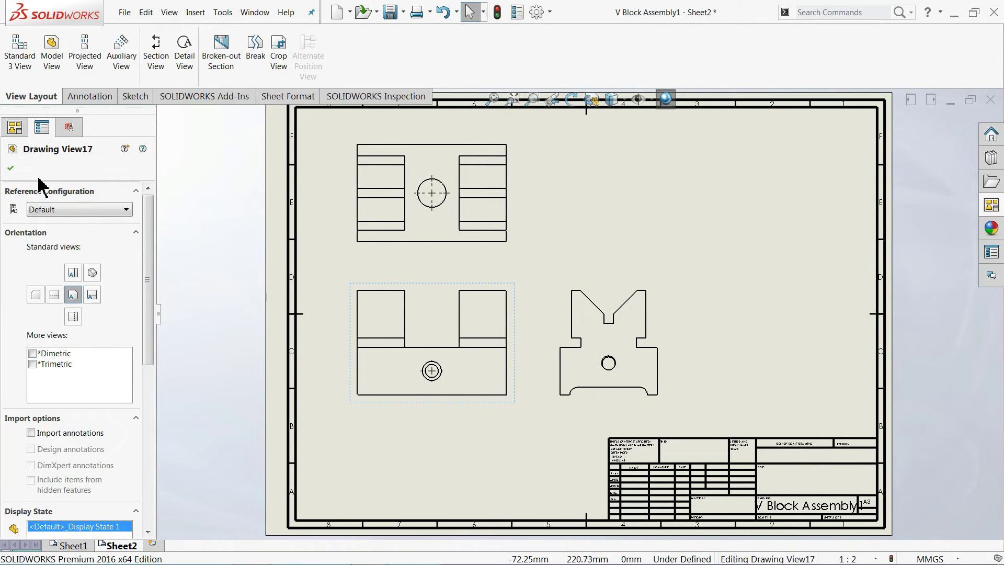
# Add a projected isometric view of 1.Base and place it lower right on Sheet2
pyautogui.click(9, 168)
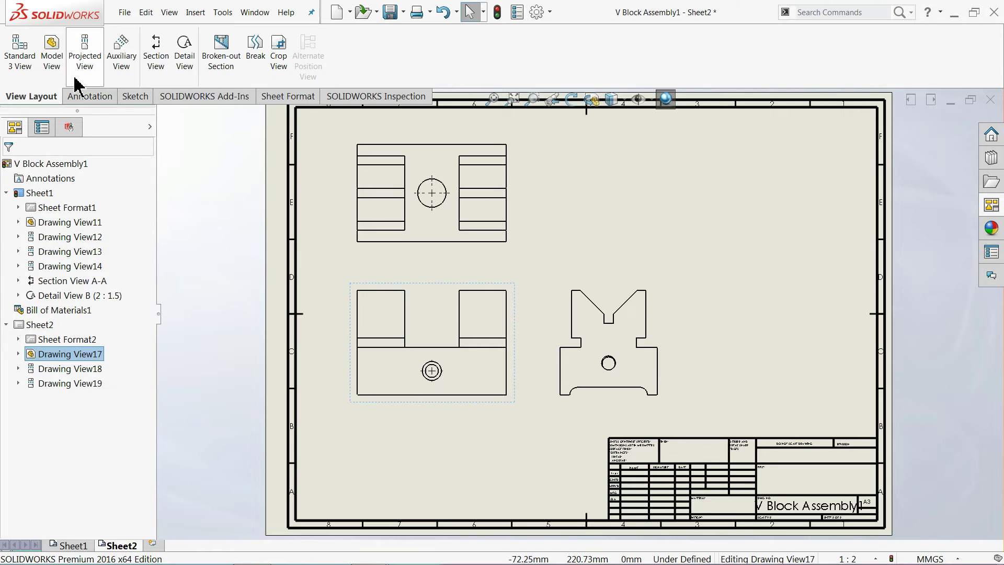
pyautogui.click(84, 57)
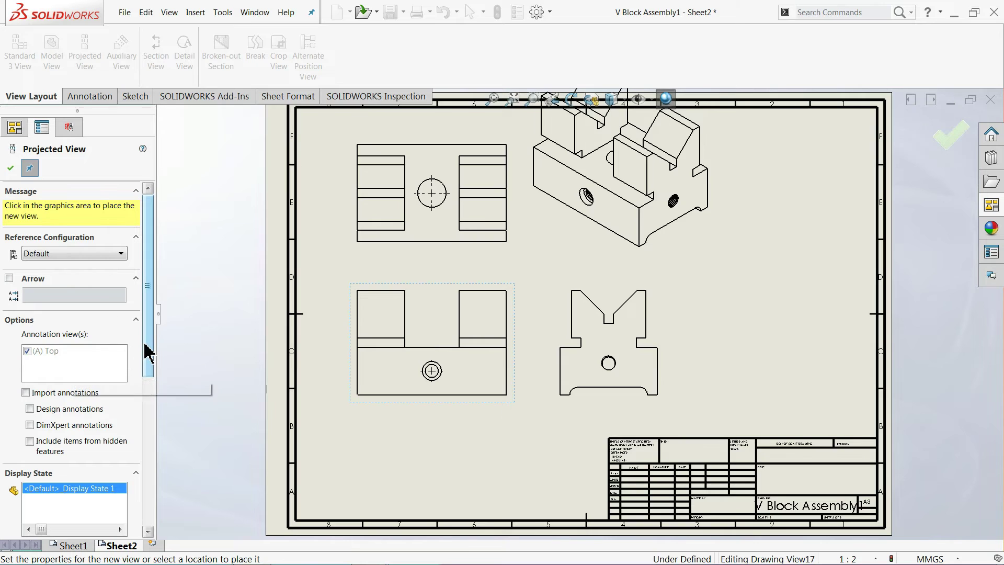
pyautogui.scroll(-1, 148, 366)
pyautogui.moveTo(148, 366); pyautogui.dragTo(151, 441)
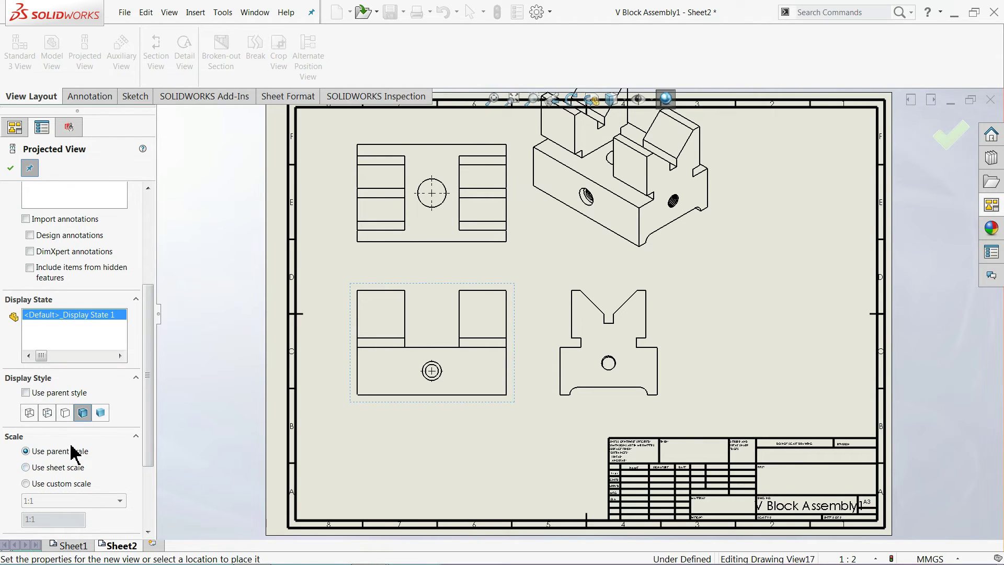
pyautogui.scroll(-4, 81, 447)
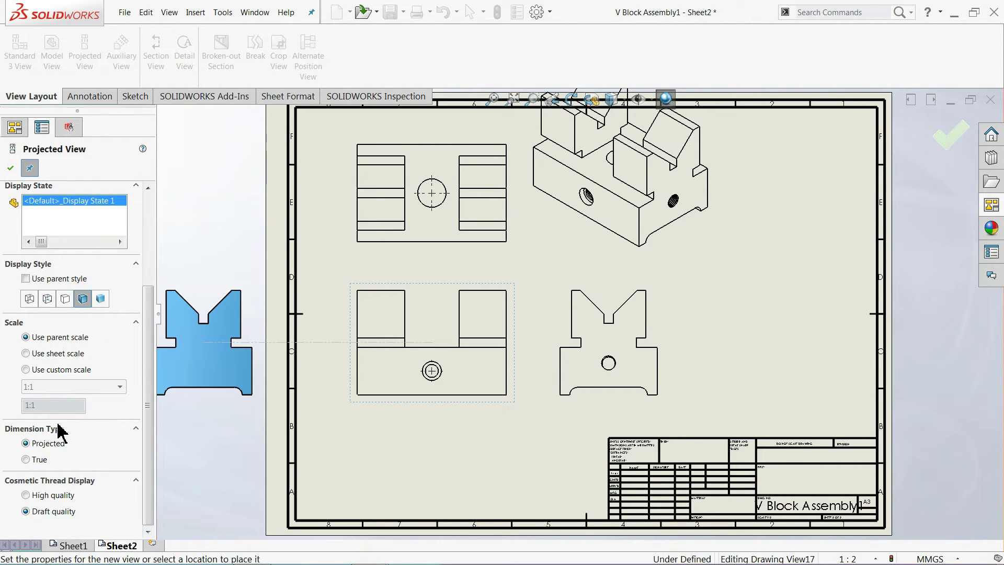
pyautogui.click(10, 167)
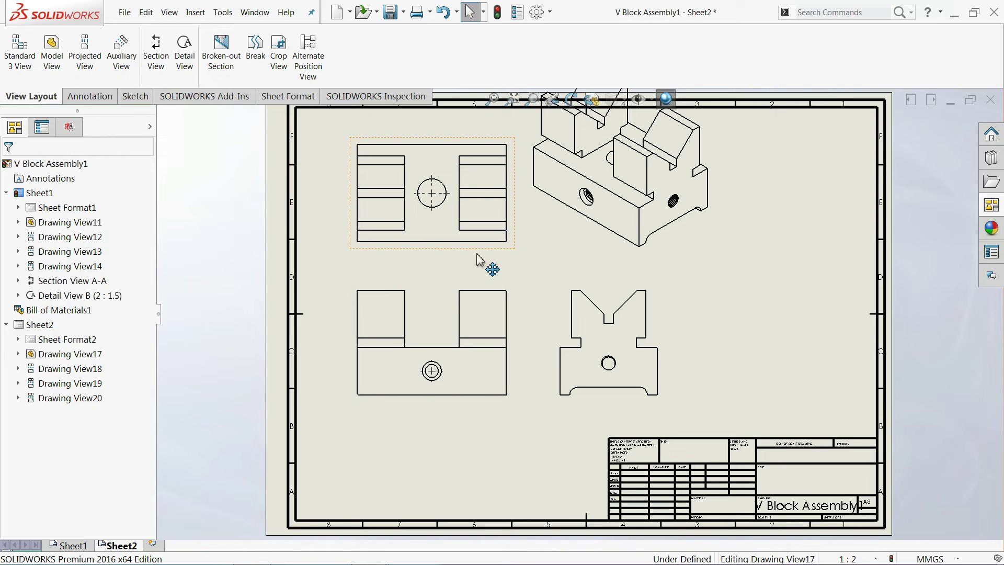
pyautogui.moveTo(715, 258); pyautogui.dragTo(841, 311)
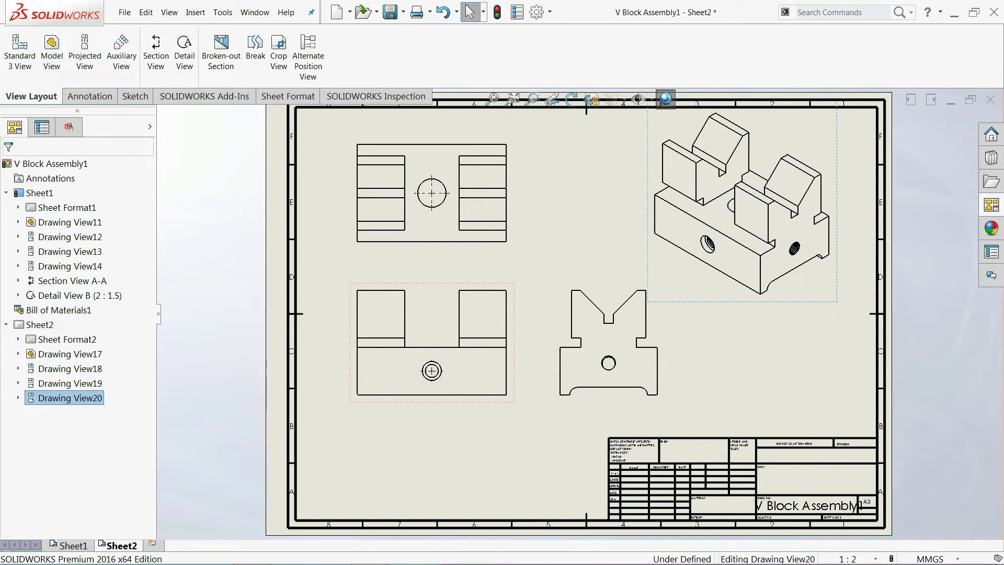
# Set the isometric view to Shaded With Edges in high quality
pyautogui.click(82, 388)
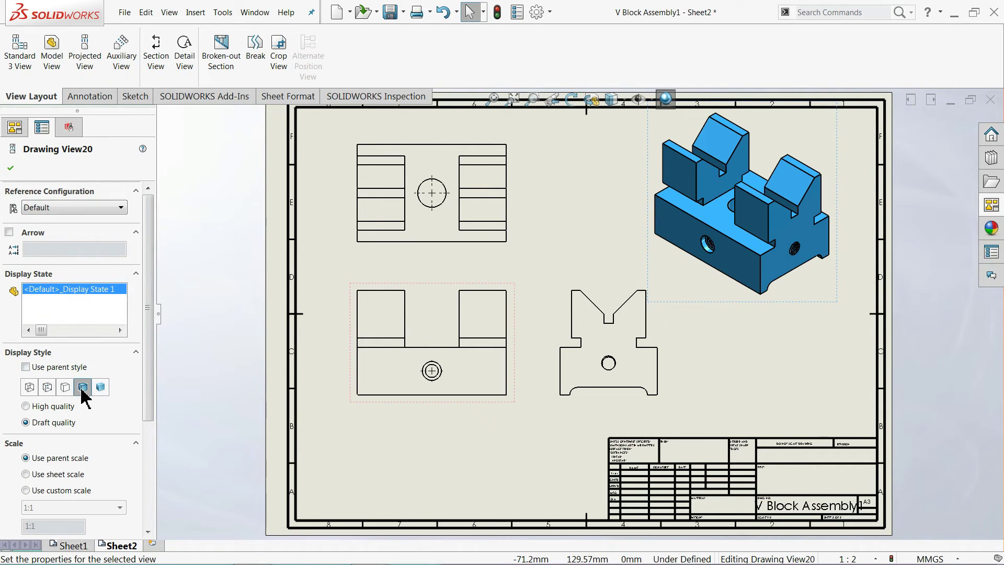
pyautogui.click(41, 408)
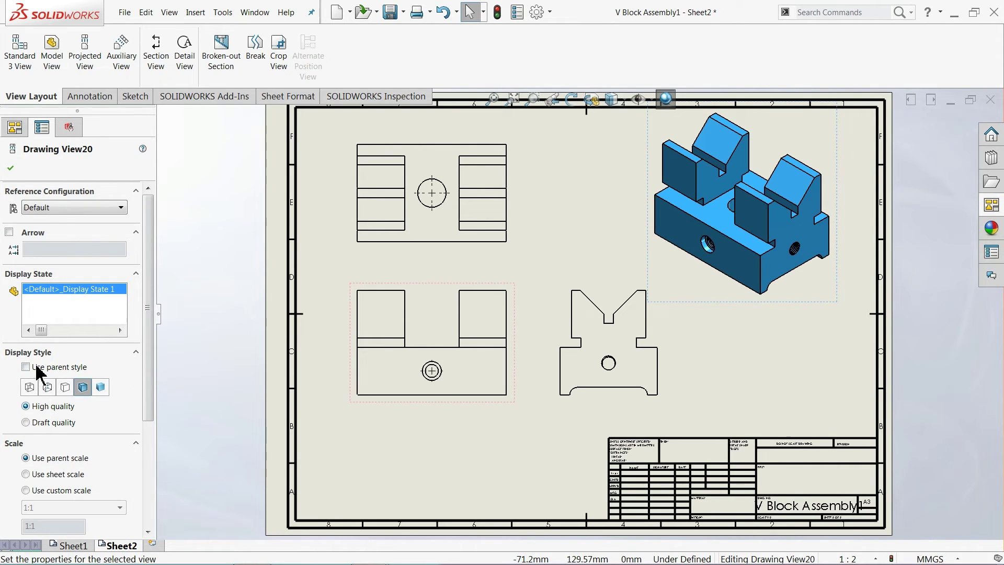
pyautogui.click(10, 167)
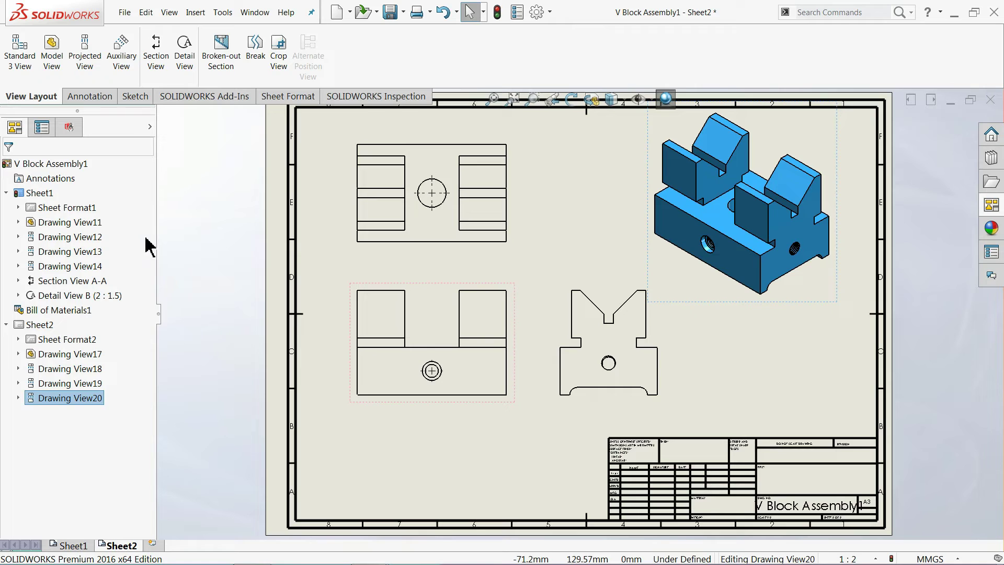
pyautogui.click(90, 97)
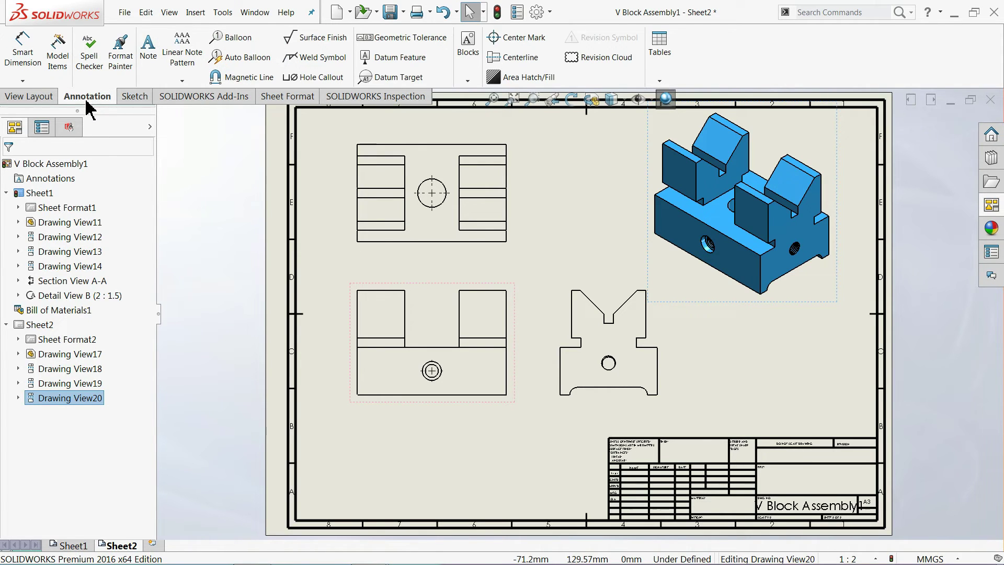
# Start DimXpert baseline dimensioning with the front view's lower-left corner as datum
pyautogui.click(23, 81)
pyautogui.click(26, 81)
pyautogui.click(40, 99)
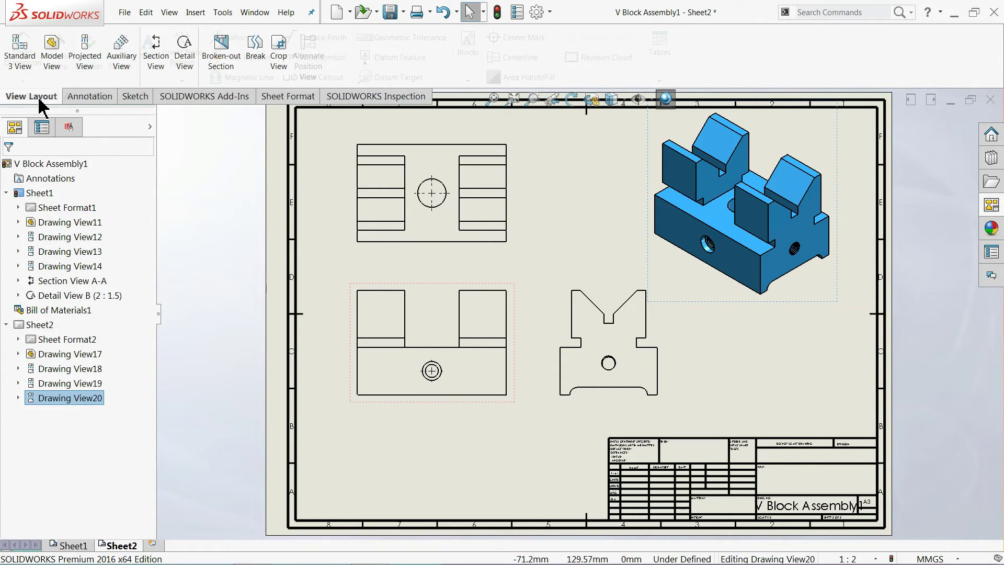
pyautogui.click(87, 97)
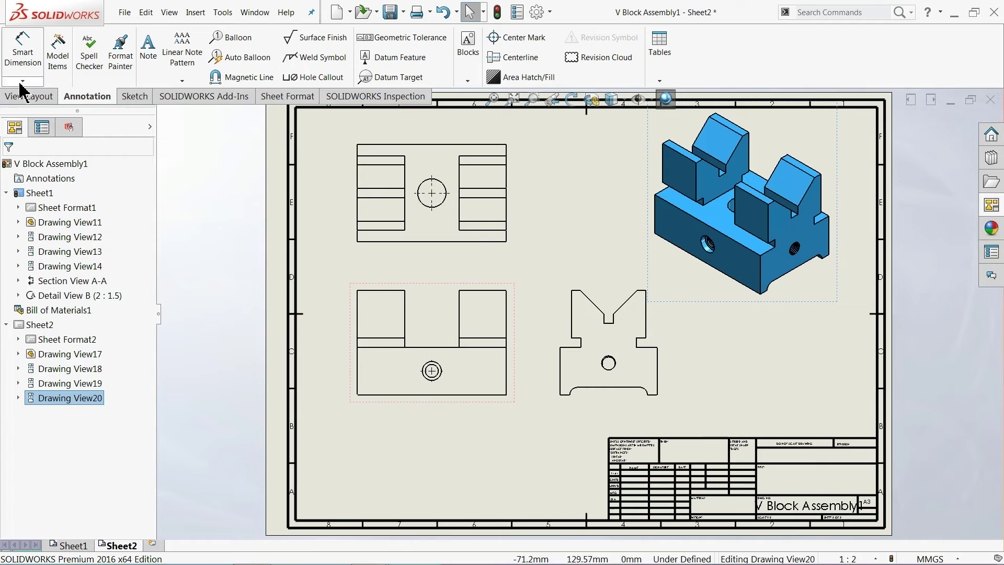
pyautogui.click(20, 54)
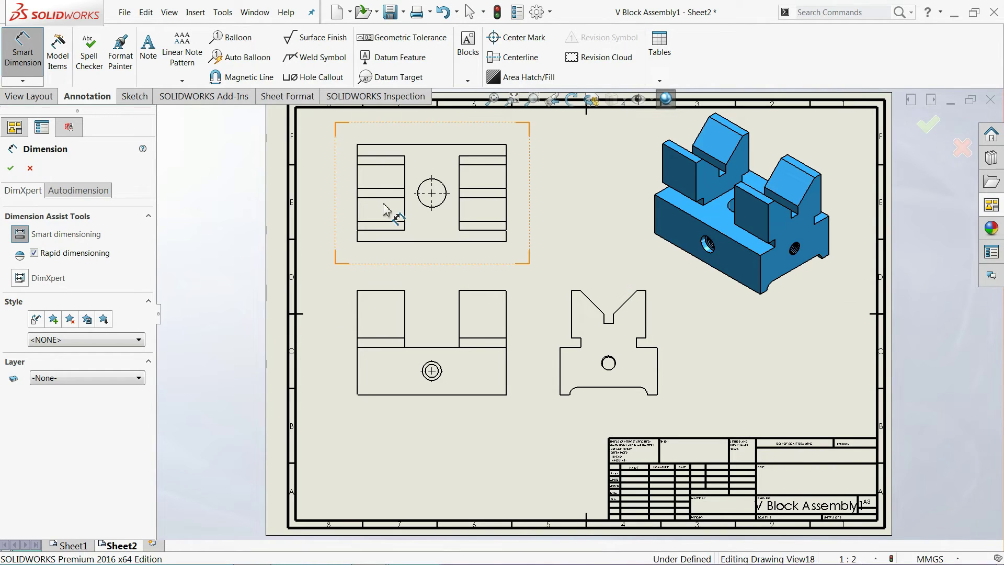
pyautogui.click(20, 279)
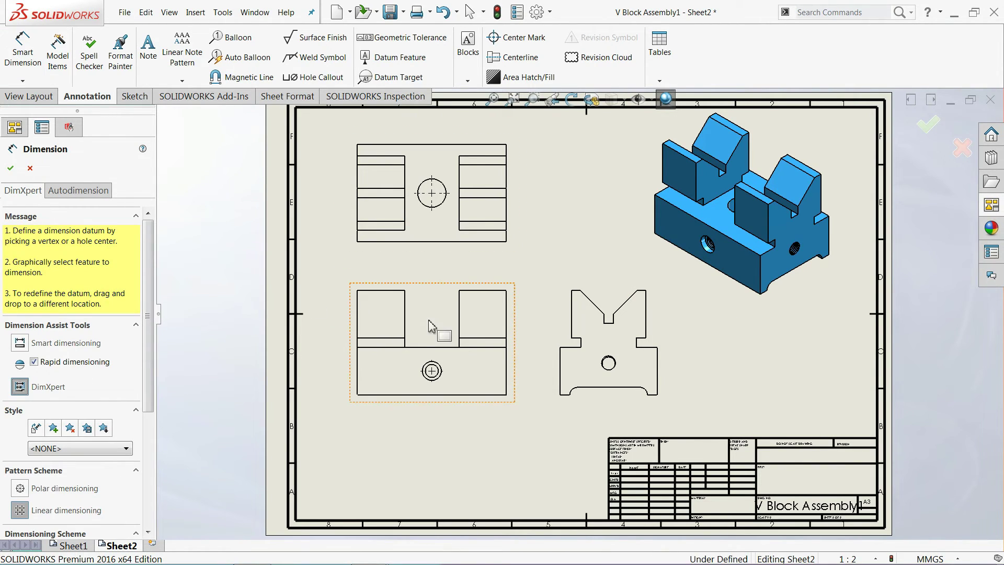
pyautogui.moveTo(150, 314); pyautogui.dragTo(143, 411)
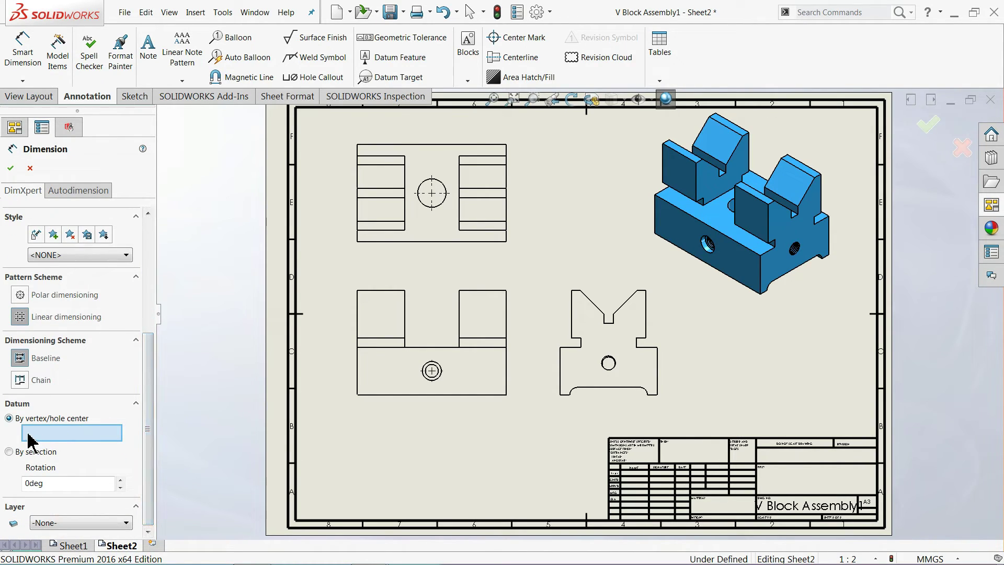
pyautogui.click(358, 395)
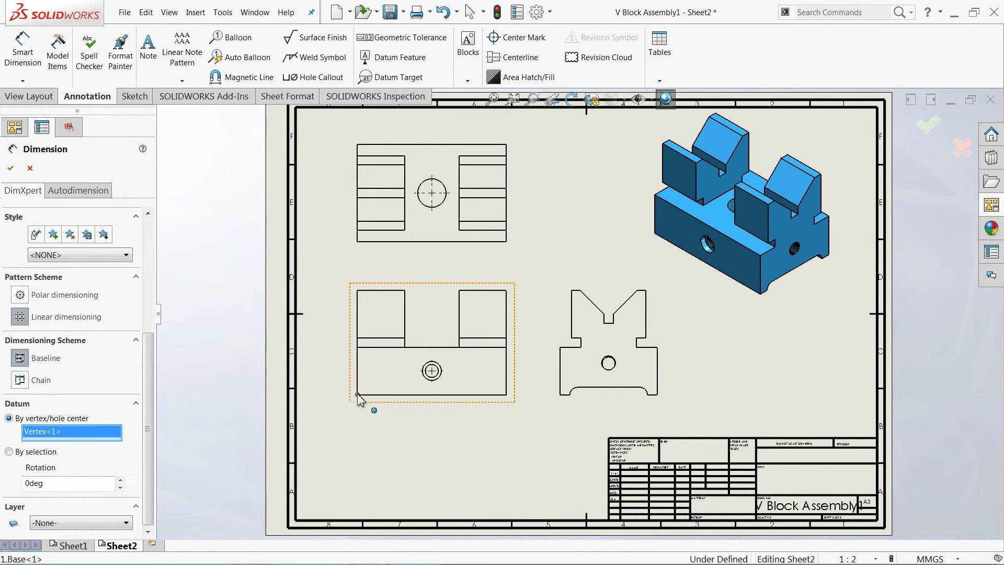
# Add baseline widths 68.25, 31.75, 50 and overall 100 to the front view
pyautogui.click(461, 320)
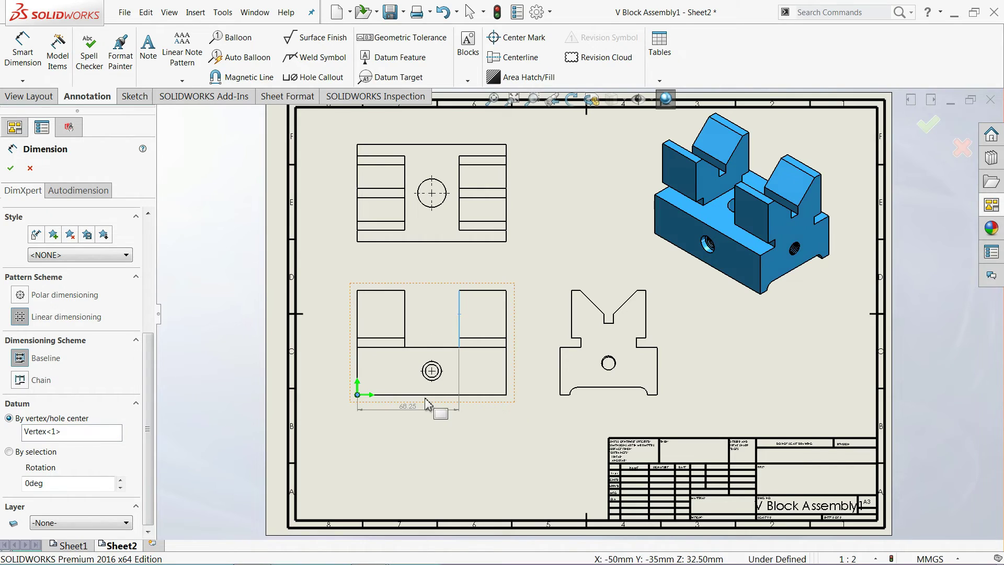
pyautogui.click(458, 396)
pyautogui.scroll(-3, 456, 393)
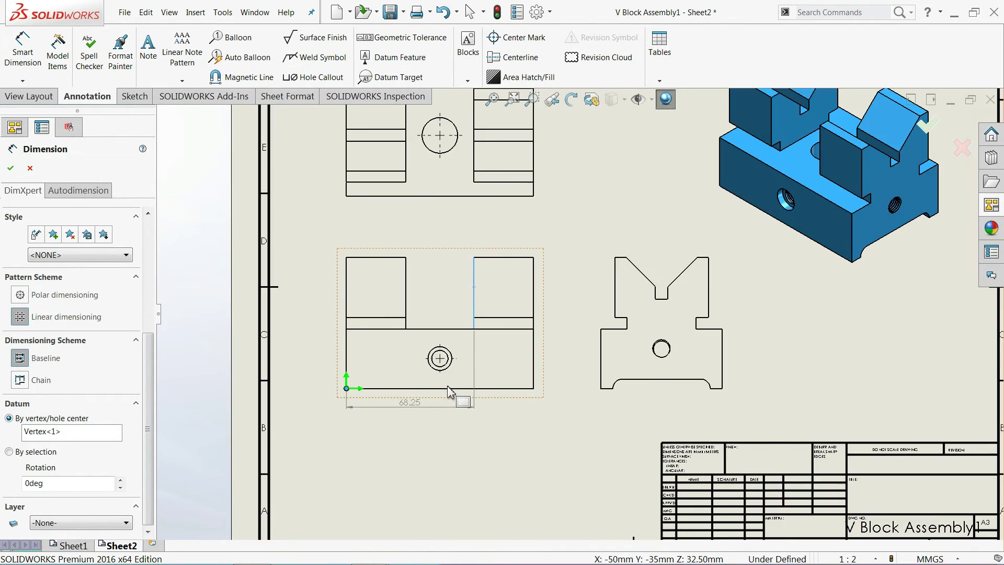
pyautogui.click(574, 263)
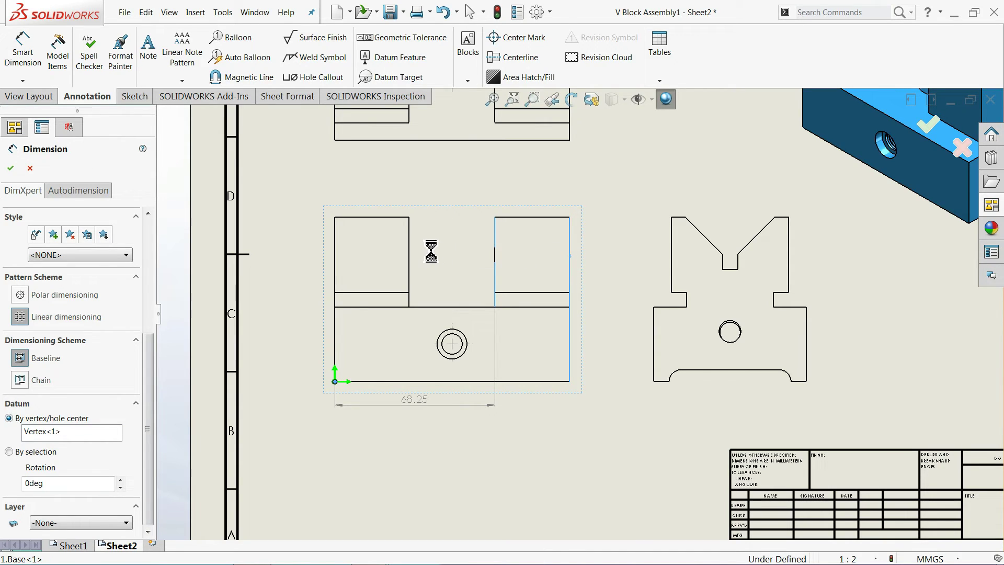
pyautogui.click(409, 249)
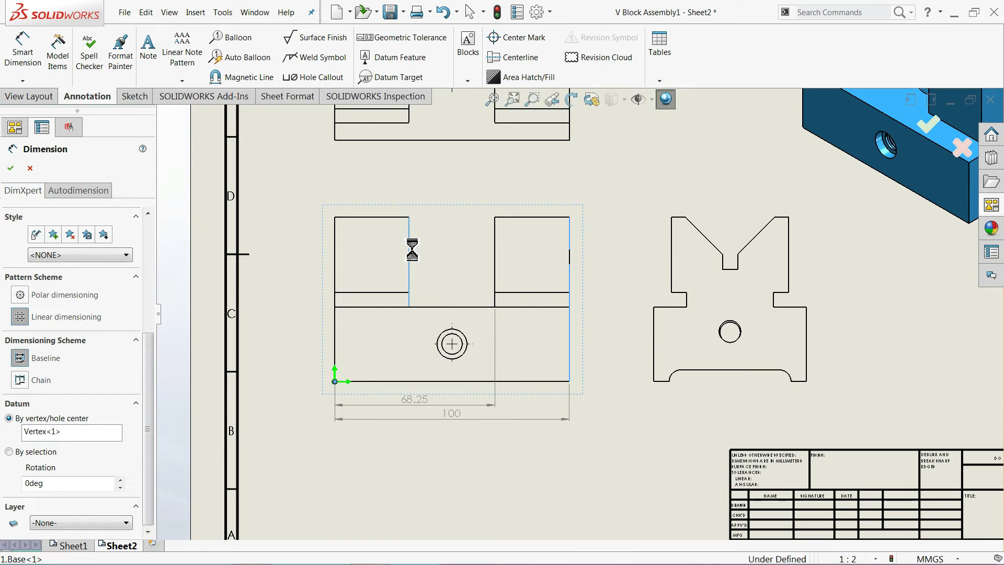
pyautogui.click(496, 245)
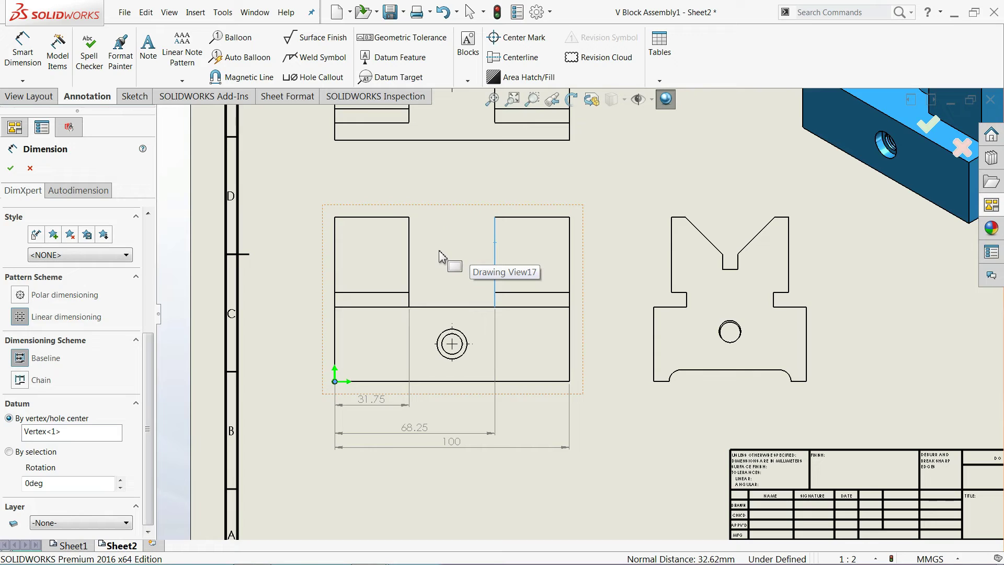
# Add the Ø8.70 counterbored hole callout below right of the front view
pyautogui.click(466, 359)
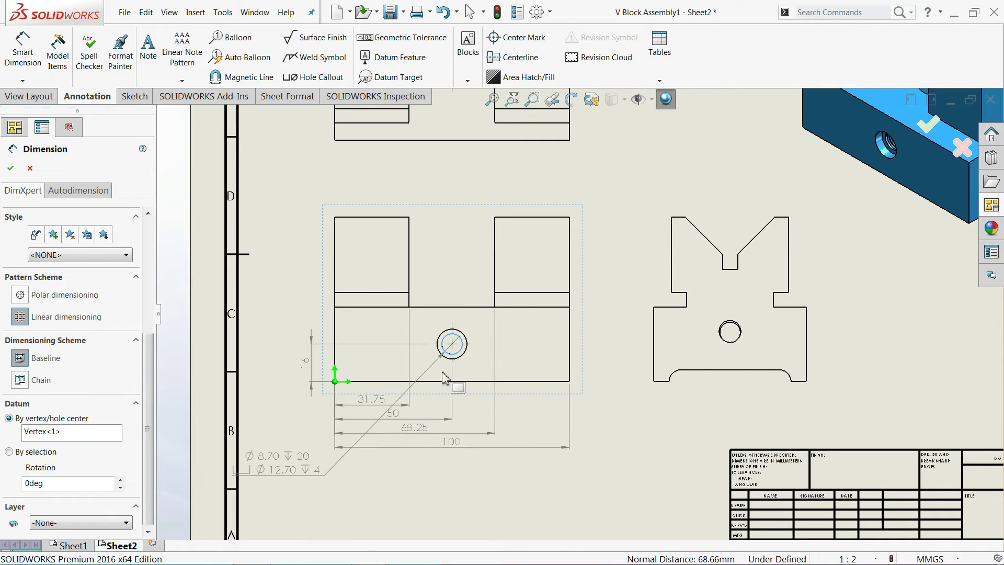
pyautogui.click(290, 470)
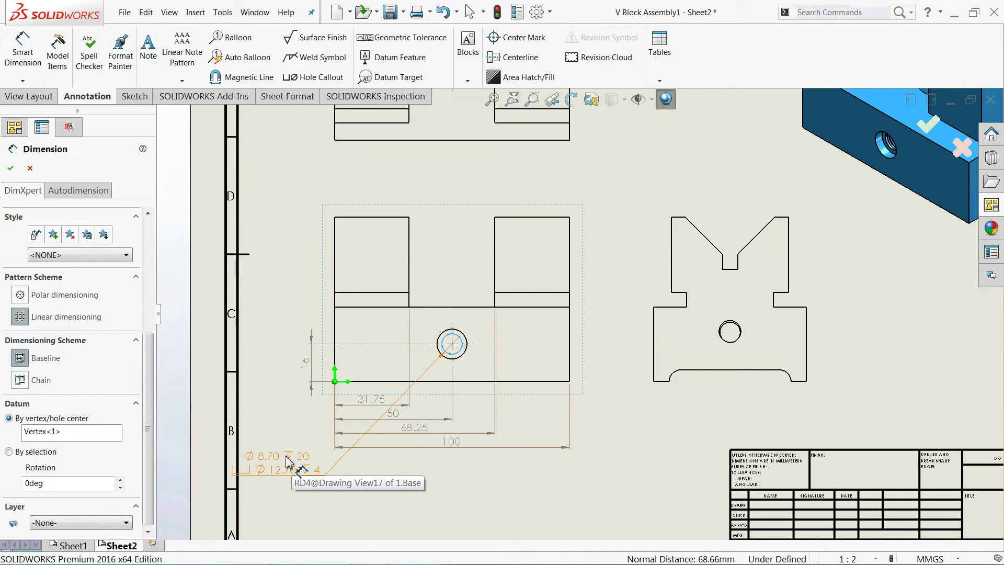
pyautogui.moveTo(290, 461); pyautogui.dragTo(593, 471)
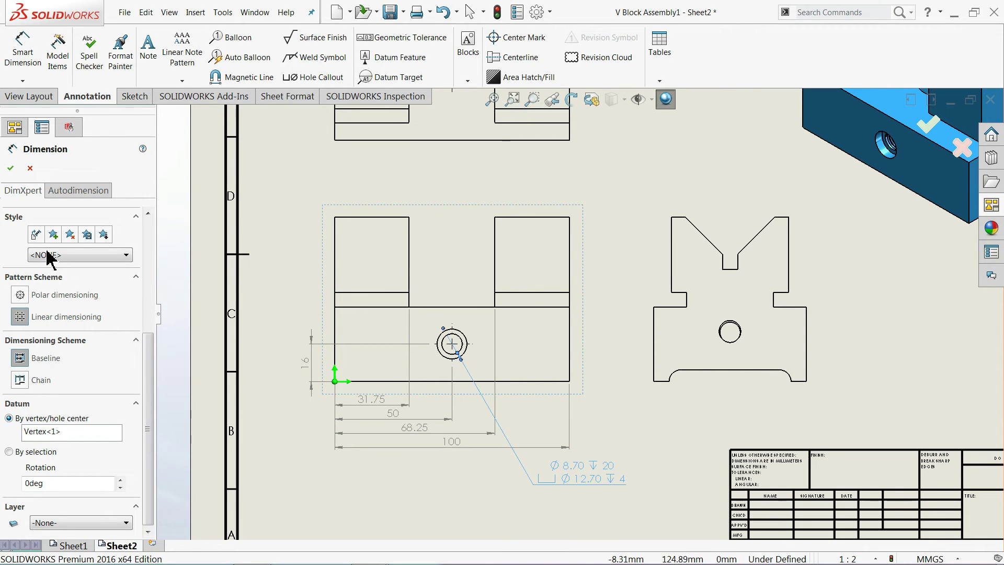
pyautogui.click(10, 167)
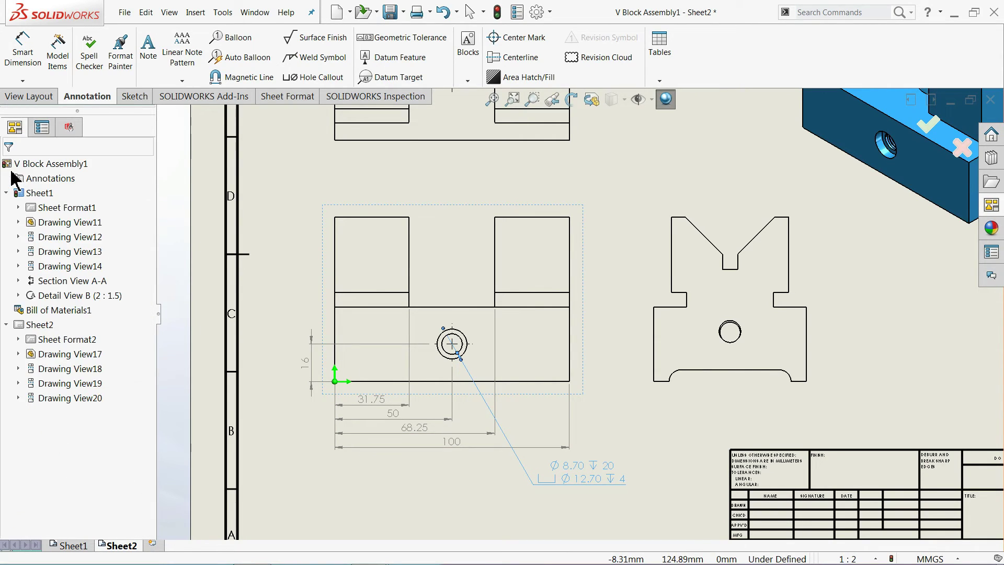
# Baseline-dimension the right side view from its lower-left corner, including overall and shoulder heights
pyautogui.click(24, 79)
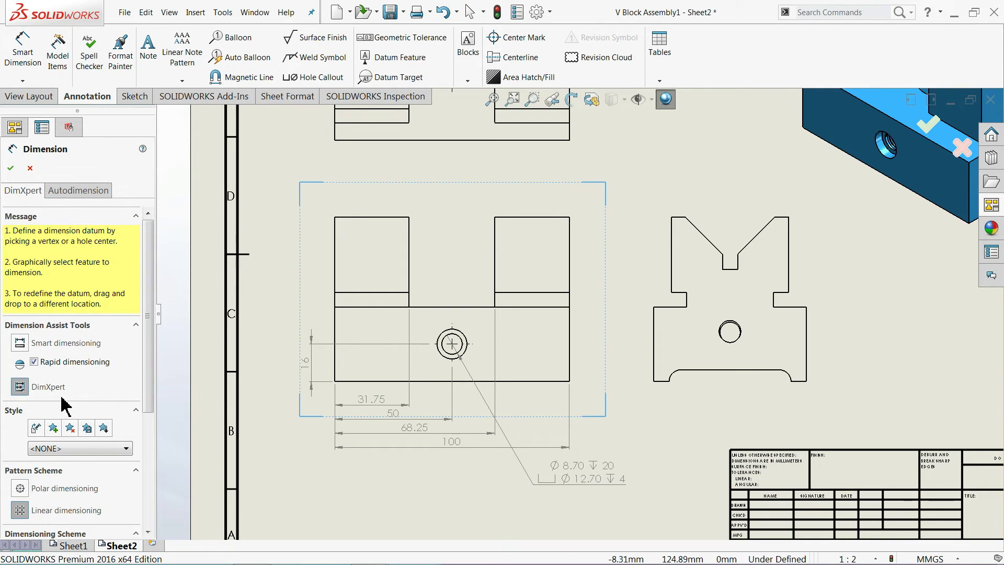
pyautogui.moveTo(146, 369); pyautogui.dragTo(142, 477)
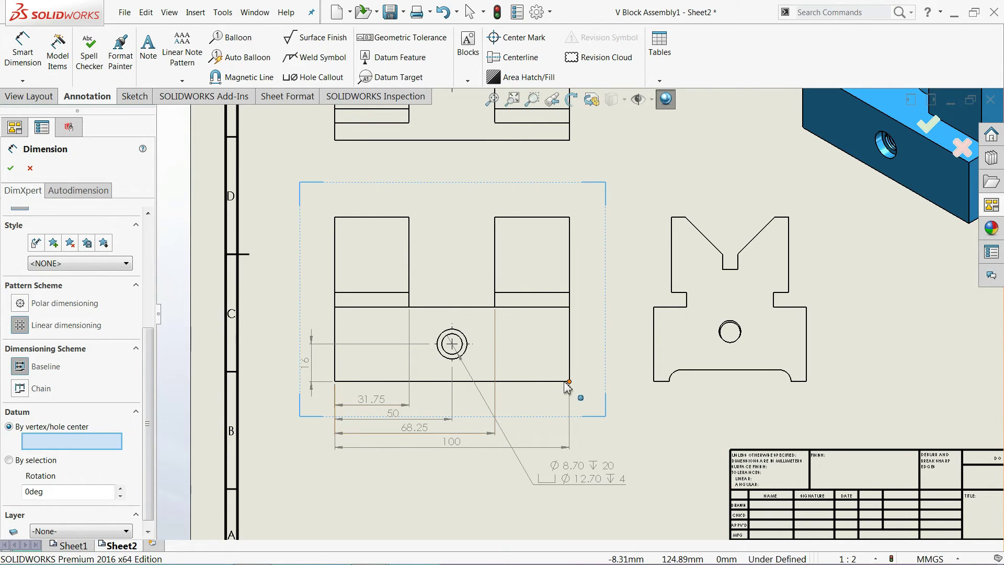
pyautogui.click(654, 383)
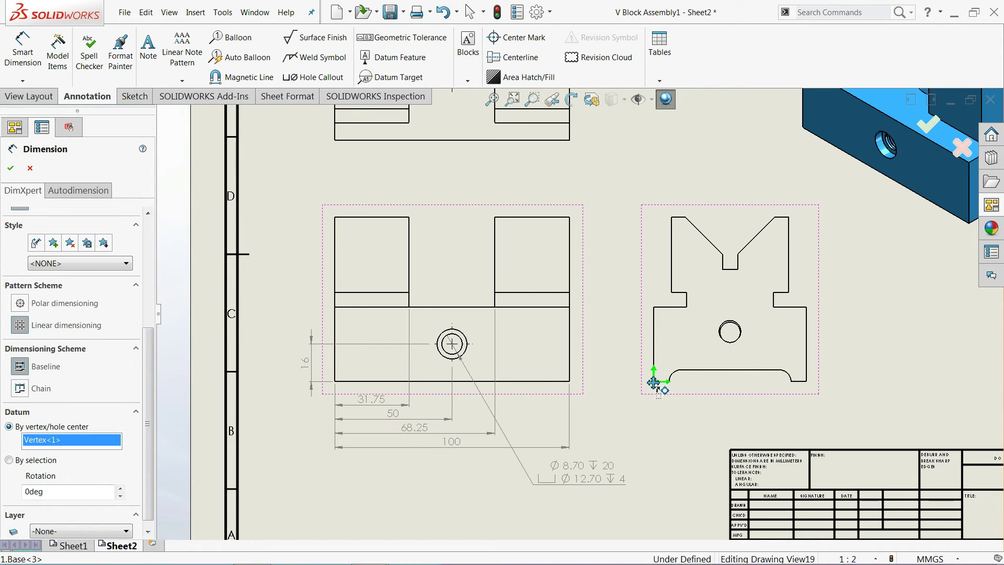
pyautogui.click(682, 219)
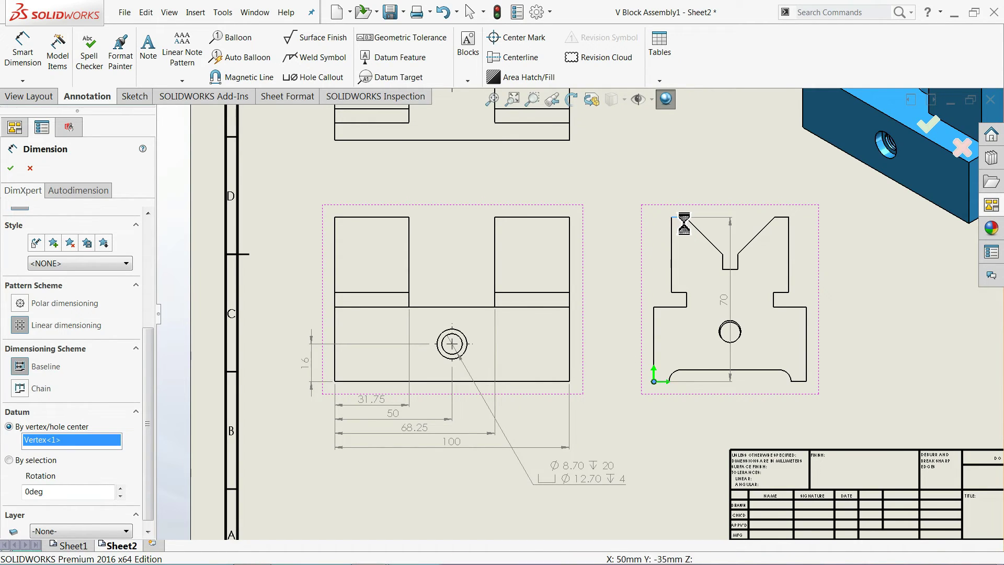
pyautogui.scroll(-2, 685, 312)
pyautogui.scroll(-2, 675, 303)
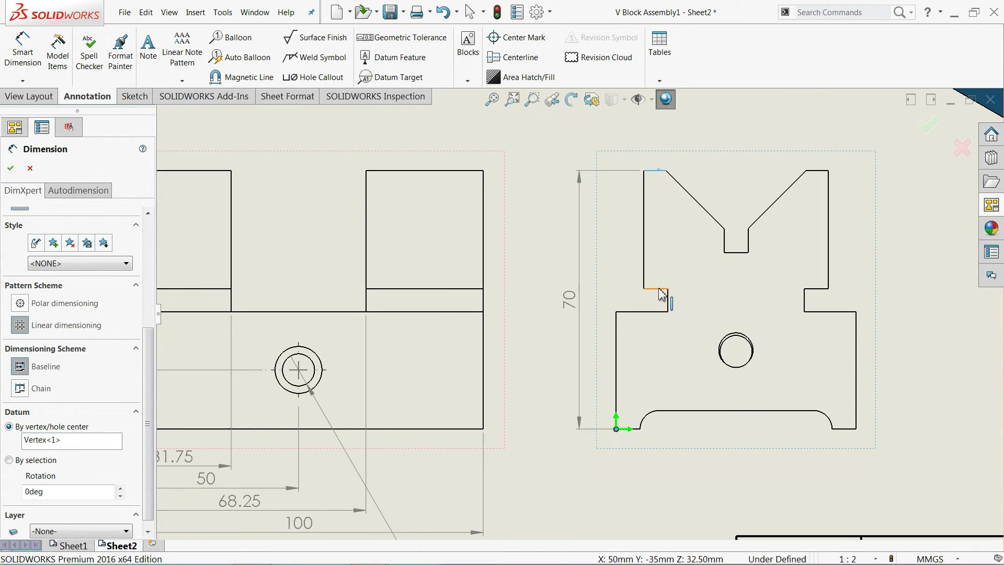
pyautogui.click(659, 290)
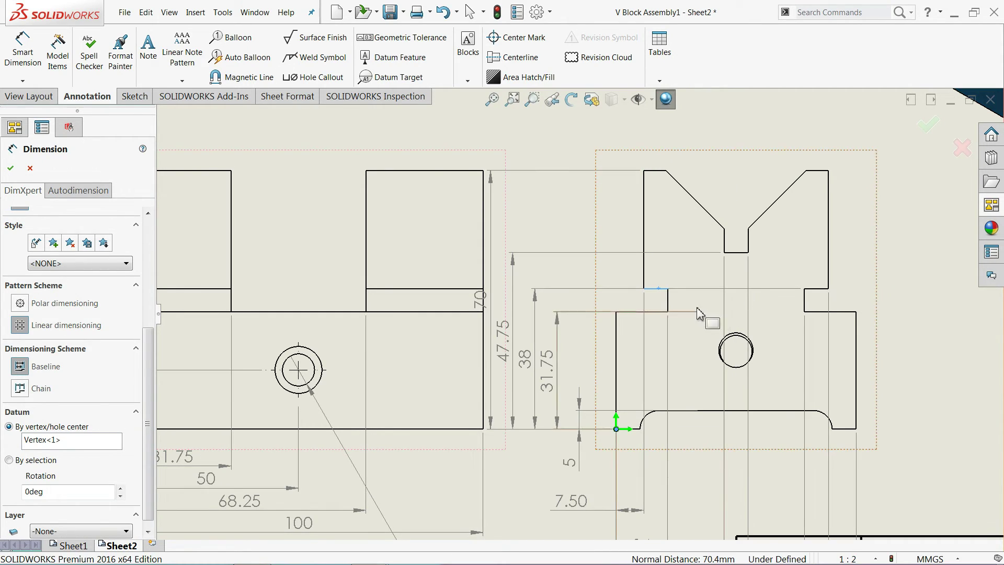
pyautogui.scroll(3, 580, 314)
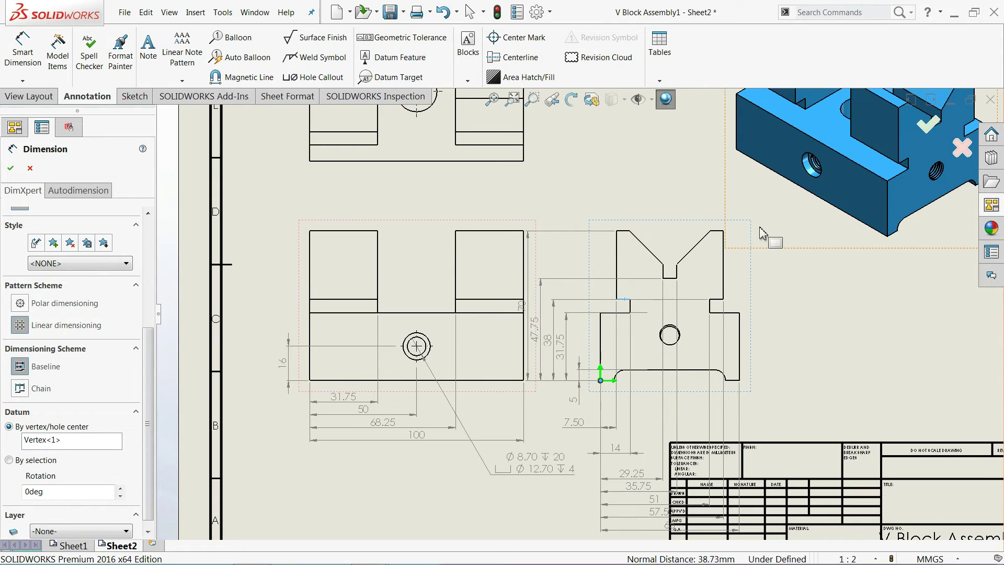
# Move the 7.50 dimension below the side view and nudge the isometric, front and top views
pyautogui.click(9, 168)
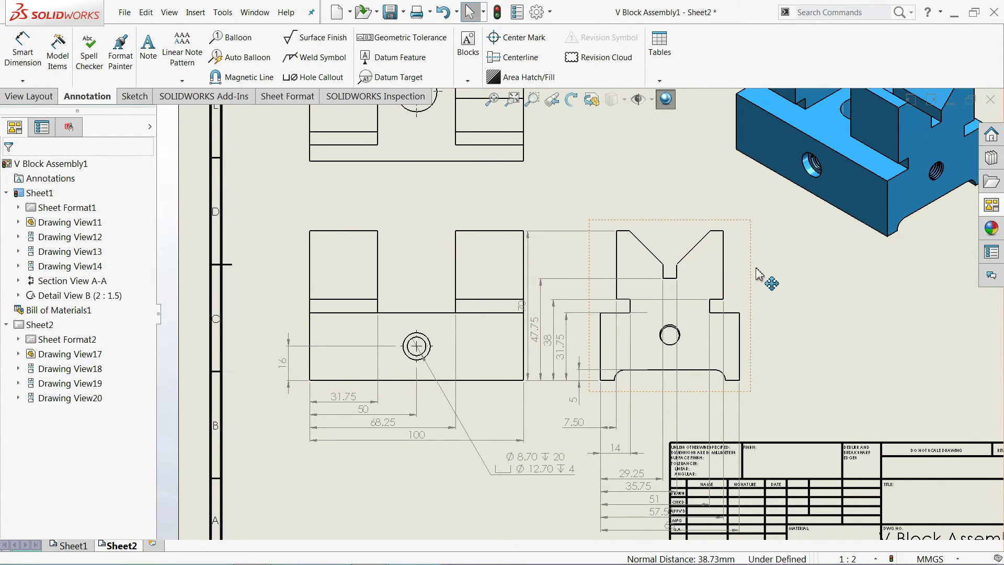
pyautogui.moveTo(750, 269); pyautogui.dragTo(745, 269)
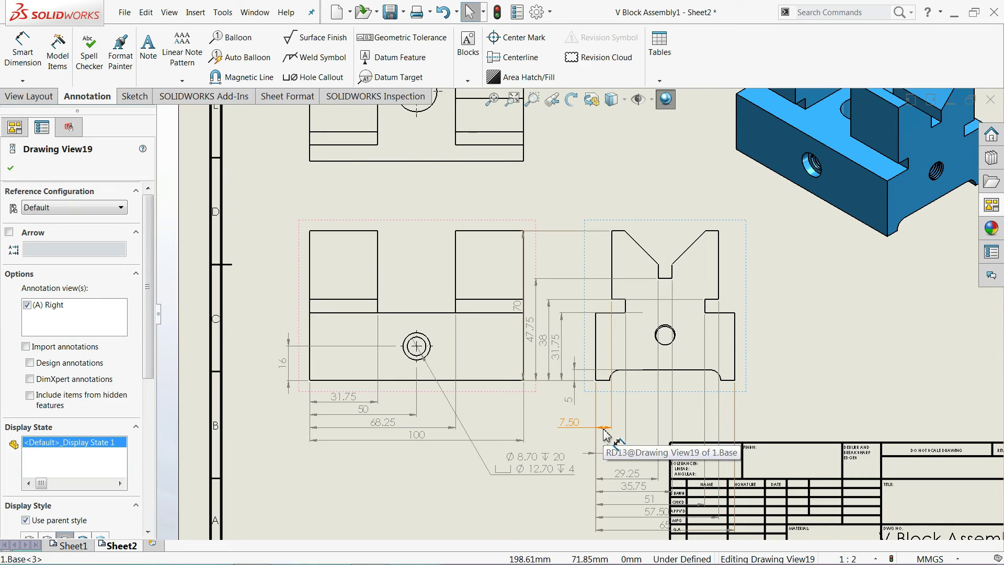
pyautogui.moveTo(605, 432); pyautogui.dragTo(619, 316)
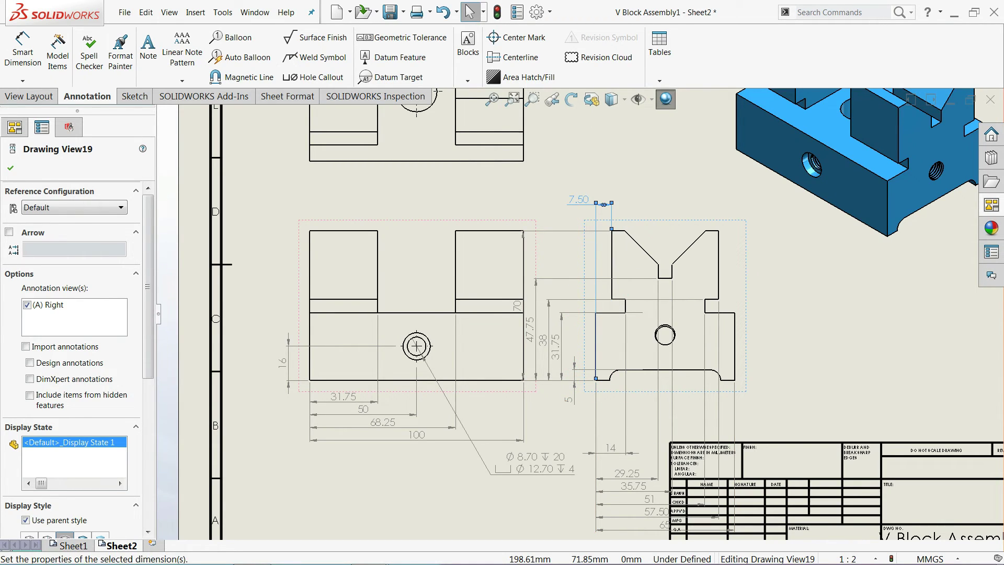
pyautogui.click(601, 205)
pyautogui.moveTo(581, 205); pyautogui.dragTo(595, 291)
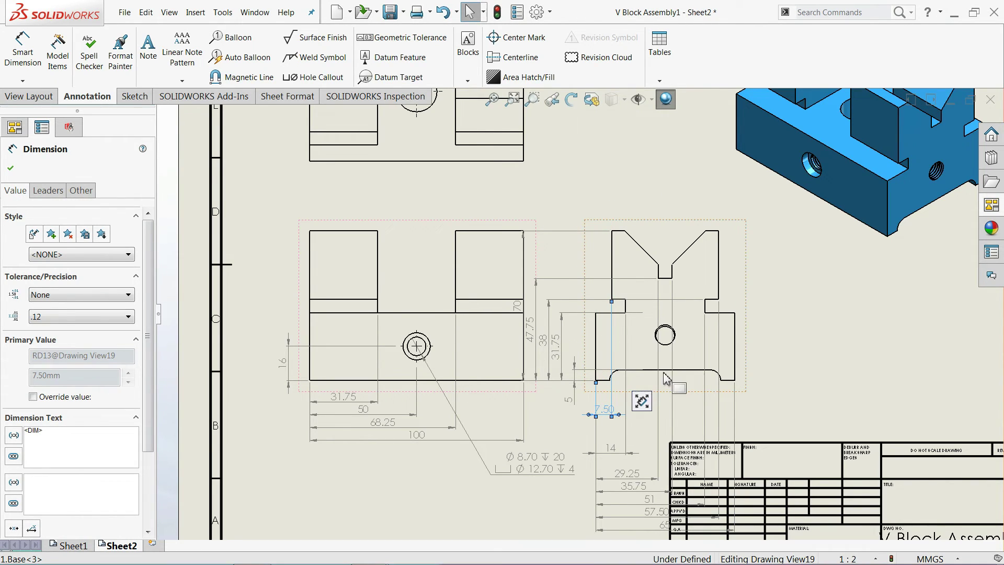
pyautogui.press('f')
pyautogui.scroll(-1, 658, 356)
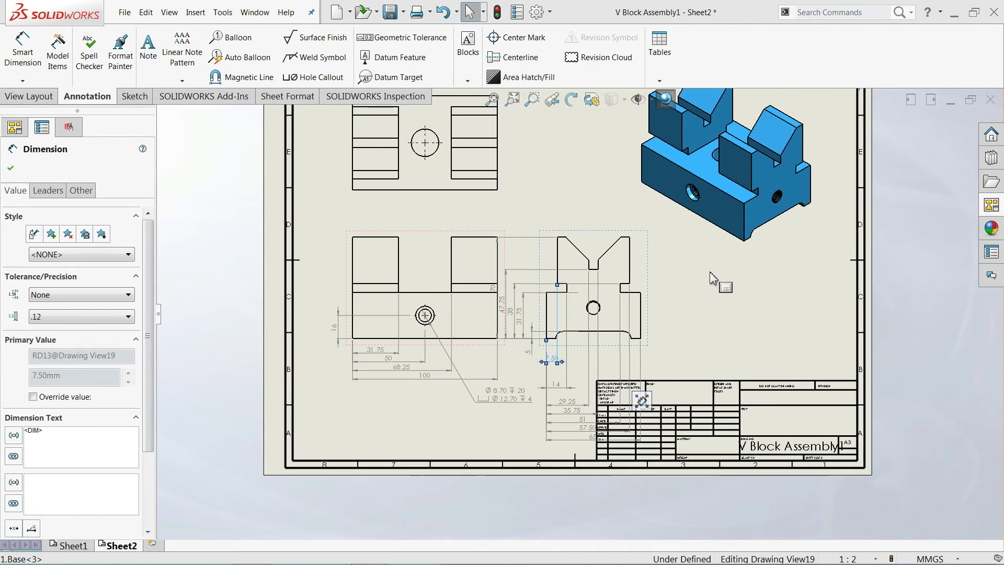
pyautogui.moveTo(775, 260); pyautogui.dragTo(787, 265)
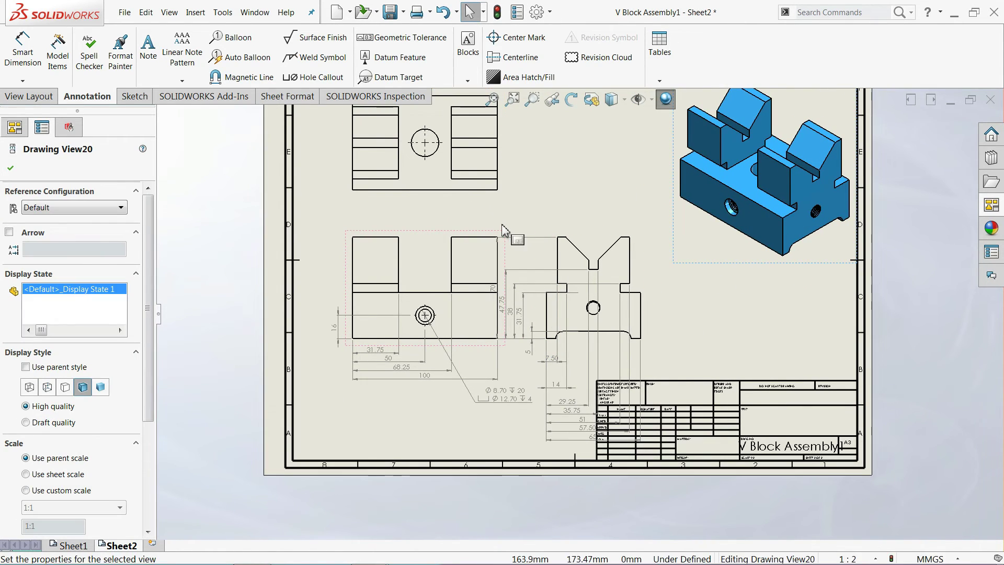
pyautogui.moveTo(511, 235); pyautogui.dragTo(508, 201)
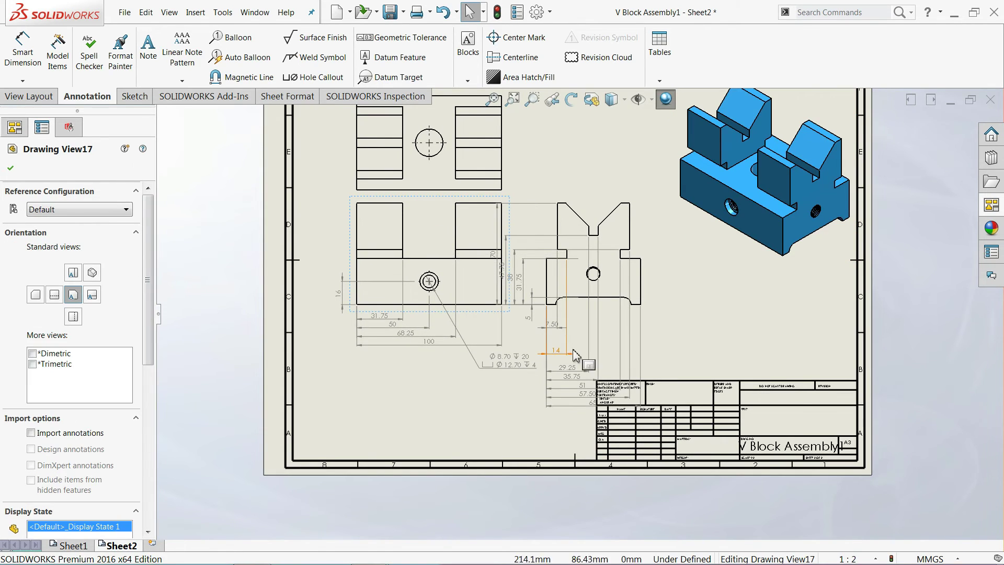
# Stack the 7.50, 14, 29.25, 35.75, 51, 57.50 and 65 dimensions evenly under the side view
pyautogui.scroll(-1, 586, 384)
pyautogui.scroll(-2, 578, 350)
pyautogui.scroll(-1, 539, 282)
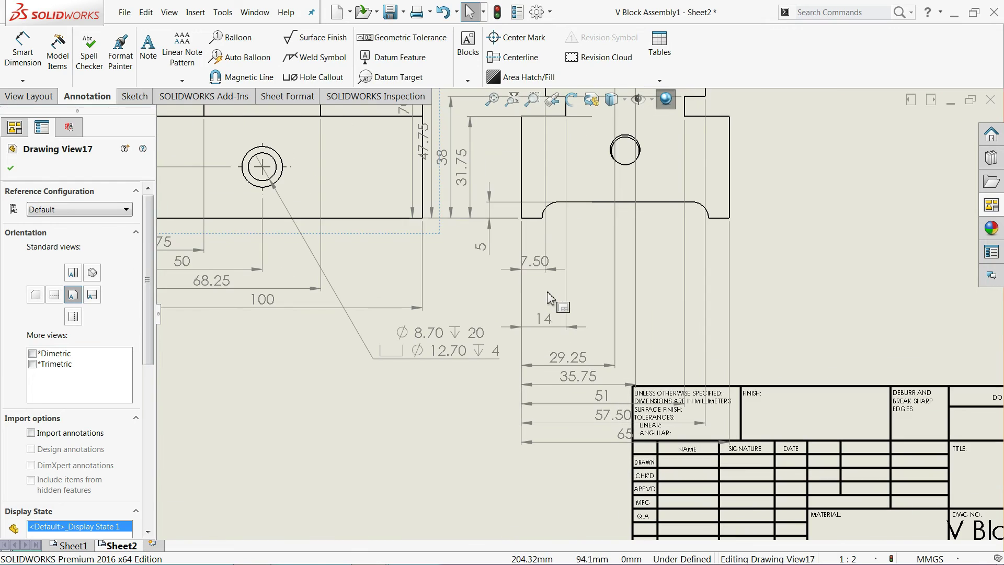
pyautogui.moveTo(541, 272); pyautogui.dragTo(541, 251)
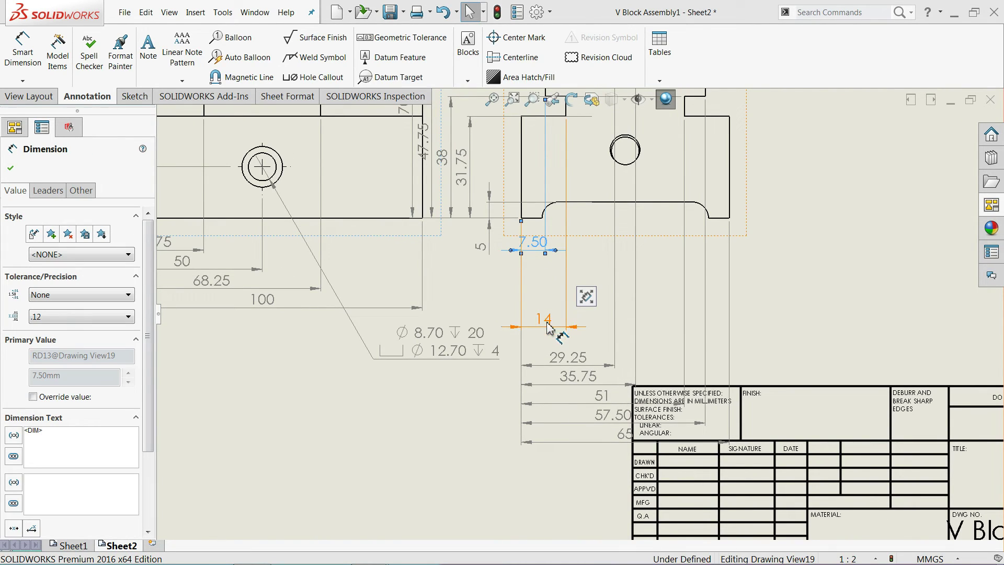
pyautogui.moveTo(549, 328); pyautogui.dragTo(550, 287)
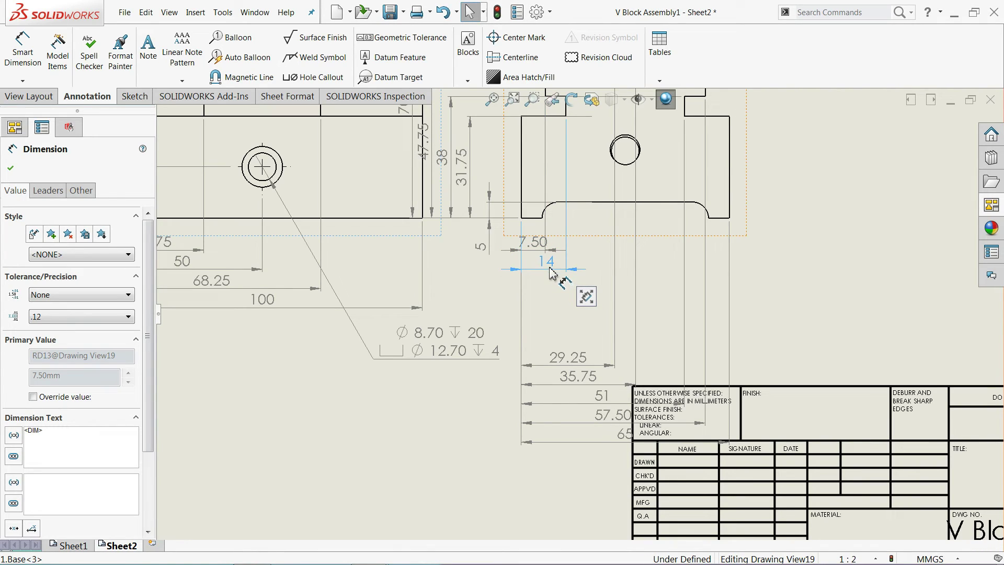
pyautogui.moveTo(558, 360); pyautogui.dragTo(559, 302)
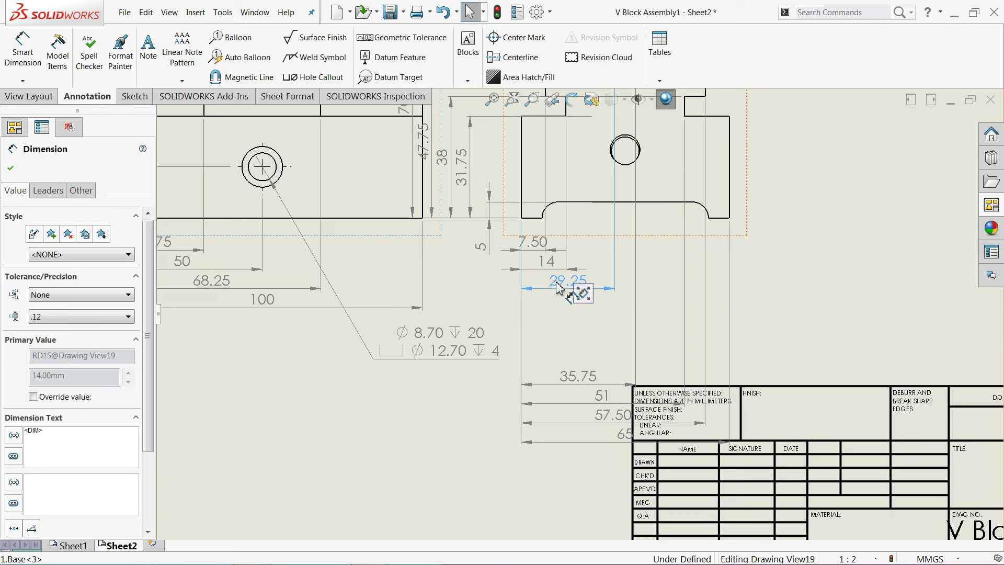
pyautogui.moveTo(564, 376); pyautogui.dragTo(568, 315)
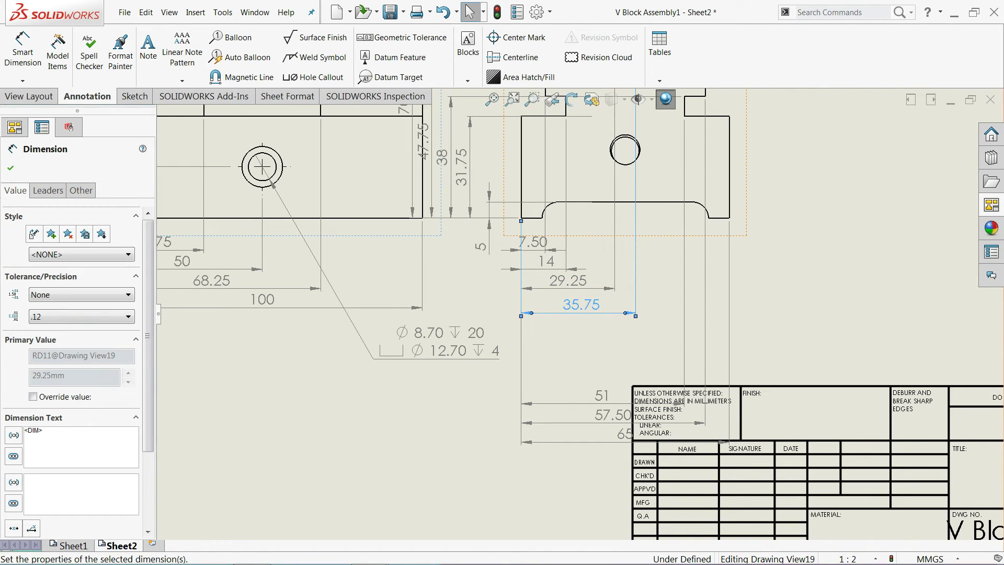
pyautogui.moveTo(601, 396); pyautogui.dragTo(602, 326)
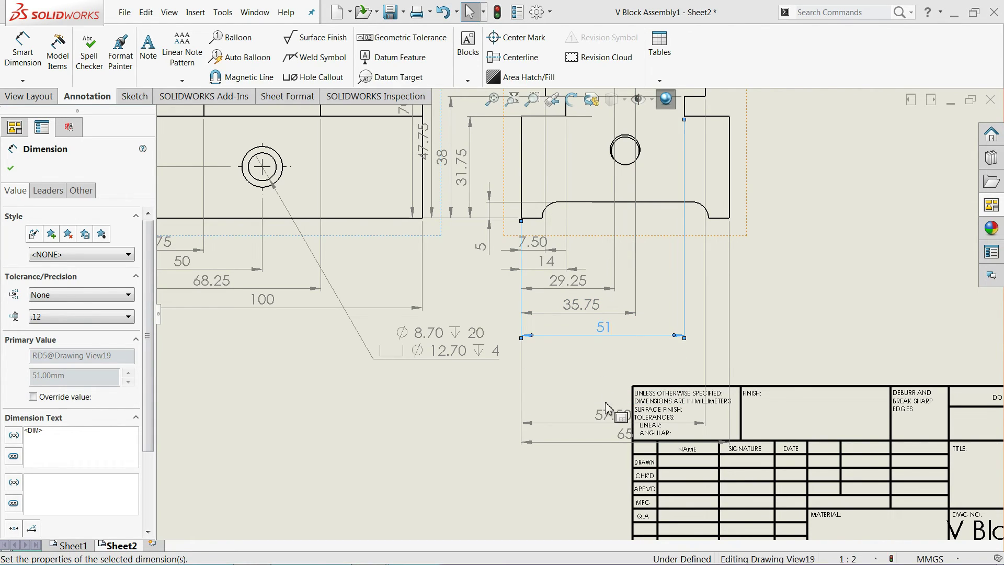
pyautogui.moveTo(605, 416)
pyautogui.mouseDown()
pyautogui.moveTo(606, 348)
pyautogui.moveTo(604, 368)
pyautogui.mouseUp()
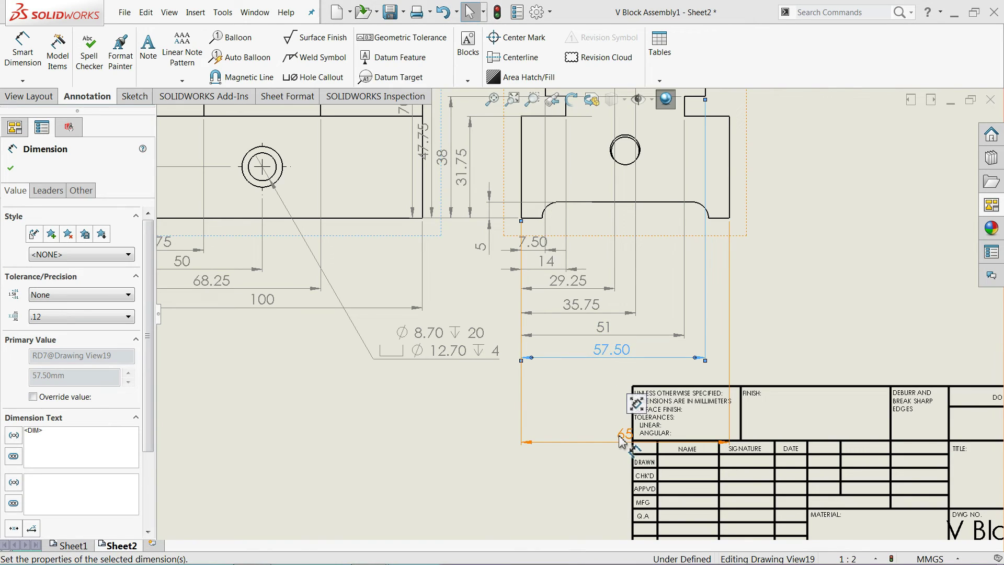
pyautogui.moveTo(620, 441)
pyautogui.mouseDown()
pyautogui.moveTo(622, 127)
pyautogui.moveTo(624, 374)
pyautogui.mouseUp()
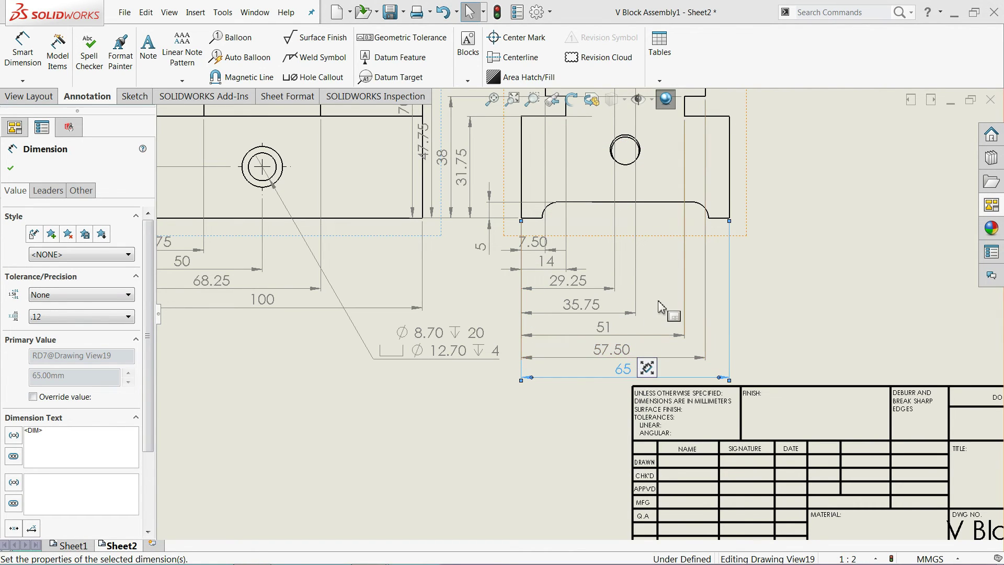
# Move the side view further right, away from the front view
pyautogui.scroll(2, 658, 300)
pyautogui.scroll(2, 617, 262)
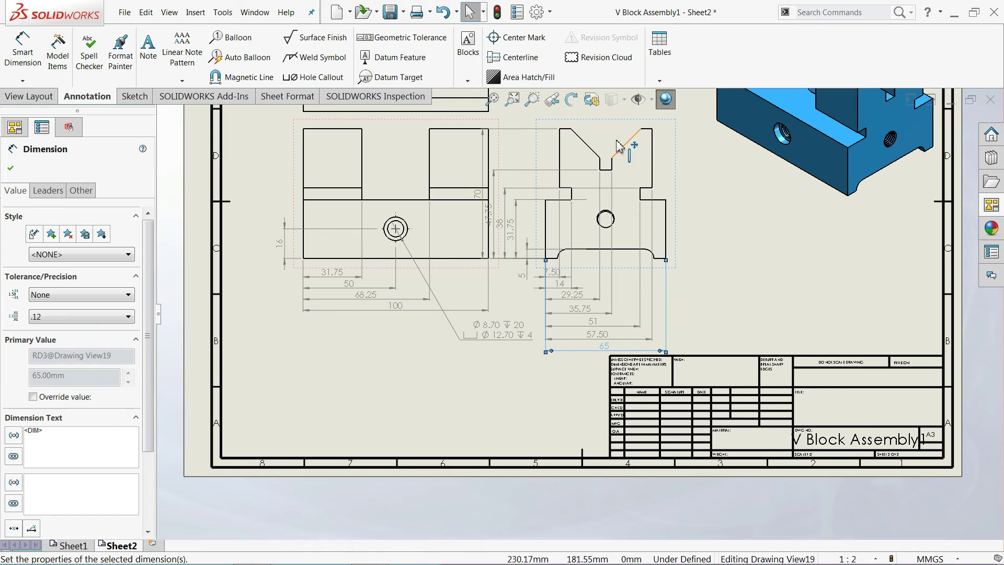
pyautogui.scroll(-3, 544, 177)
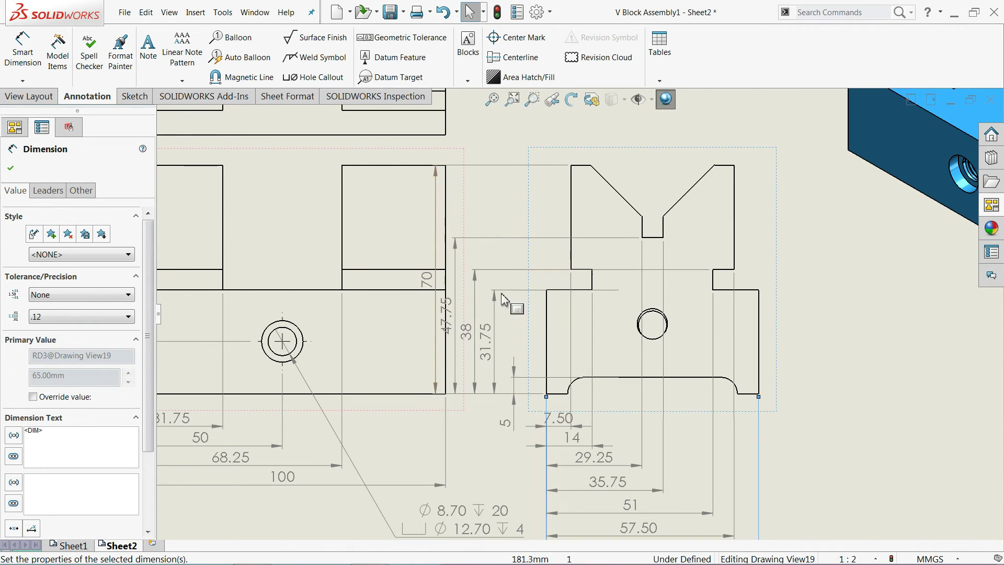
pyautogui.moveTo(777, 349); pyautogui.dragTo(854, 356)
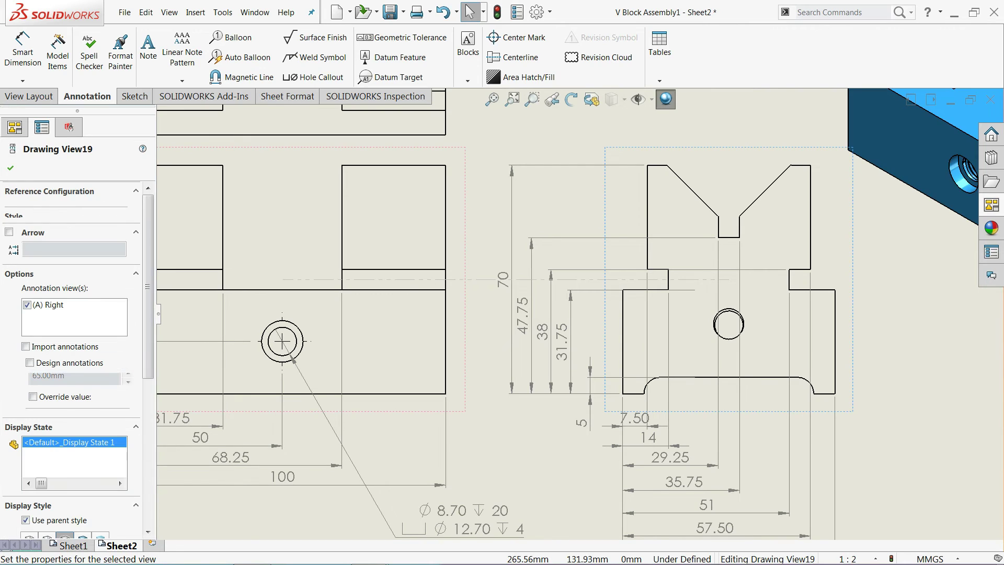
pyautogui.scroll(2, 606, 314)
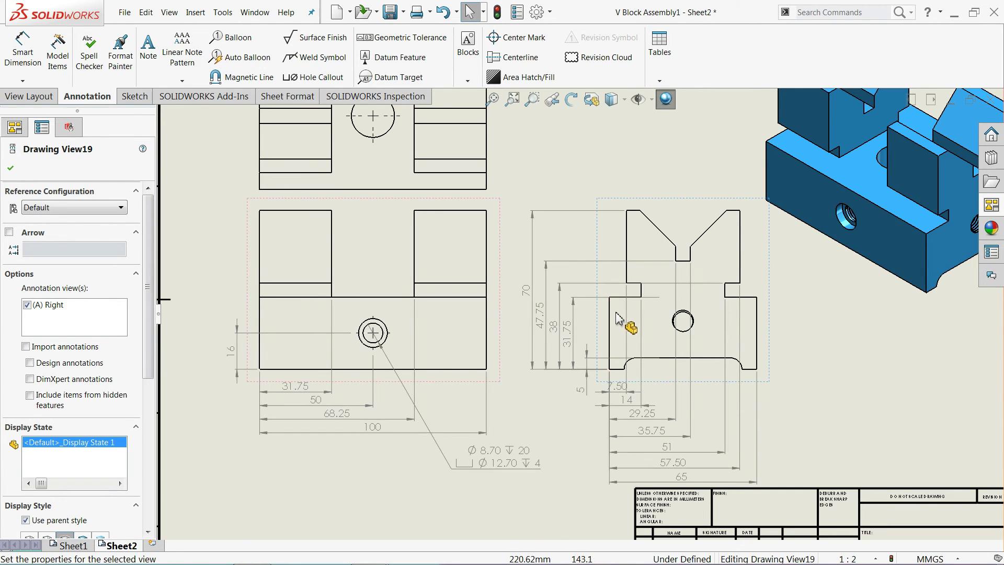
pyautogui.scroll(2, 514, 278)
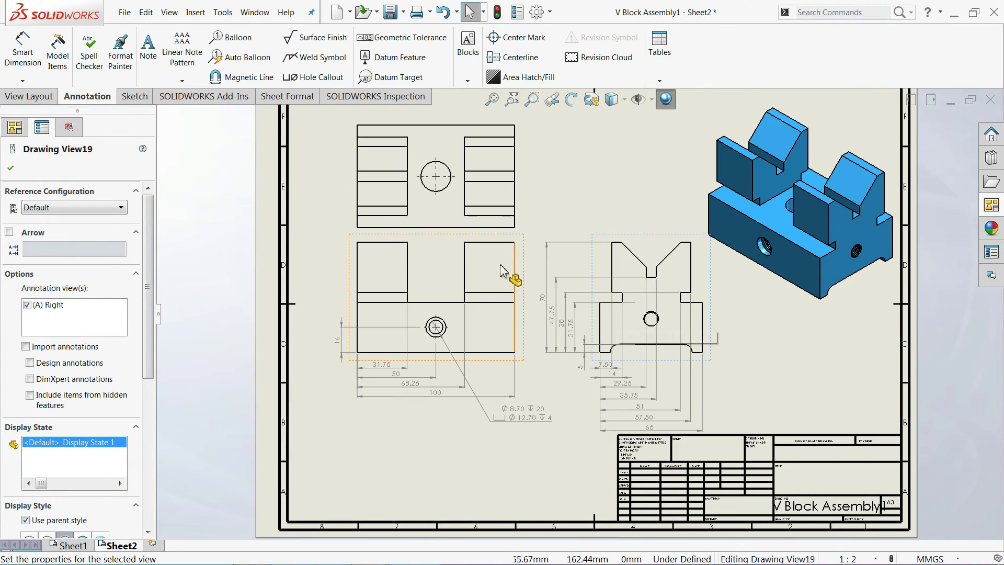
pyautogui.scroll(-3, 496, 143)
pyautogui.scroll(1, 235, 146)
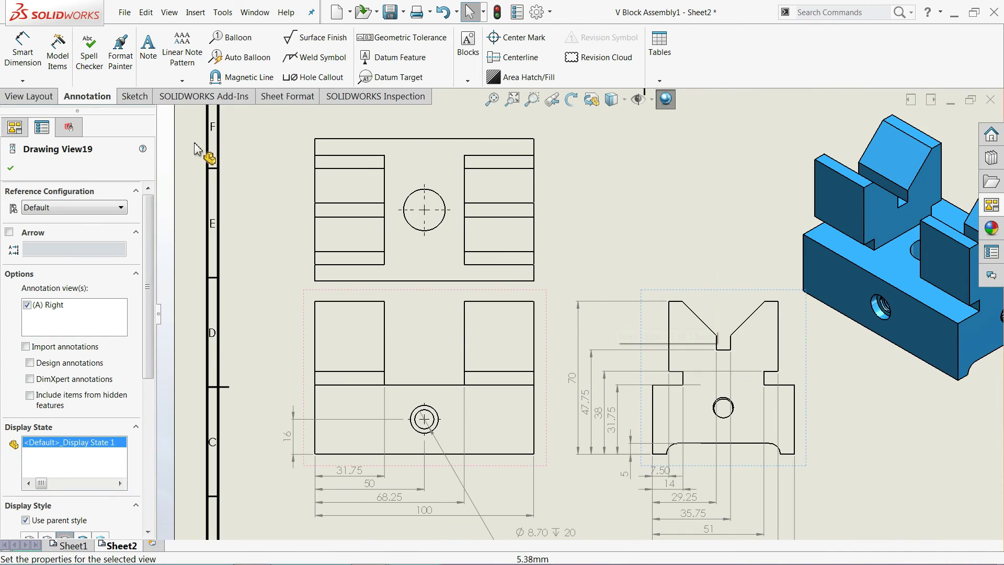
# Baseline-dimension the top view from its bottom-left corner, adding 100, 50, 32.50 and the Ø19 THRU hole
pyautogui.click(10, 168)
pyautogui.click(23, 81)
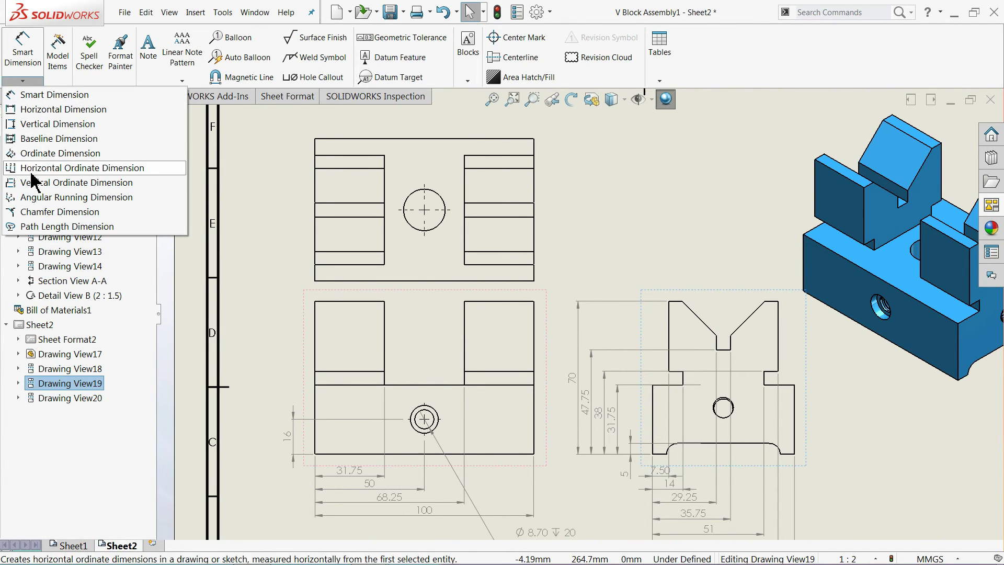
pyautogui.click(29, 57)
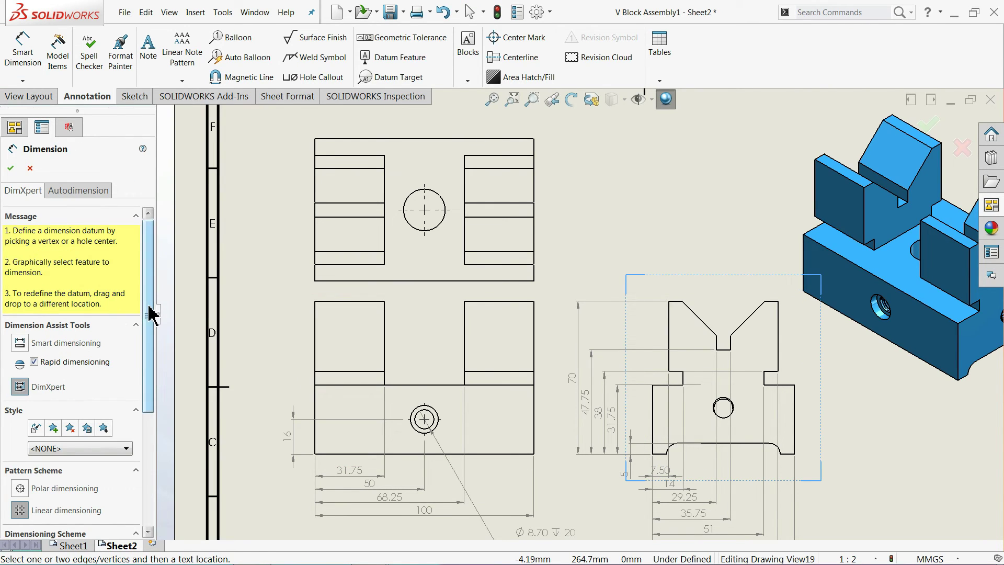
pyautogui.moveTo(150, 314); pyautogui.dragTo(147, 415)
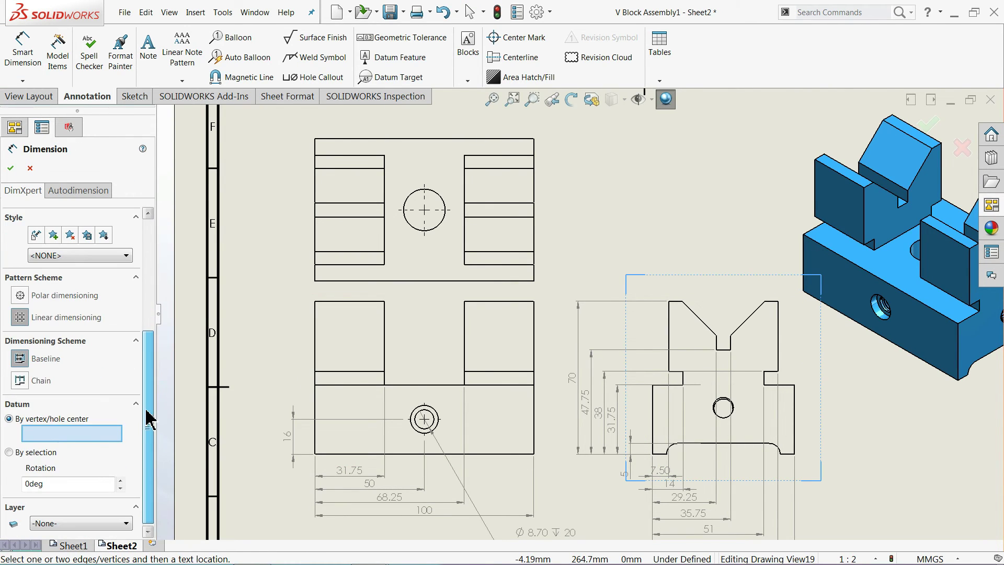
pyautogui.click(315, 280)
pyautogui.click(465, 160)
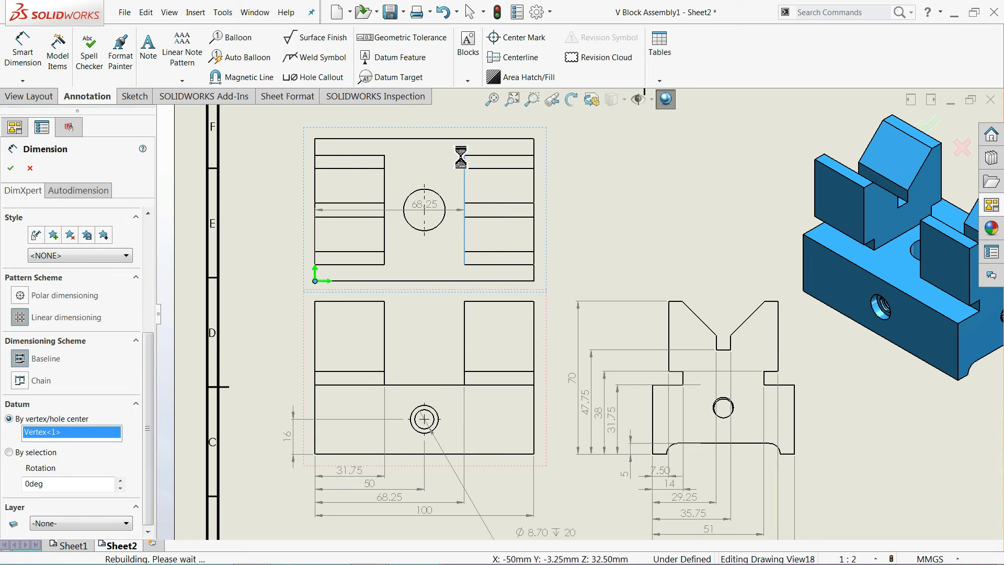
pyautogui.click(534, 151)
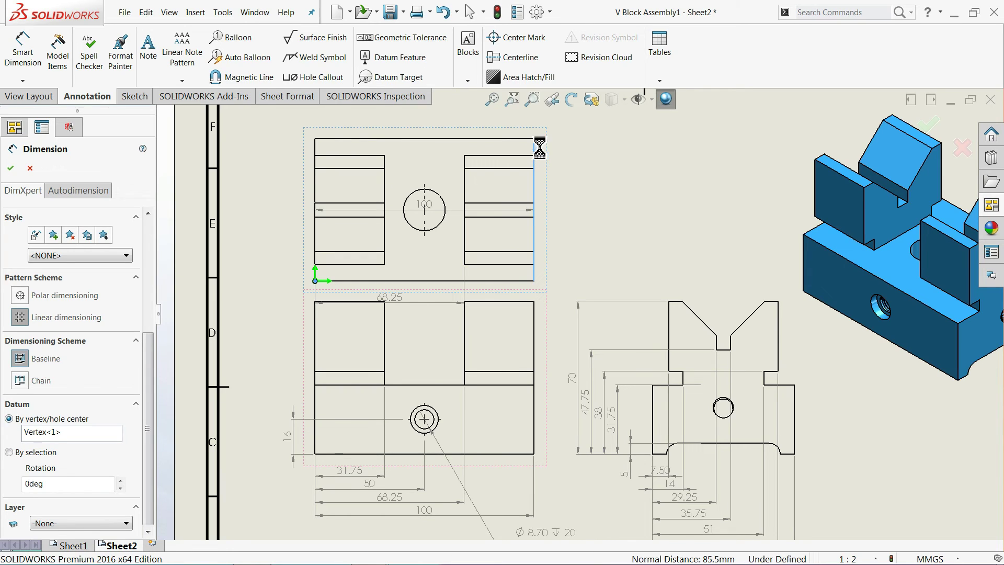
pyautogui.click(443, 200)
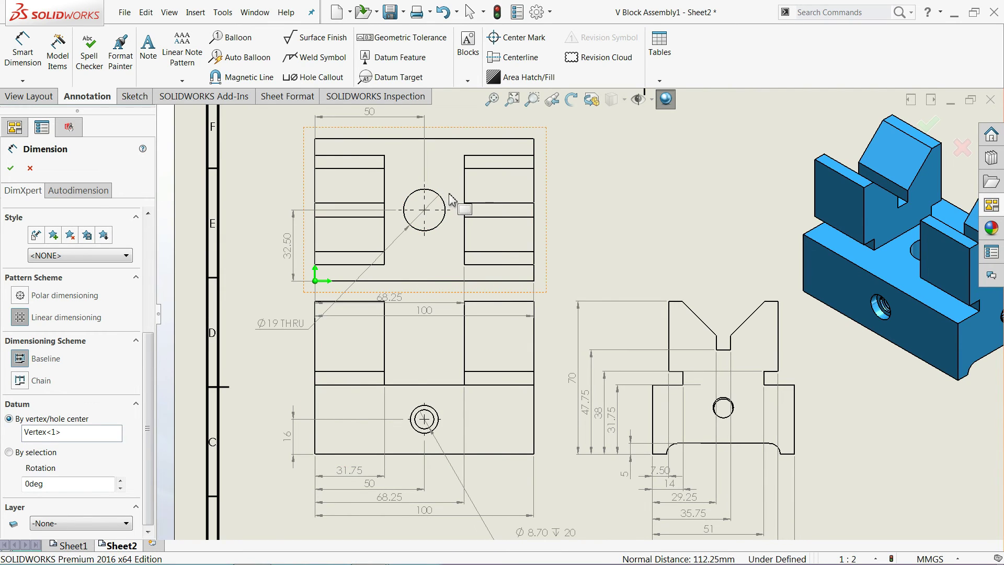
pyautogui.press('f')
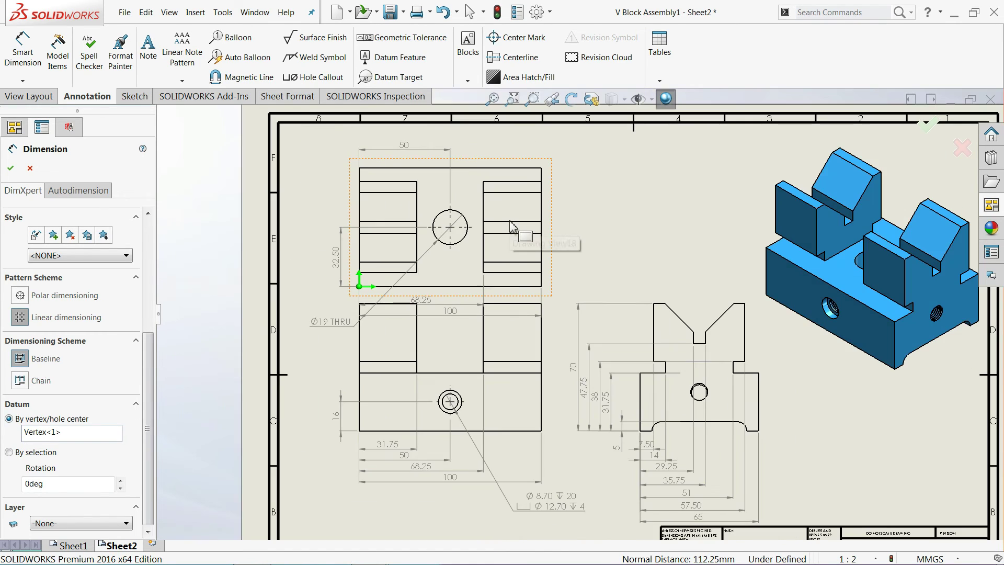
pyautogui.click(18, 171)
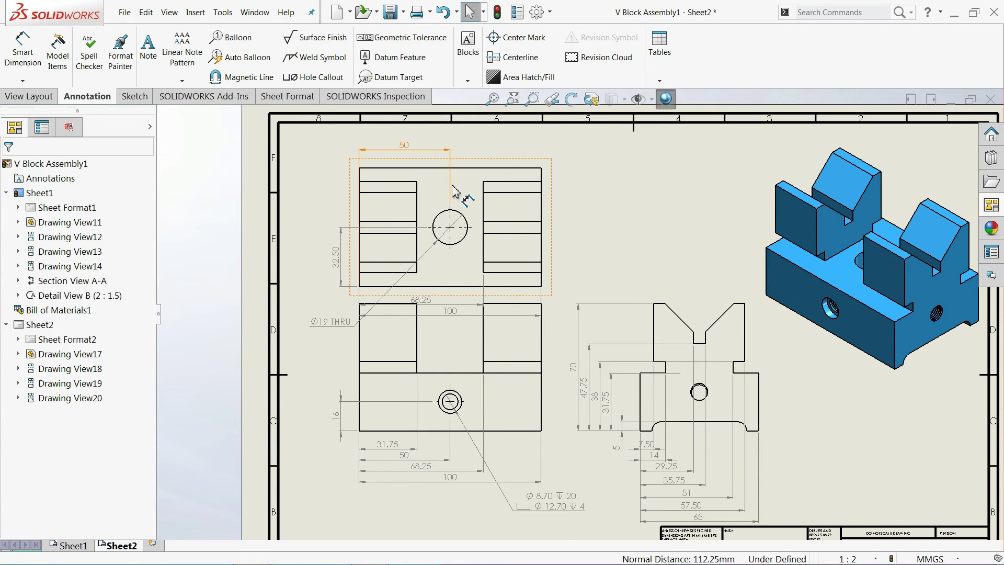
# Move the 100 and 68.25 dimensions up above the top view
pyautogui.scroll(-2, 460, 222)
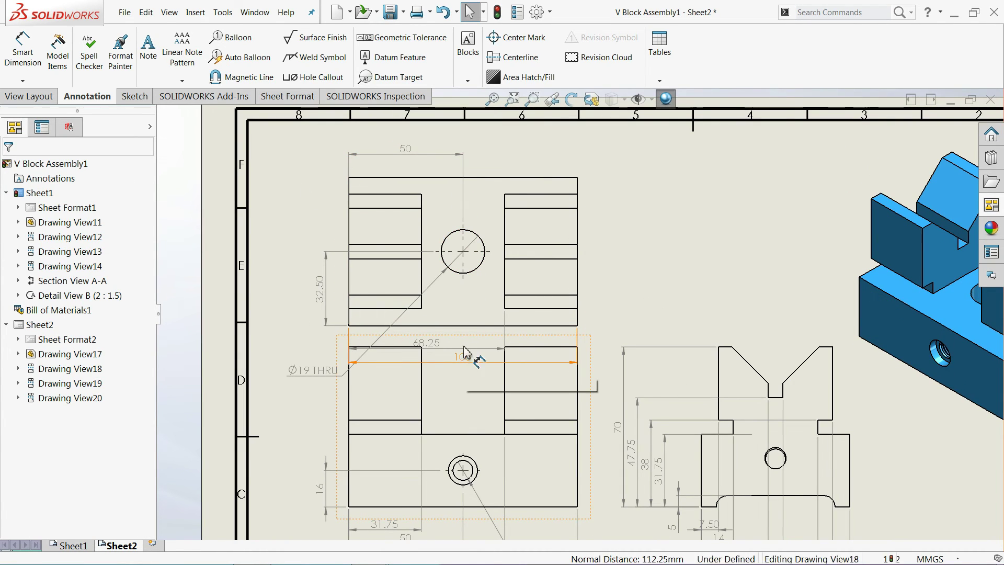
pyautogui.moveTo(461, 360); pyautogui.dragTo(472, 135)
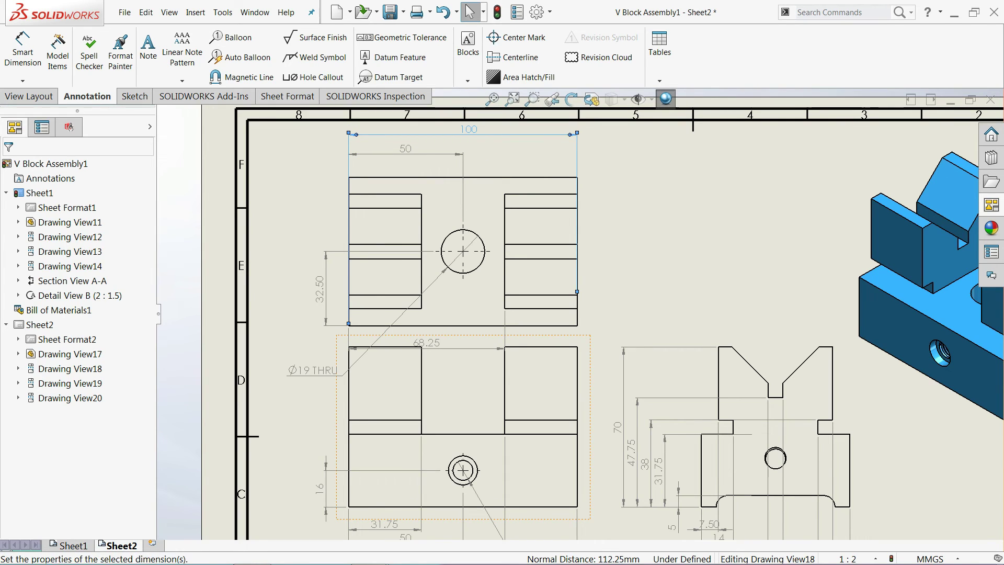
pyautogui.moveTo(426, 342); pyautogui.dragTo(448, 157)
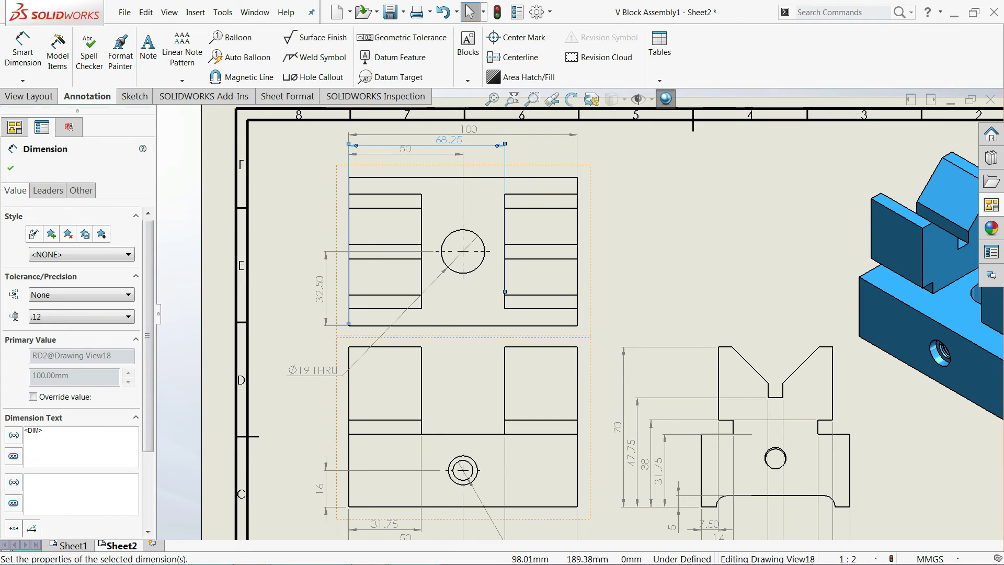
pyautogui.moveTo(411, 156); pyautogui.dragTo(410, 152)
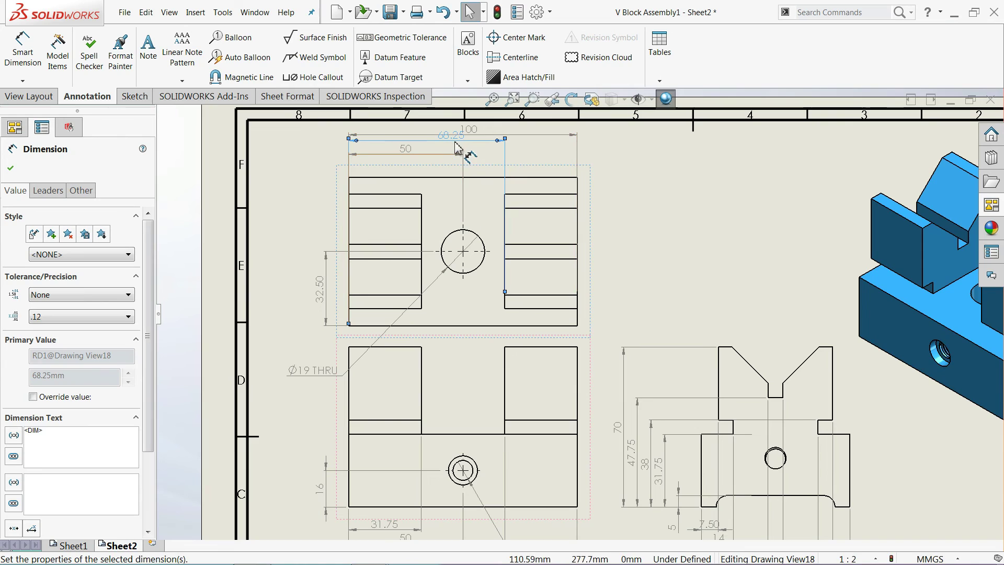
# Bring the 50 dimension closer to the part and set 68.25 between 100 and 50
pyautogui.scroll(-3, 460, 137)
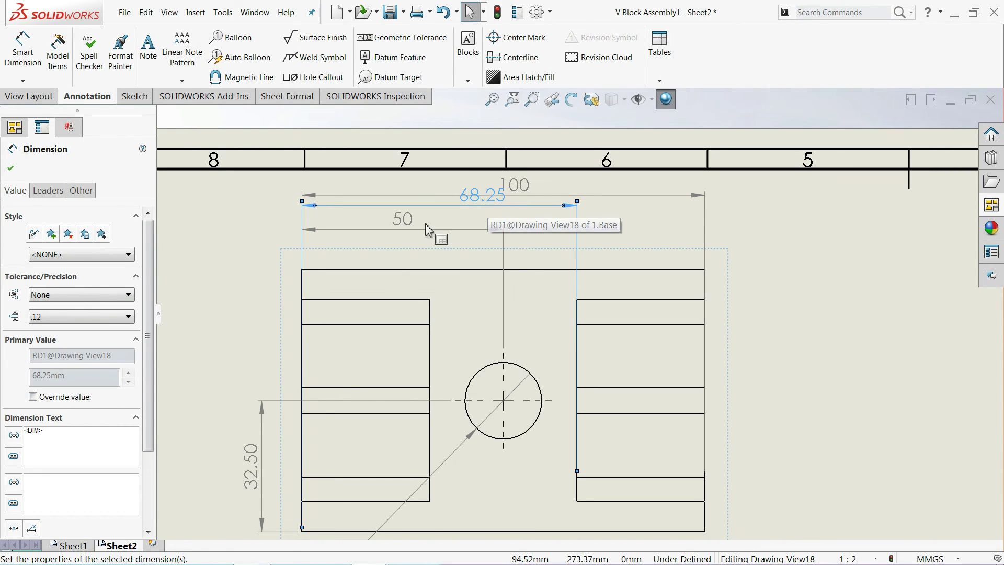
pyautogui.moveTo(411, 224); pyautogui.dragTo(411, 239)
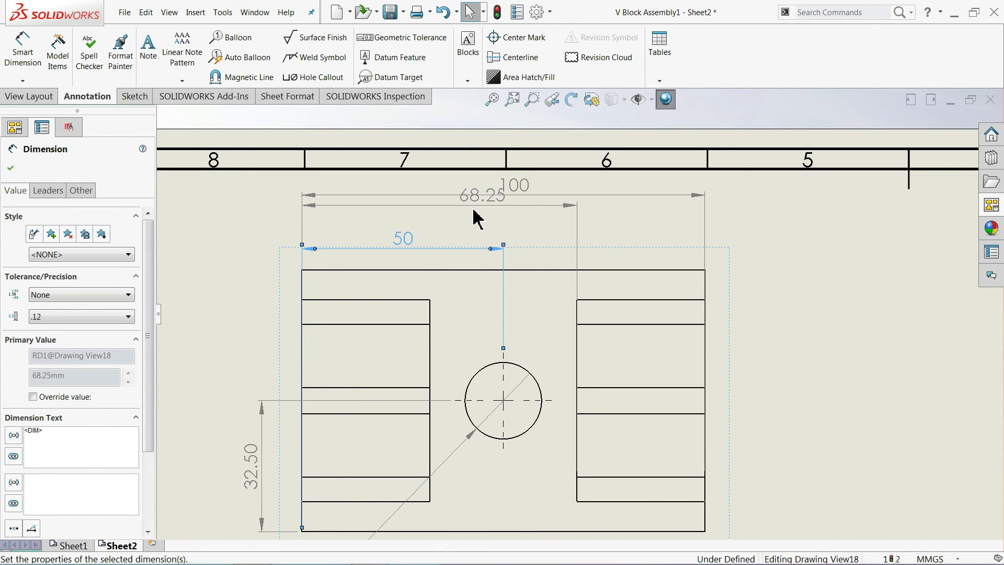
pyautogui.press('Escape')
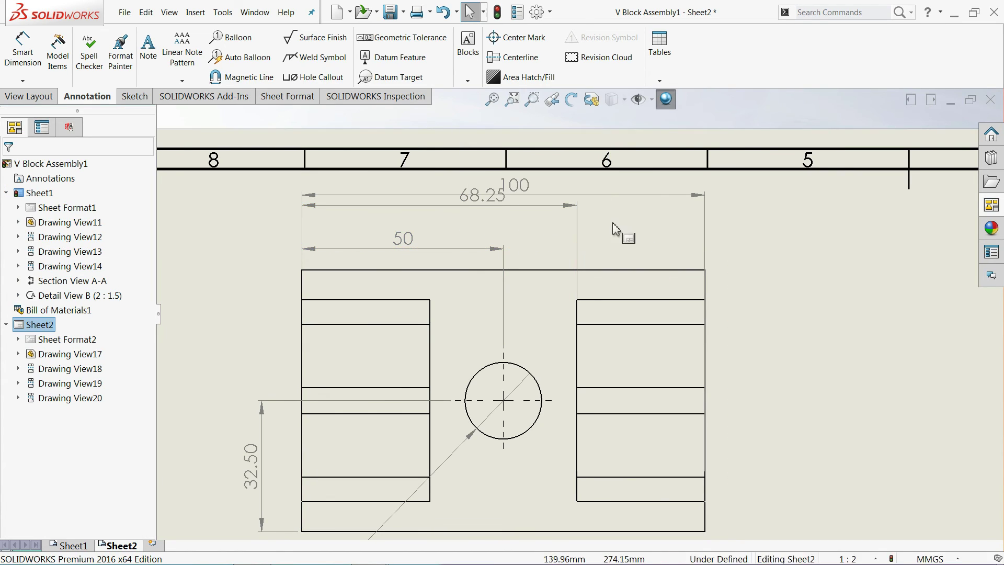
pyautogui.moveTo(484, 198); pyautogui.dragTo(492, 220)
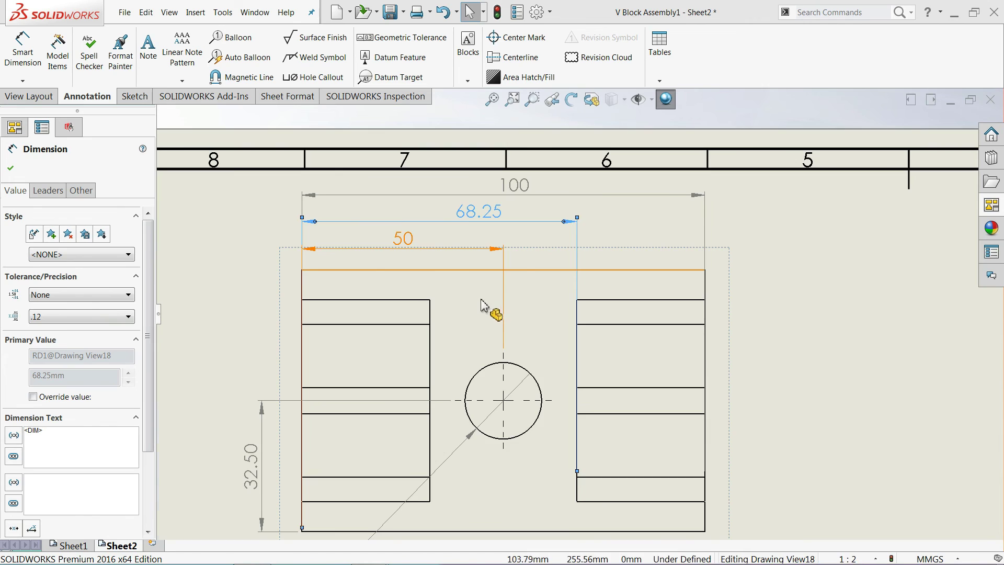
pyautogui.scroll(2, 482, 306)
pyautogui.scroll(2, 575, 340)
pyautogui.scroll(-1, 732, 408)
pyautogui.scroll(-1, 731, 393)
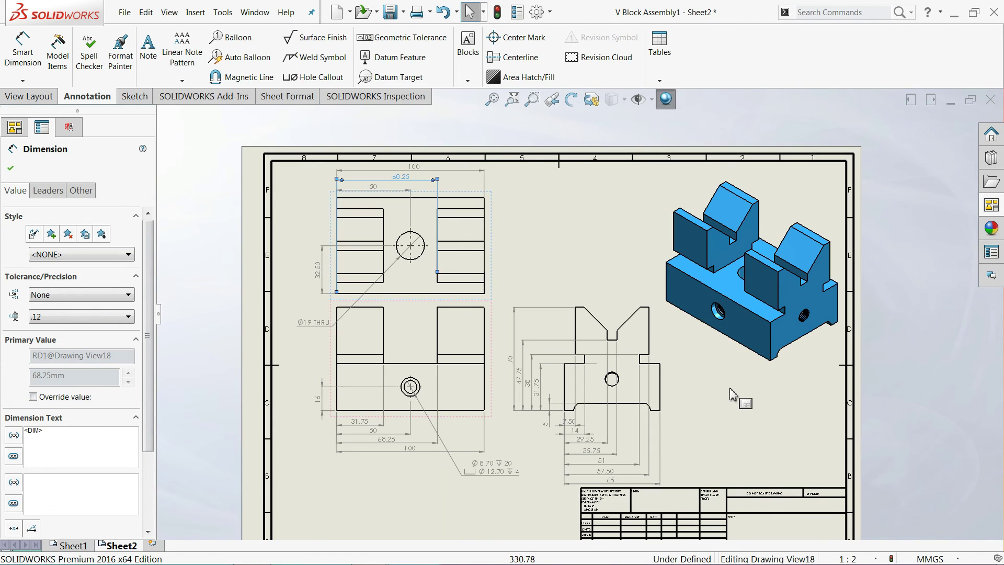
pyautogui.scroll(-1, 731, 393)
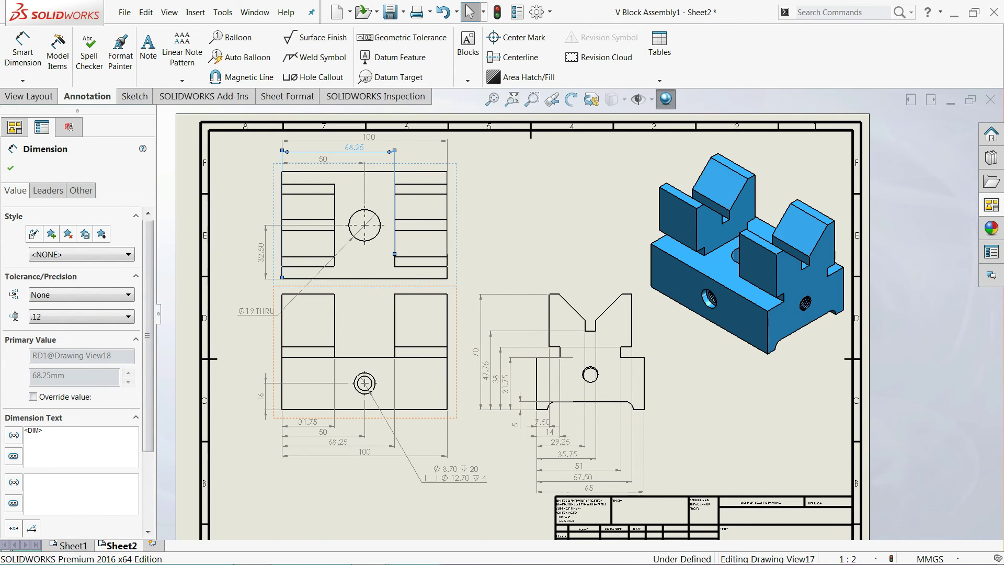
# Change the 1.Base views from 1:1.5 to a user-defined 1:1.3 scale
pyautogui.click(324, 397)
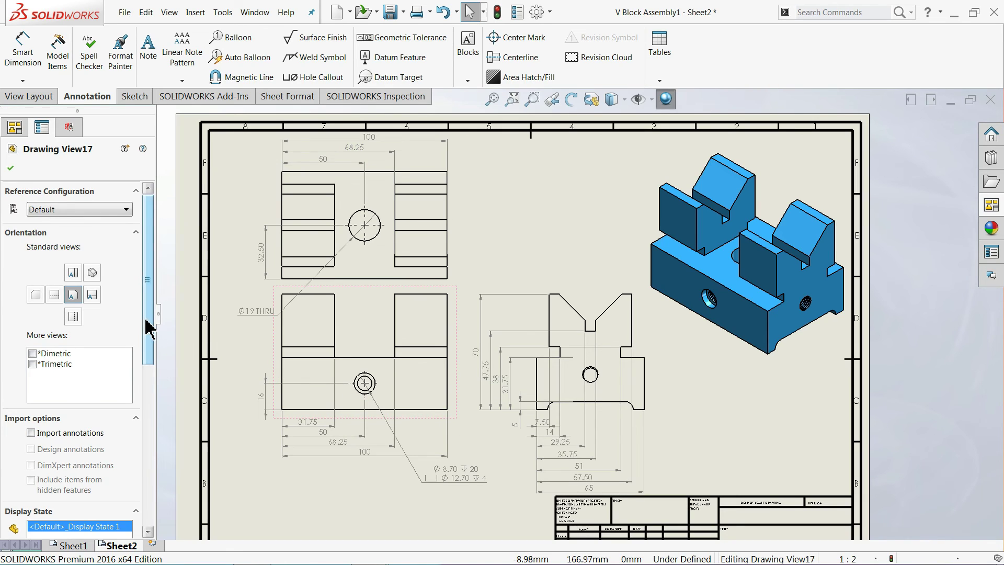
pyautogui.moveTo(149, 327); pyautogui.dragTo(149, 456)
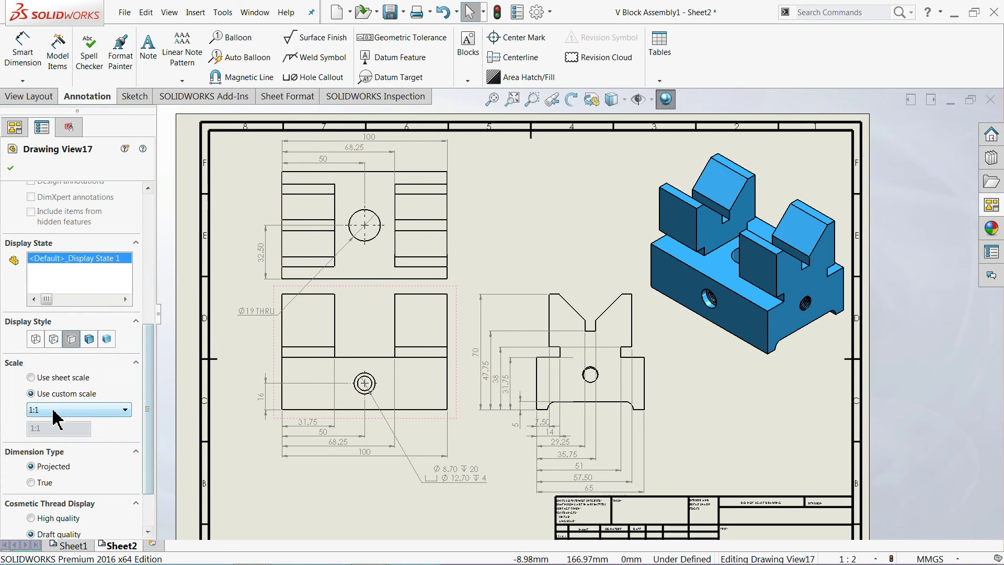
pyautogui.click(53, 411)
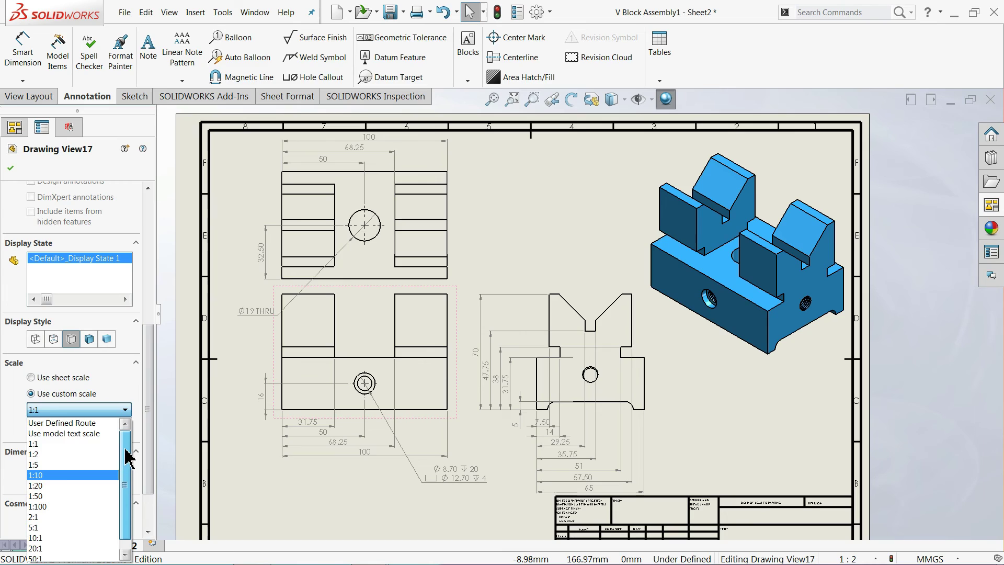
pyautogui.click(79, 424)
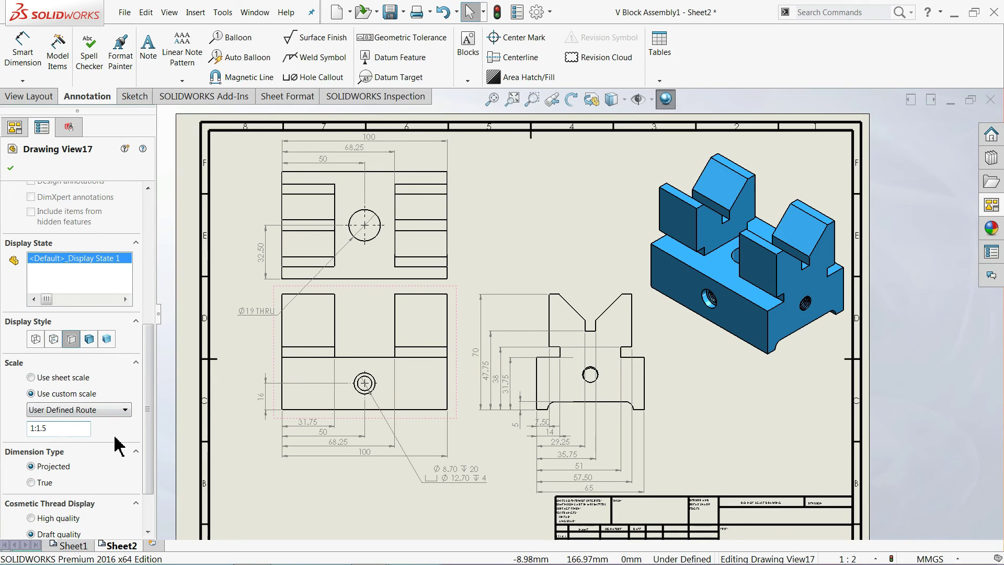
pyautogui.write('3')
pyautogui.press('Return')
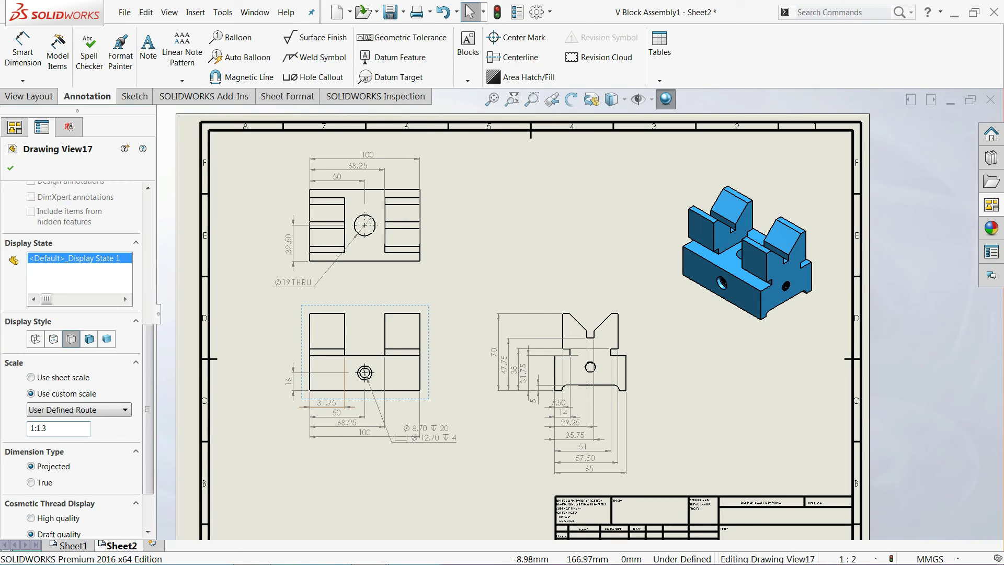
pyautogui.press('Return')
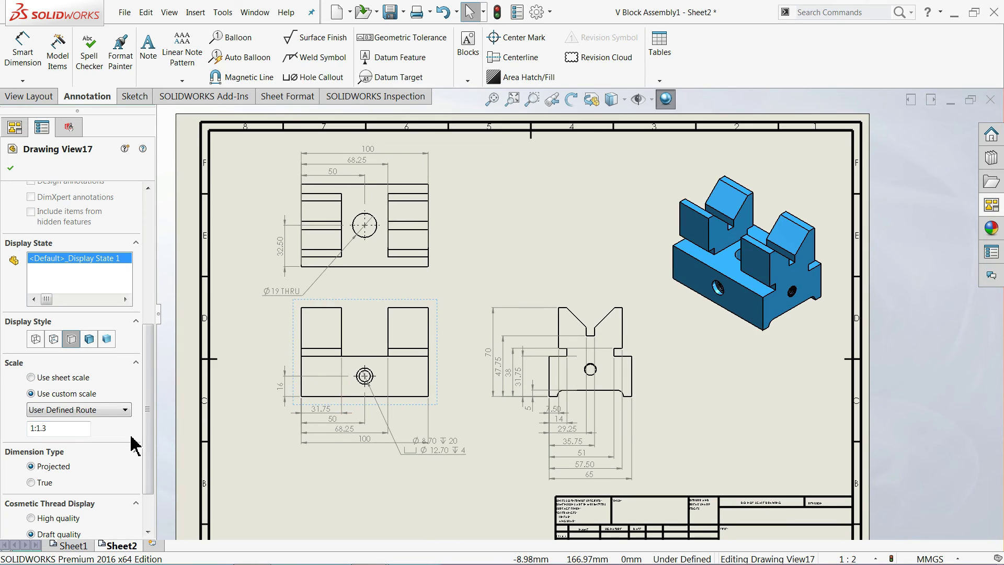
pyautogui.click(11, 168)
# Start a detail view and circle the lower-right corner of the right view
pyautogui.scroll(-2, 638, 396)
pyautogui.scroll(-1, 633, 393)
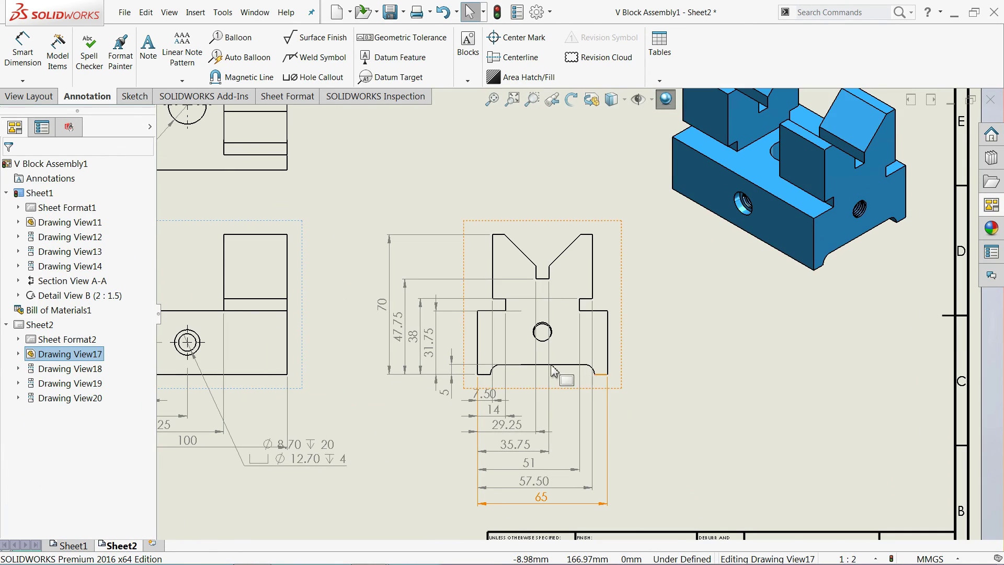
pyautogui.scroll(-1, 620, 384)
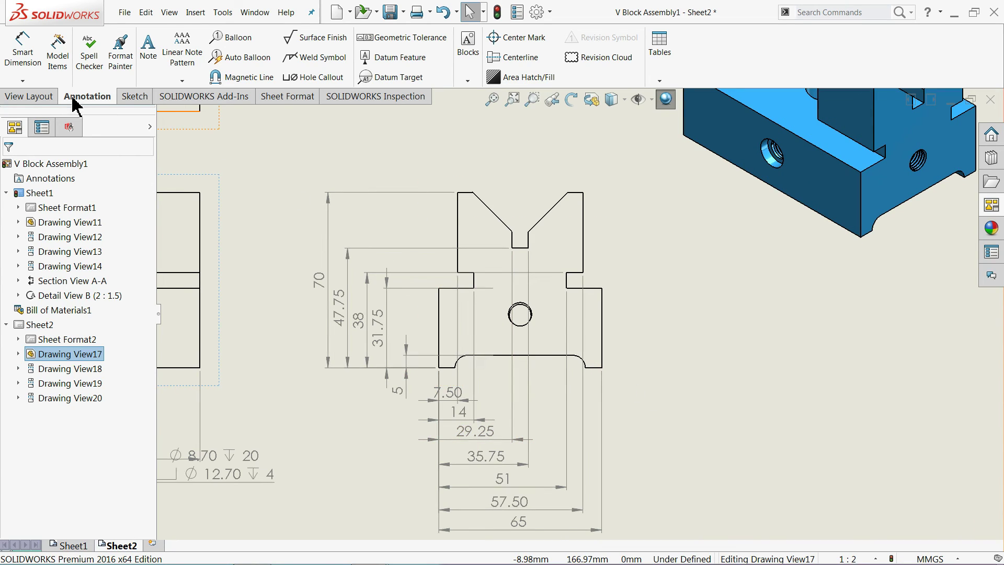
pyautogui.click(30, 97)
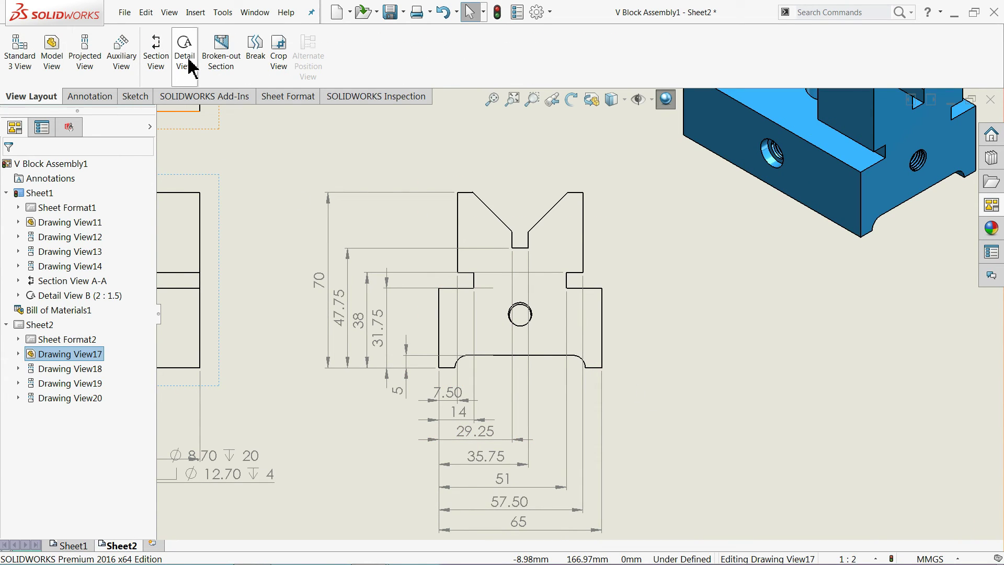
pyautogui.click(190, 67)
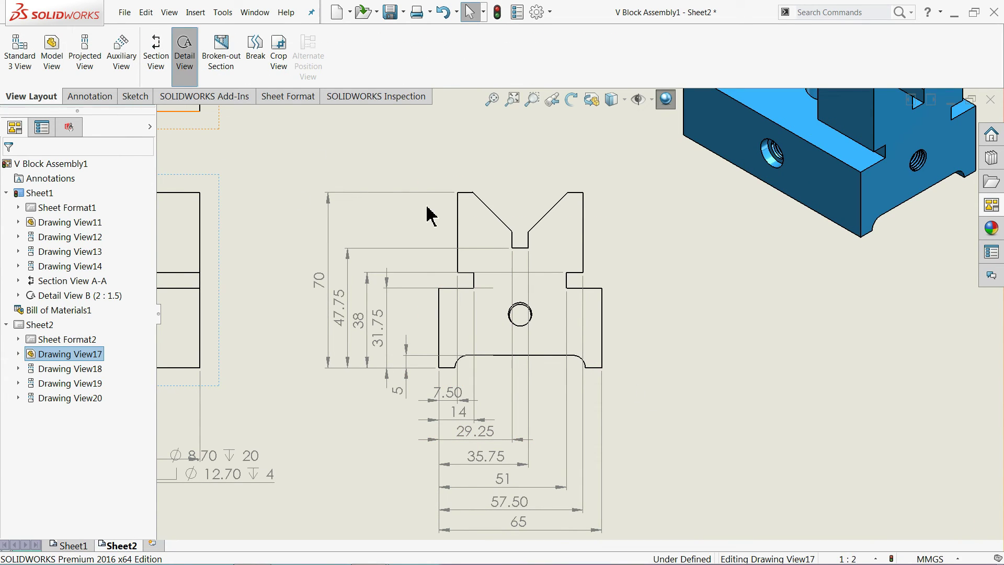
pyautogui.click(592, 359)
pyautogui.click(622, 376)
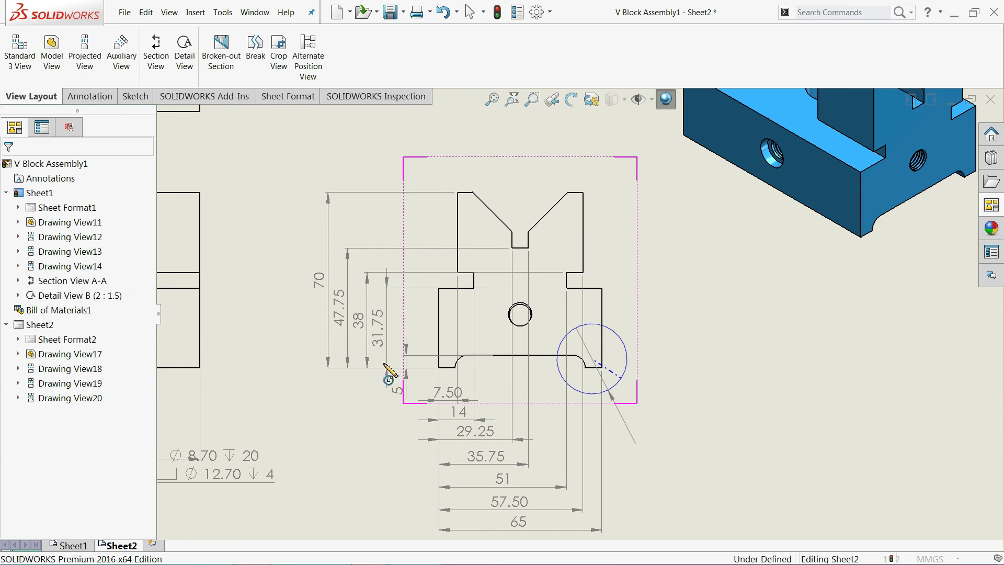
# Give Detail C a broken-circle callout and full outline at 2:1.3, placed to the right
pyautogui.click(61, 269)
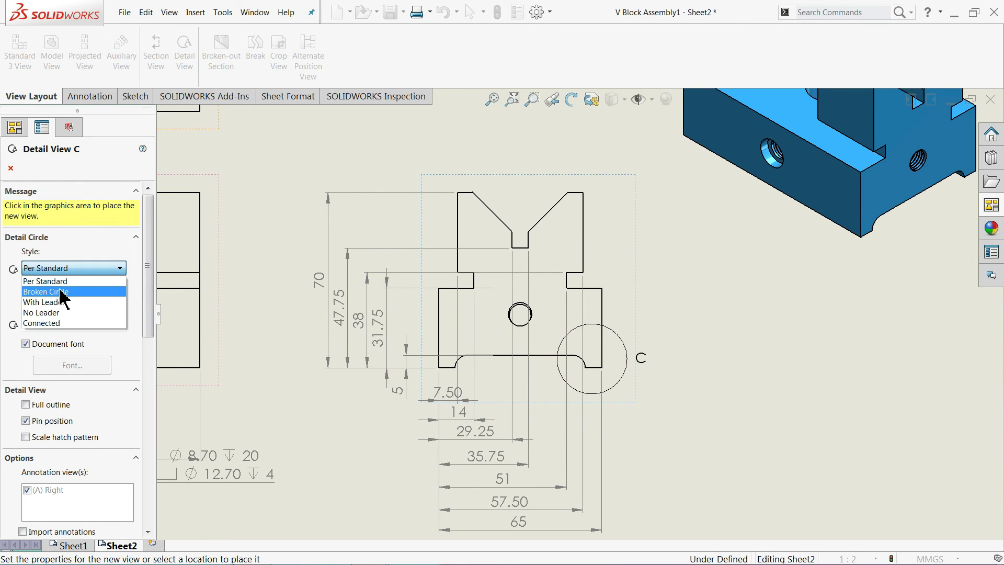
pyautogui.click(60, 287)
pyautogui.click(43, 406)
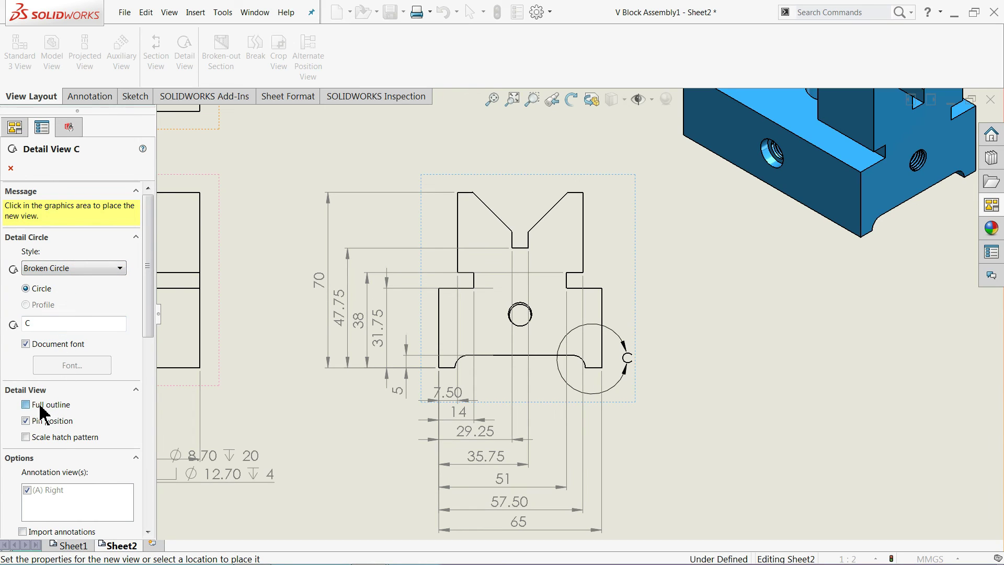
pyautogui.click(775, 373)
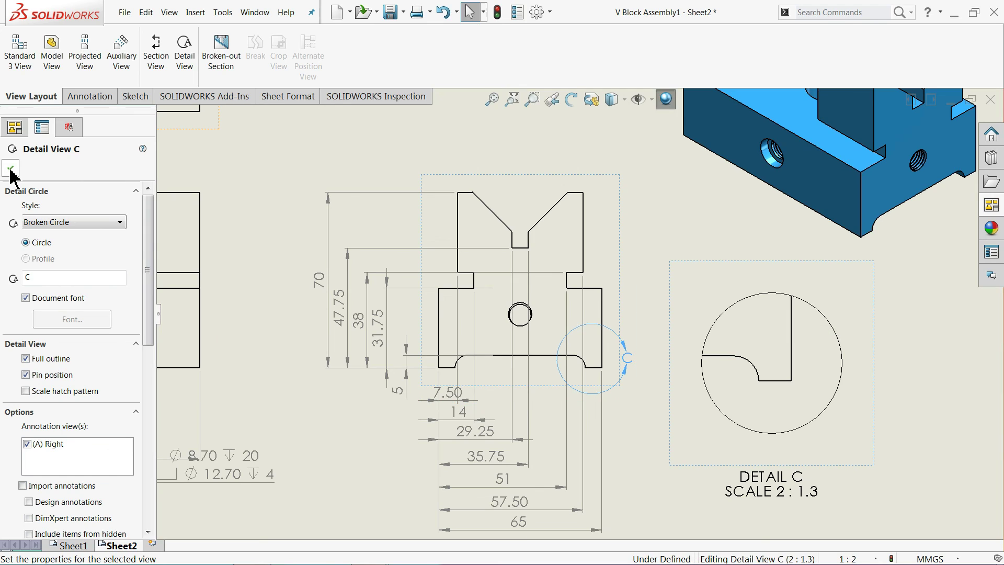
pyautogui.click(10, 167)
# Dimension the notch bottom width in Detail C as 6.50
pyautogui.click(75, 97)
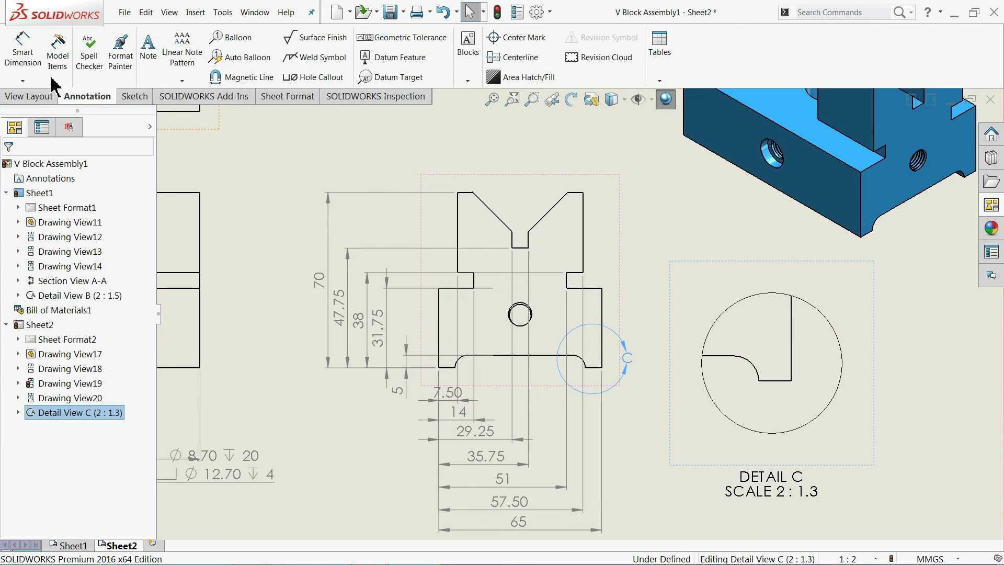
pyautogui.scroll(-2, 789, 408)
pyautogui.scroll(-1, 782, 388)
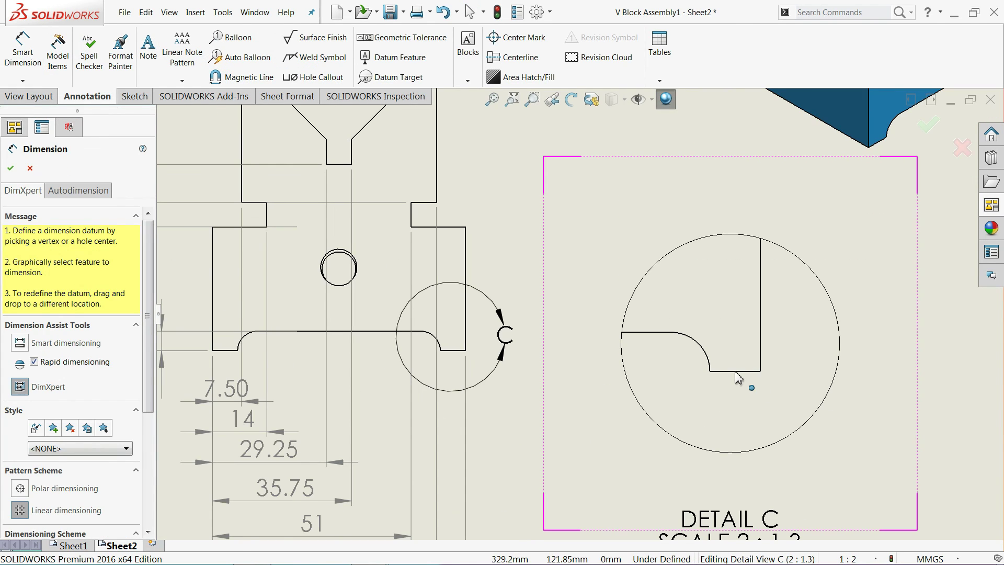
pyautogui.click(738, 377)
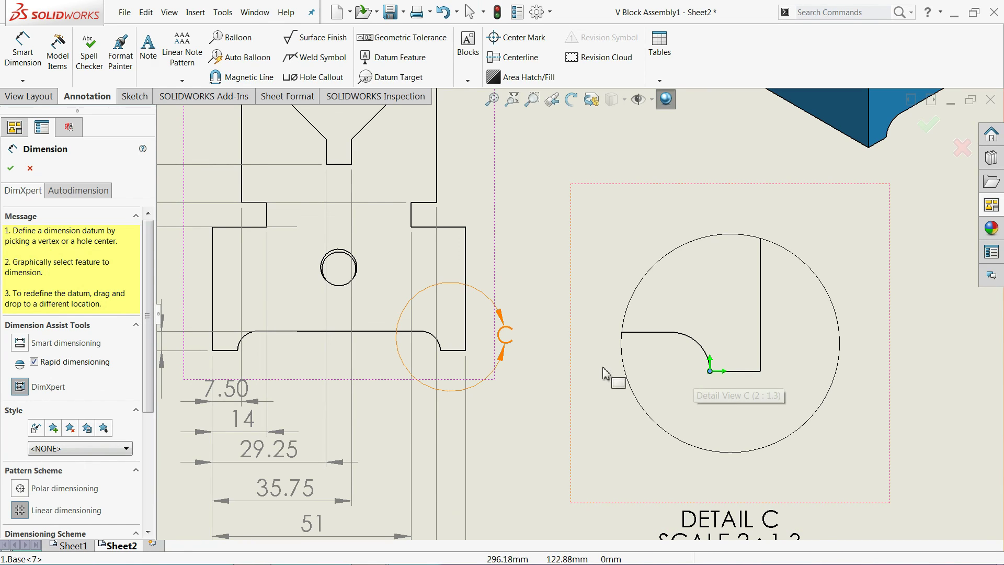
pyautogui.click(20, 344)
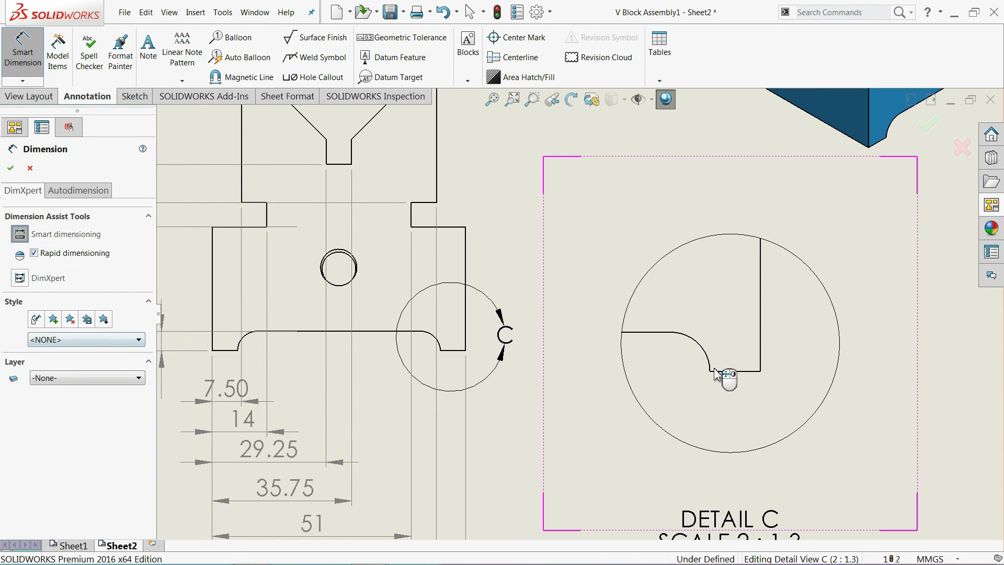
pyautogui.click(738, 371)
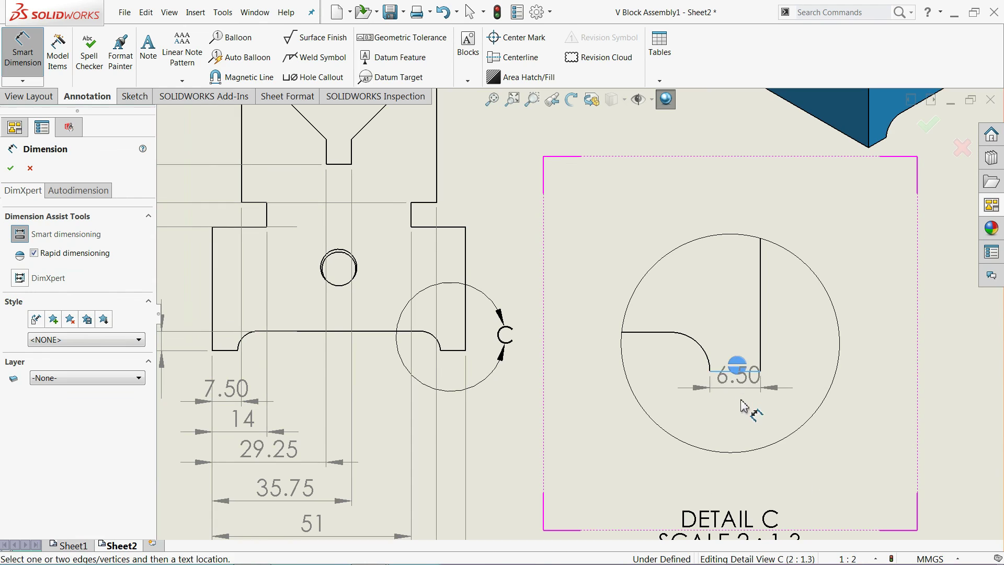
pyautogui.click(703, 360)
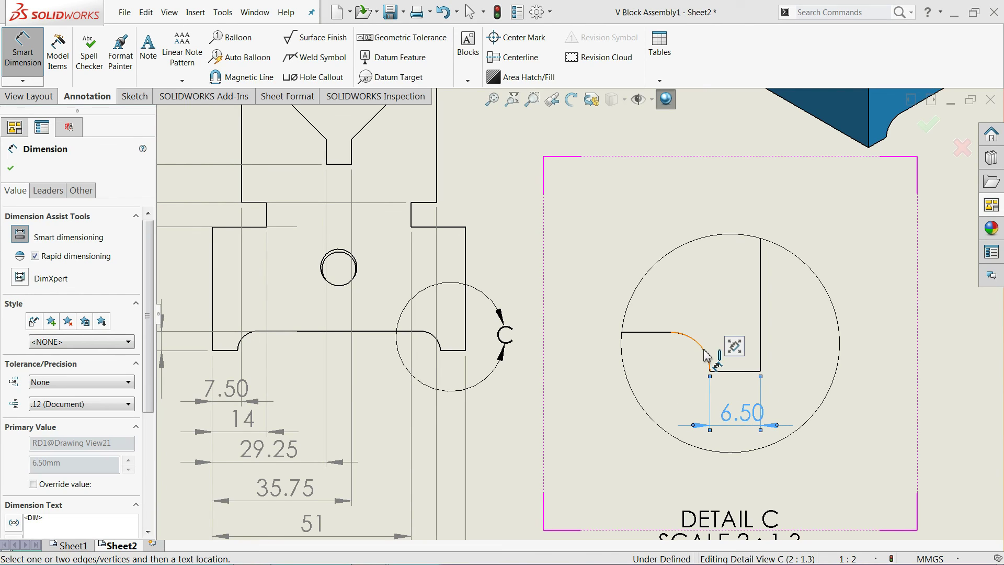
# Add the R5 fillet radius dimension and move its label inside the detail circle
pyautogui.click(704, 352)
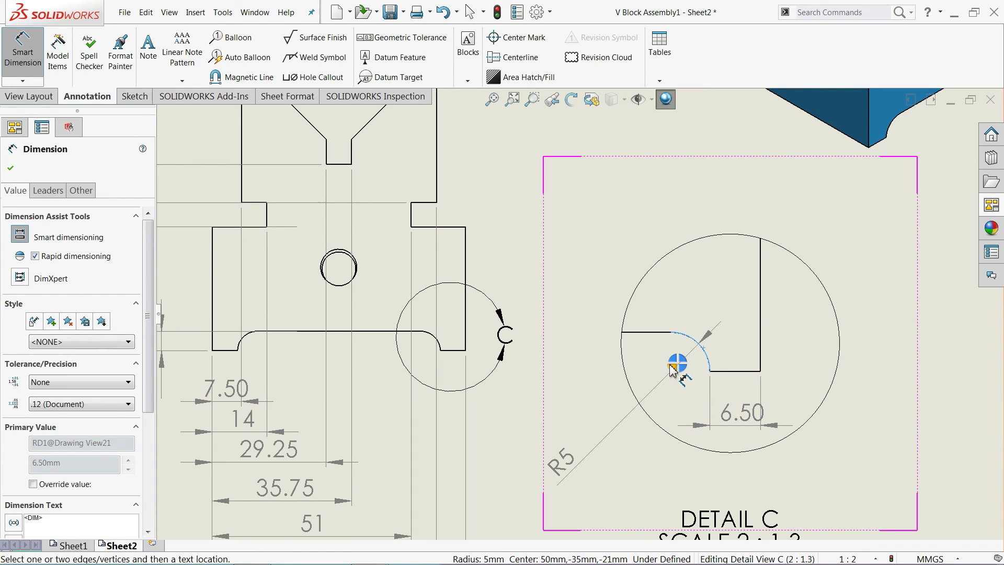
pyautogui.click(562, 462)
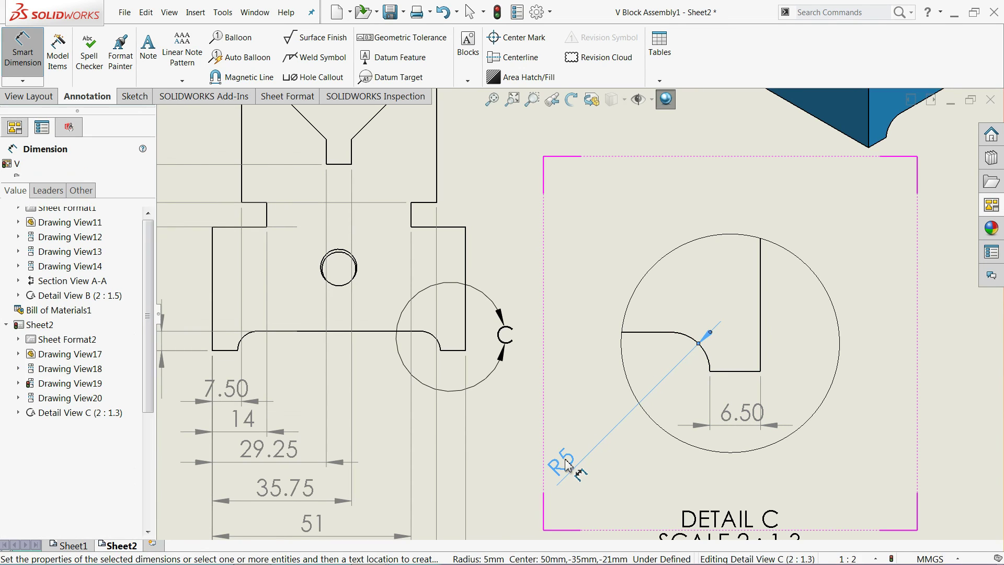
pyautogui.moveTo(565, 459)
pyautogui.mouseDown()
pyautogui.moveTo(605, 423)
pyautogui.moveTo(624, 352)
pyautogui.mouseUp()
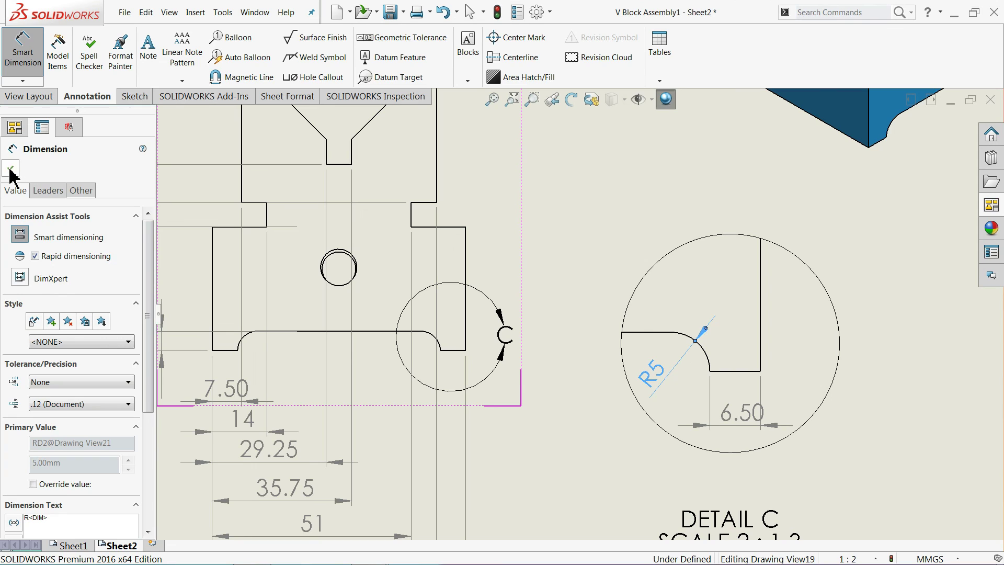
pyautogui.click(10, 168)
pyautogui.scroll(2, 675, 303)
# Cut Section D-D vertically through the front view, place it right, and move Detail C to the upper middle
pyautogui.scroll(2, 627, 293)
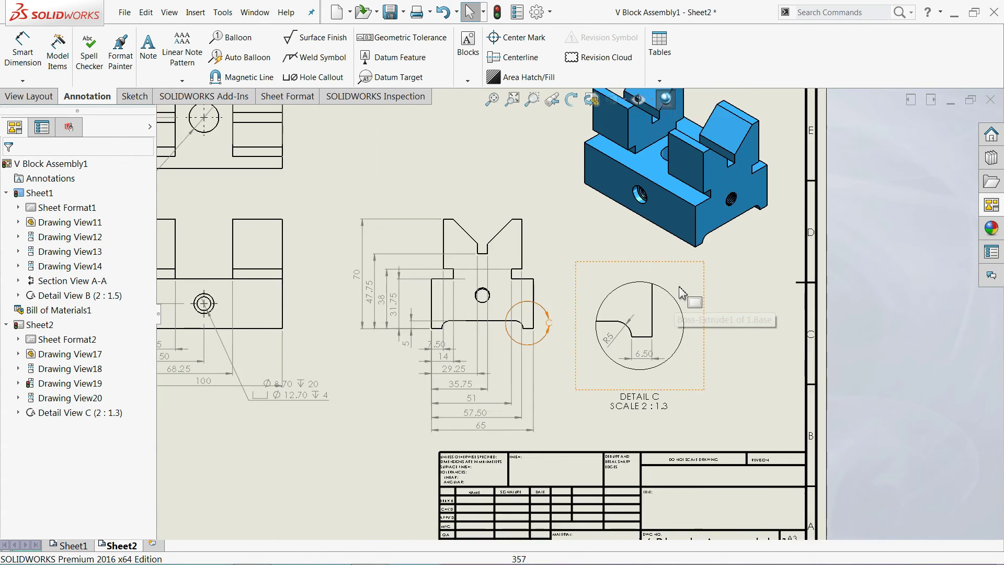
pyautogui.scroll(2, 575, 272)
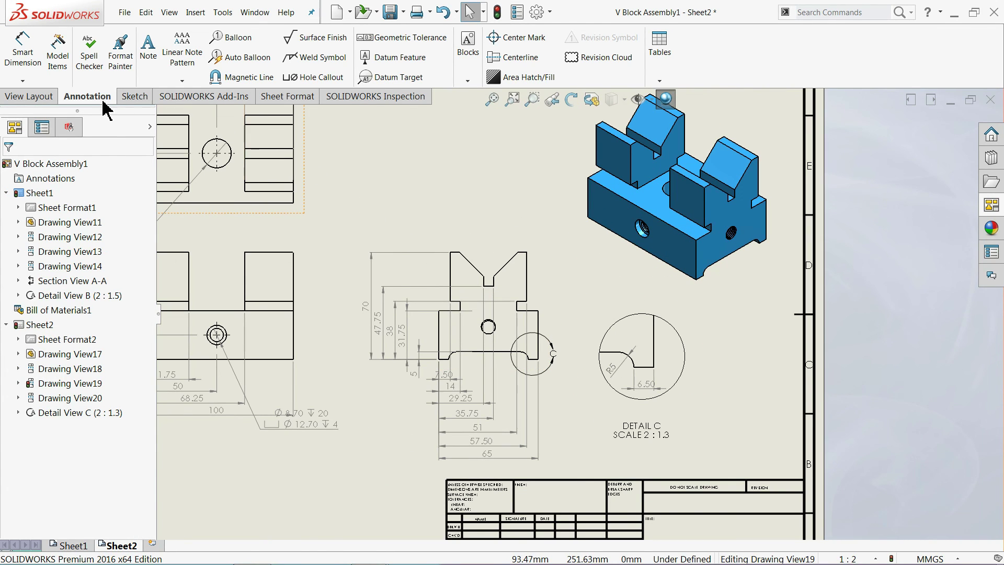
pyautogui.click(27, 97)
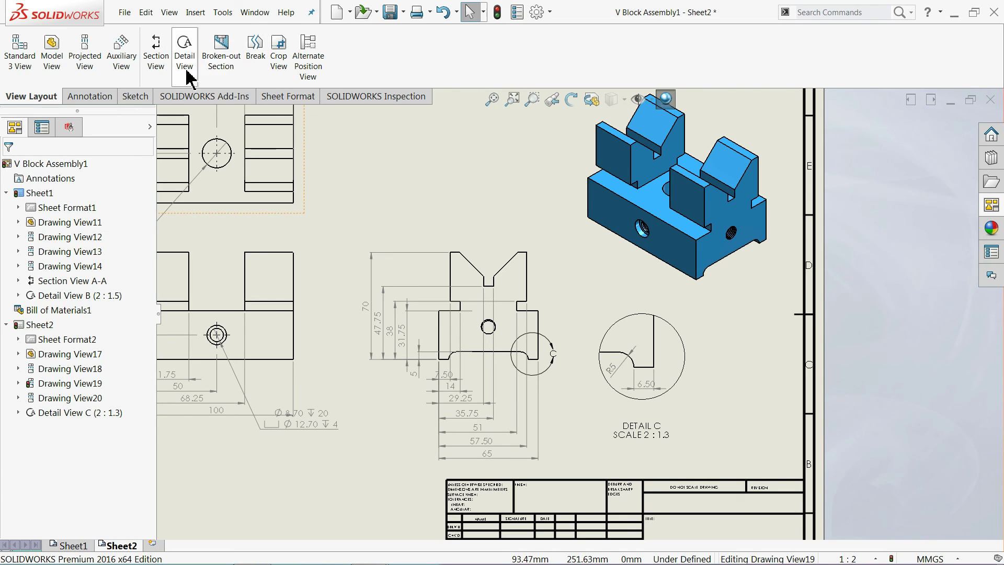
pyautogui.click(157, 53)
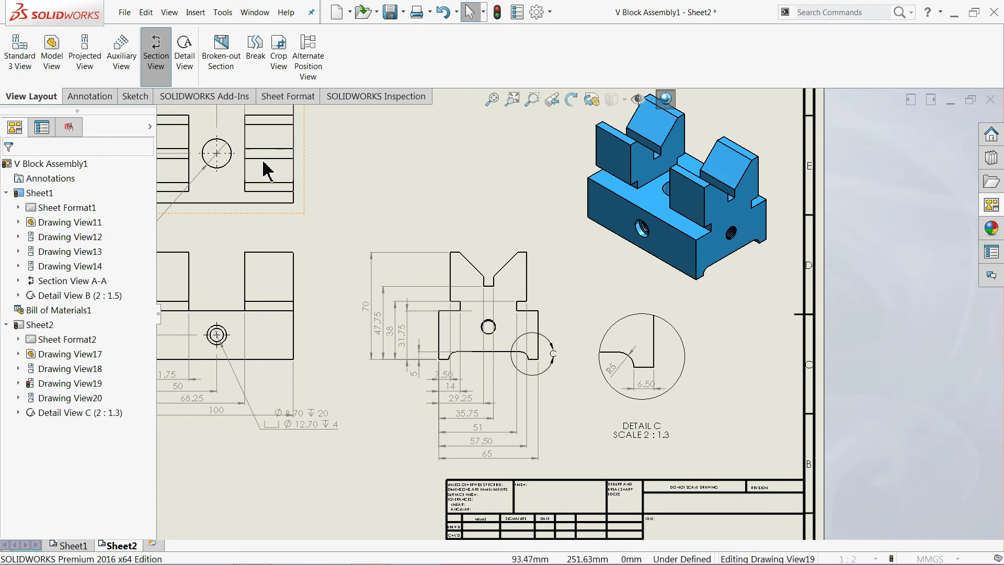
pyautogui.click(489, 327)
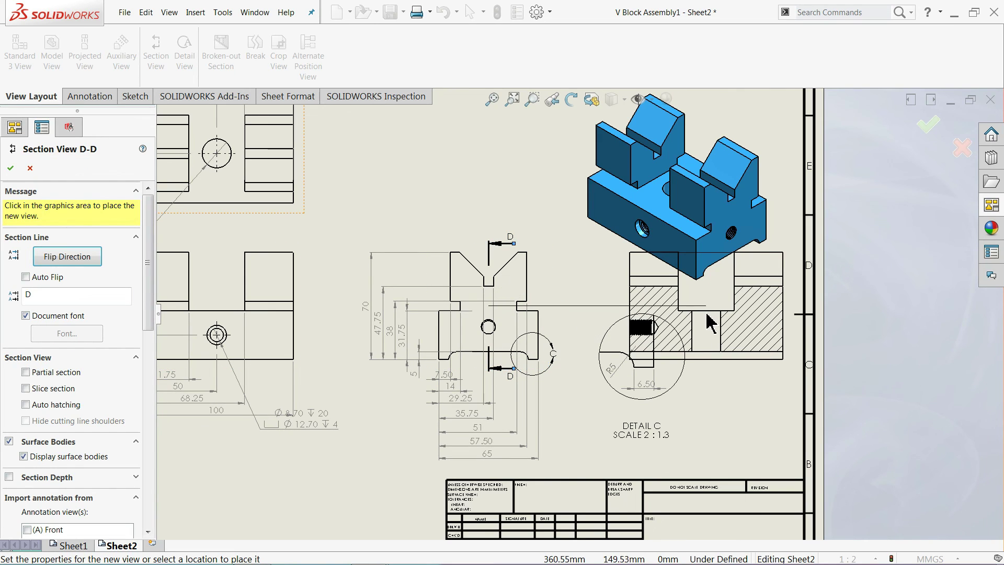
pyautogui.click(715, 312)
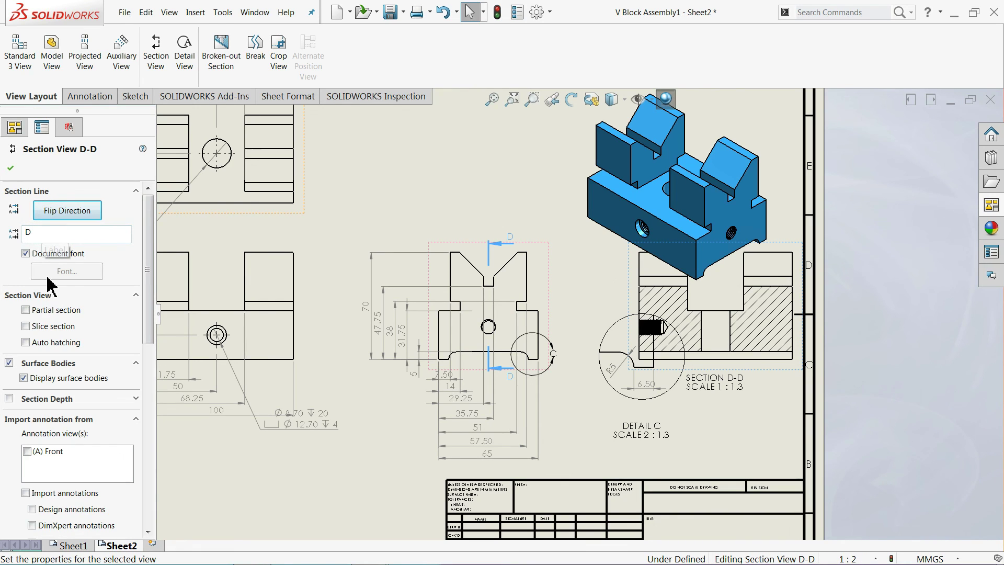
pyautogui.click(10, 168)
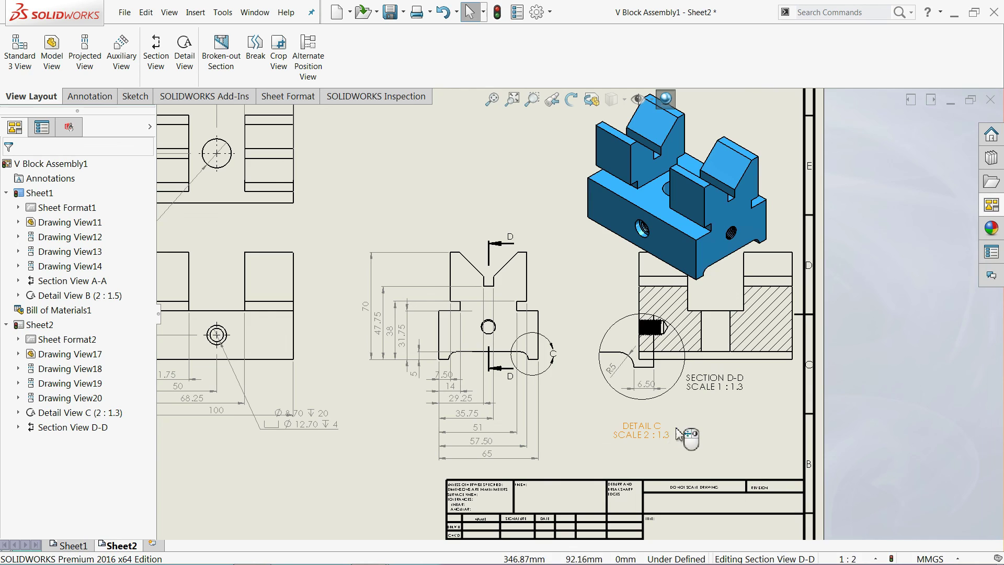
pyautogui.moveTo(689, 427); pyautogui.dragTo(444, 225)
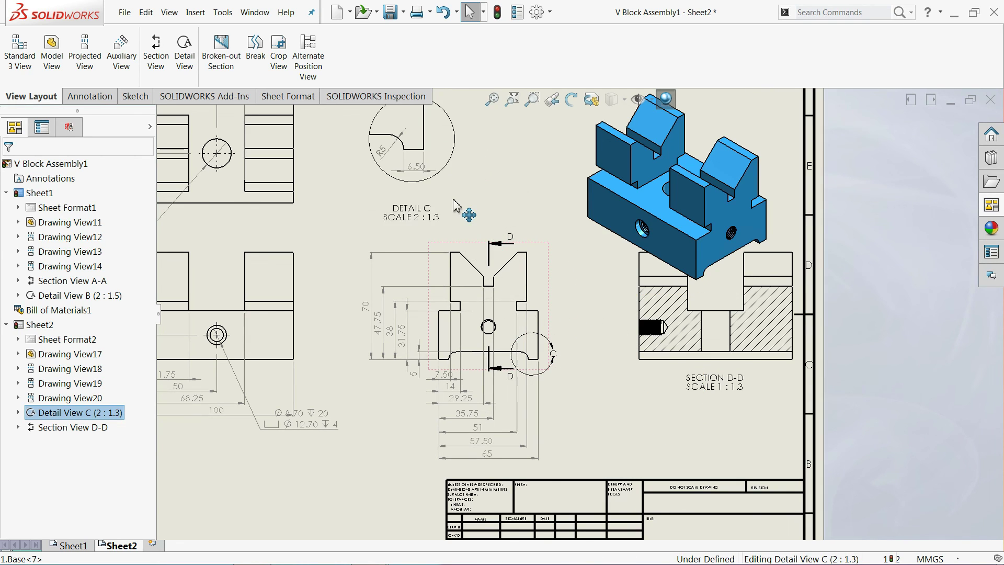
# Fit Sheet2, then raise the isometric view and shift Section D-D slightly left
pyautogui.click(443, 225)
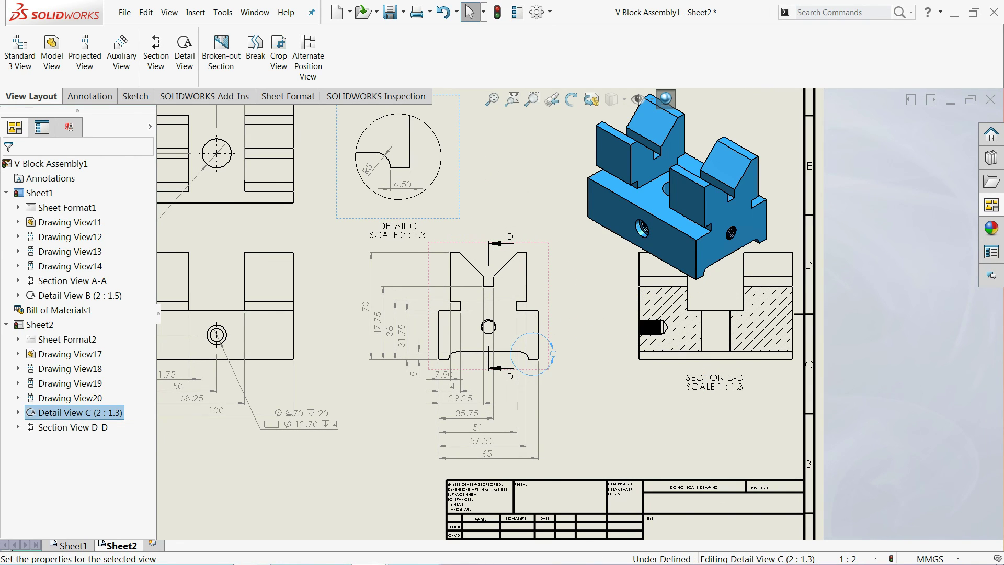
pyautogui.press('f')
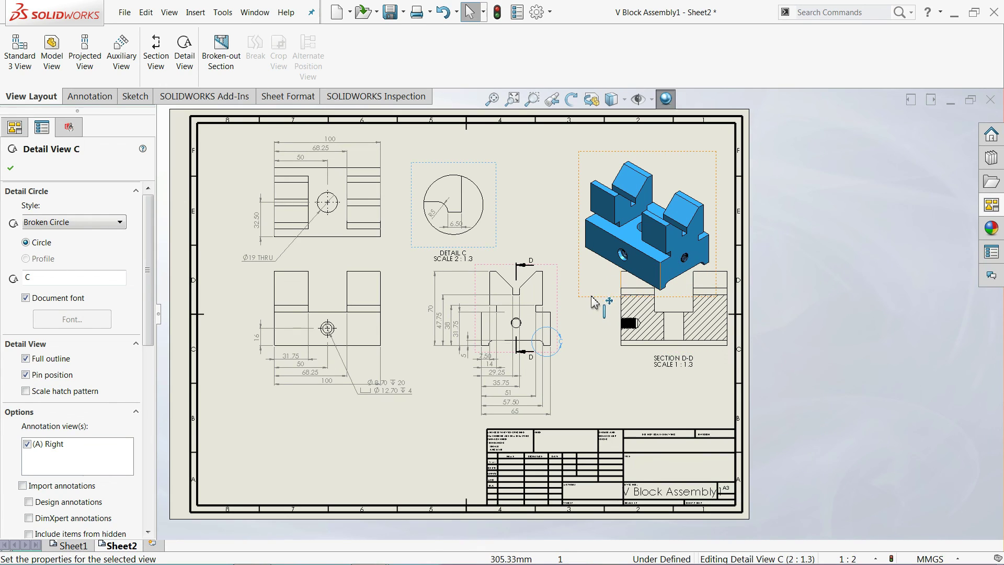
pyautogui.moveTo(590, 291); pyautogui.dragTo(596, 260)
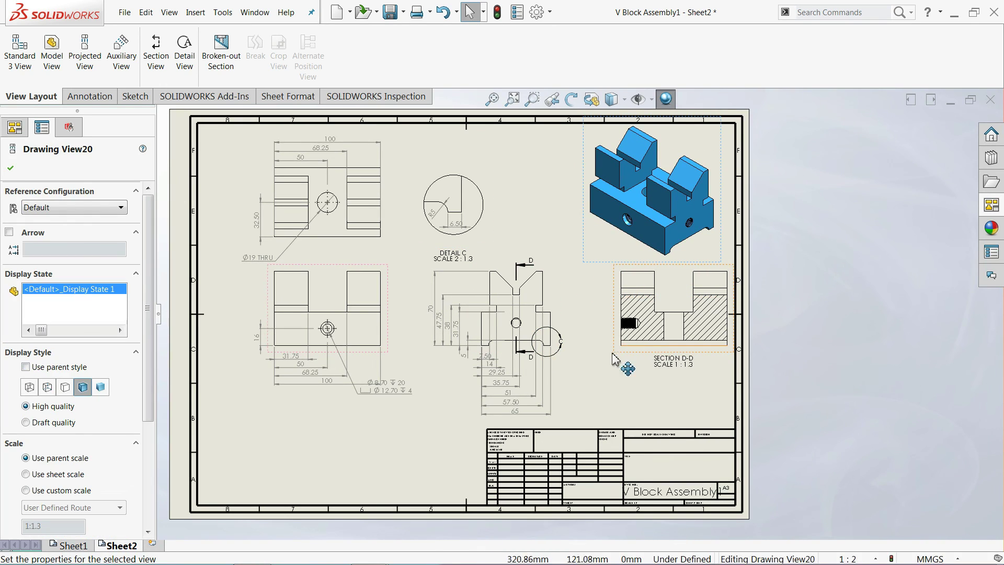
pyautogui.moveTo(615, 356); pyautogui.dragTo(584, 360)
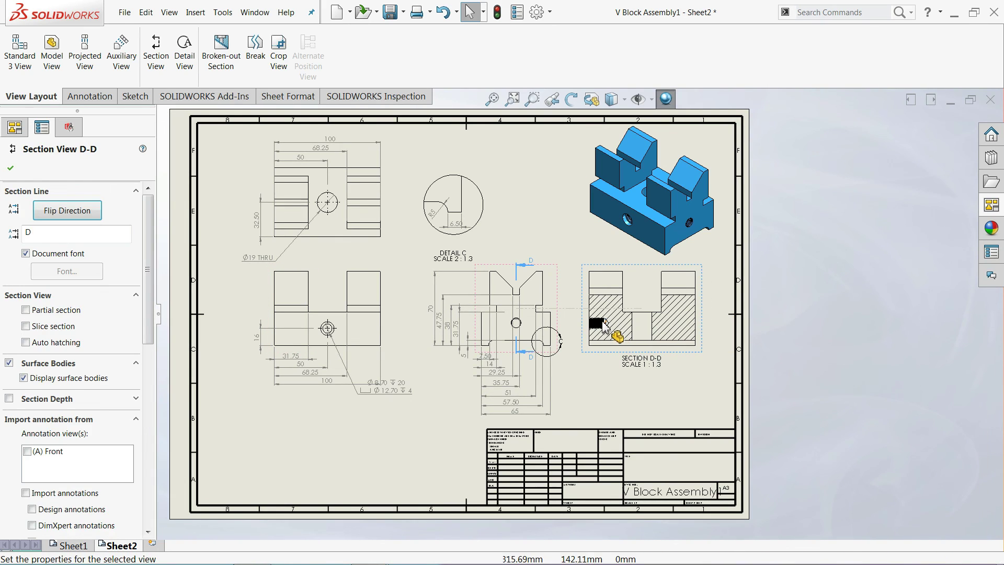
# Switch back to Sheet1 with the assembly views and bill of materials
pyautogui.scroll(-2, 601, 311)
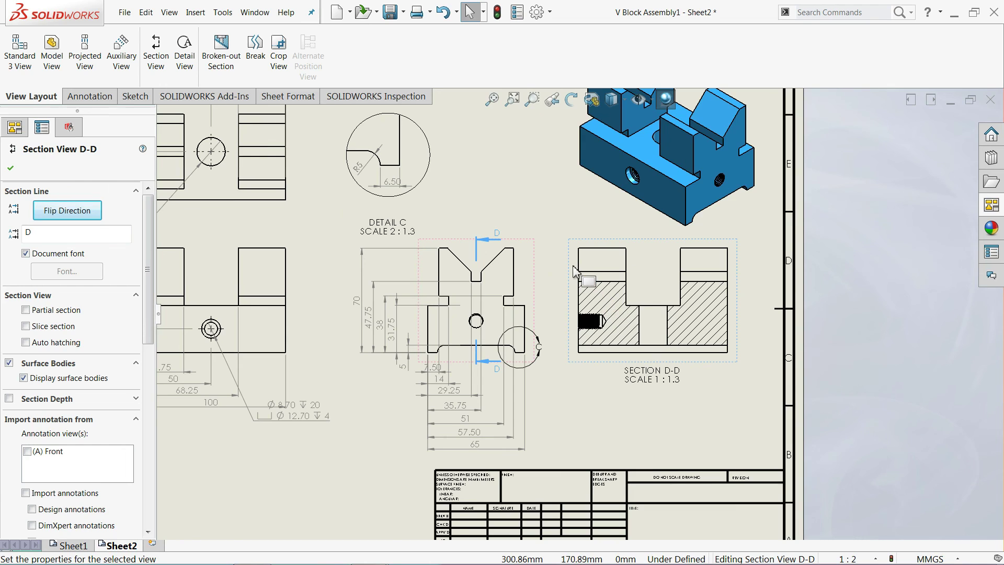
pyautogui.scroll(2, 511, 242)
pyautogui.scroll(-1, 567, 309)
pyautogui.scroll(-1, 458, 204)
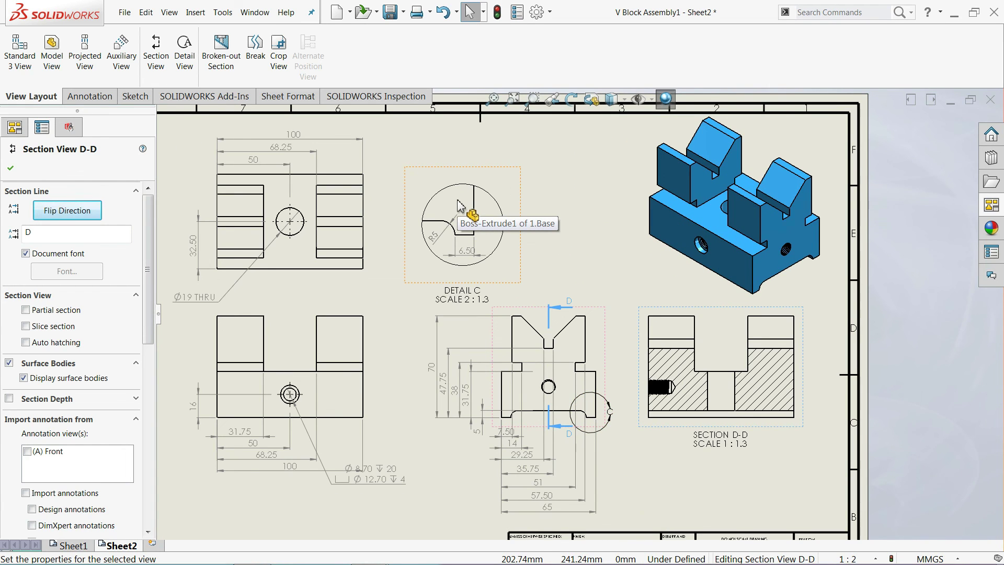
pyautogui.click(72, 545)
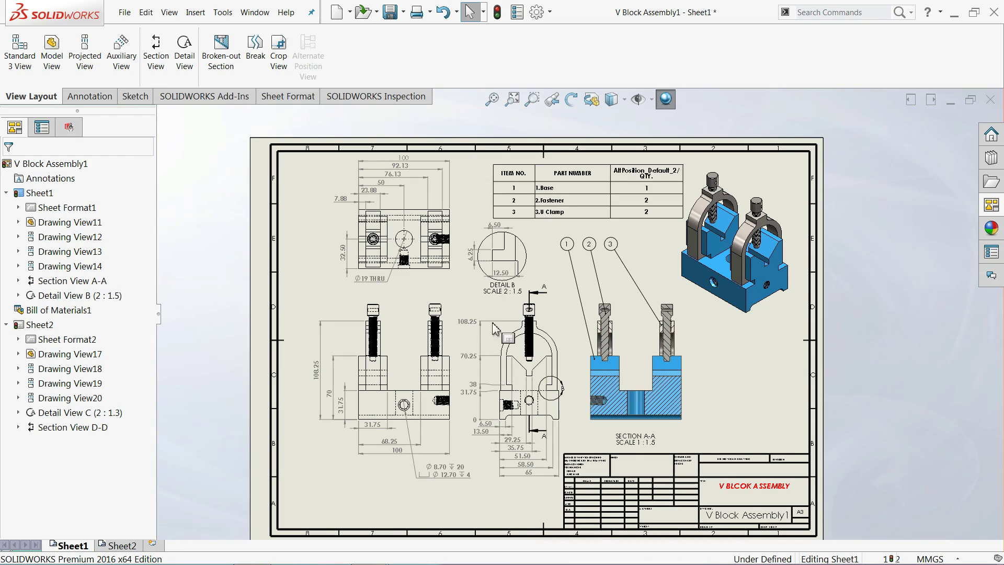
pyautogui.scroll(-2, 614, 355)
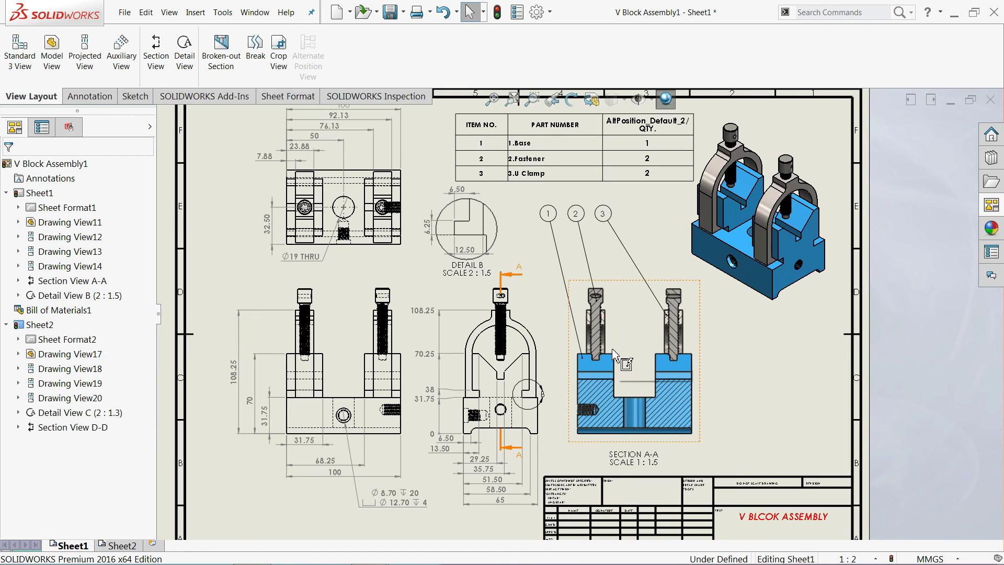
pyautogui.scroll(-1, 620, 340)
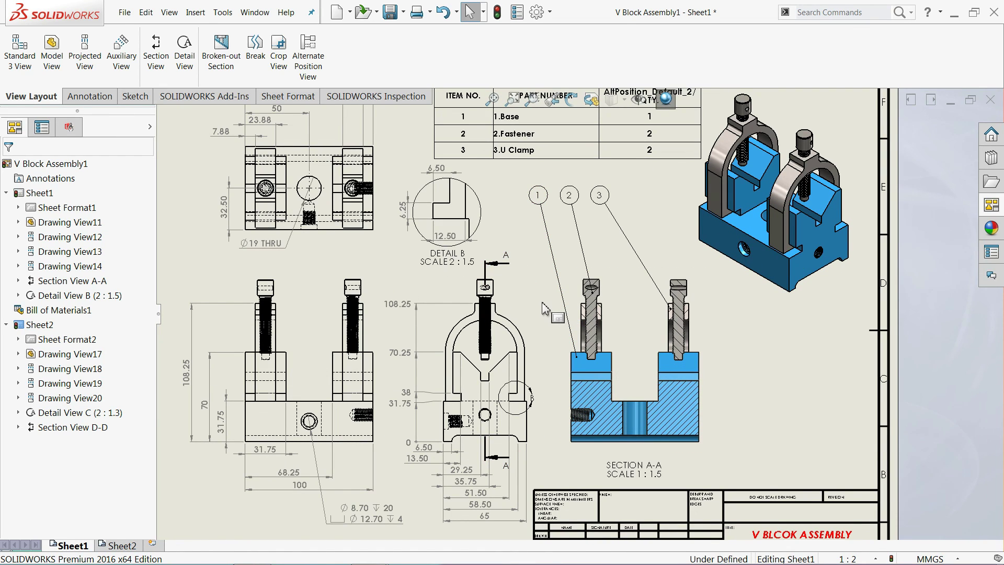